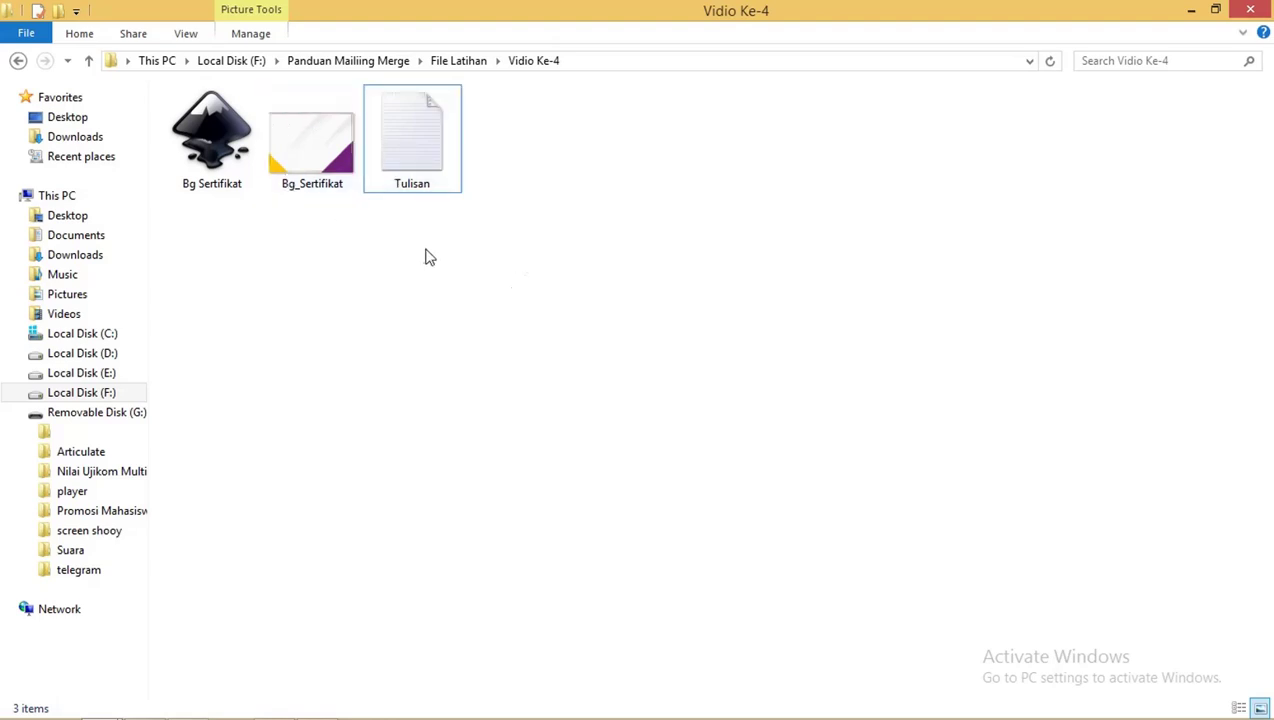
Select and review the Tulisan and Bg Sertifikat files in the Vidio Ke-4 folder.
mouse_move(641, 280)
left_mouse_down()
mouse_move(334, 198)
mouse_move(221, 140)
left_mouse_up()
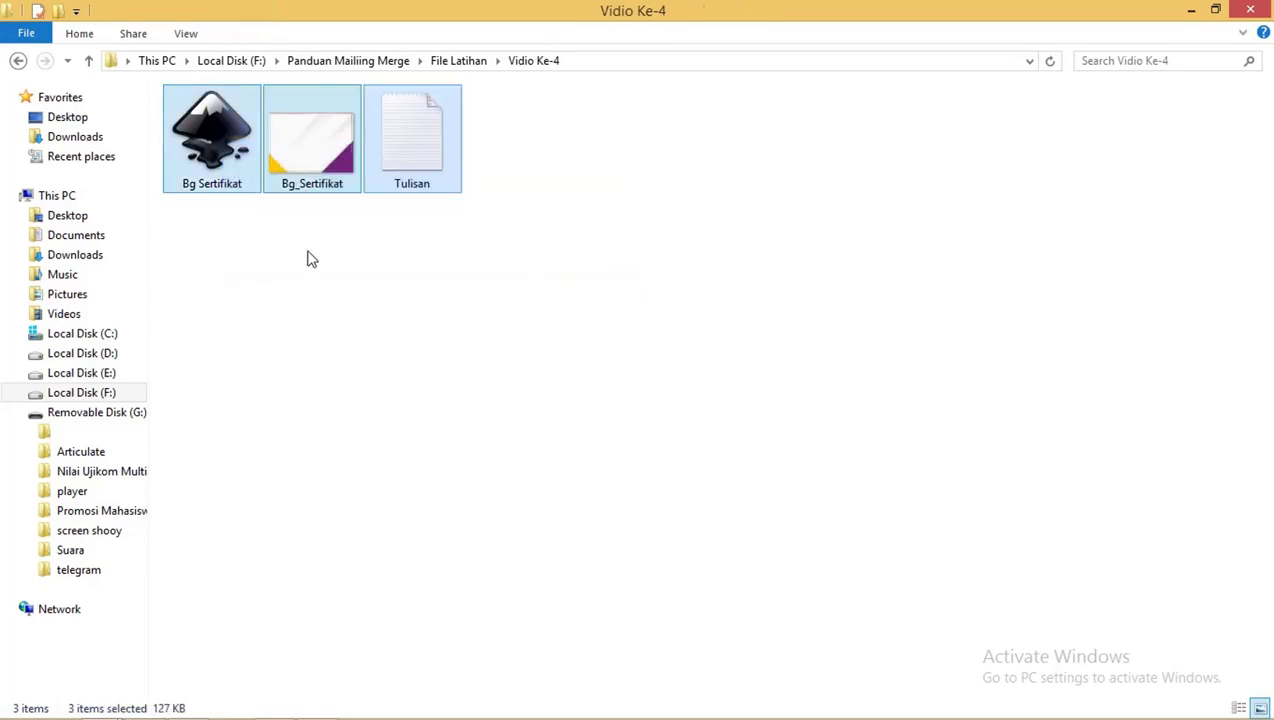
left_click(309, 258)
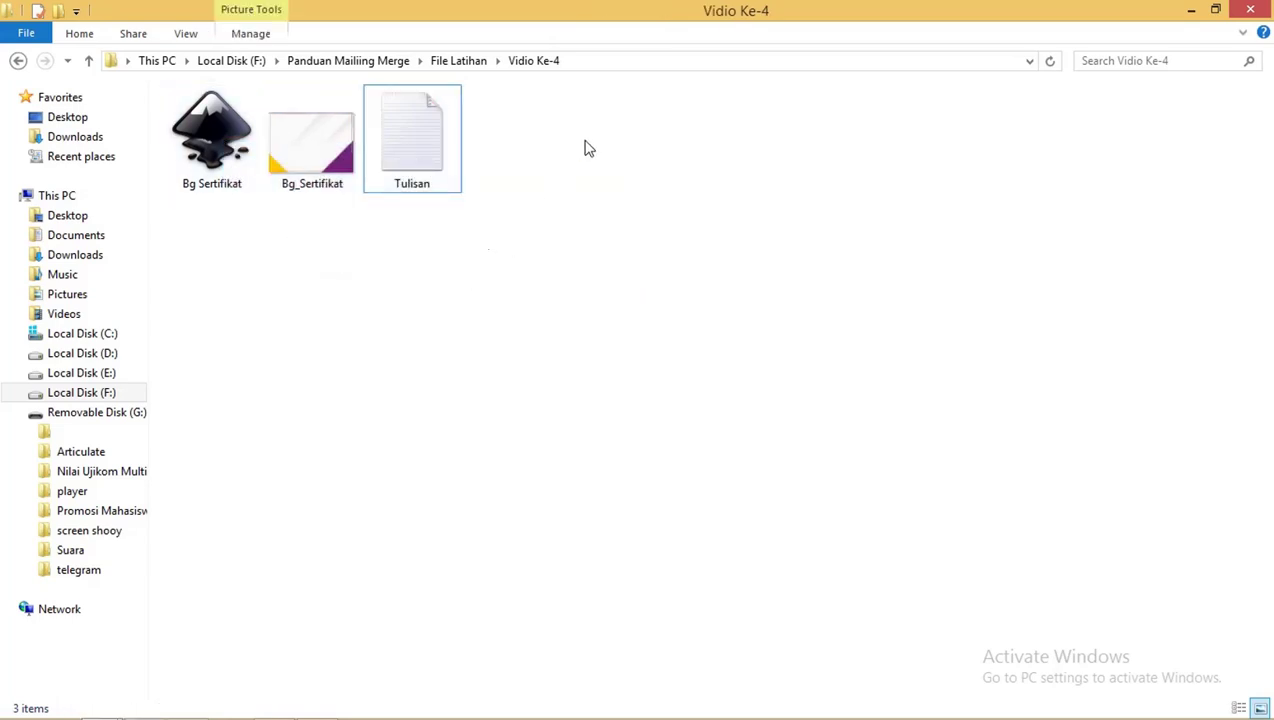
left_click_drag(591, 160, 205, 165)
left_click(370, 220)
left_click(407, 157)
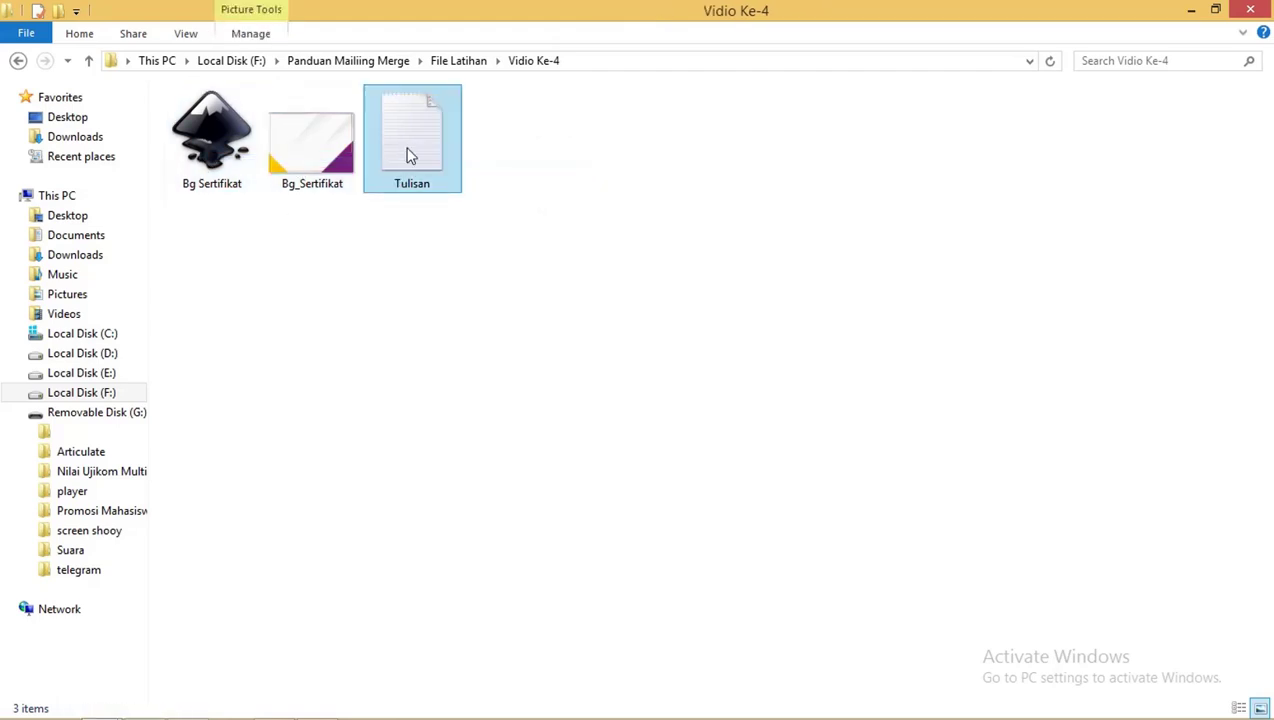
left_click(316, 165)
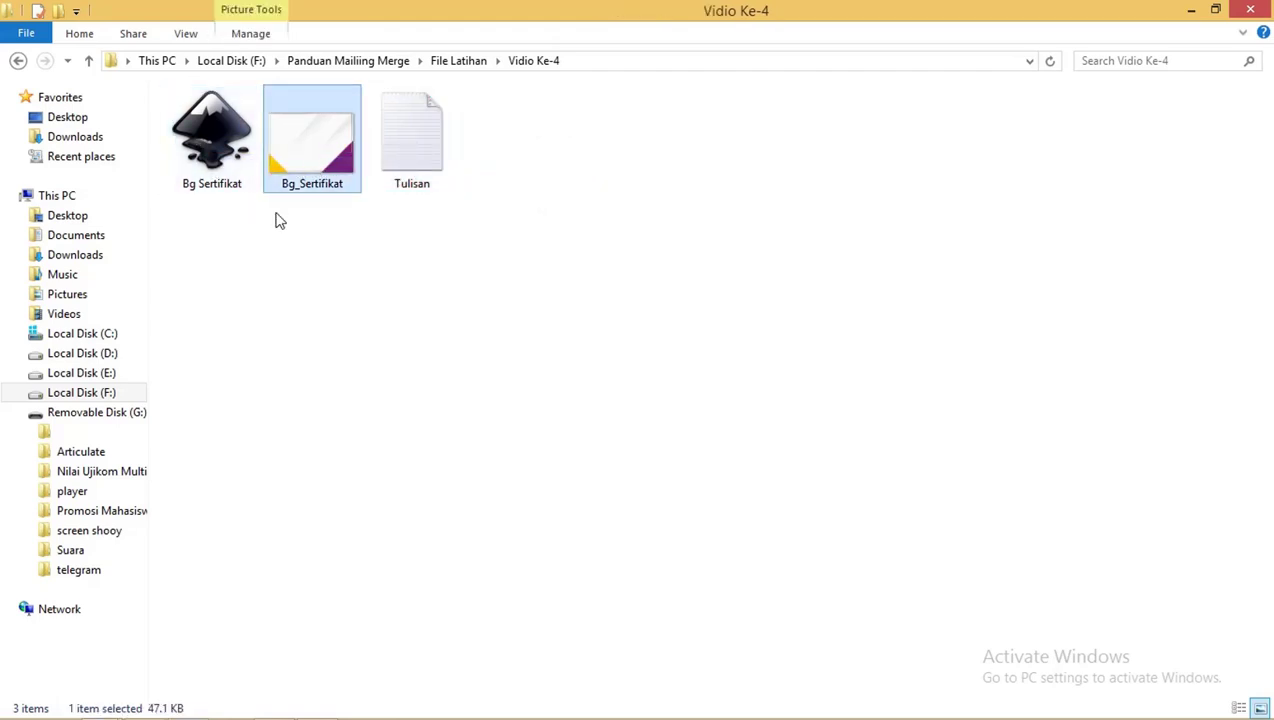
left_click_drag(318, 222, 232, 196)
left_click(300, 180)
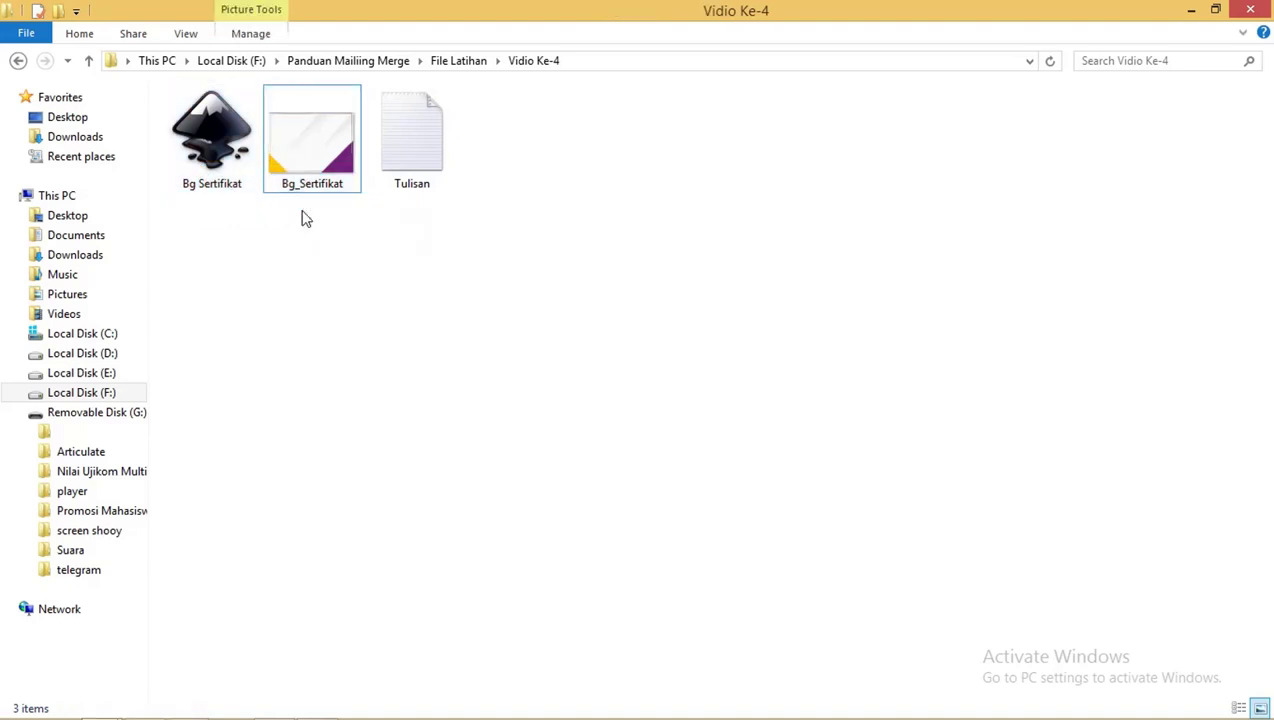
right_click(307, 180)
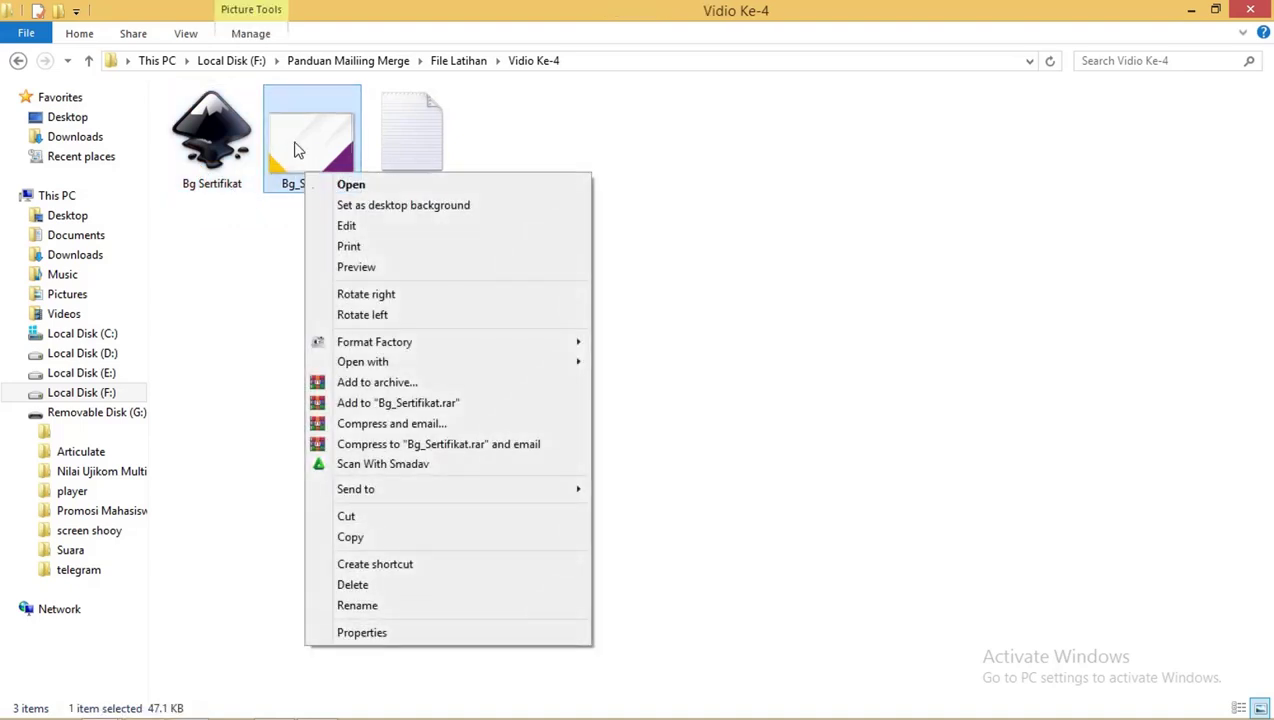
left_click(237, 139)
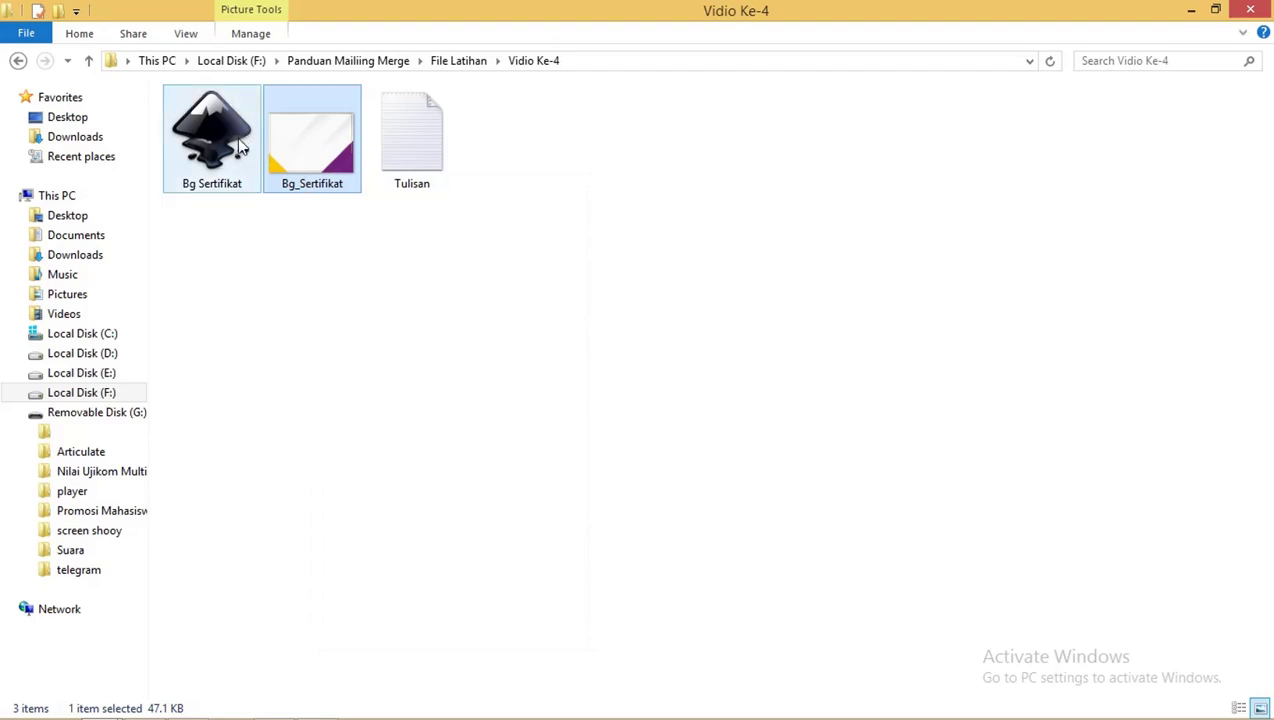
left_click(304, 157)
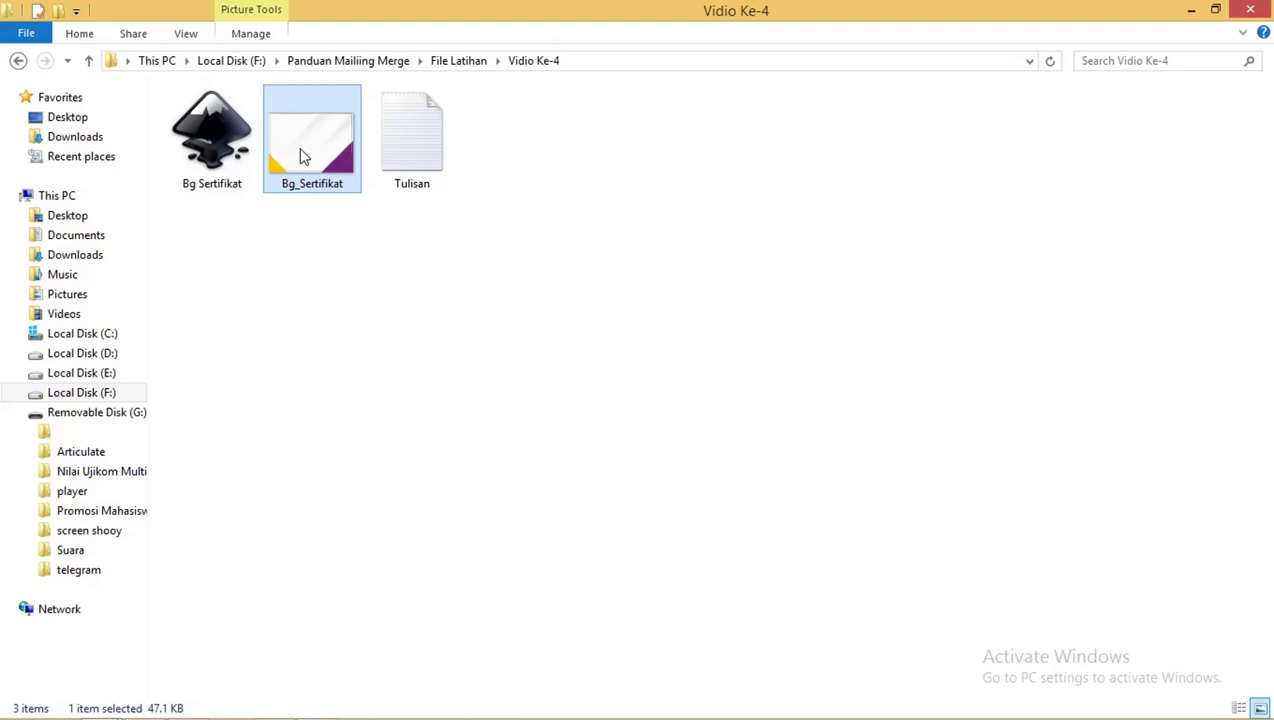
left_click(233, 143)
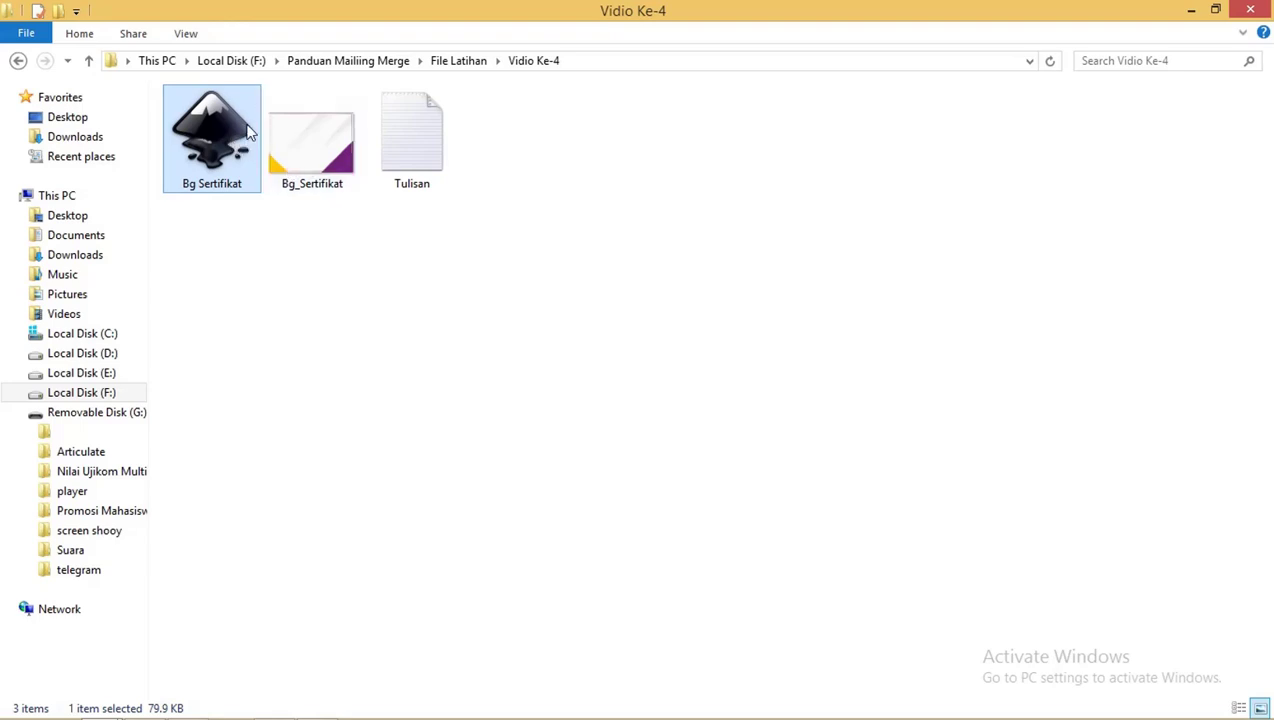
left_click(285, 252)
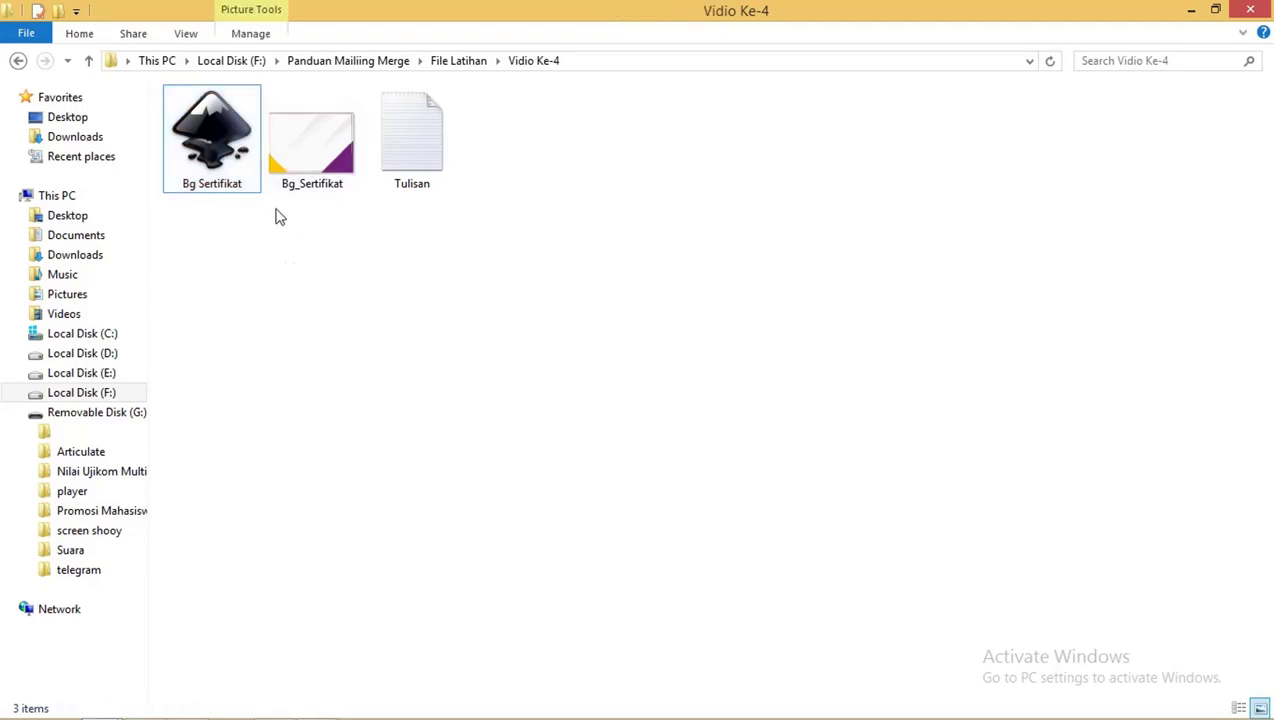
left_click(237, 152)
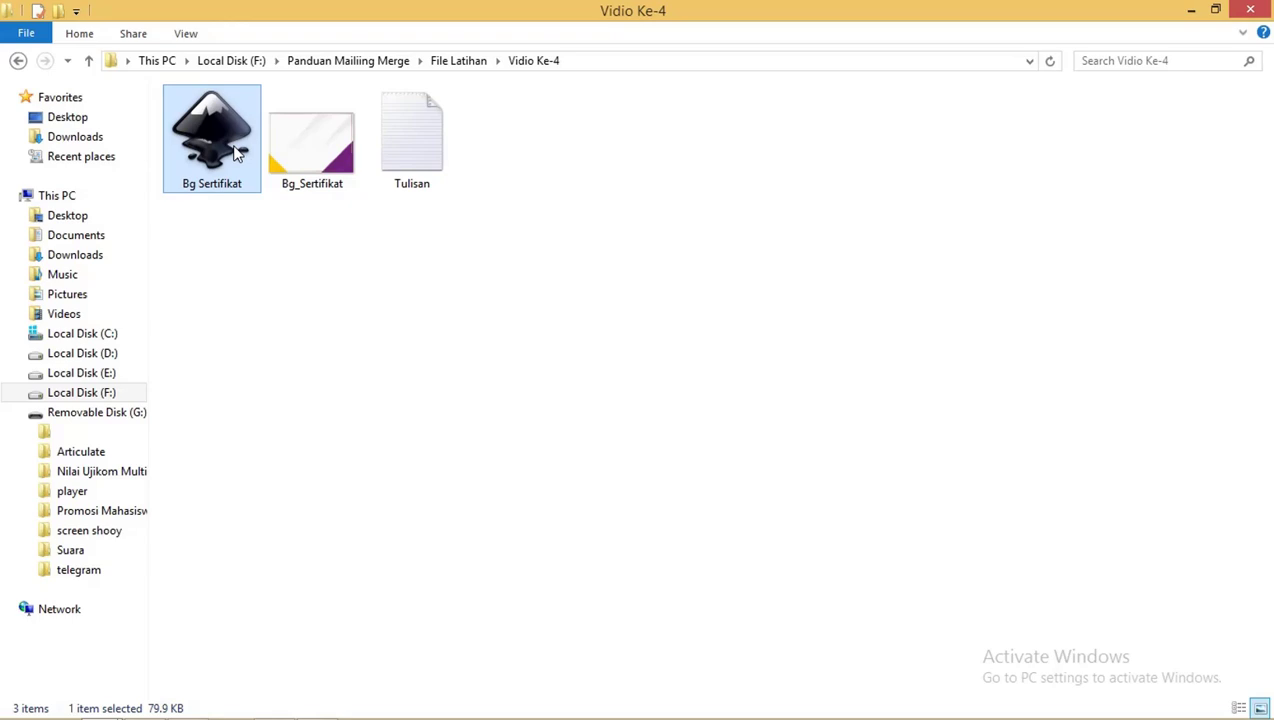
left_click(290, 145)
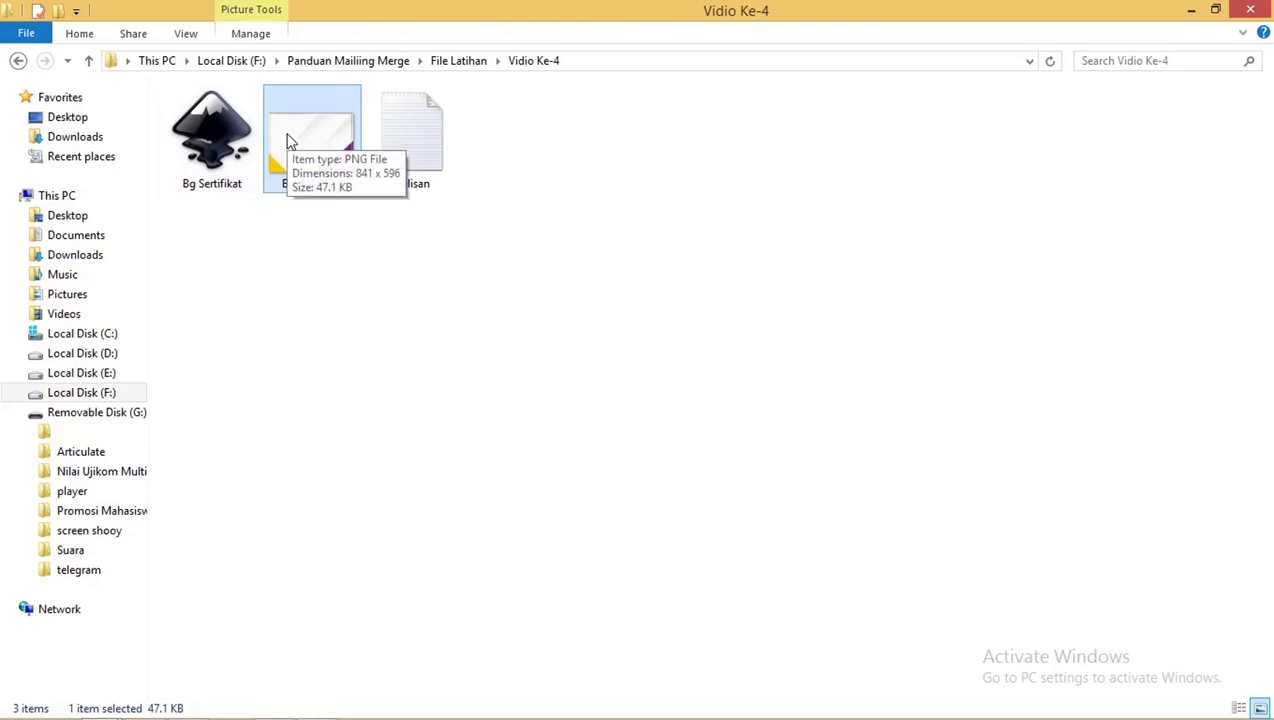
left_click(233, 133)
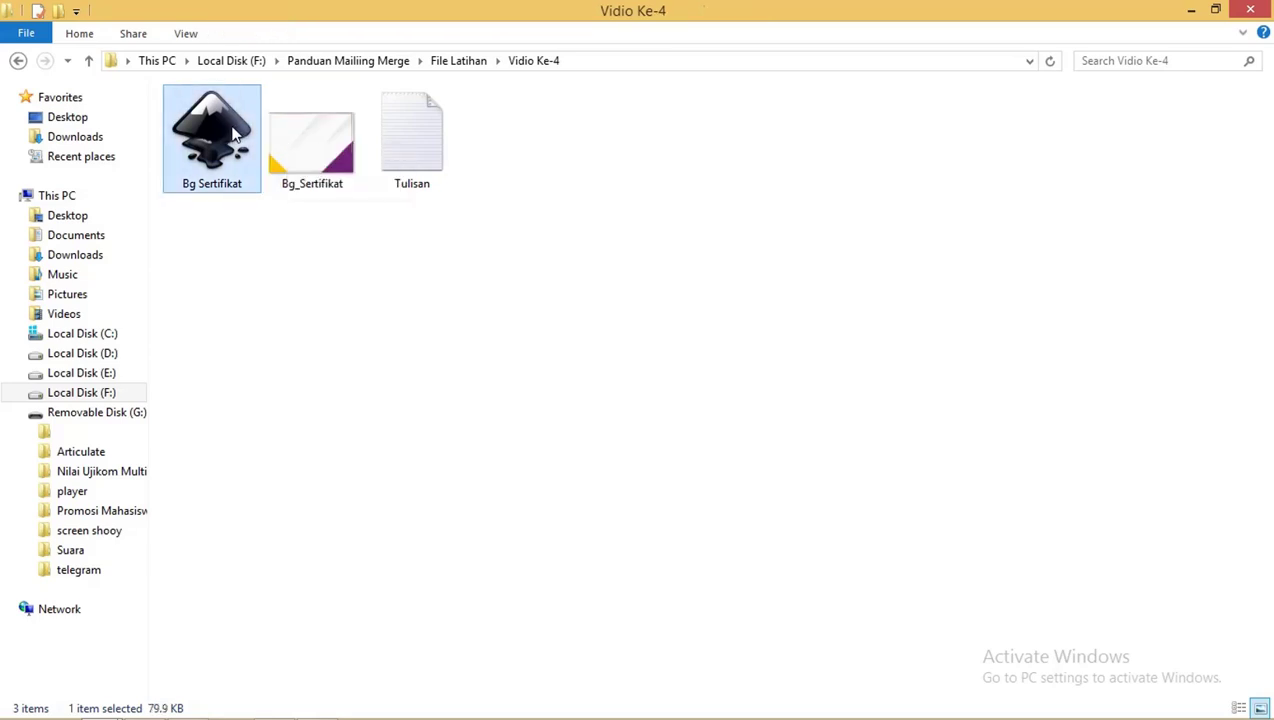
left_click(241, 257)
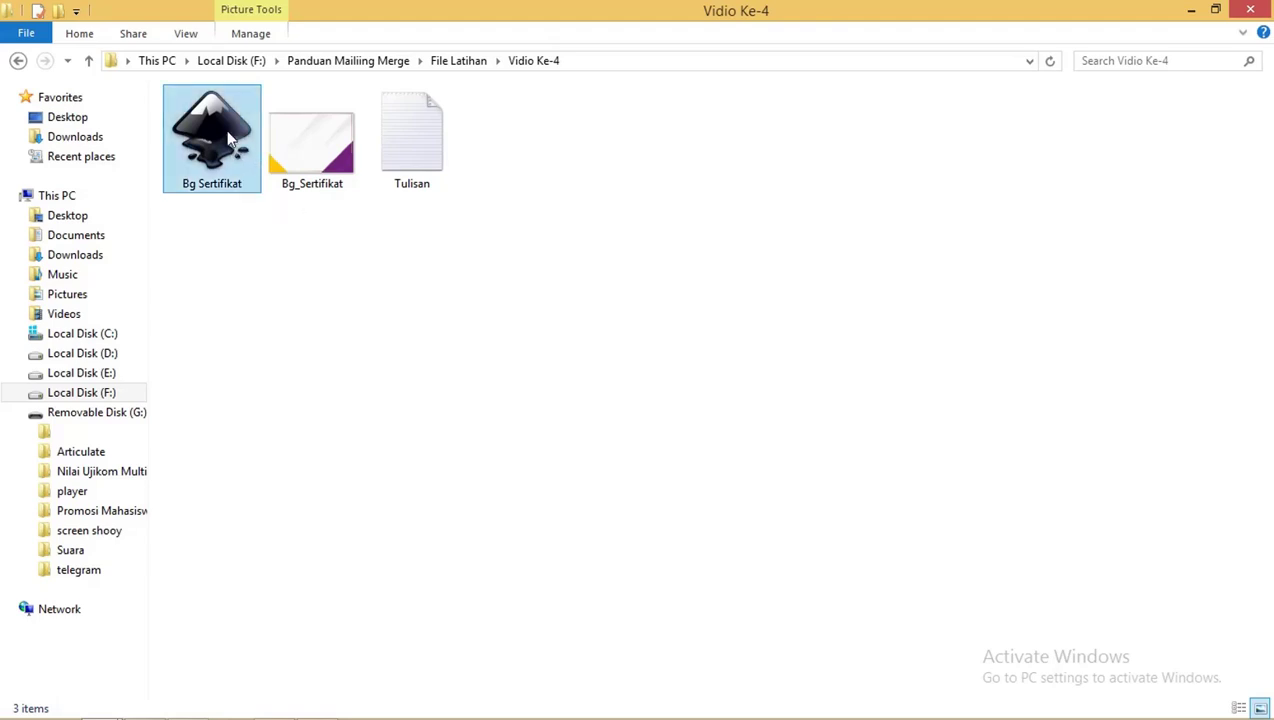
left_click_drag(232, 142, 312, 146)
left_click(312, 146)
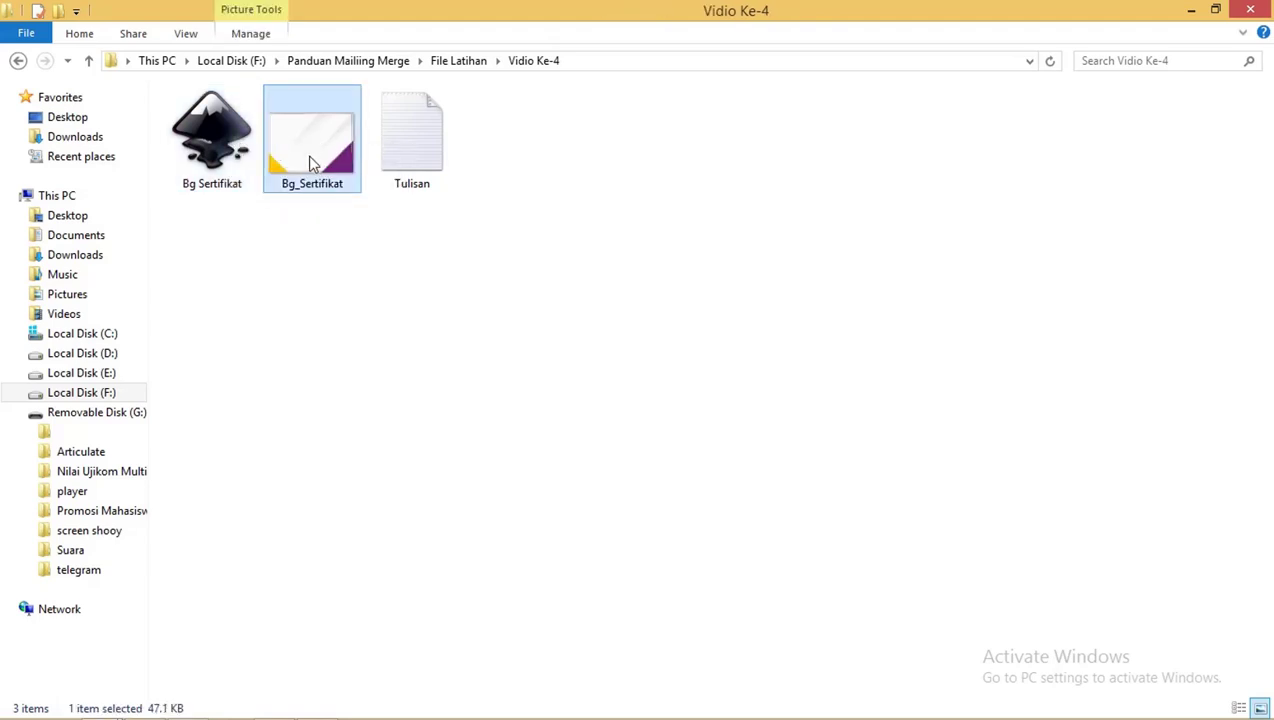
mouse_move(310, 180)
left_click(231, 141)
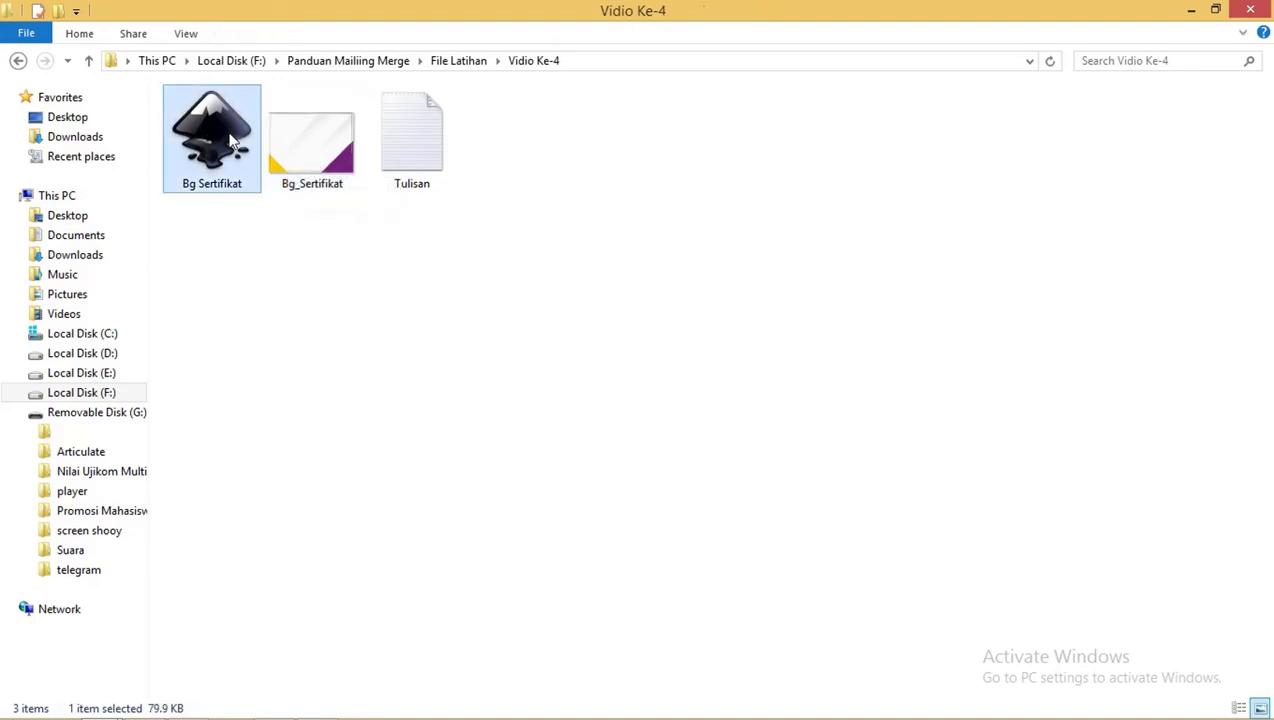
left_click(514, 160)
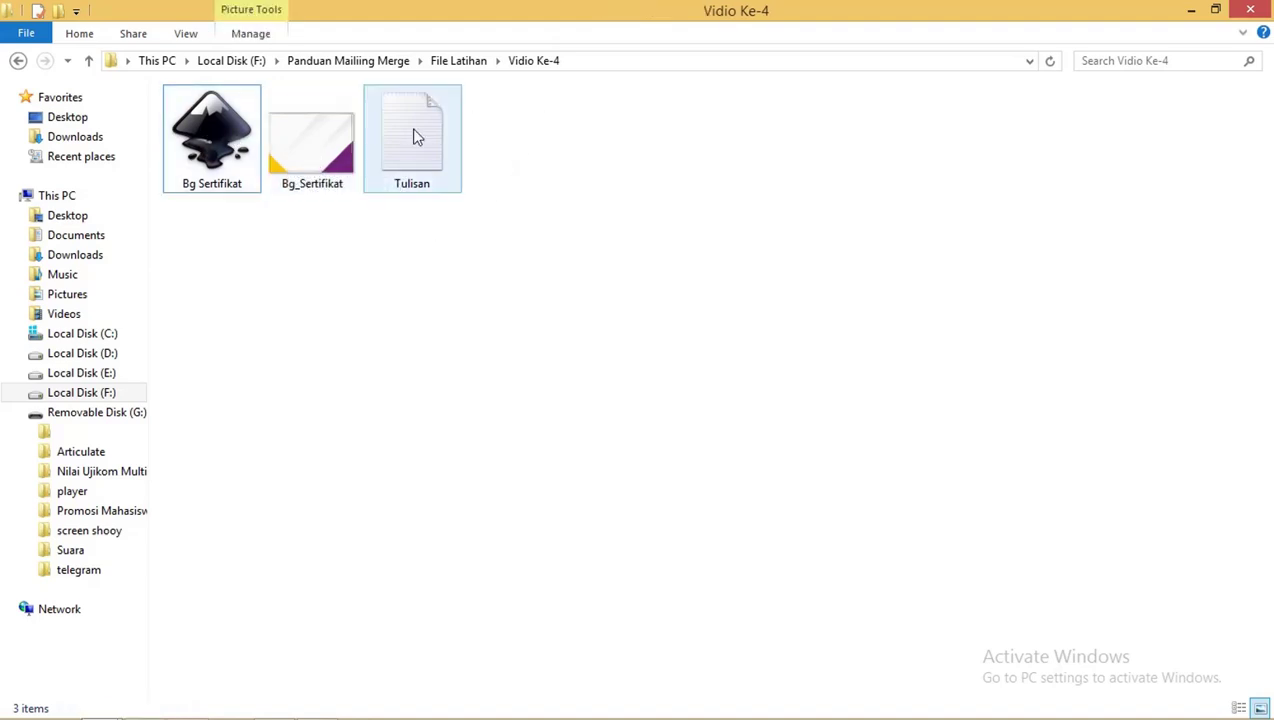
Create a new Word document named Sertifikat and open it in Word.
right_click(518, 141)
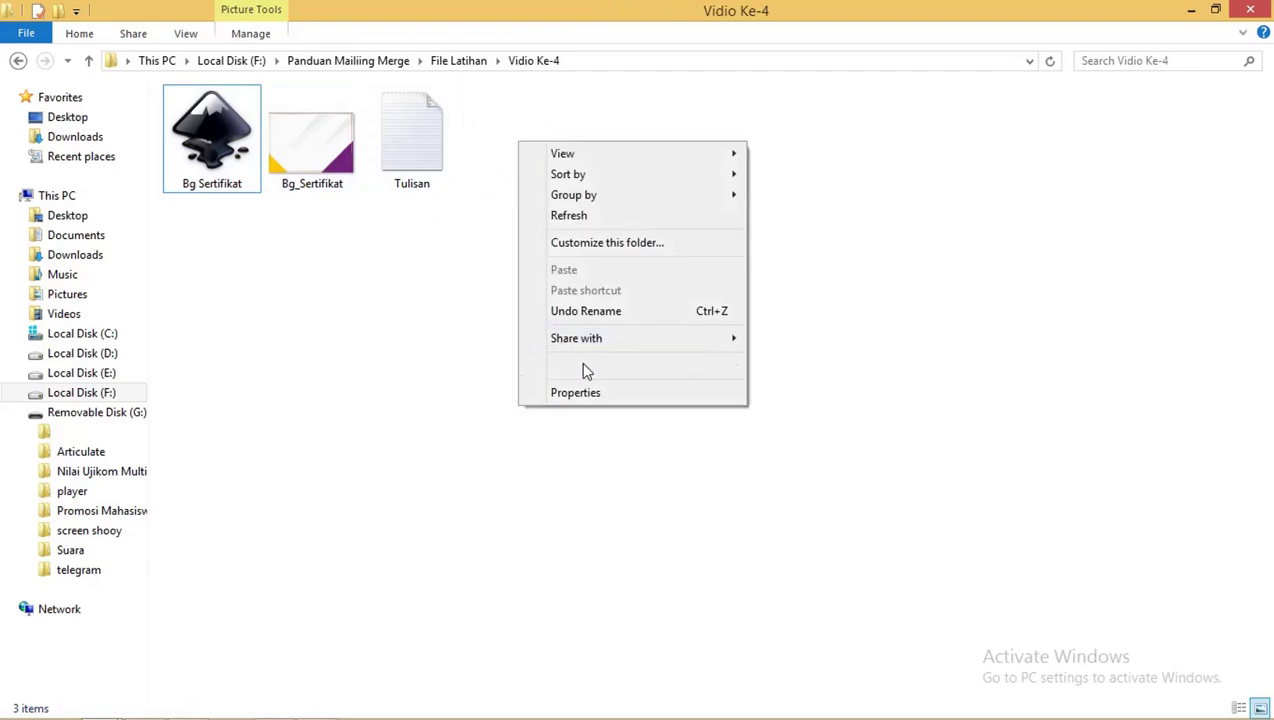
mouse_move(588, 370)
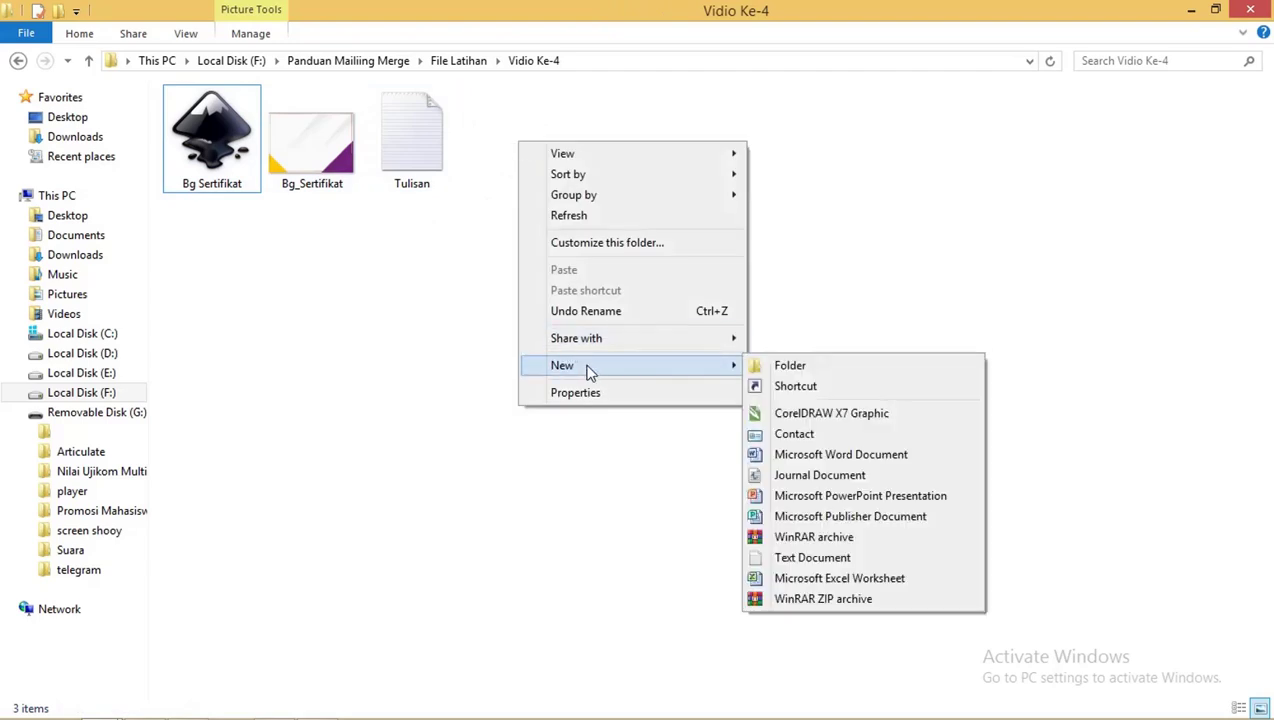
left_click(846, 455)
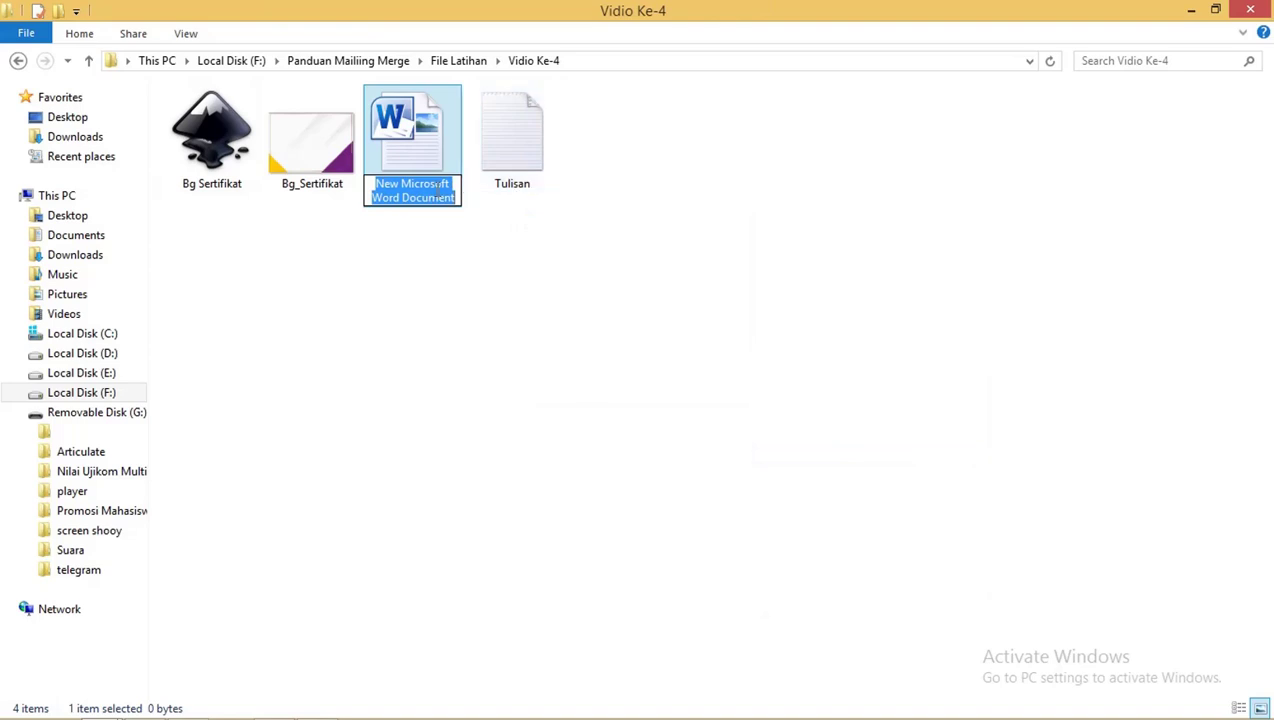
type("Sertifikat")
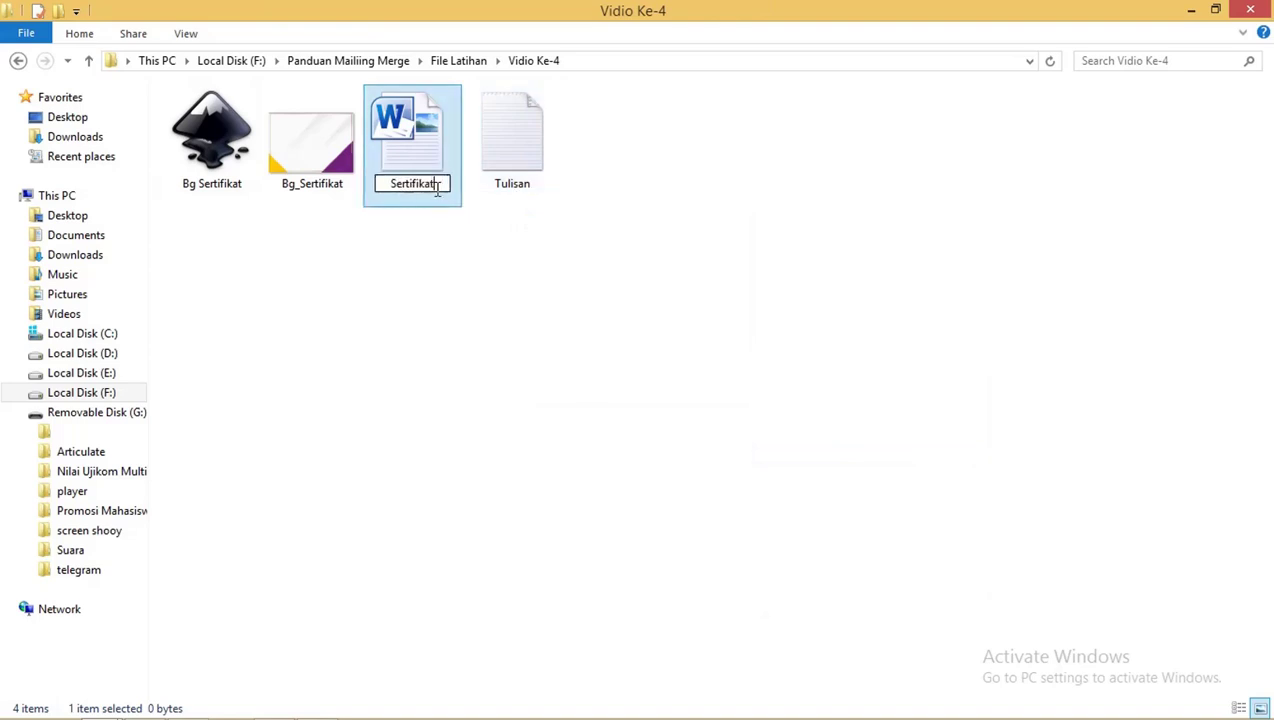
left_click(452, 248)
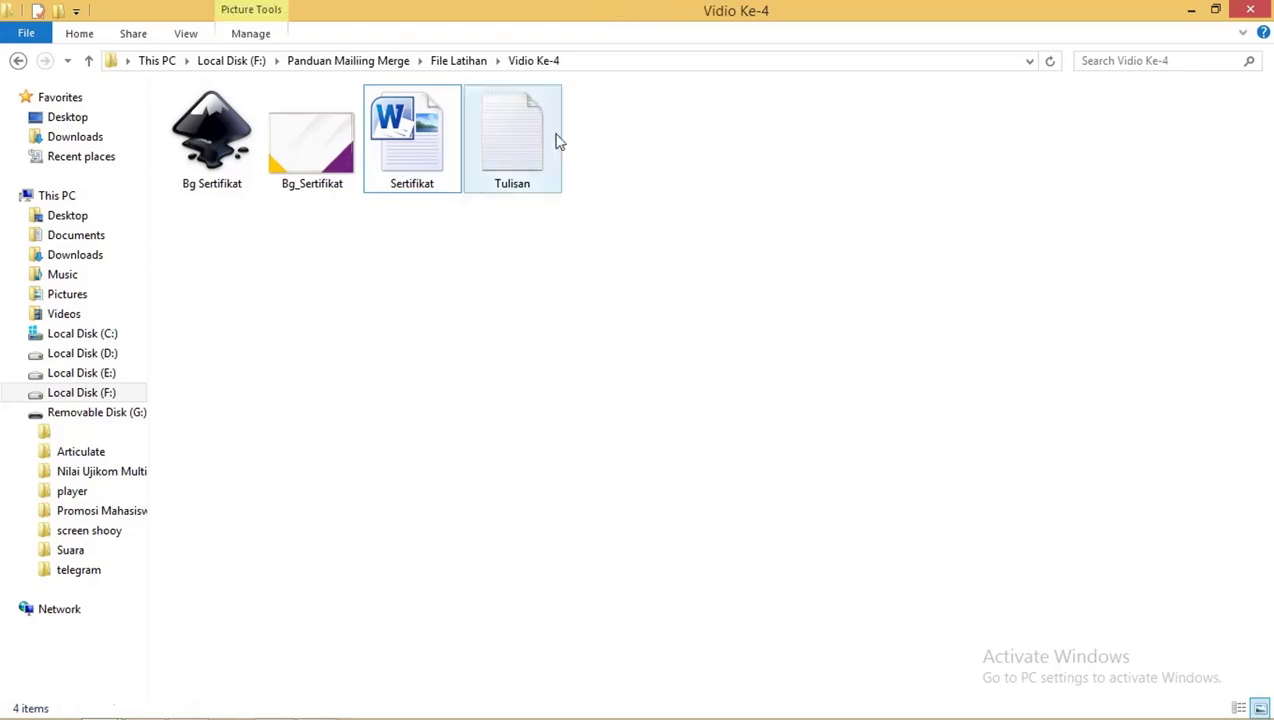
left_click(413, 135)
double_click(413, 135)
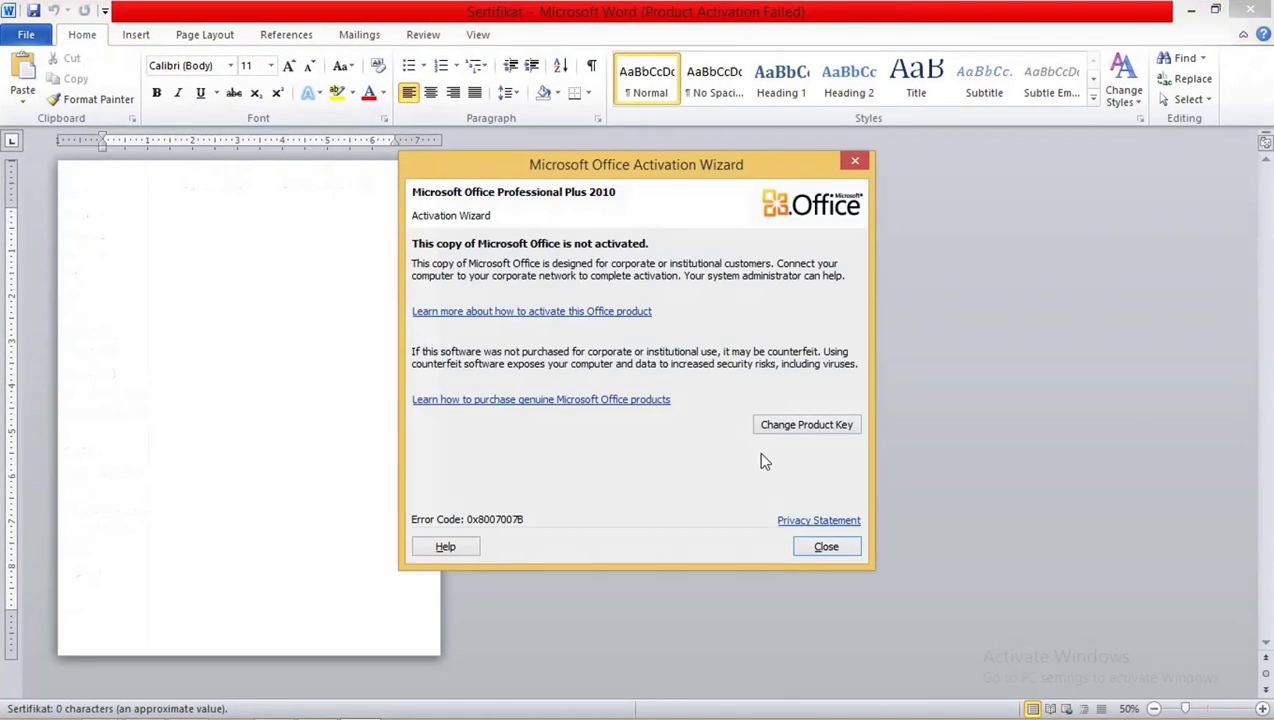
Dismiss the activation notice and turn the page to landscape orientation.
left_click(820, 545)
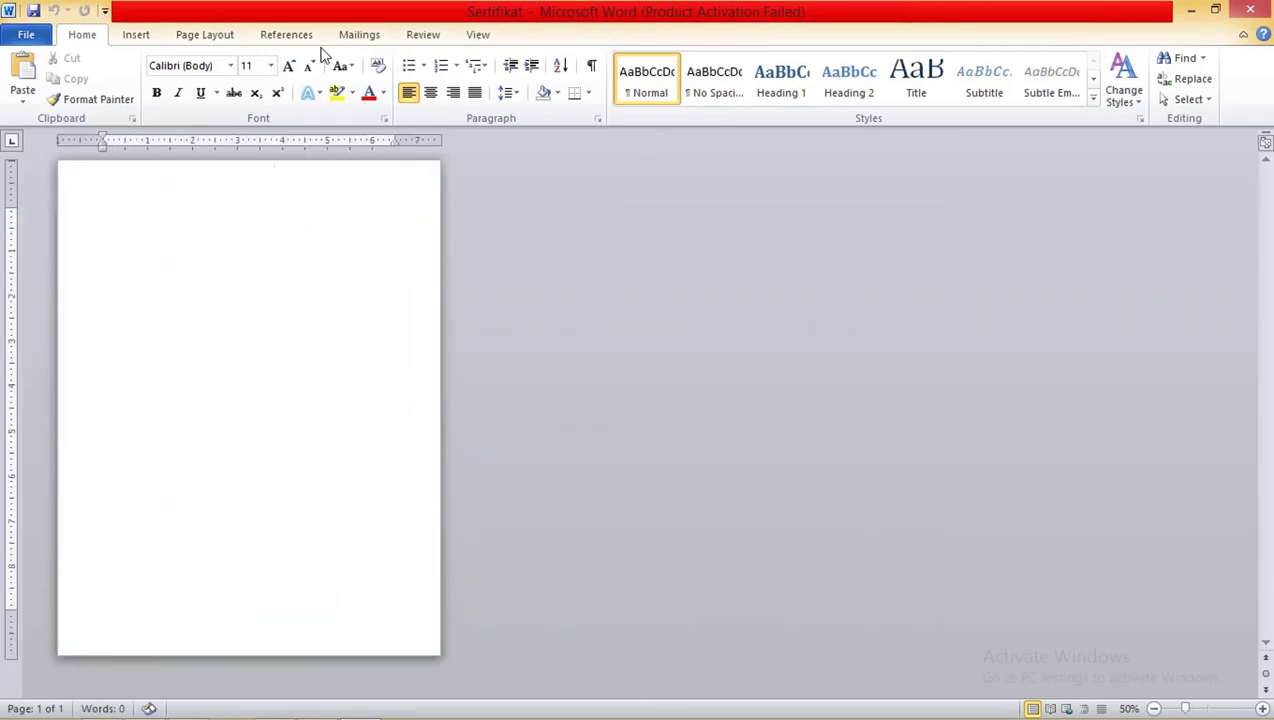
left_click(226, 38)
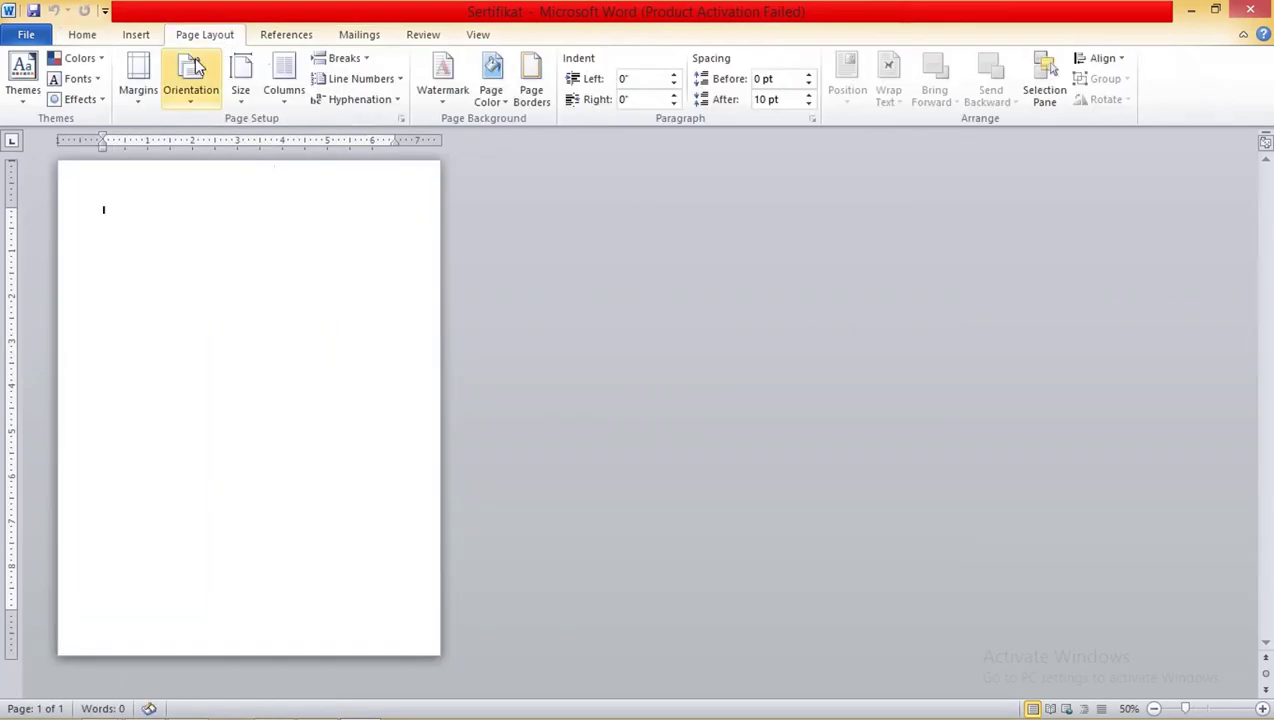
left_click(200, 89)
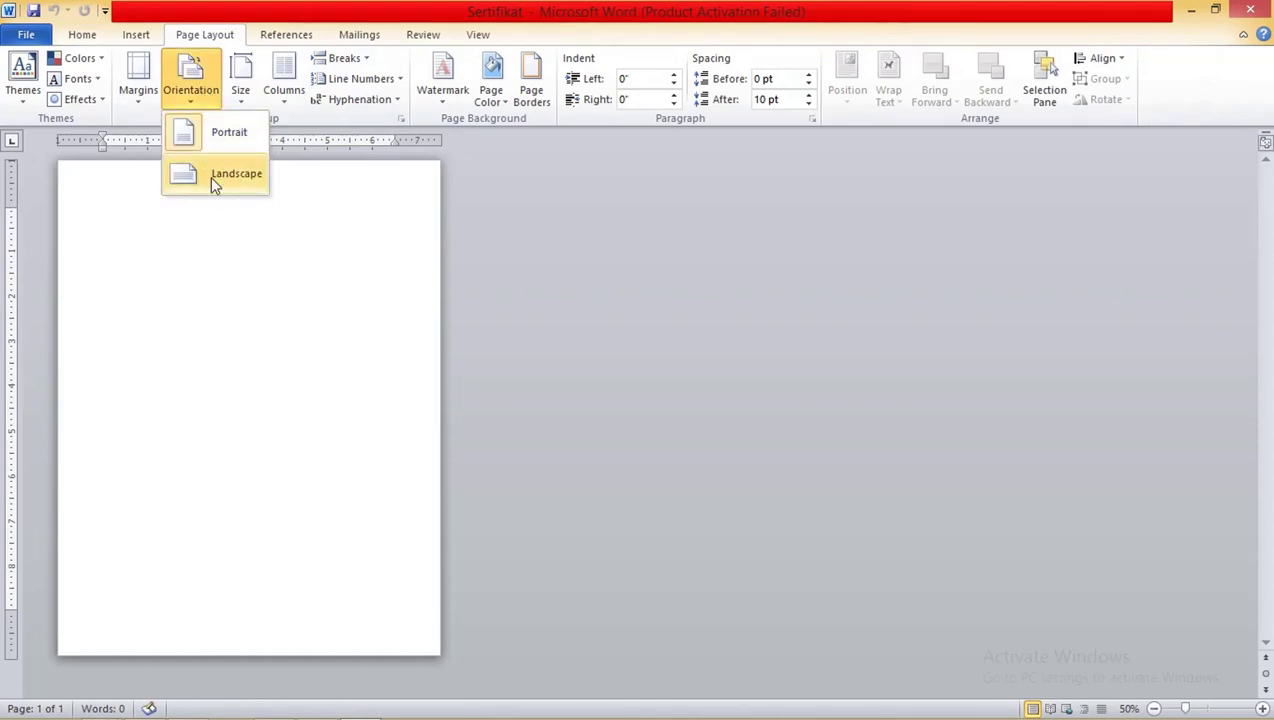
left_click(210, 177)
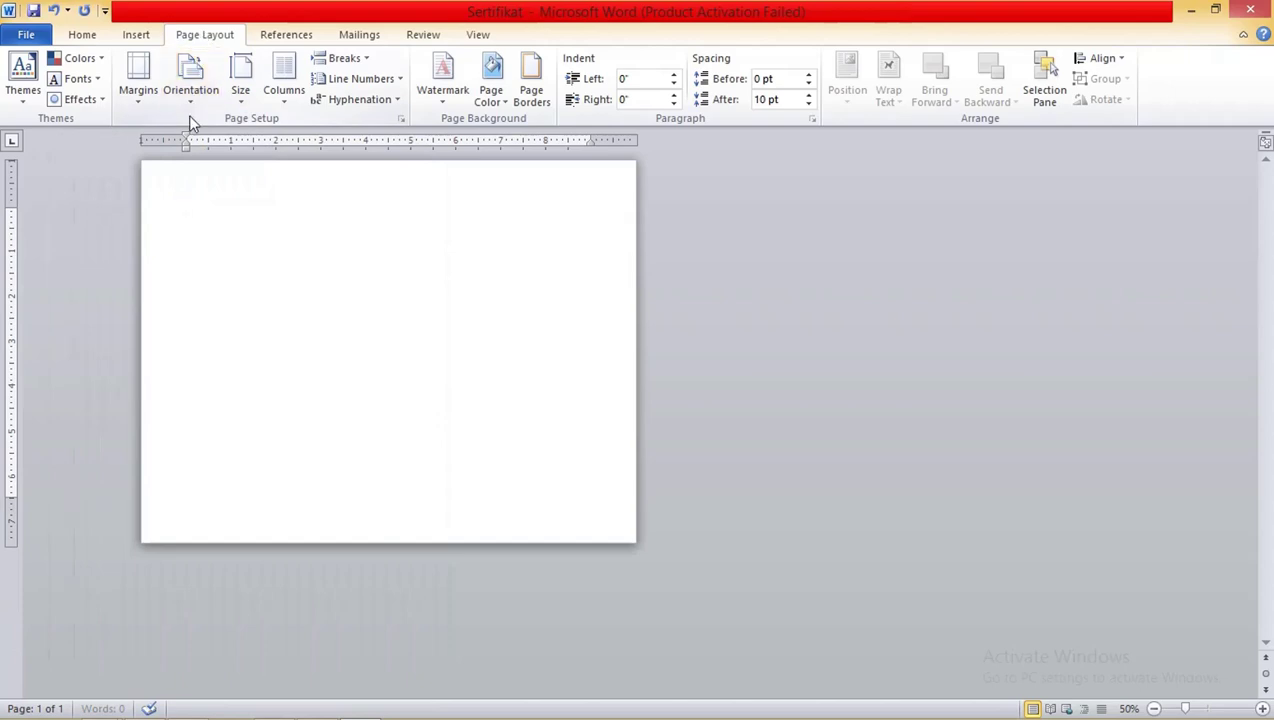
Apply Narrow 0.5-inch margins, then bring up the Custom Margins settings.
left_click(142, 100)
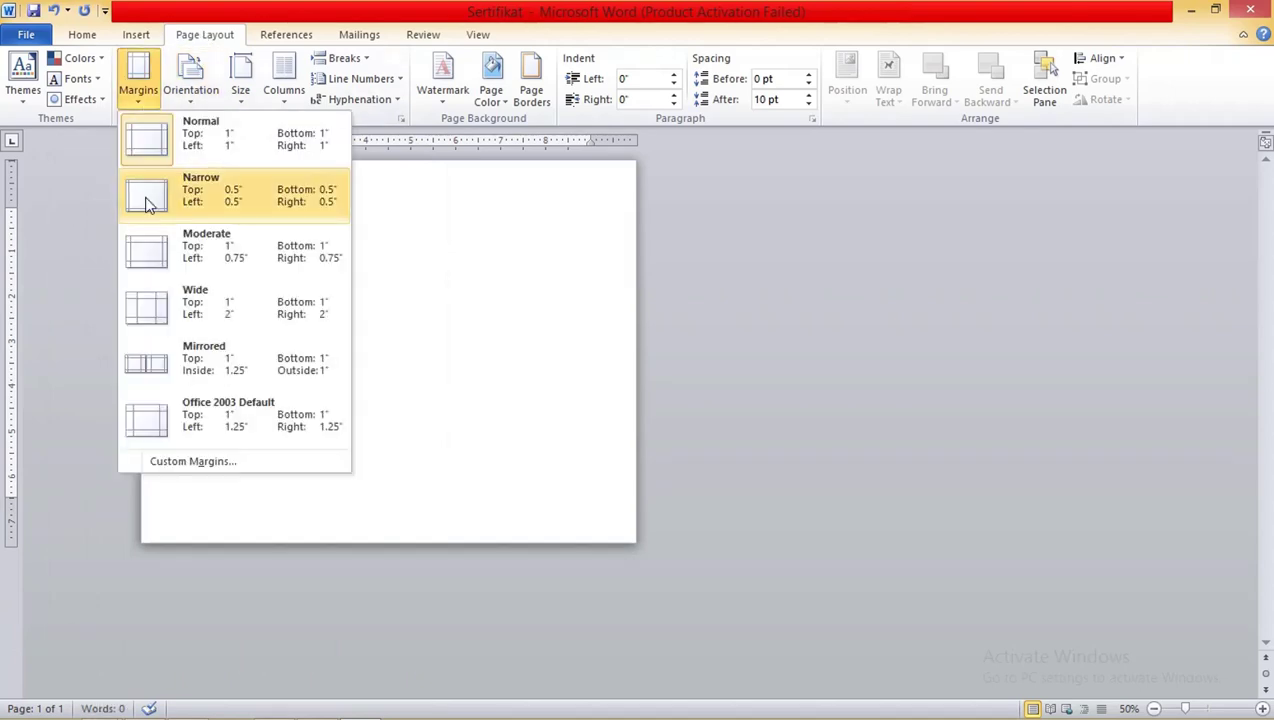
left_click(147, 201)
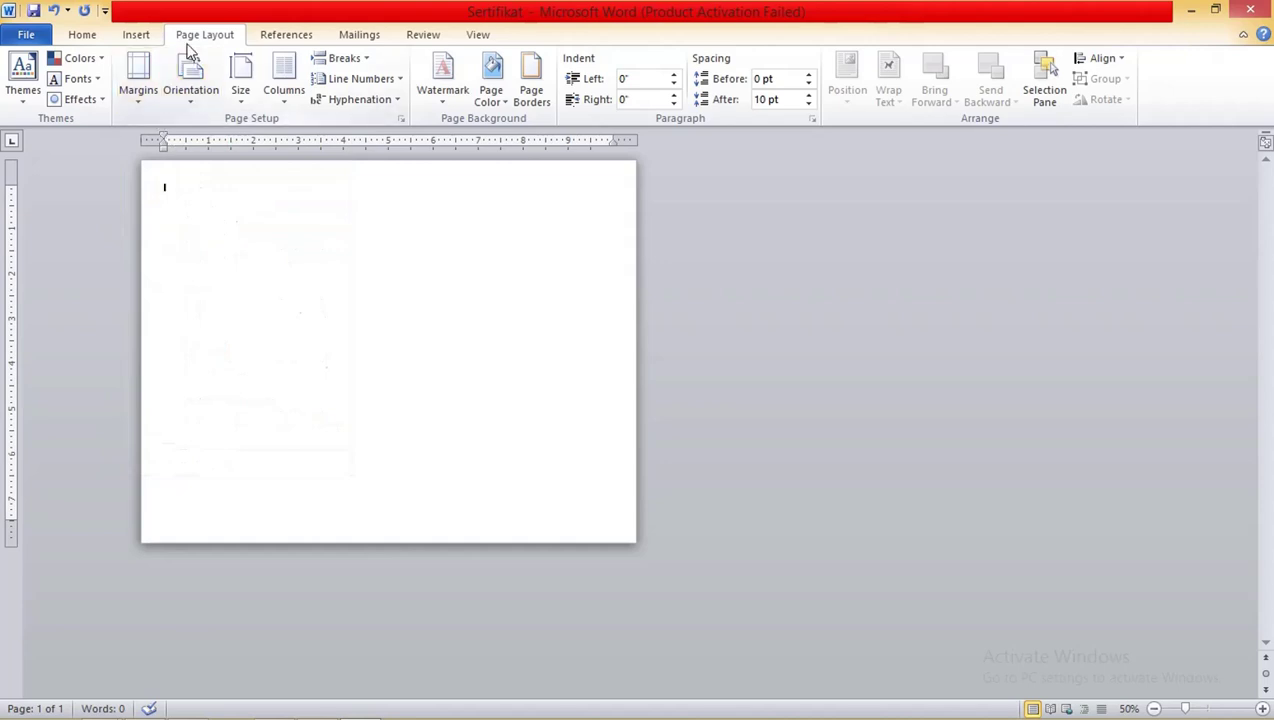
left_click(140, 100)
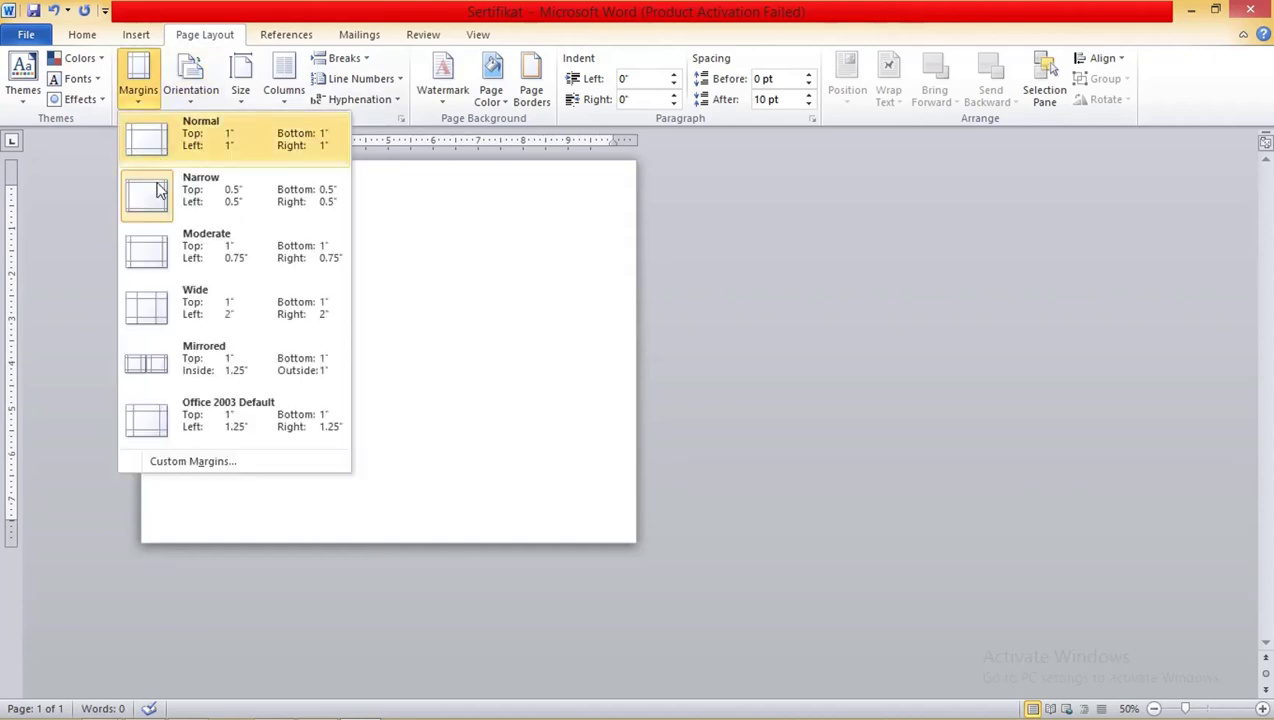
left_click(205, 461)
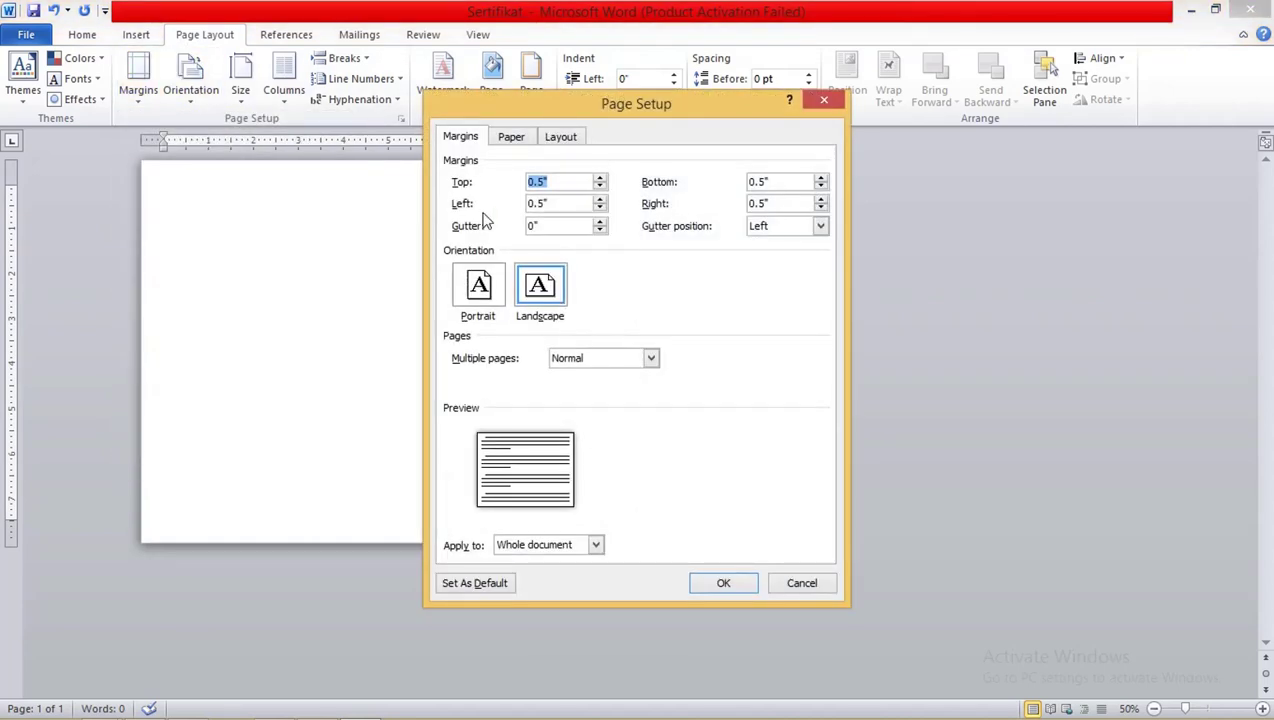
Set Top, Left, Bottom and Right margins to 0.5 cm and apply them.
type("0.")
type("5")
type("cm")
left_click_drag(576, 182, 516, 182)
key("ctrl+c")
left_click_drag(640, 109, 583, 110)
left_click_drag(513, 204, 472, 204)
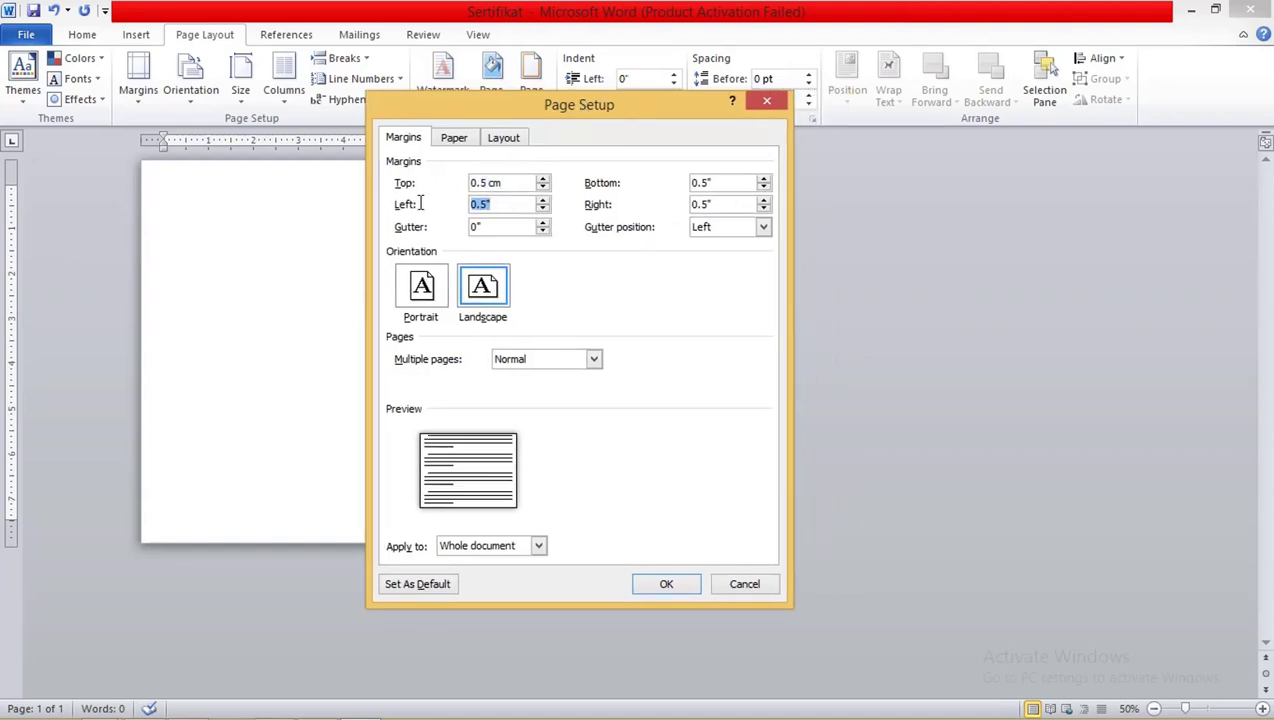
key("ctrl+v")
mouse_move(727, 182)
left_mouse_down()
mouse_move(693, 182)
mouse_move(692, 204)
left_mouse_up()
key("ctrl+v")
key("ctrl+v")
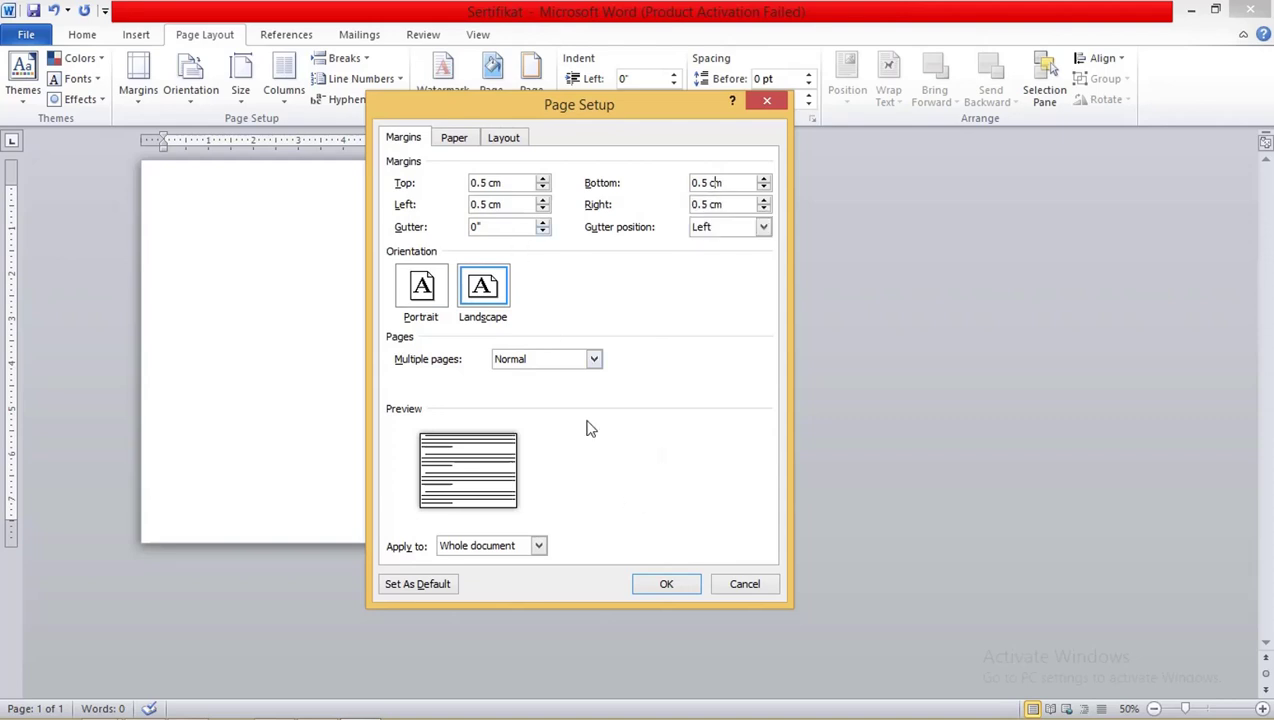
left_click(665, 585)
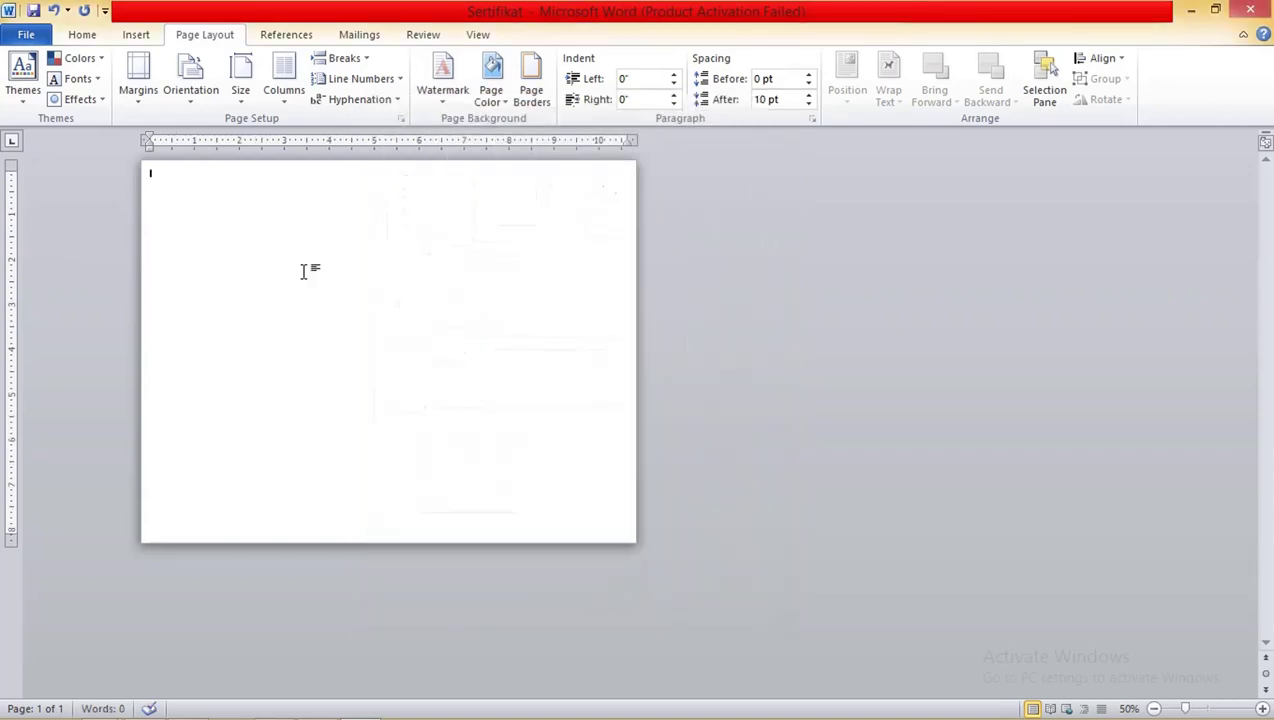
scroll(258, 237, "up", 6)
scroll(258, 237, "down", 2)
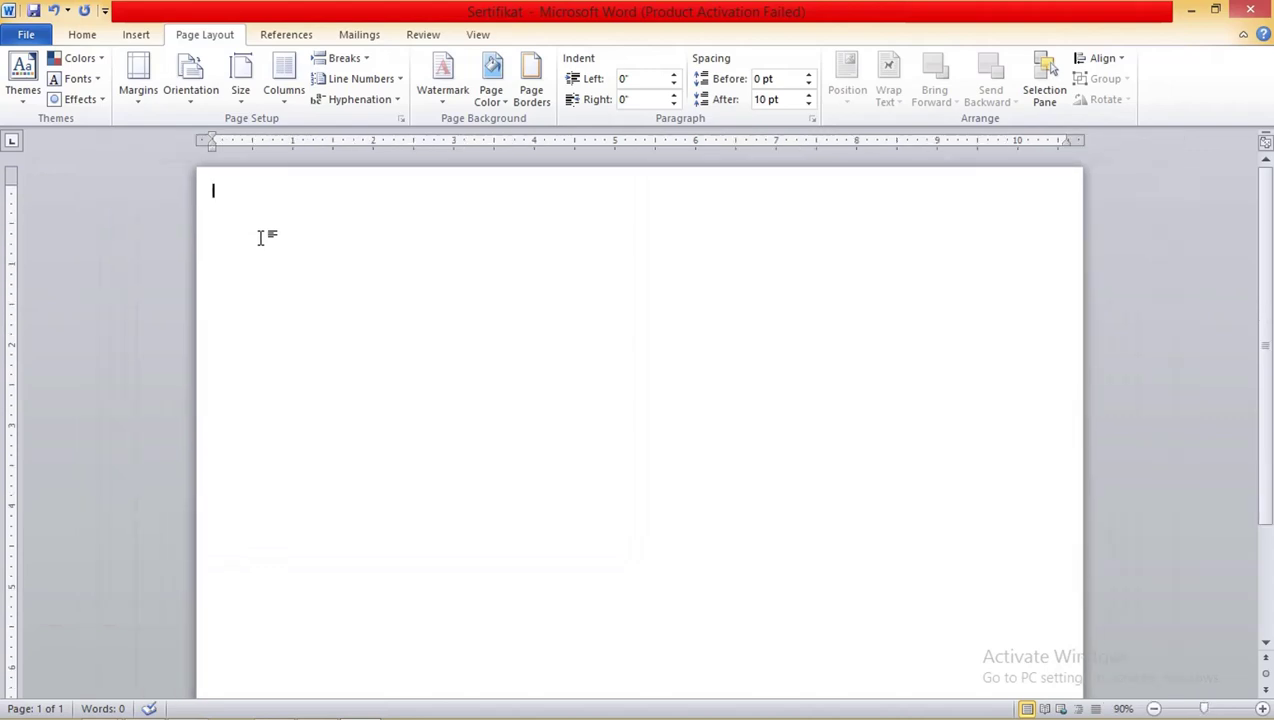
scroll(258, 237, "down", 2)
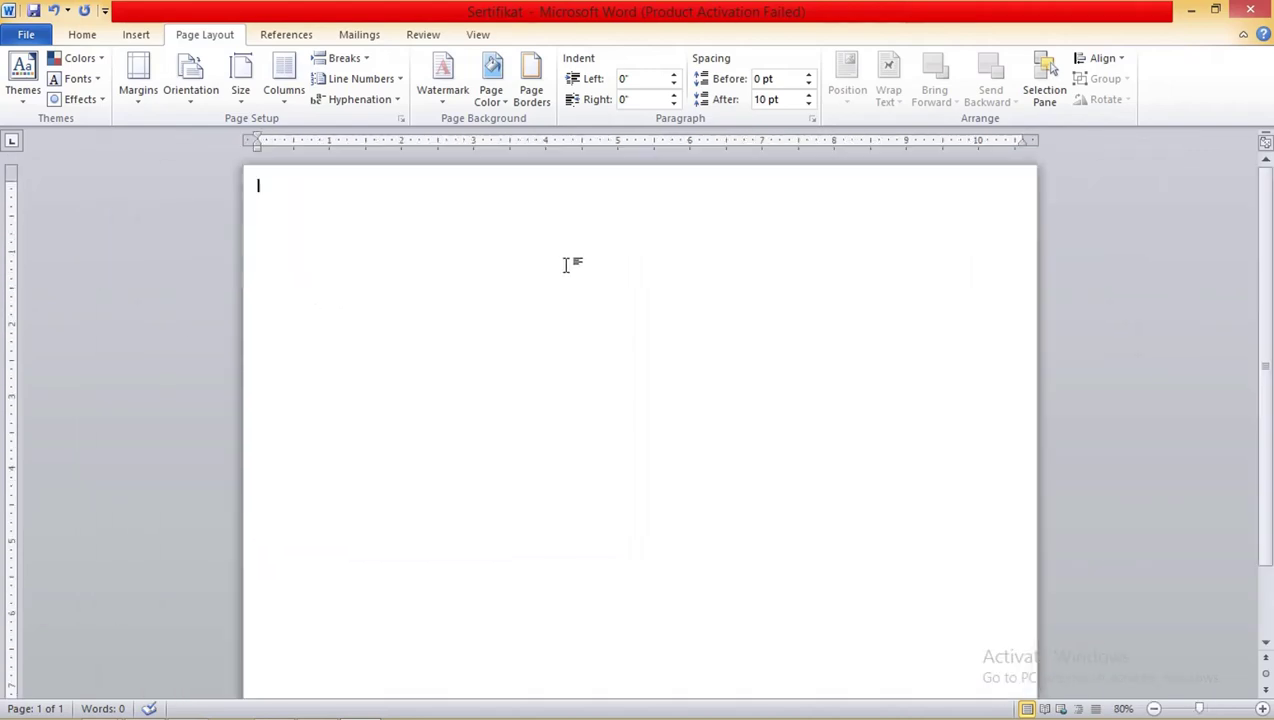
scroll(565, 262, "up", 1)
scroll(322, 248, "down", 2)
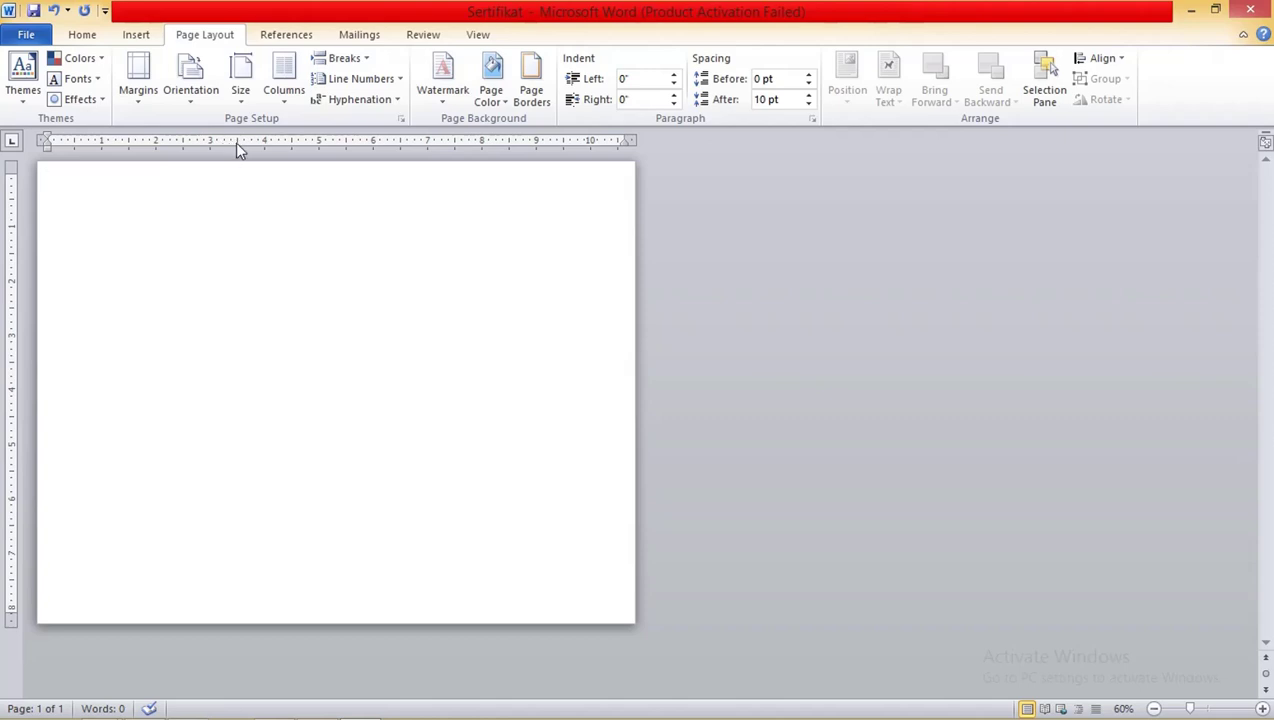
scroll(125, 164, "up", 2)
scroll(307, 218, "down", 1)
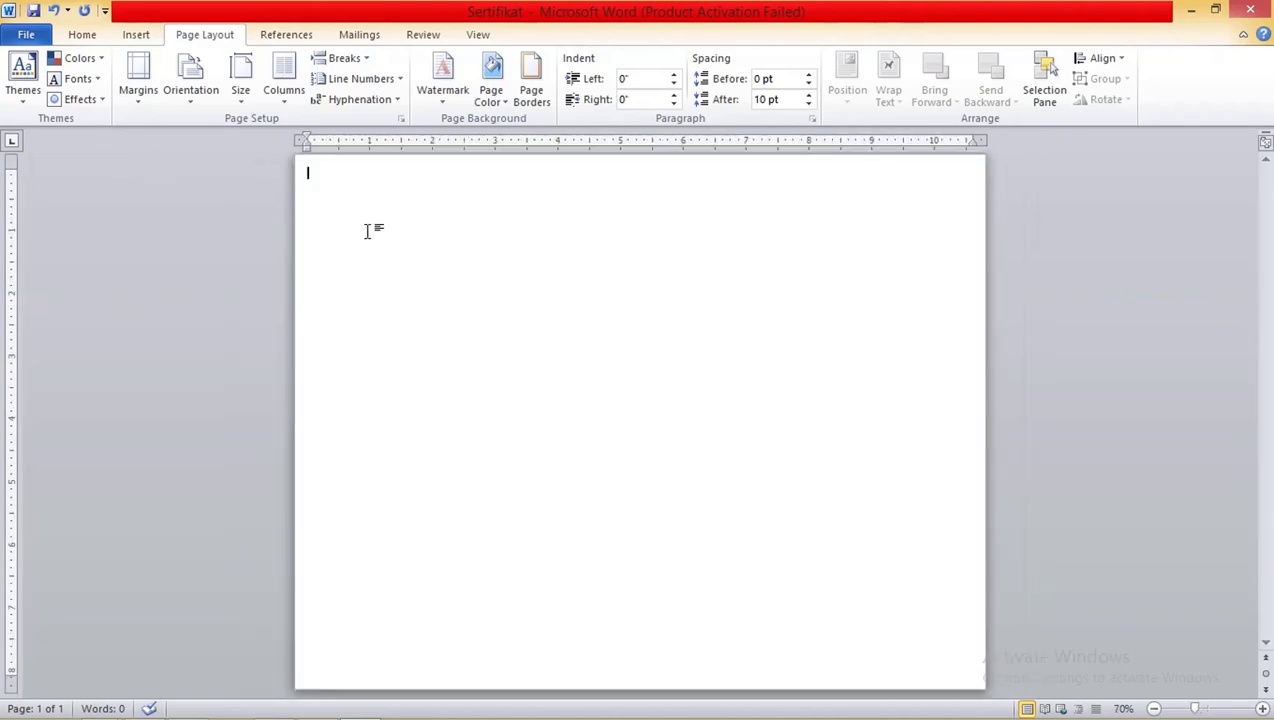
scroll(366, 231, "down", 1)
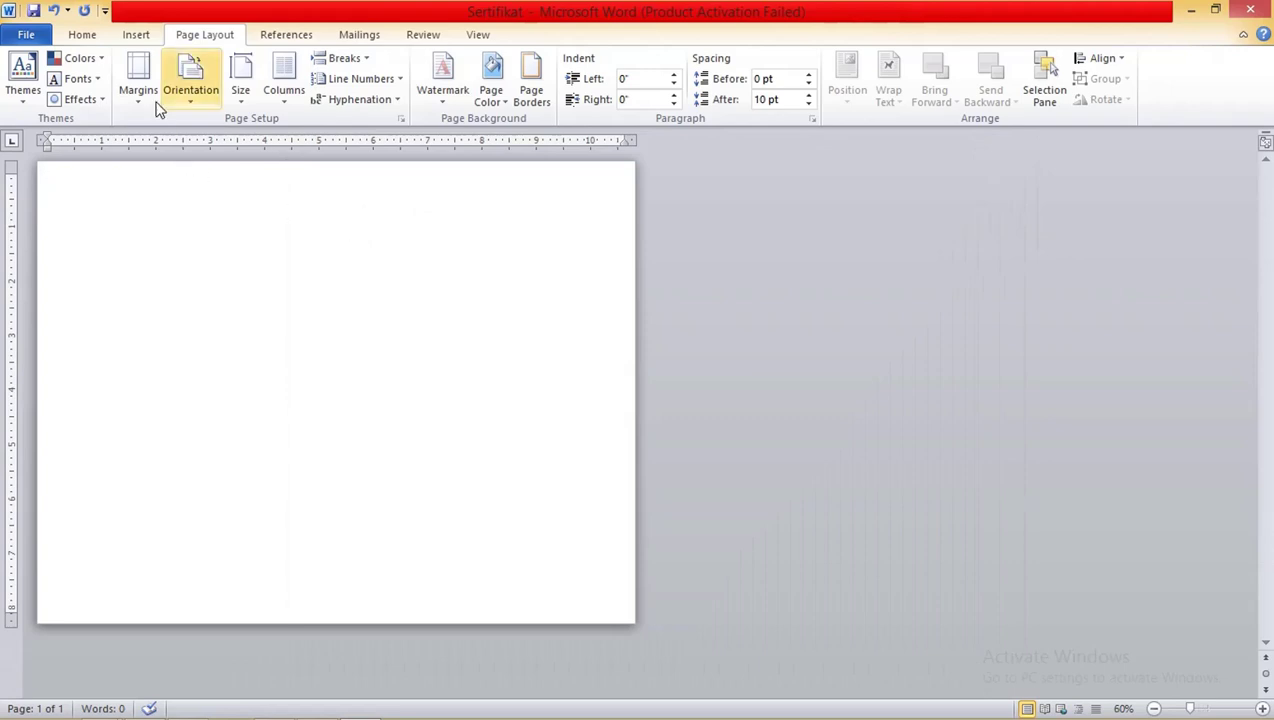
Draw a text box of about 7.95" by 10.53" filling the page, then return to File Explorer.
left_click(135, 34)
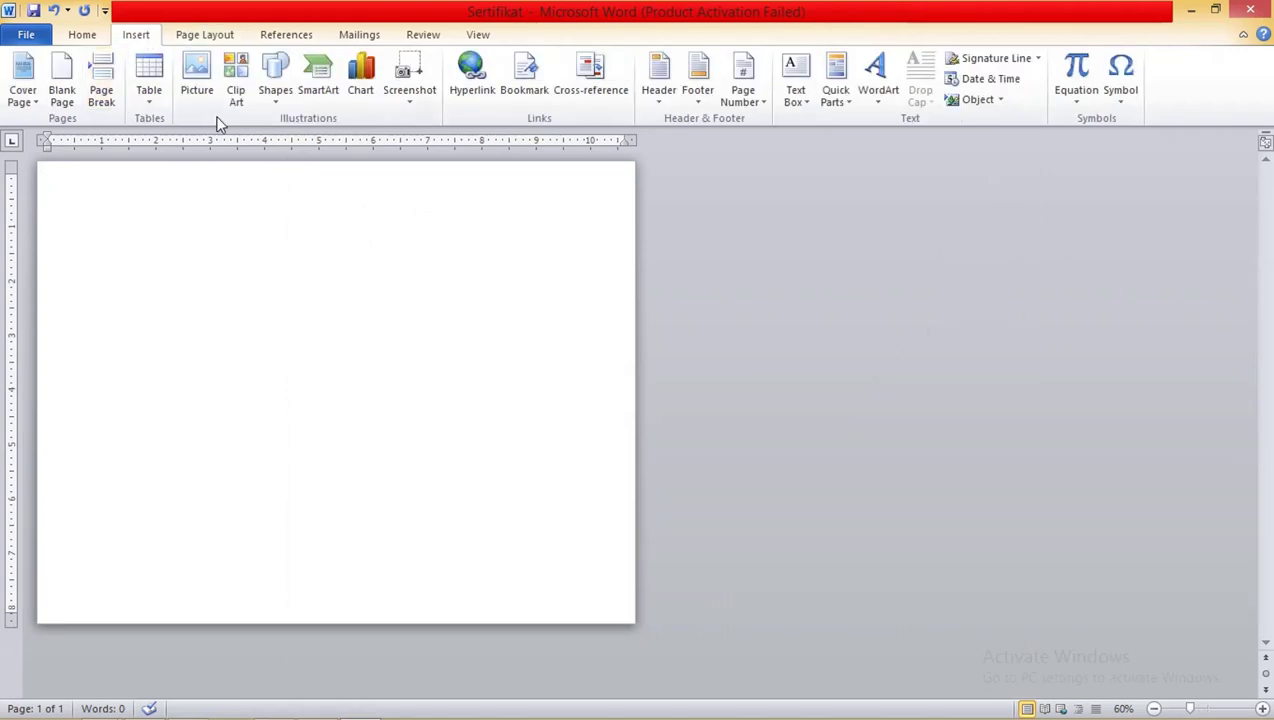
left_click(280, 99)
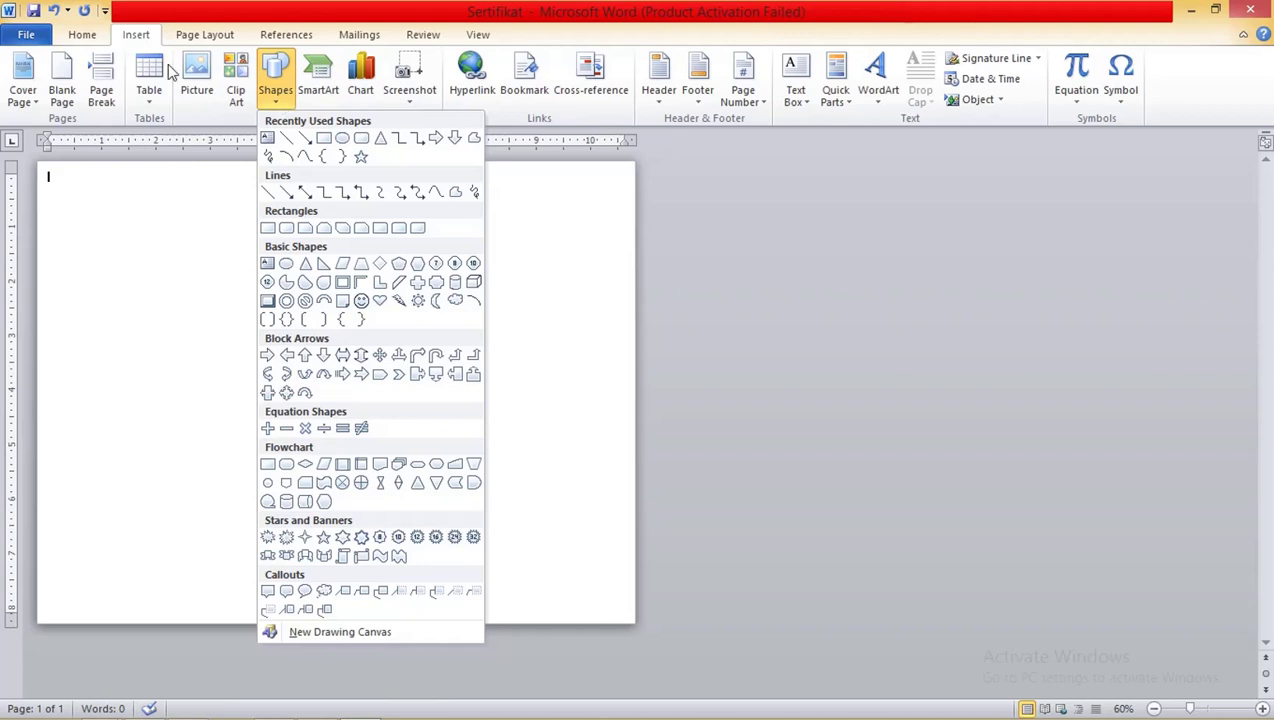
left_click(137, 36)
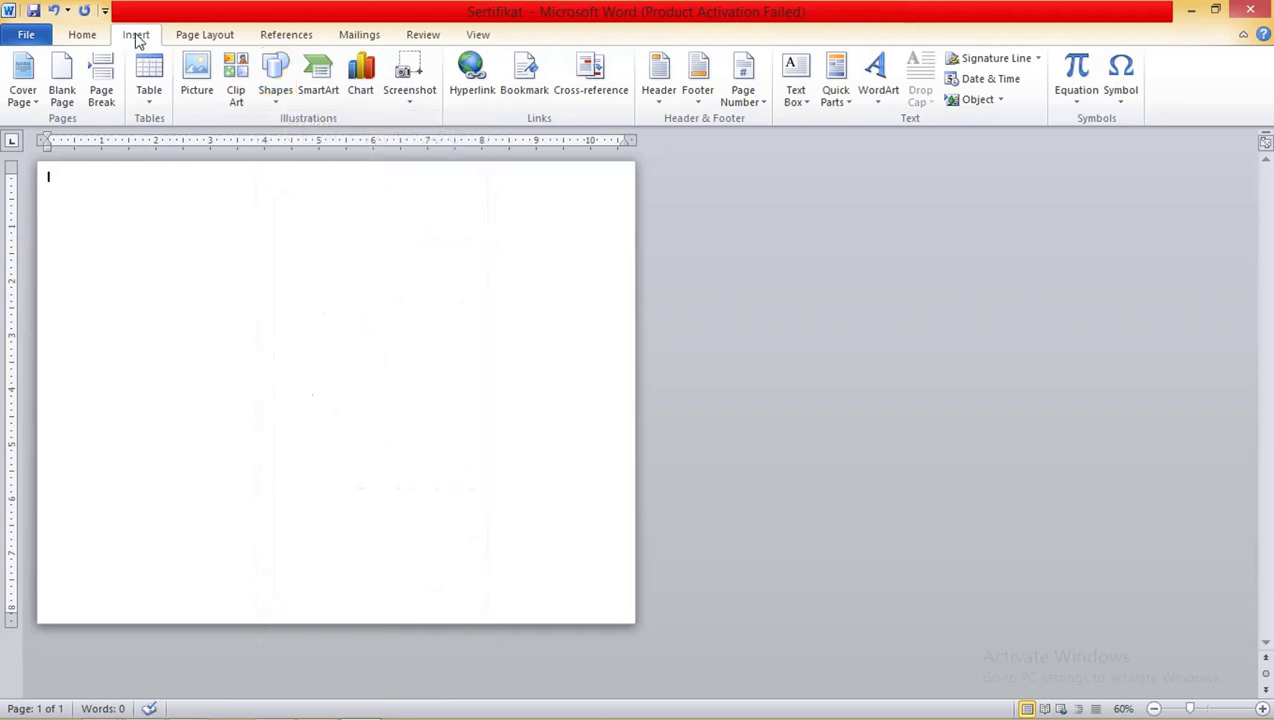
left_click(268, 98)
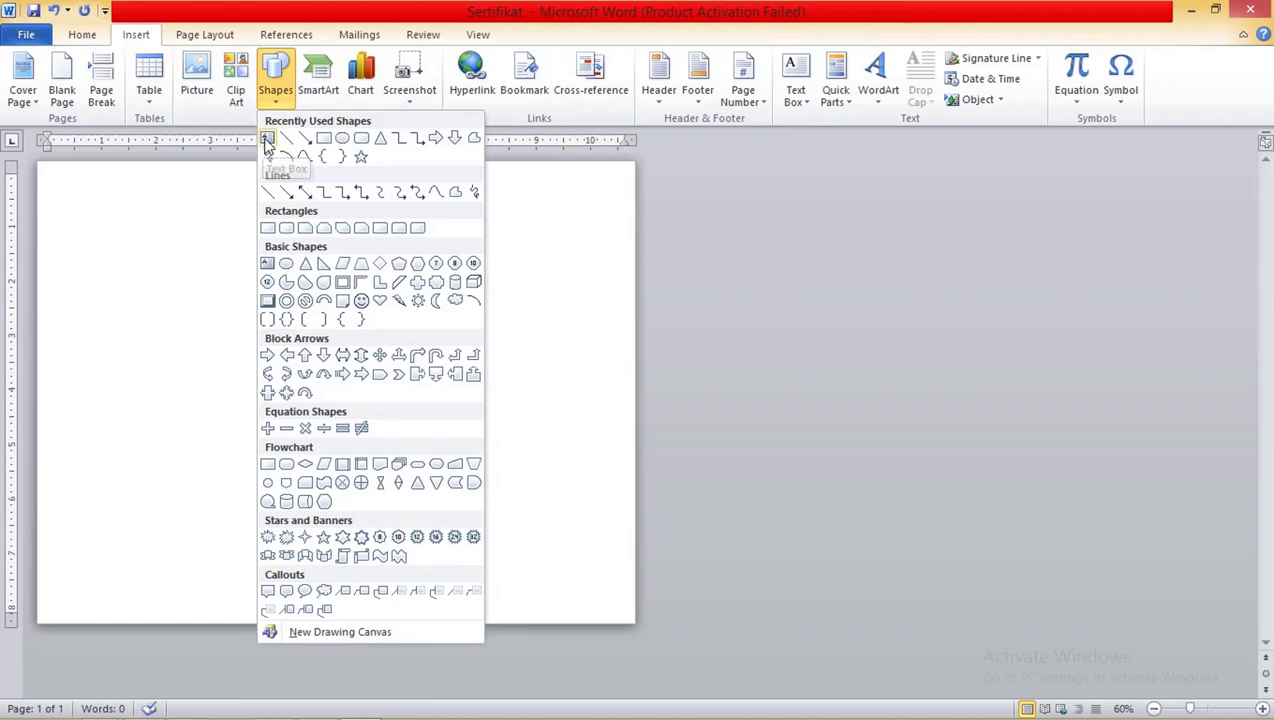
left_click(268, 138)
left_click_drag(47, 175, 624, 617)
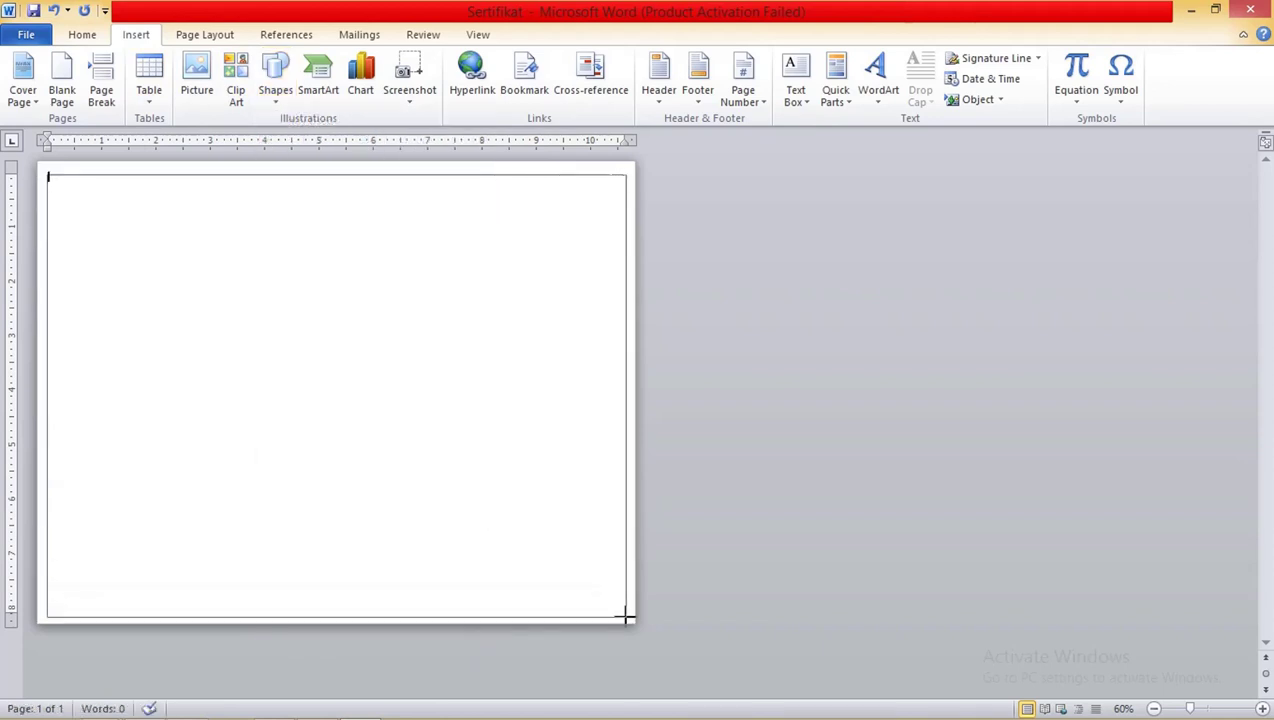
left_click_drag(624, 617, 620, 606)
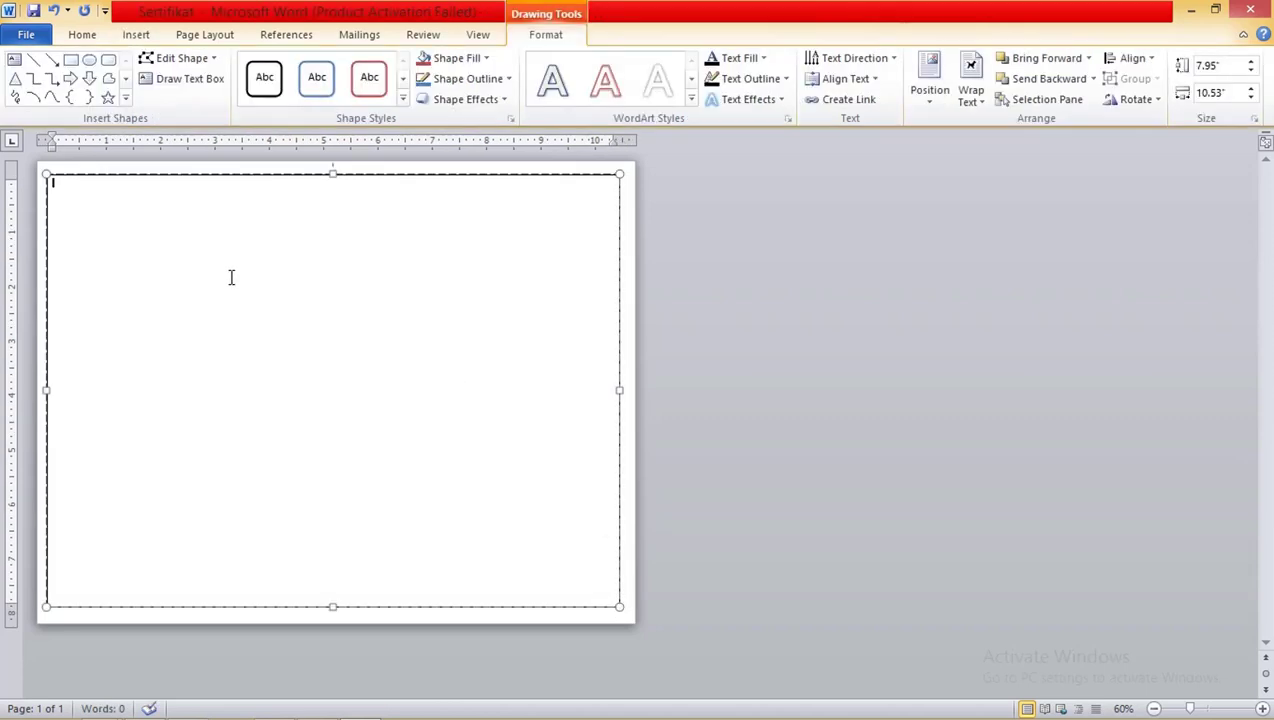
key("alt+Tab")
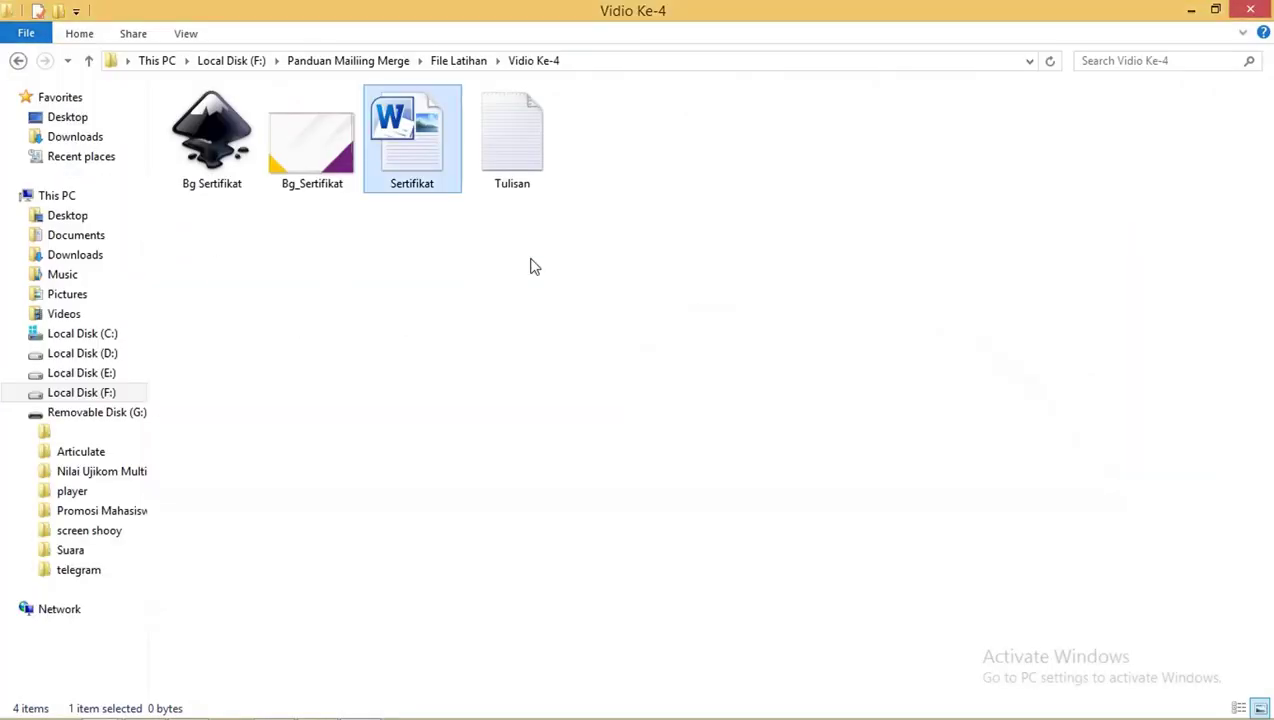
Copy all the certificate text from Tulisan in Notepad and return to Word.
left_click(505, 130)
double_click(505, 130)
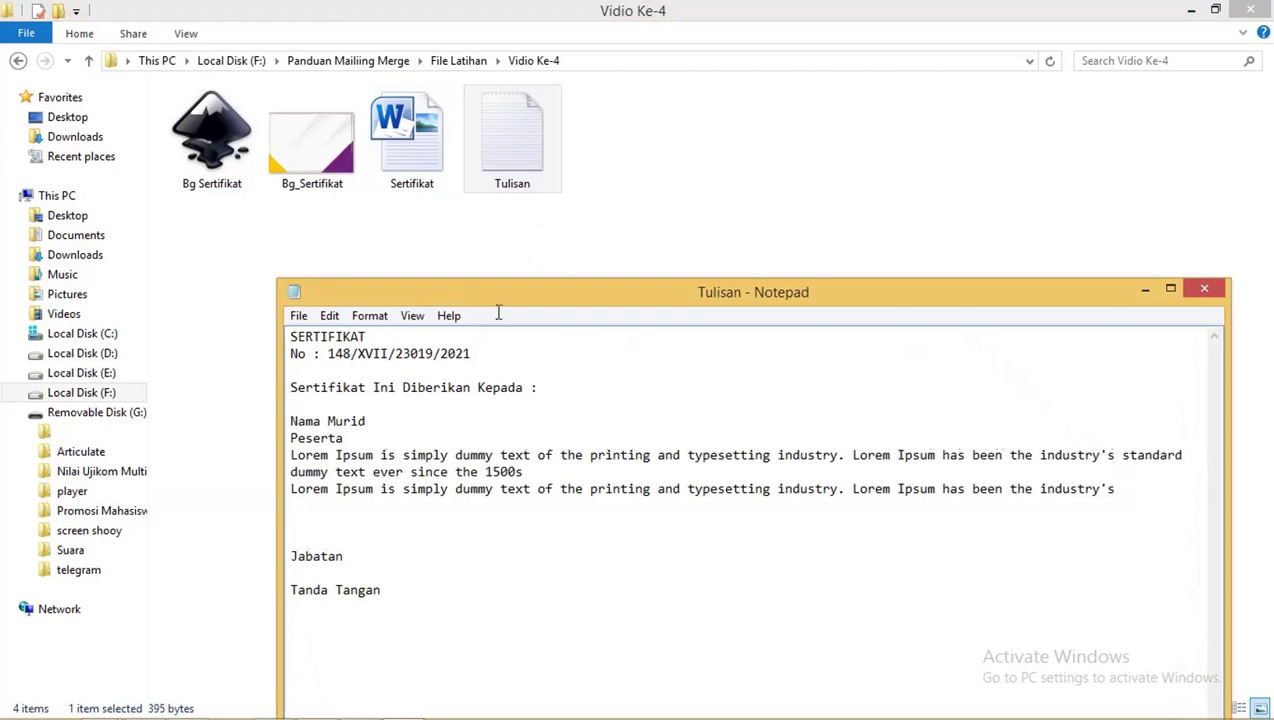
left_click_drag(520, 281, 481, 185)
left_click_drag(376, 500, 206, 240)
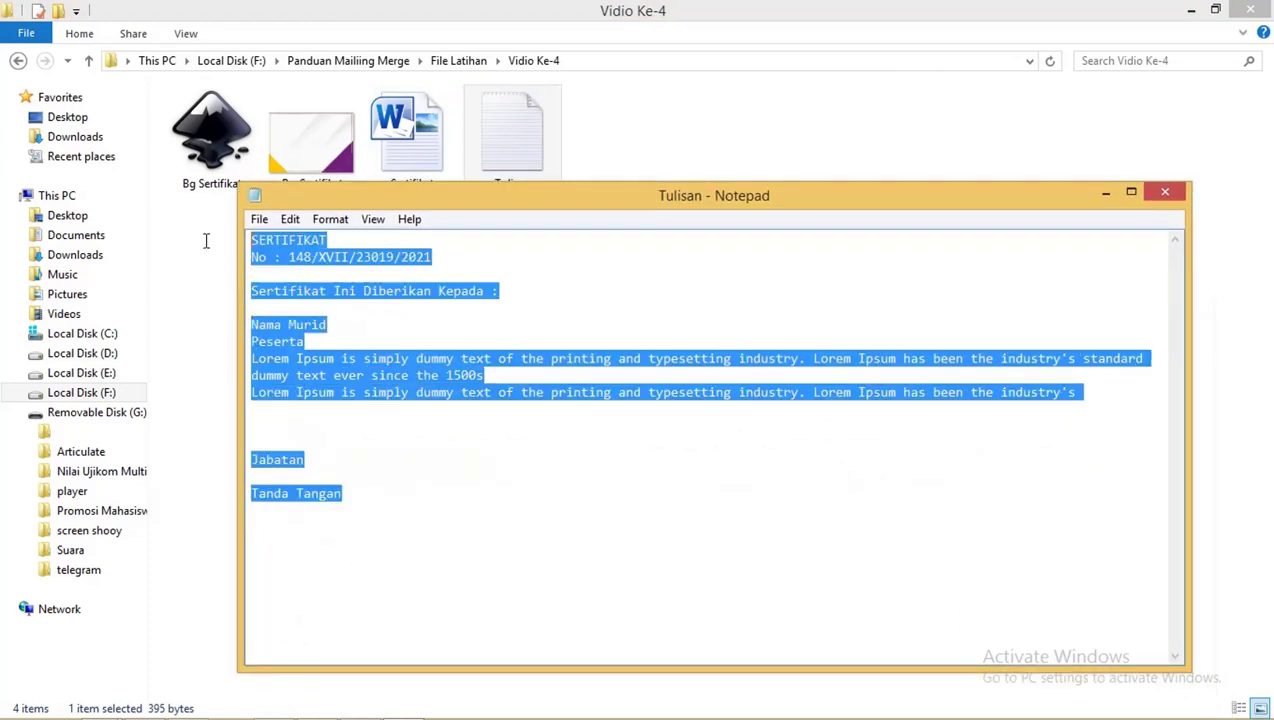
key("alt+Tab")
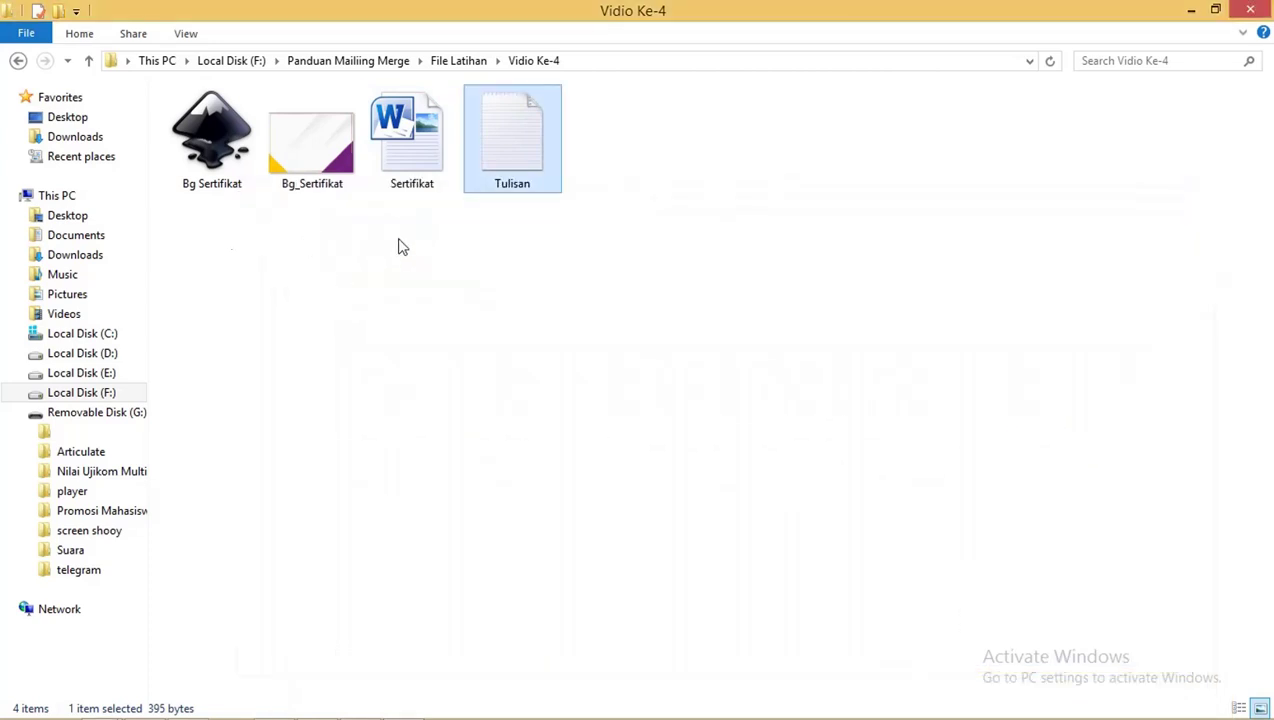
key("alt+Tab")
key("alt+Tab")
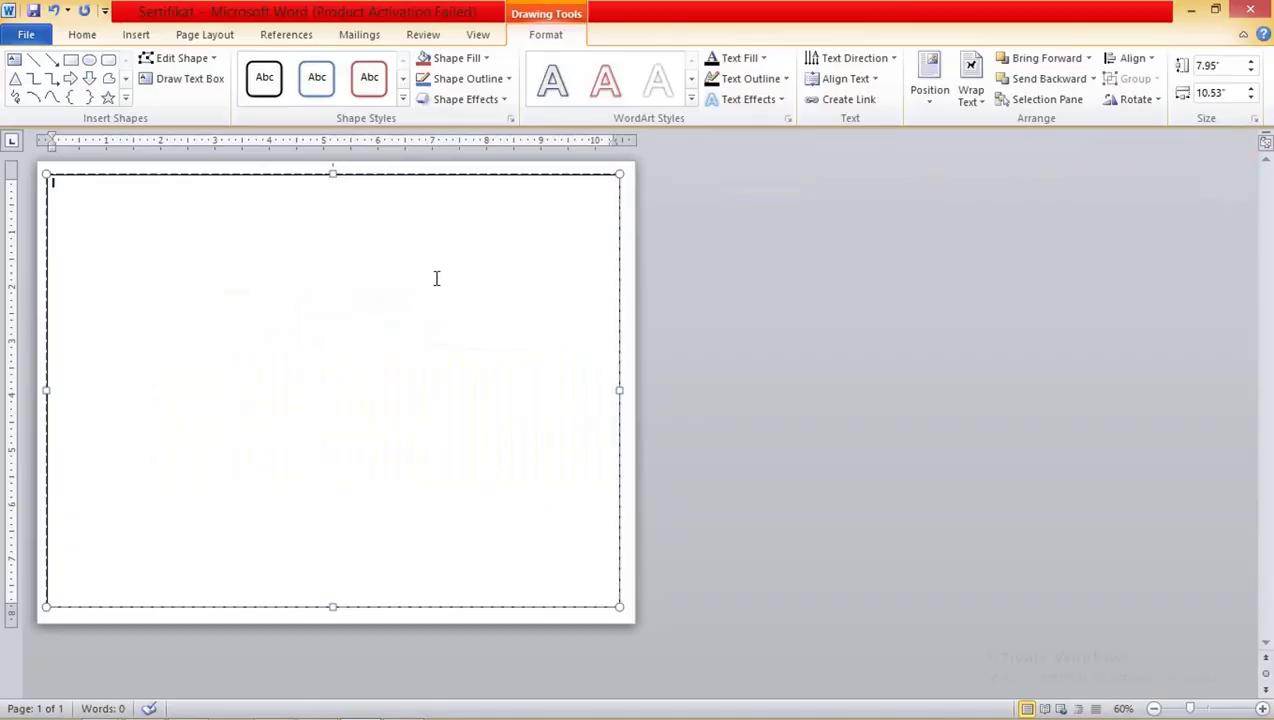
Paste the Tulisan wording into the text box and select it for formatting.
key("ctrl+v")
mouse_move(128, 455)
left_mouse_down()
mouse_move(42, 240)
mouse_move(34, 184)
left_mouse_up()
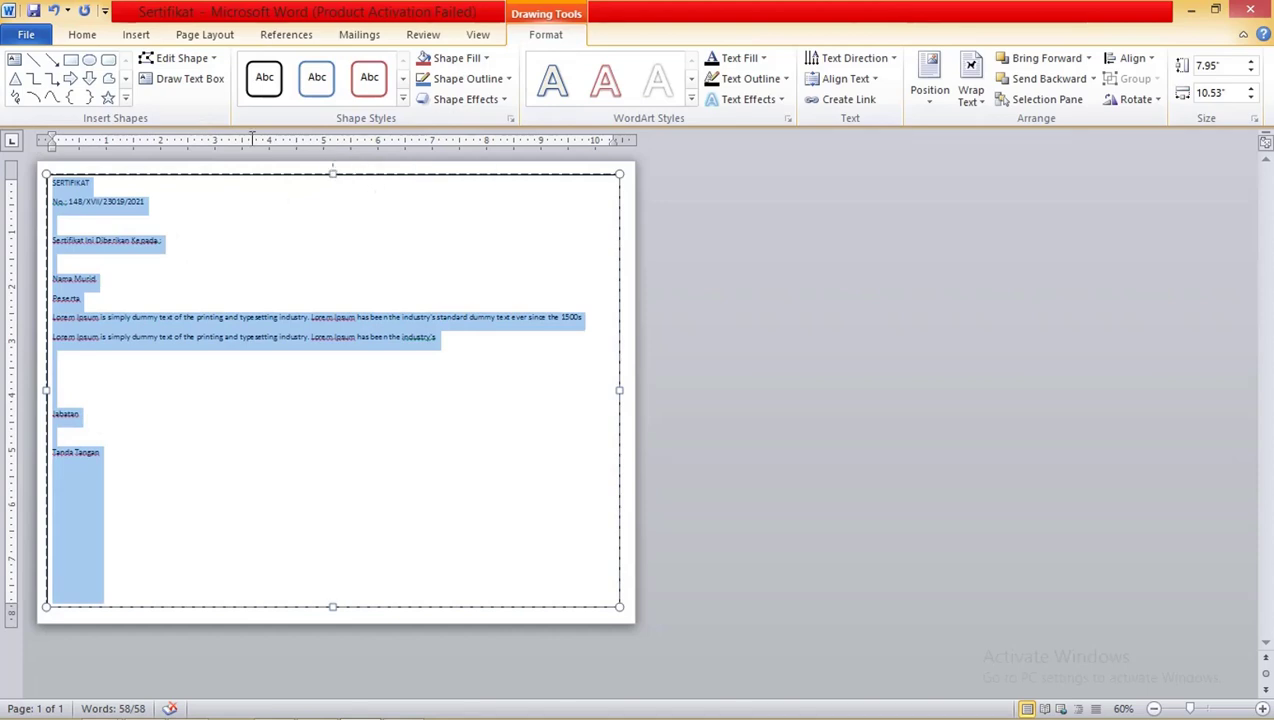
left_click(102, 33)
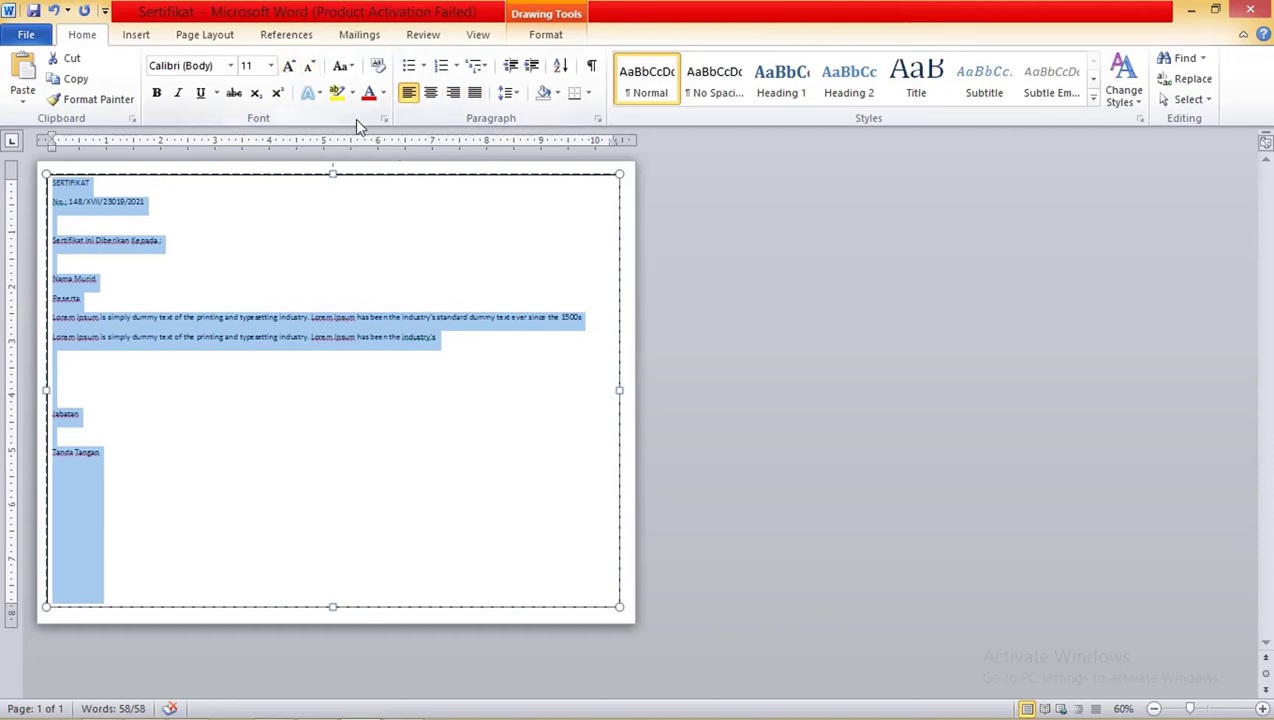
Centre the text, enlarge the SERTIFIKAT title to 46 pt, and narrow the text box.
left_click(430, 92)
left_click(370, 220)
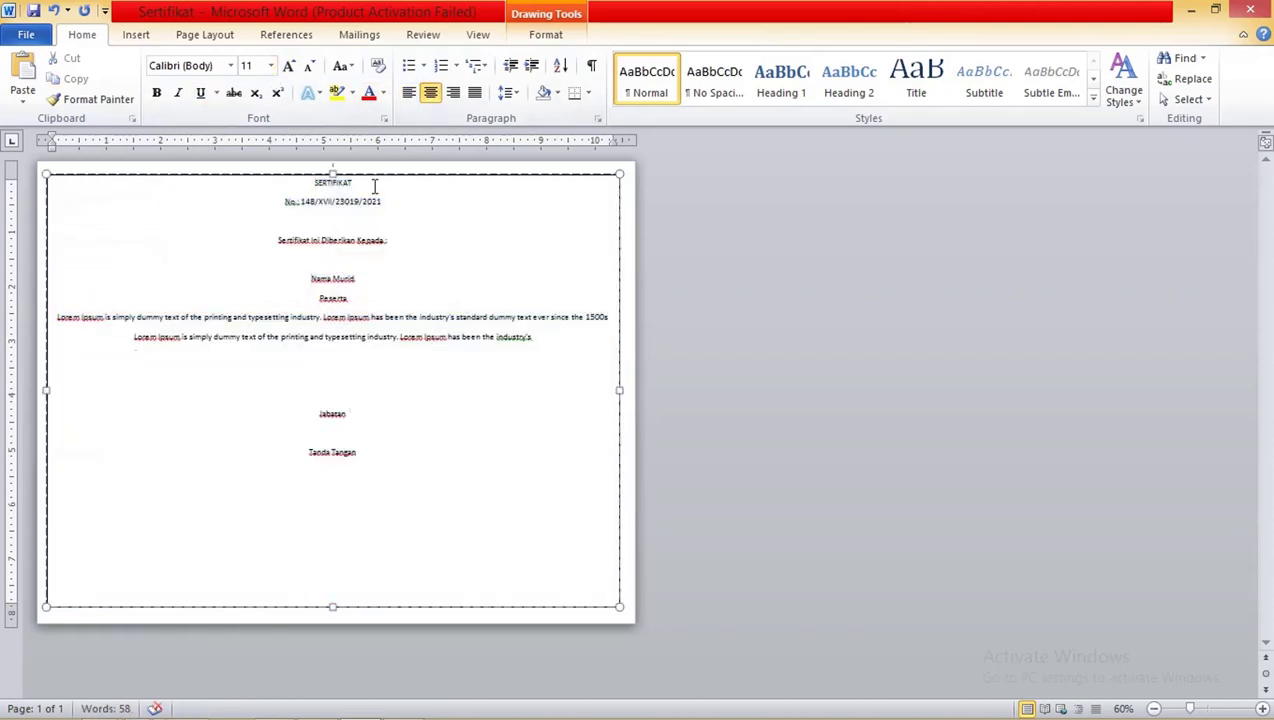
left_click_drag(374, 186, 312, 183)
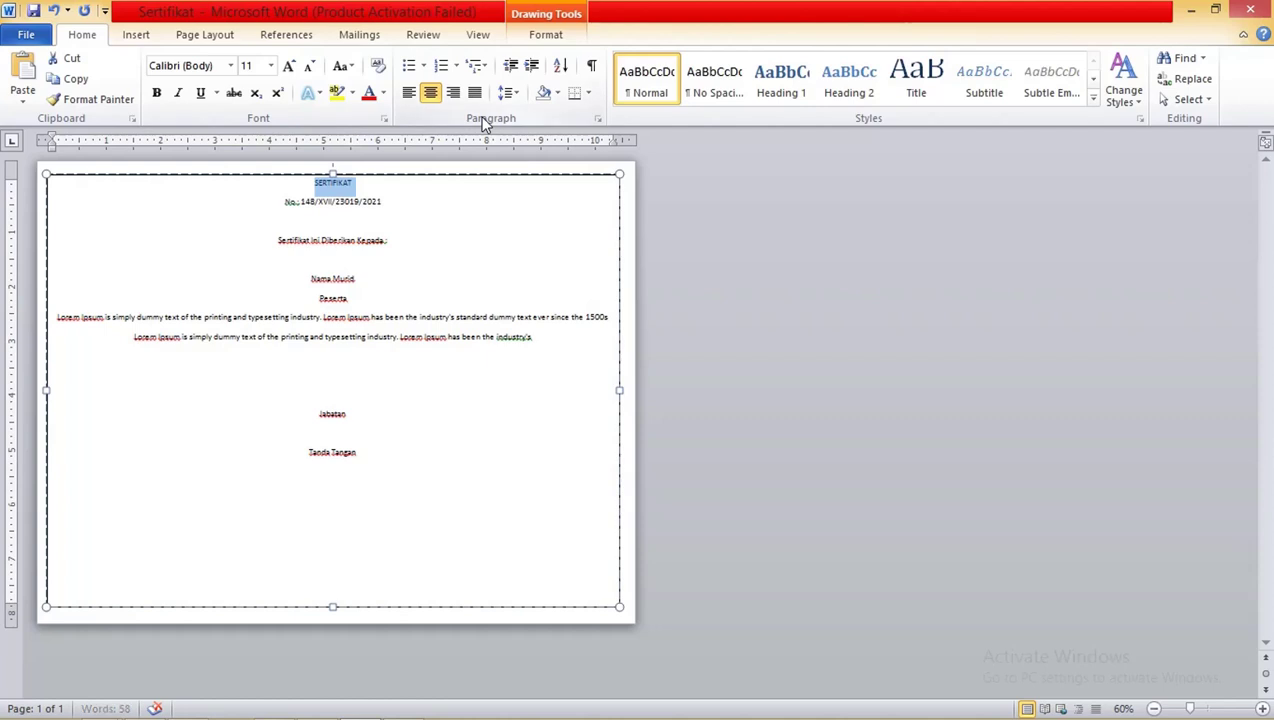
key("ctrl+bracketright")
key("ctrl+bracketright")
key("ctrl+bracketright")
key("ctrl+bracketright")
key("ctrl+bracketright")
key("ctrl+bracketright")
key("ctrl+bracketright")
key("ctrl+bracketright")
key("ctrl+bracketright")
key("ctrl+bracketright")
key("ctrl+bracketright")
key("ctrl+bracketright")
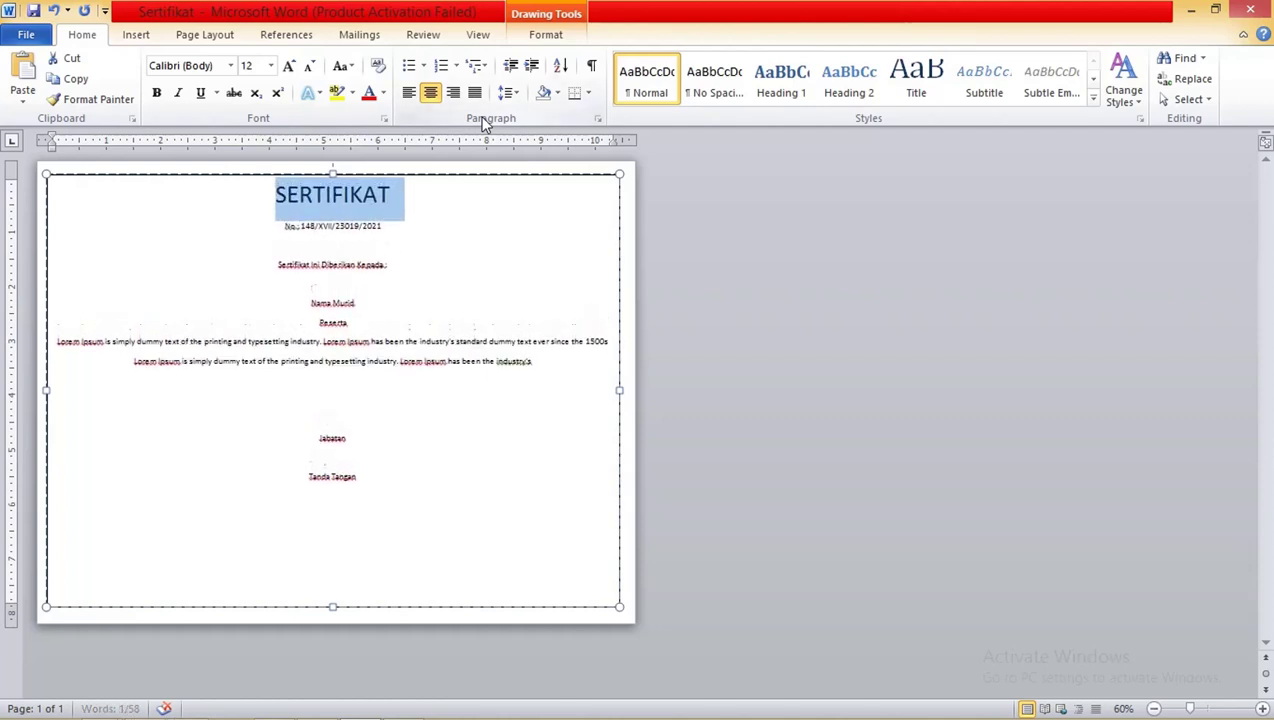
key("ctrl+bracketright")
key("ctrl+bracketright")
key("ctrl+bracketright")
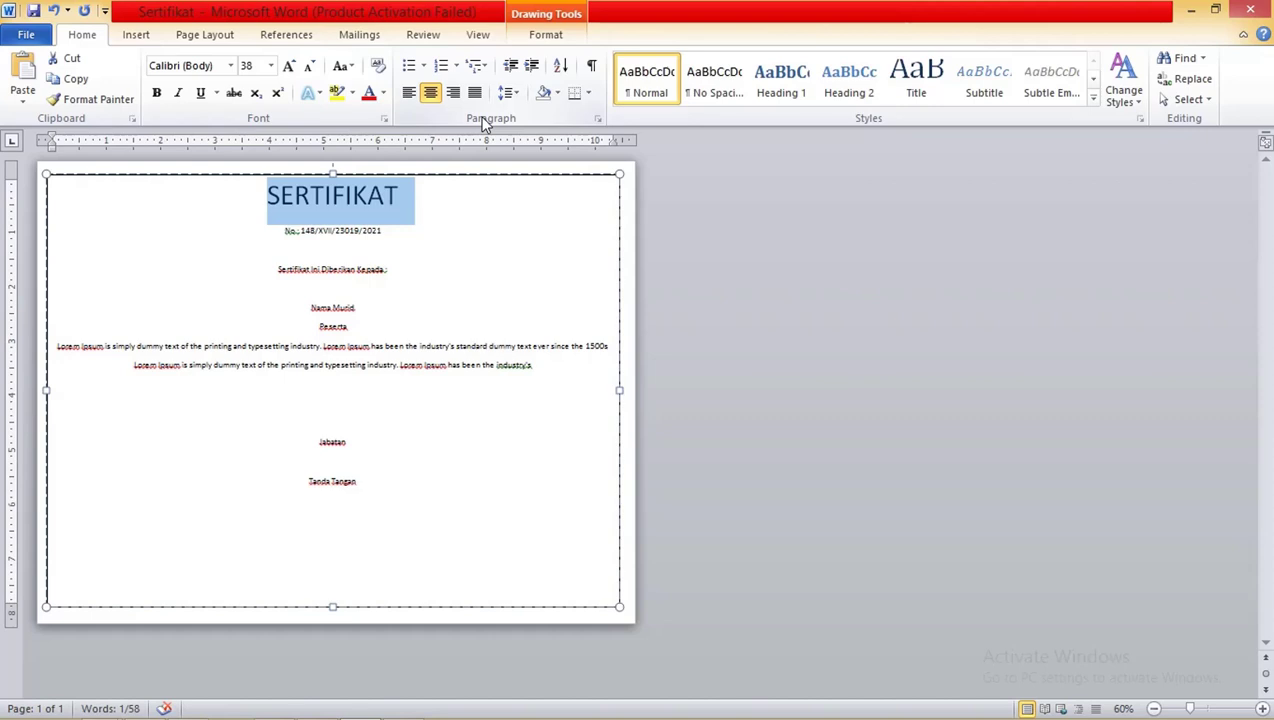
key("ctrl+bracketright")
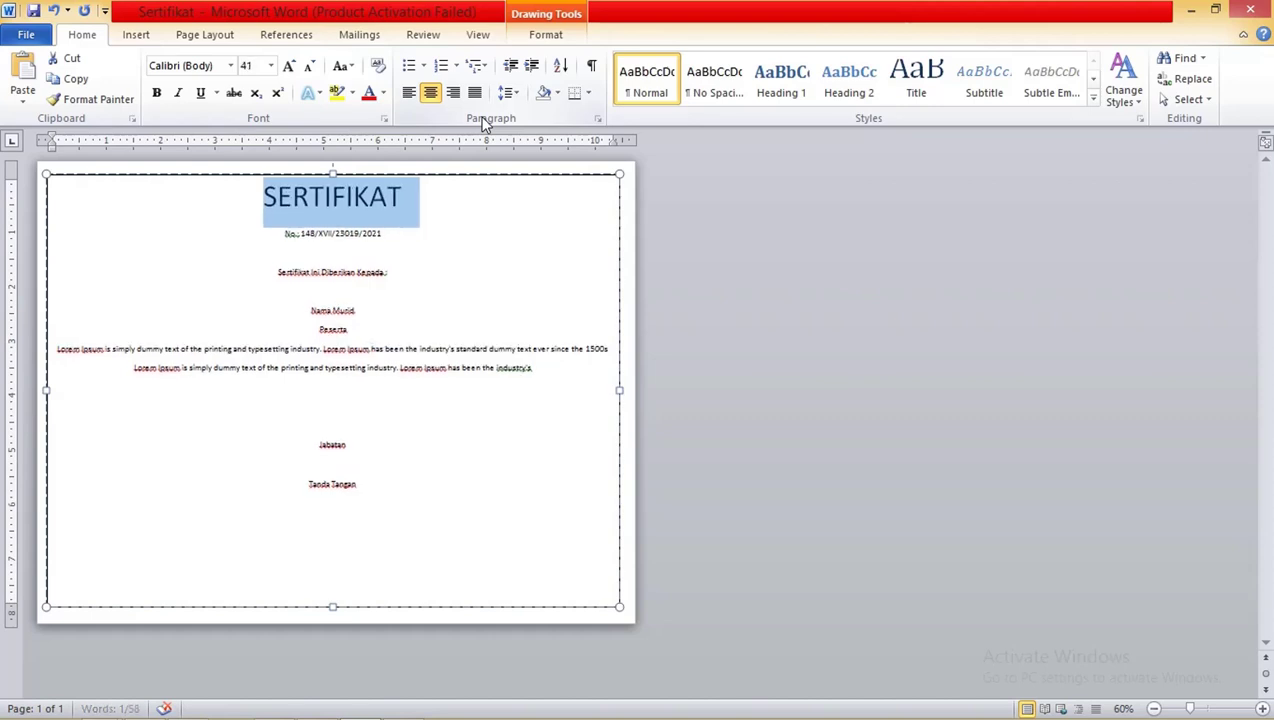
key("ctrl+bracketright")
key("ctrl+bracketright")
key("ctrl+bracketright")
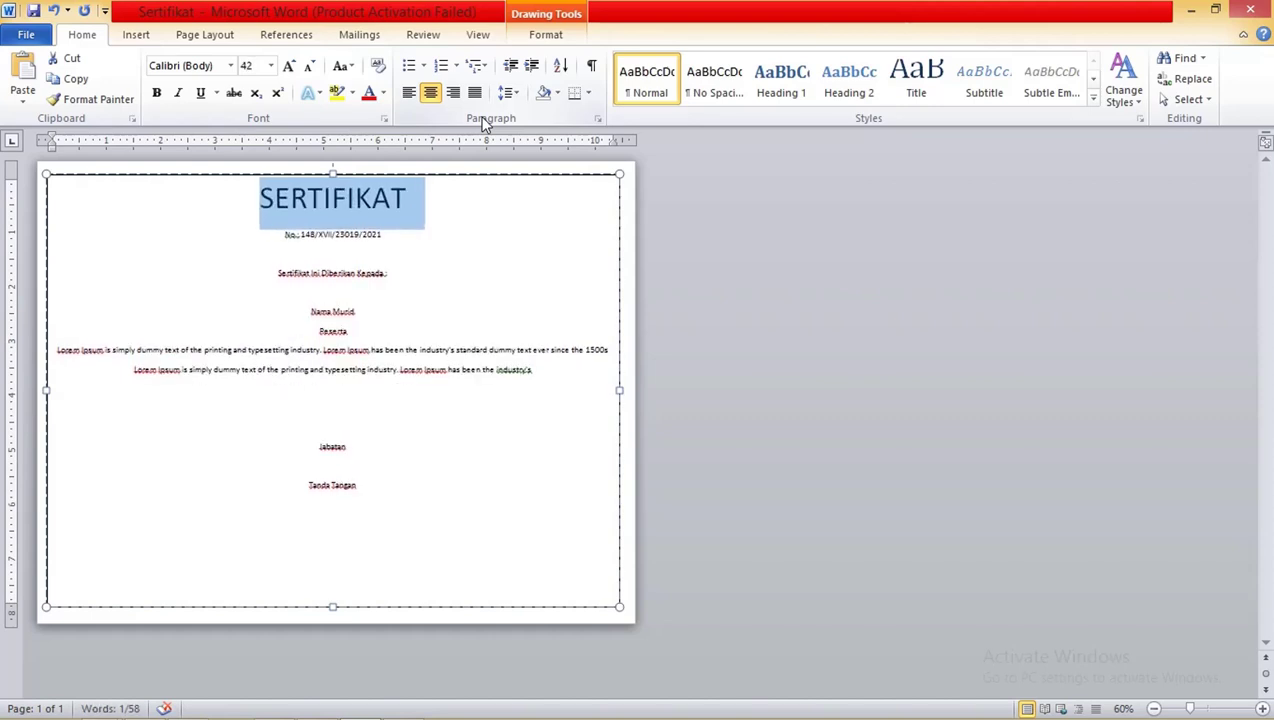
left_click(270, 65)
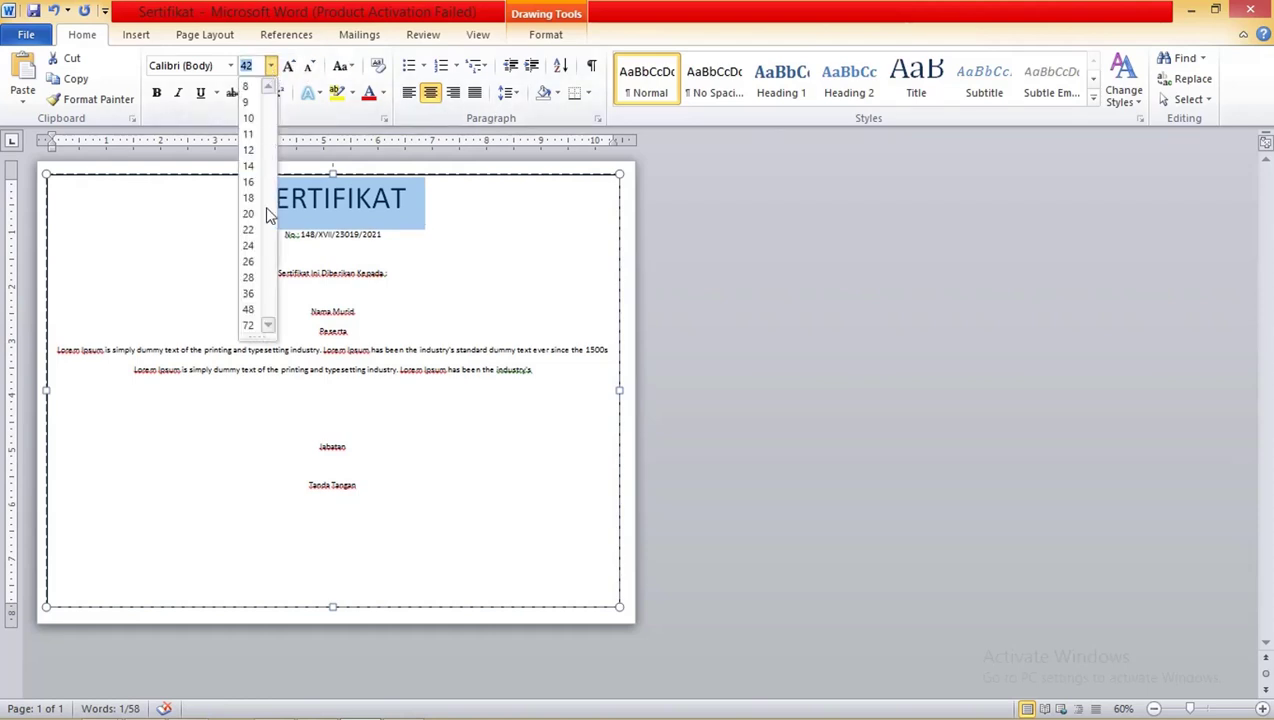
left_click(385, 207)
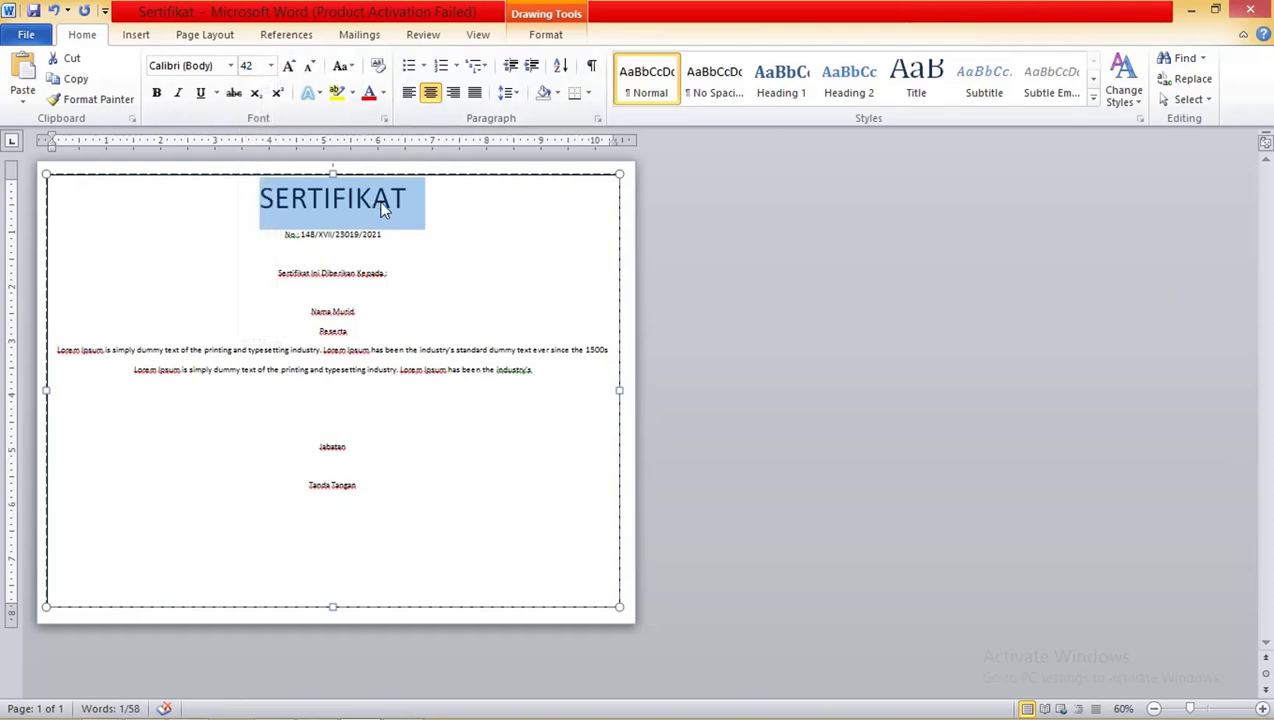
key("ctrl+bracketright")
key("ctrl+bracketright")
key("ctrl+bracketright")
key("ctrl+bracketright")
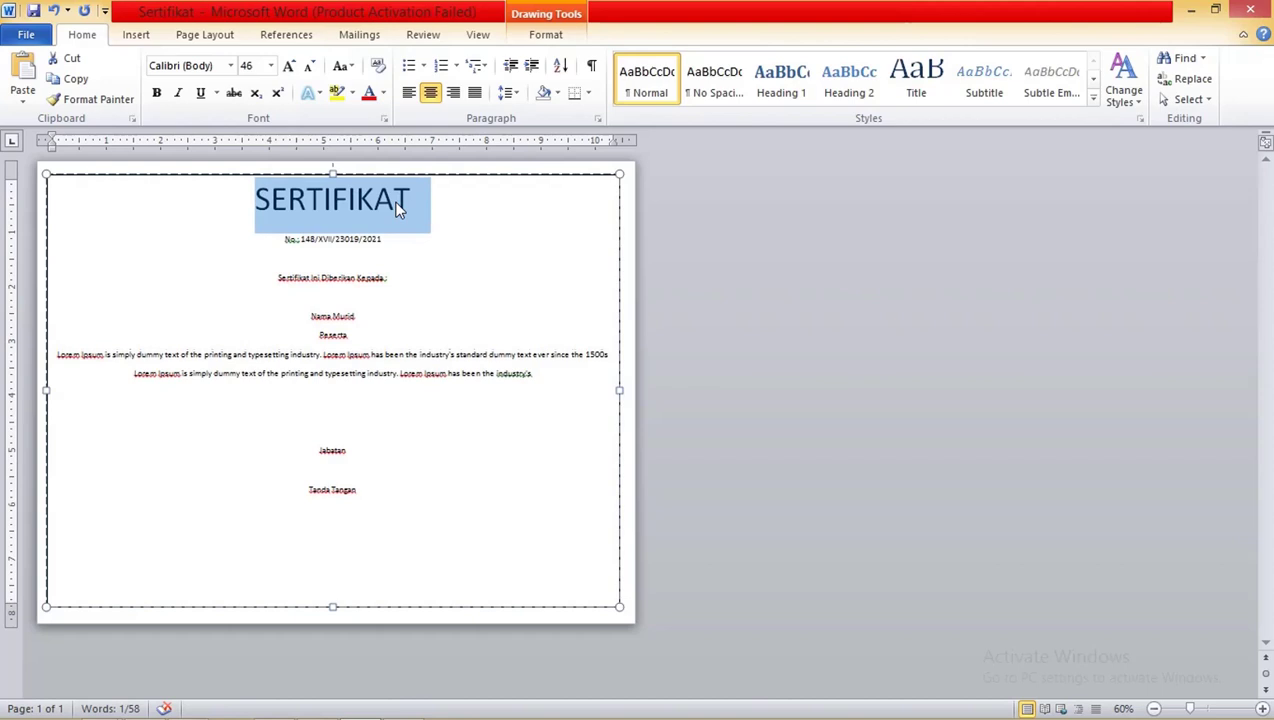
left_click(397, 206)
left_click(351, 240)
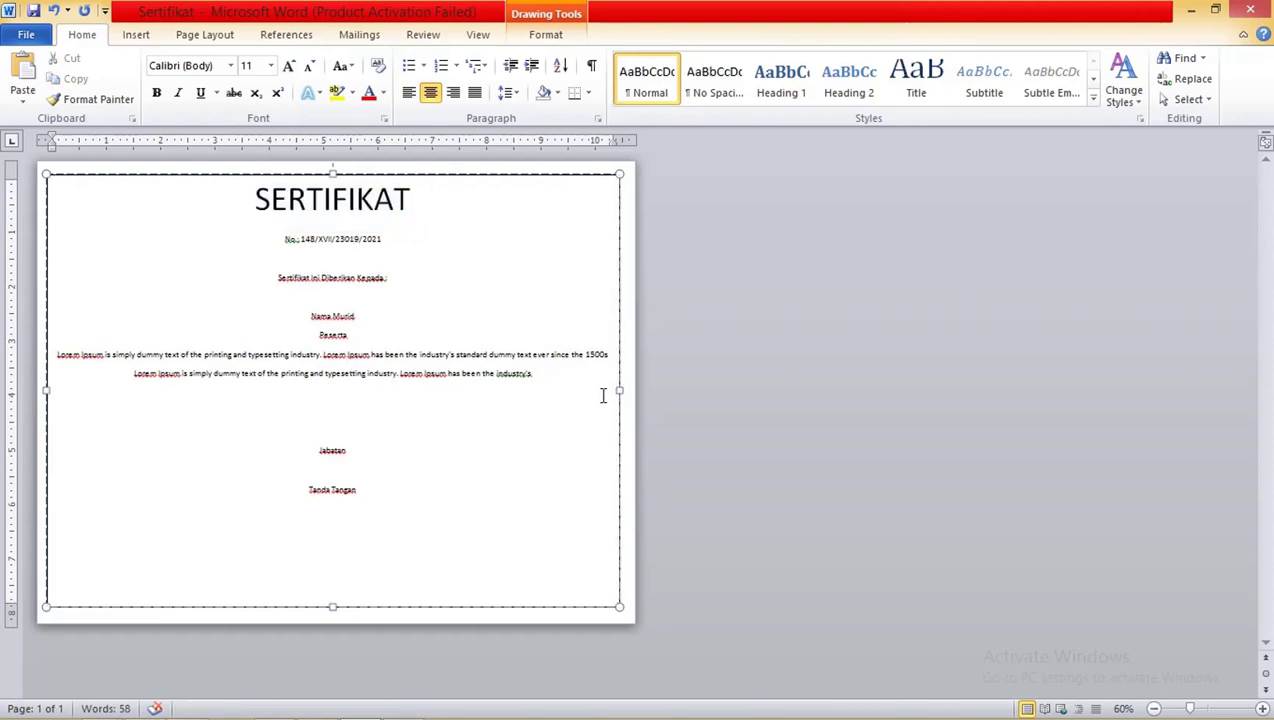
left_click_drag(619, 391, 430, 386)
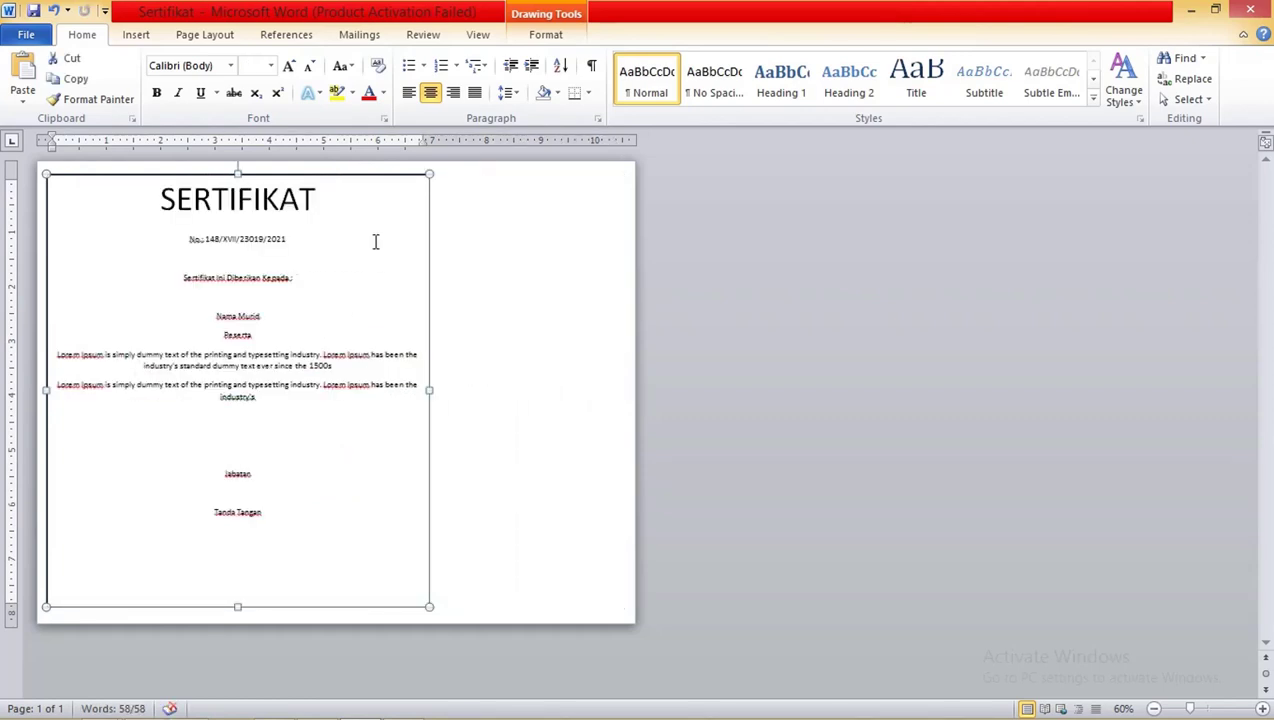
Move the text box toward the page centre and enlarge the text below the title to 15 pt.
left_click_drag(398, 180, 480, 186)
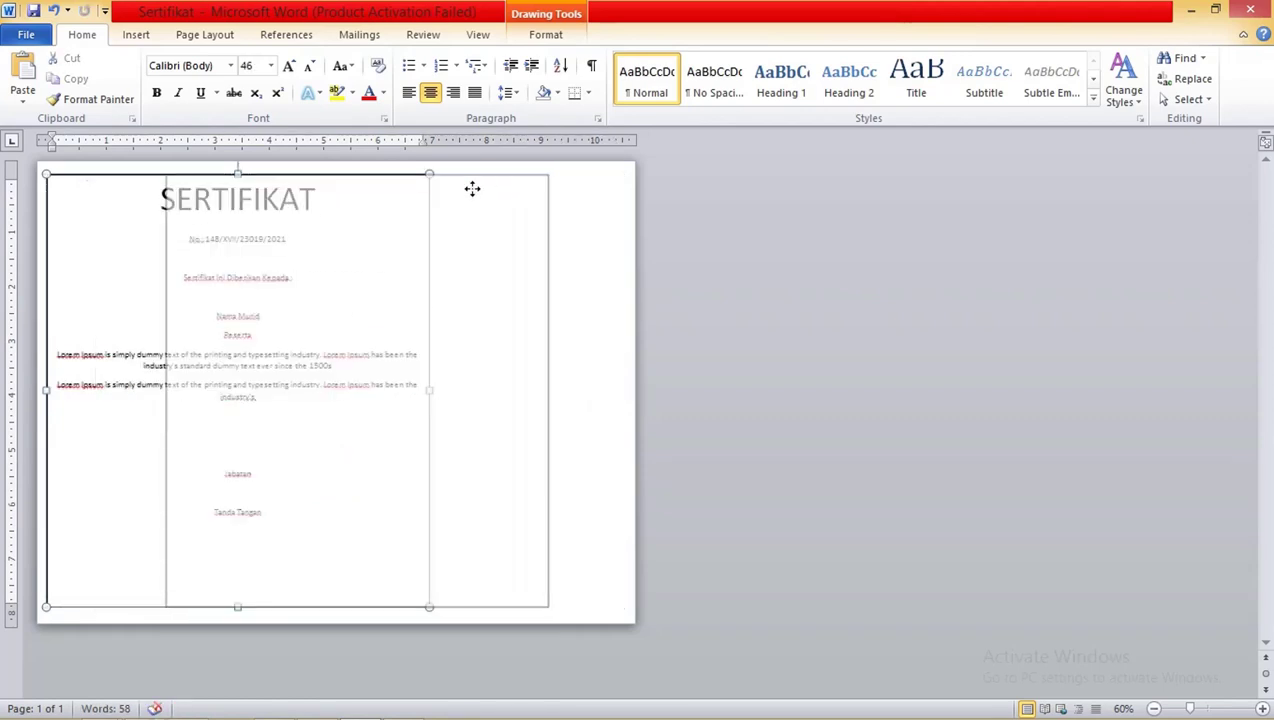
mouse_move(418, 515)
left_mouse_down()
mouse_move(196, 340)
mouse_move(212, 235)
left_mouse_up()
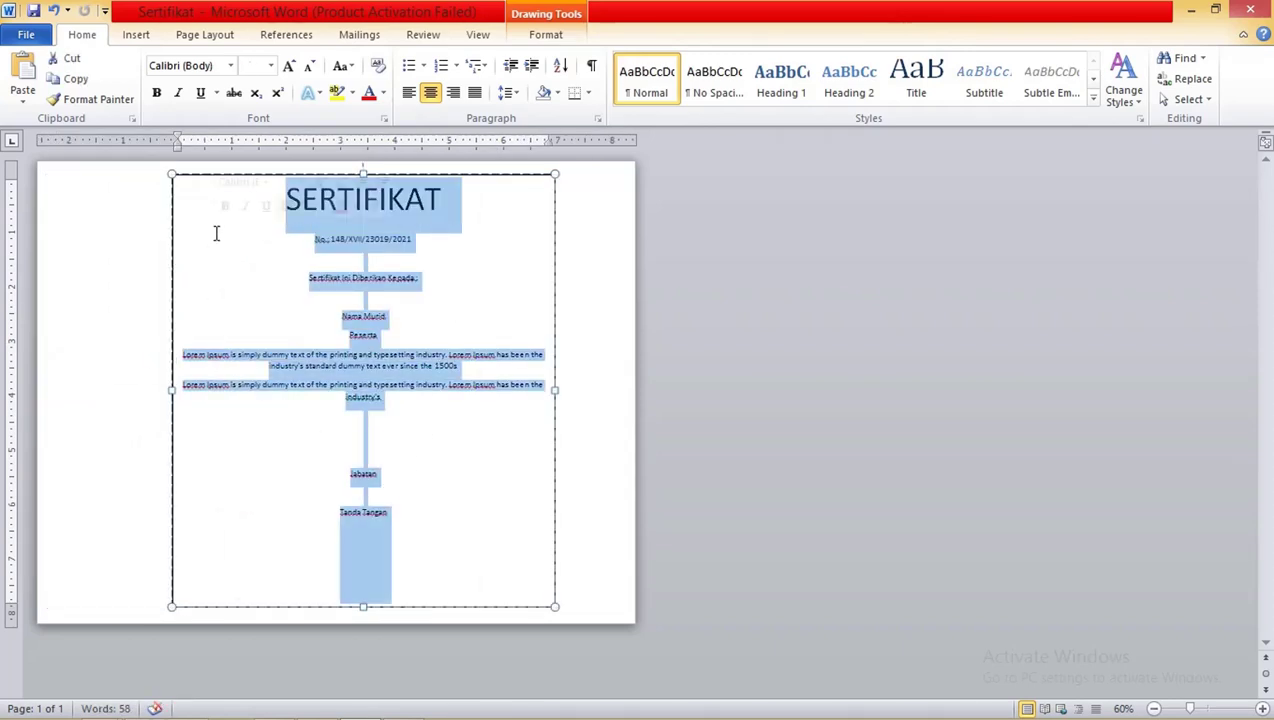
left_click(285, 302)
left_click_drag(285, 302, 285, 318)
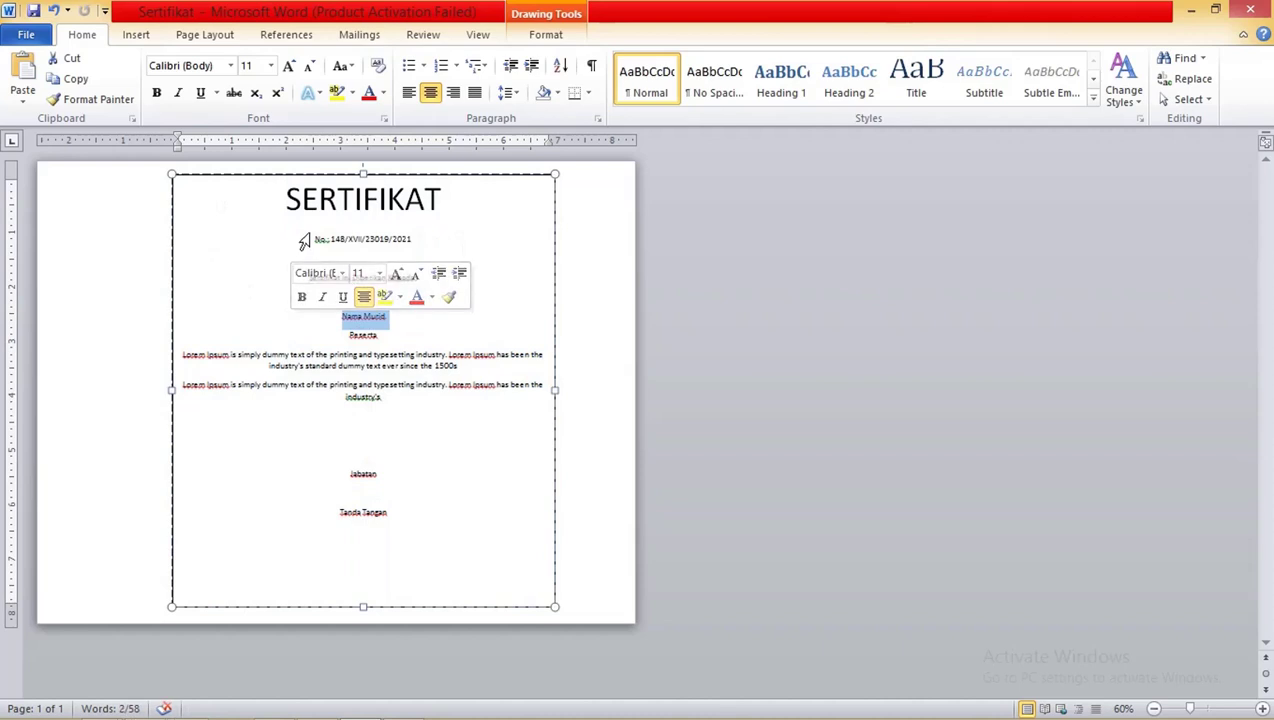
left_click_drag(349, 262, 472, 521)
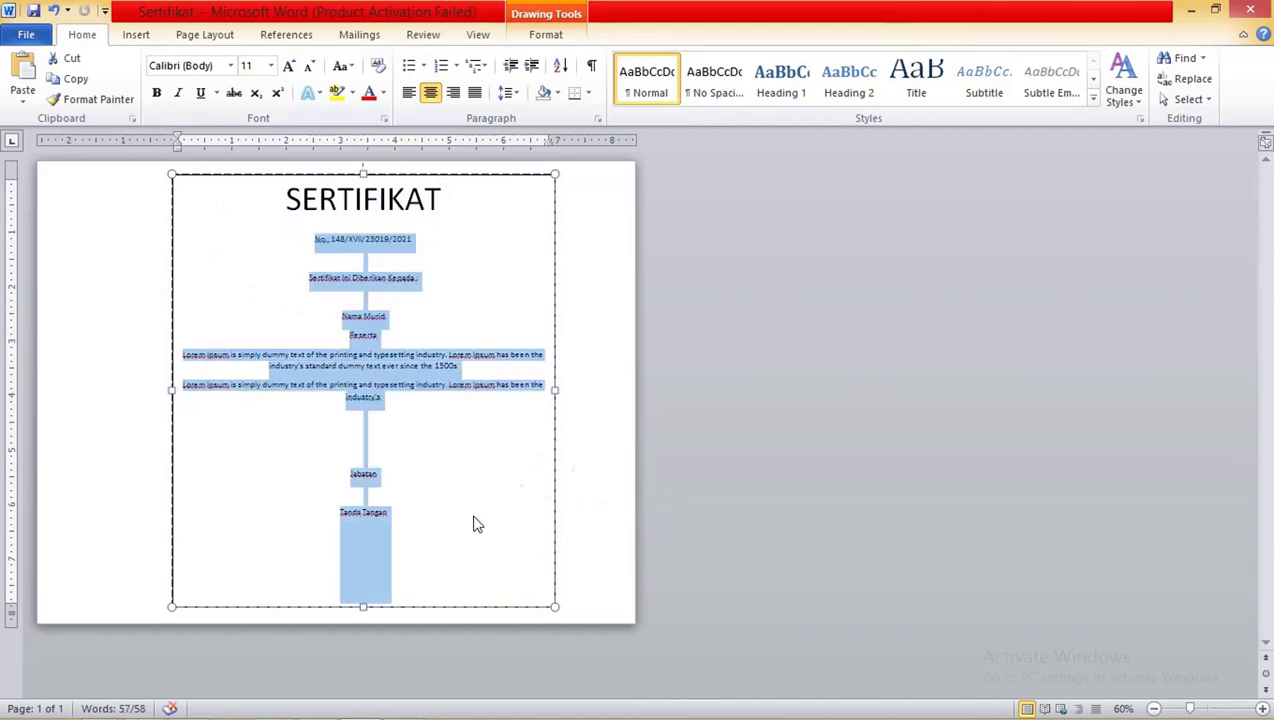
key("ctrl+bracketright")
key("ctrl+bracketright")
key("ctrl+bracketright")
key("ctrl+bracketright")
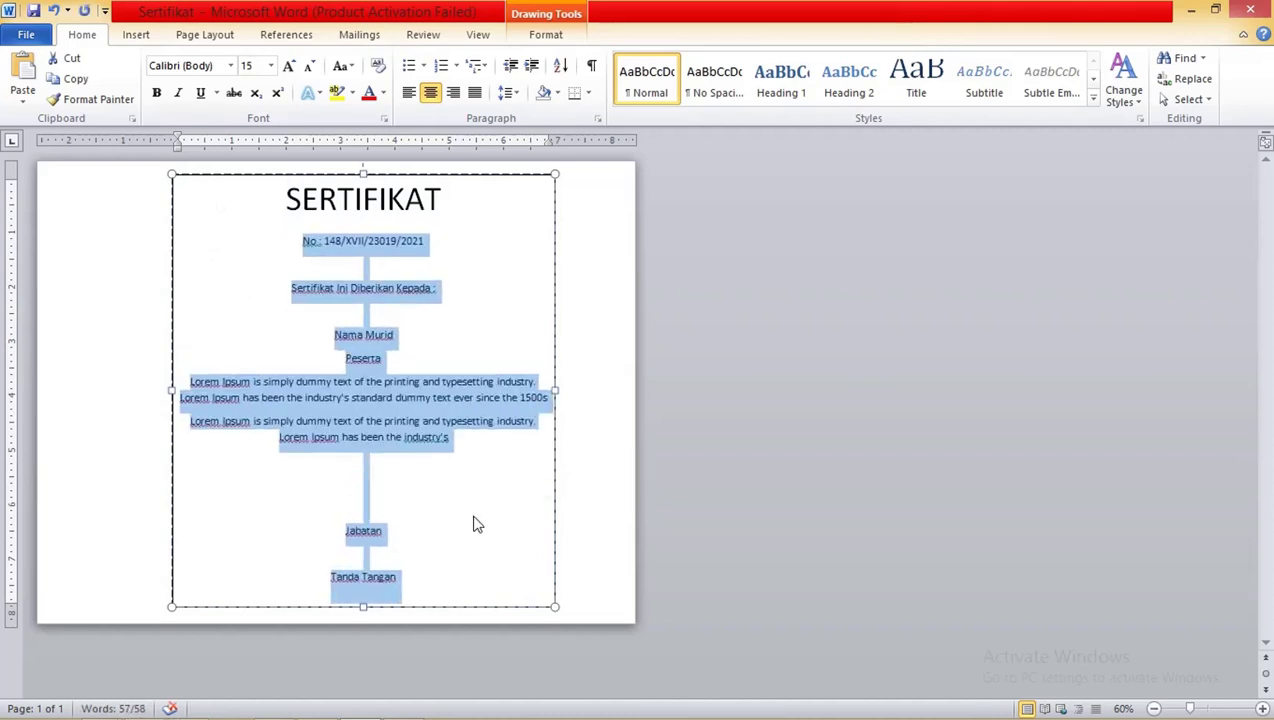
left_click(449, 407)
Widen the text box on both sides so the paragraphs rewrap onto longer lines.
double_click(366, 268)
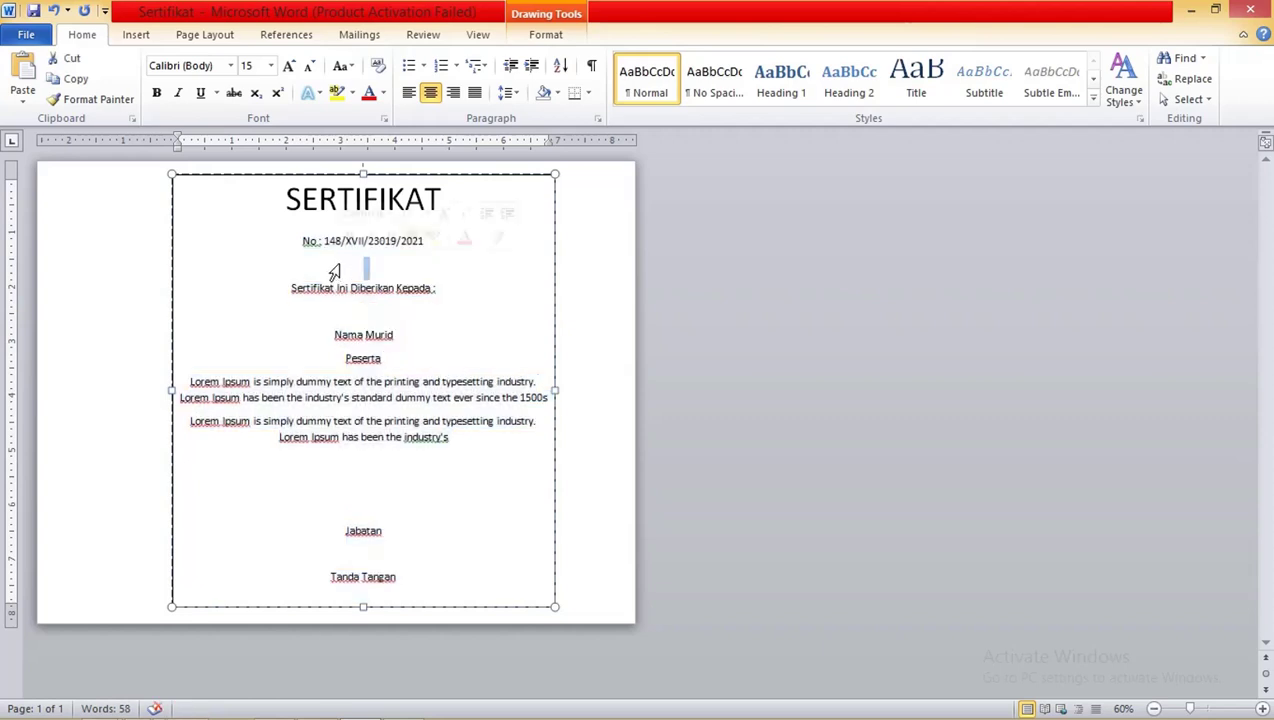
key("ctrl+a")
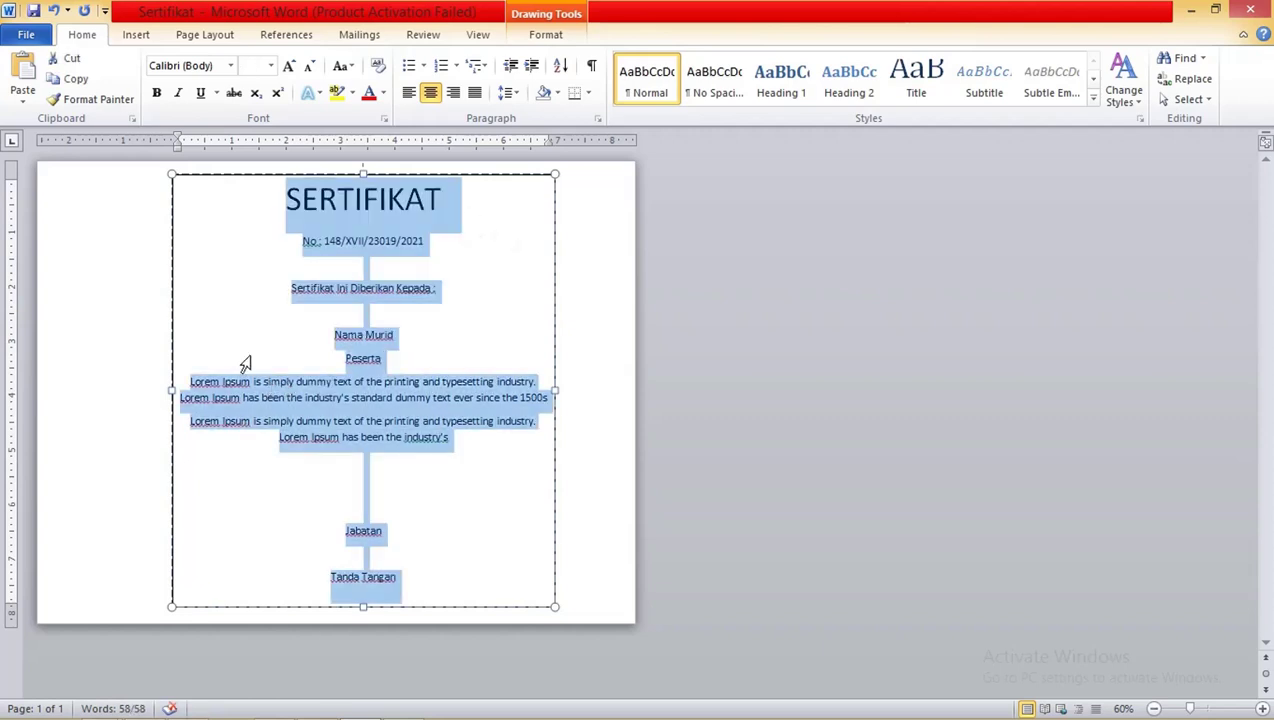
left_click_drag(557, 397, 579, 393)
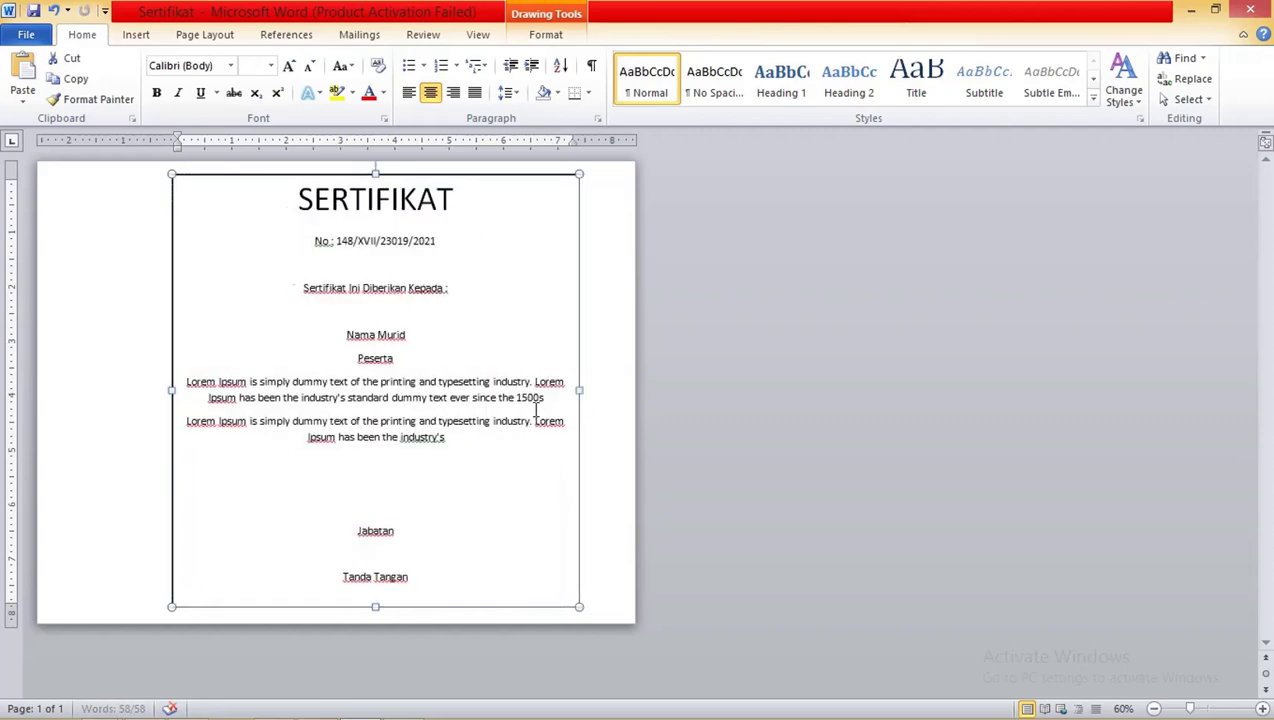
left_click_drag(172, 389, 140, 389)
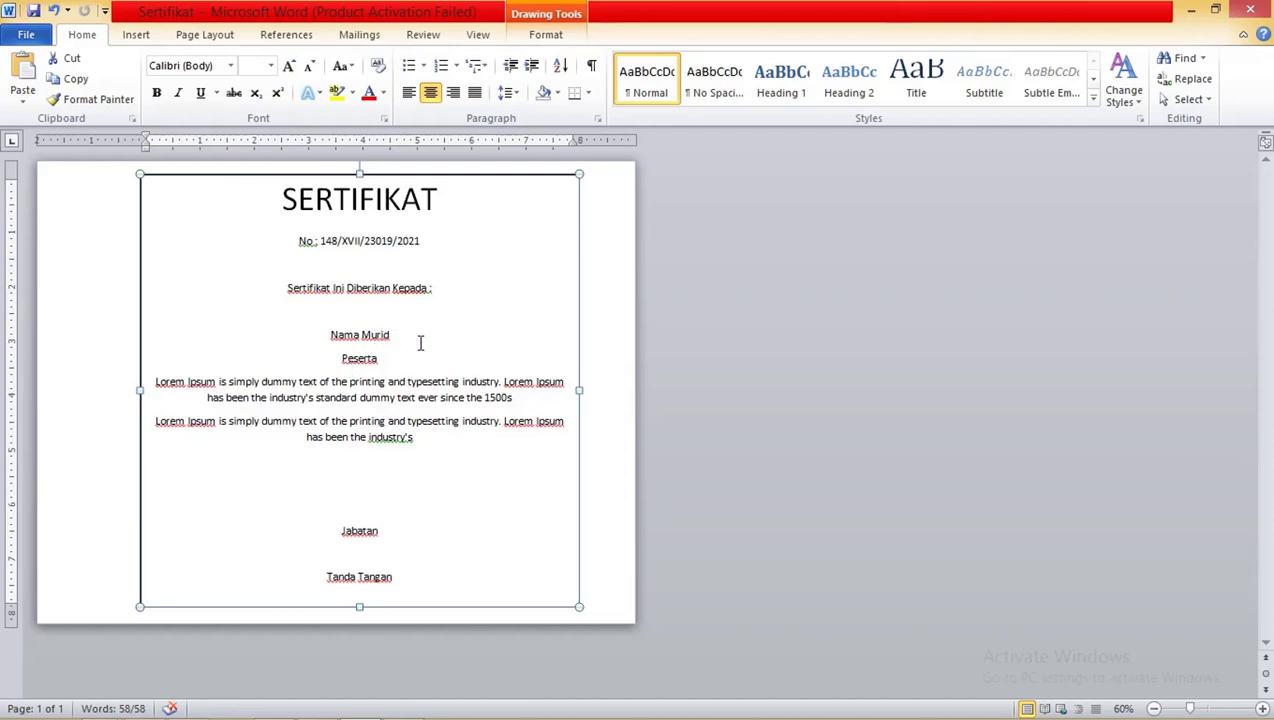
left_click_drag(406, 336, 314, 336)
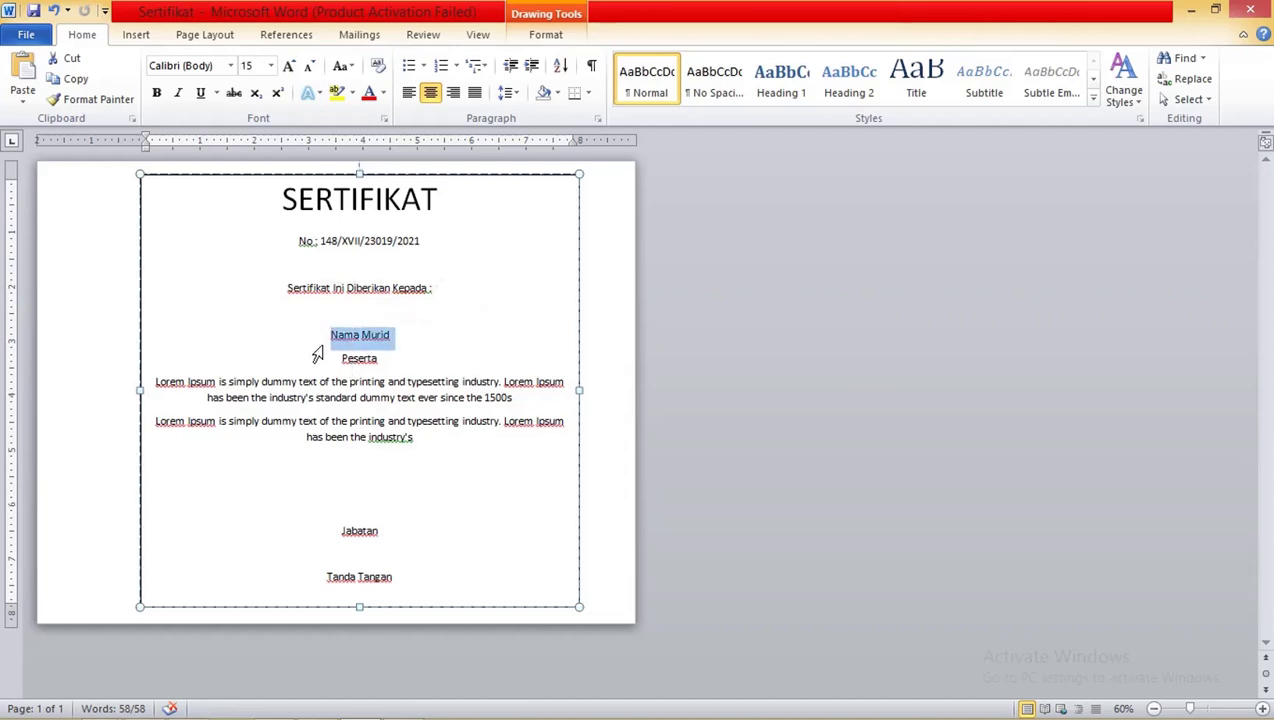
Left-align the Jabatan and Tanda Tangan lines and indent them right as a signature block.
left_click_drag(390, 358, 318, 358)
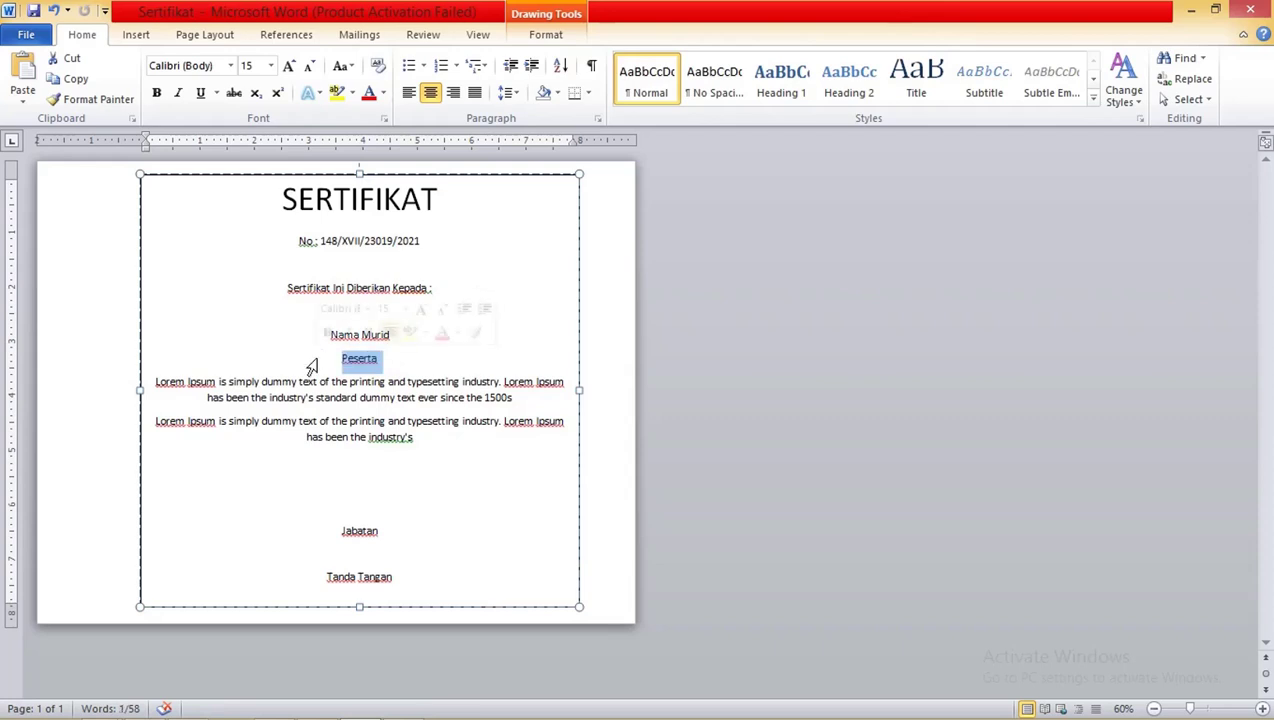
left_click(418, 351)
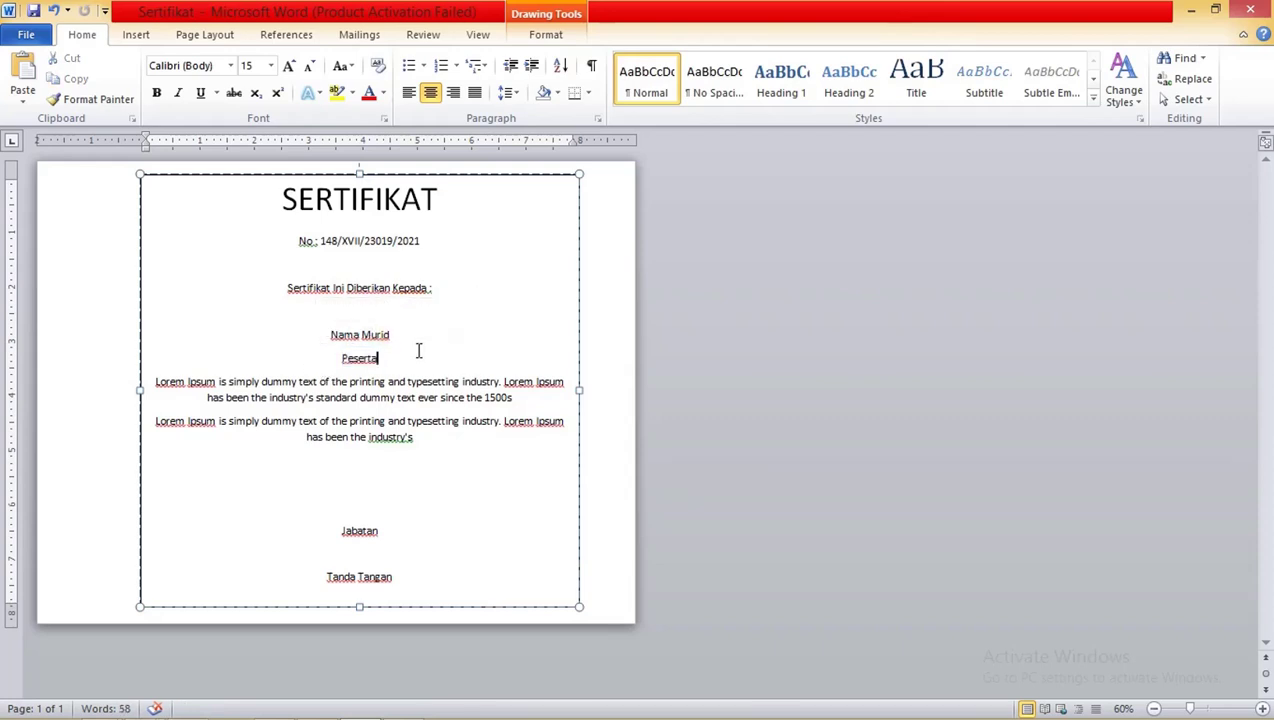
left_click_drag(414, 331, 327, 334)
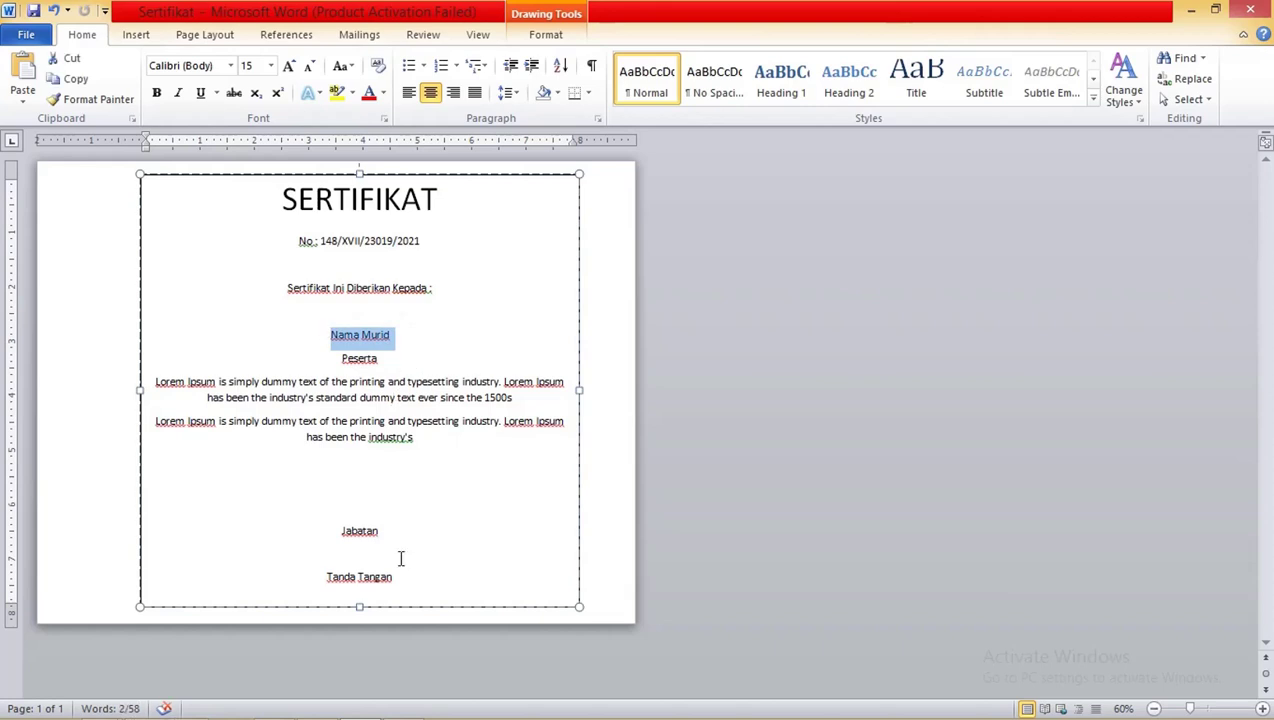
left_click_drag(396, 588, 341, 539)
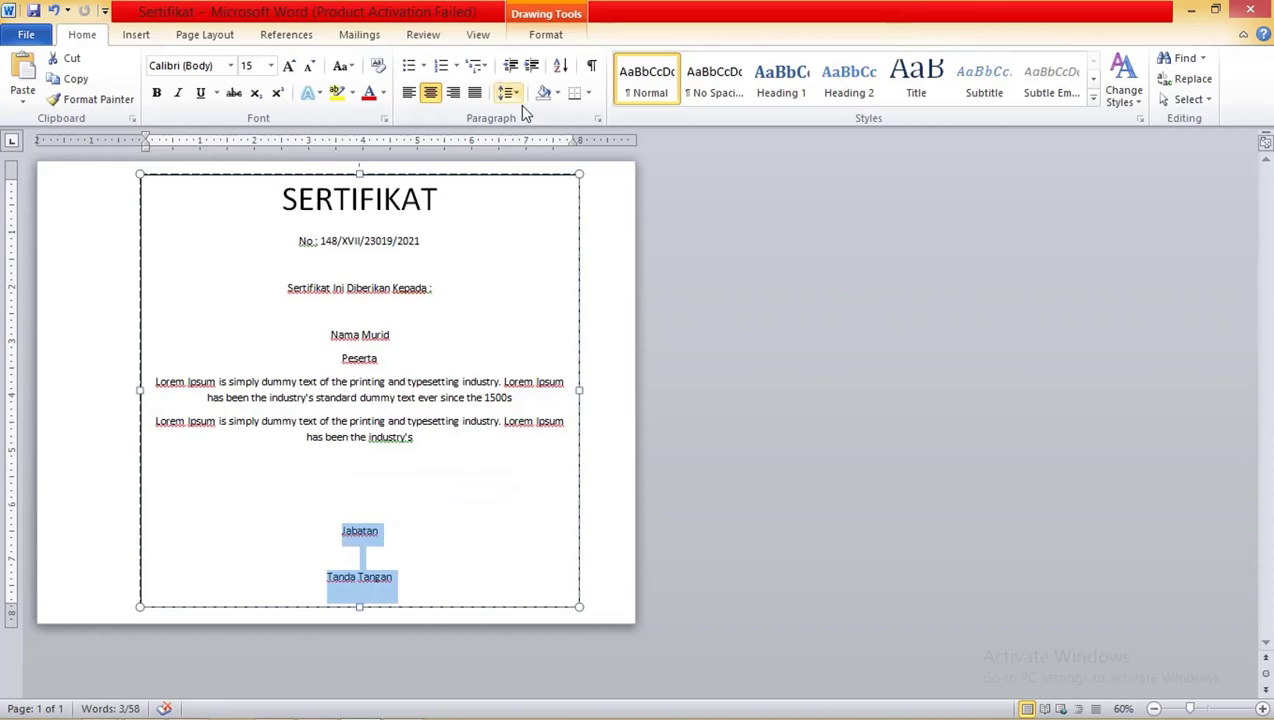
left_click(409, 92)
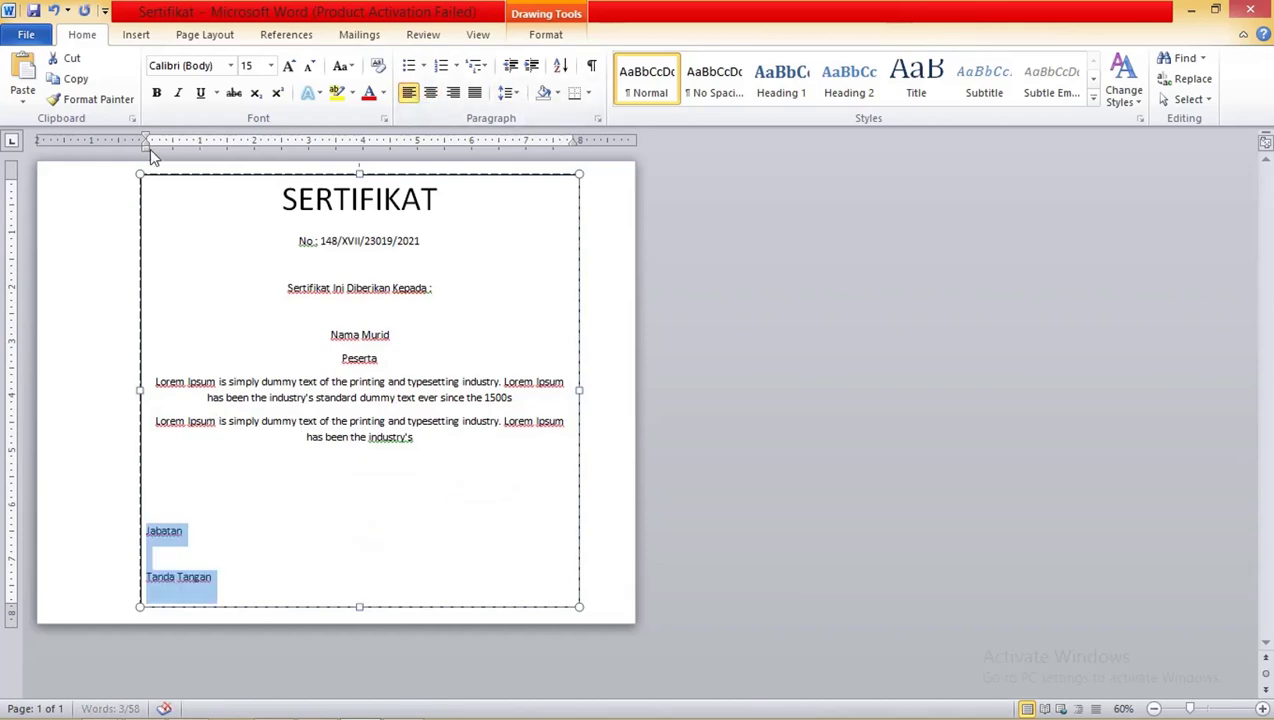
mouse_move(146, 144)
left_mouse_down()
mouse_move(373, 188)
mouse_move(395, 145)
mouse_move(462, 149)
left_mouse_up()
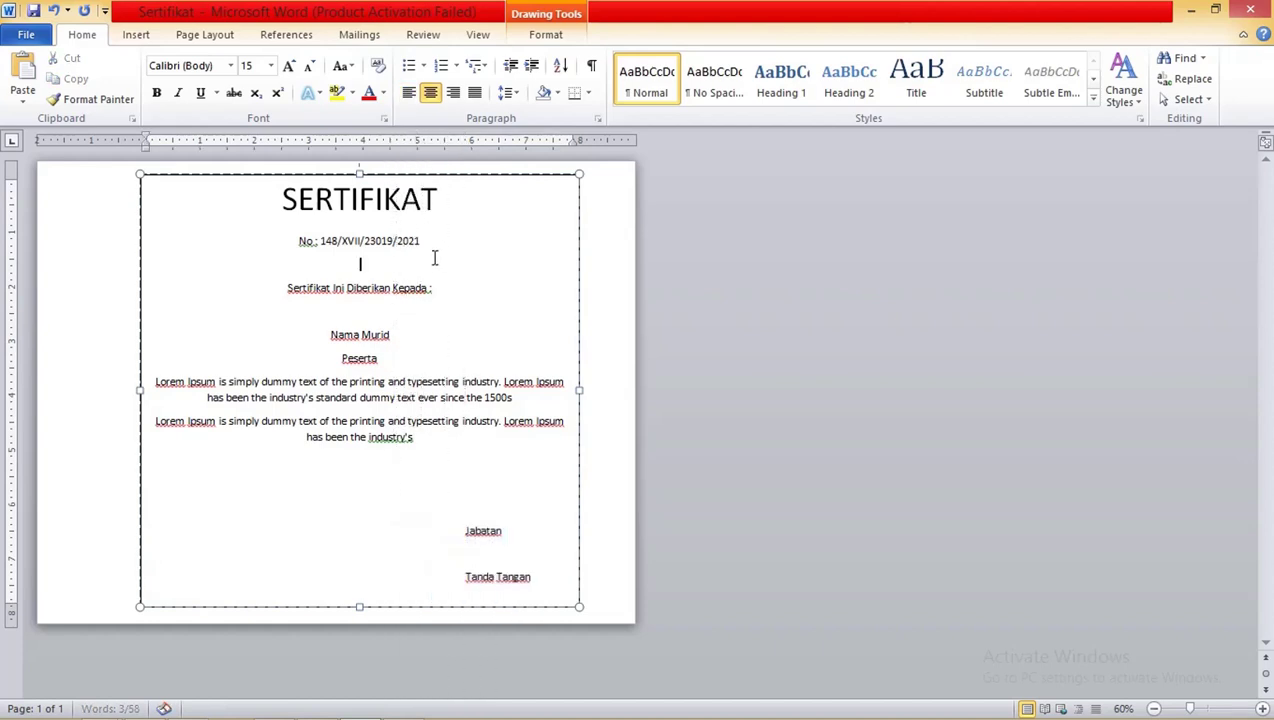
left_click(362, 222)
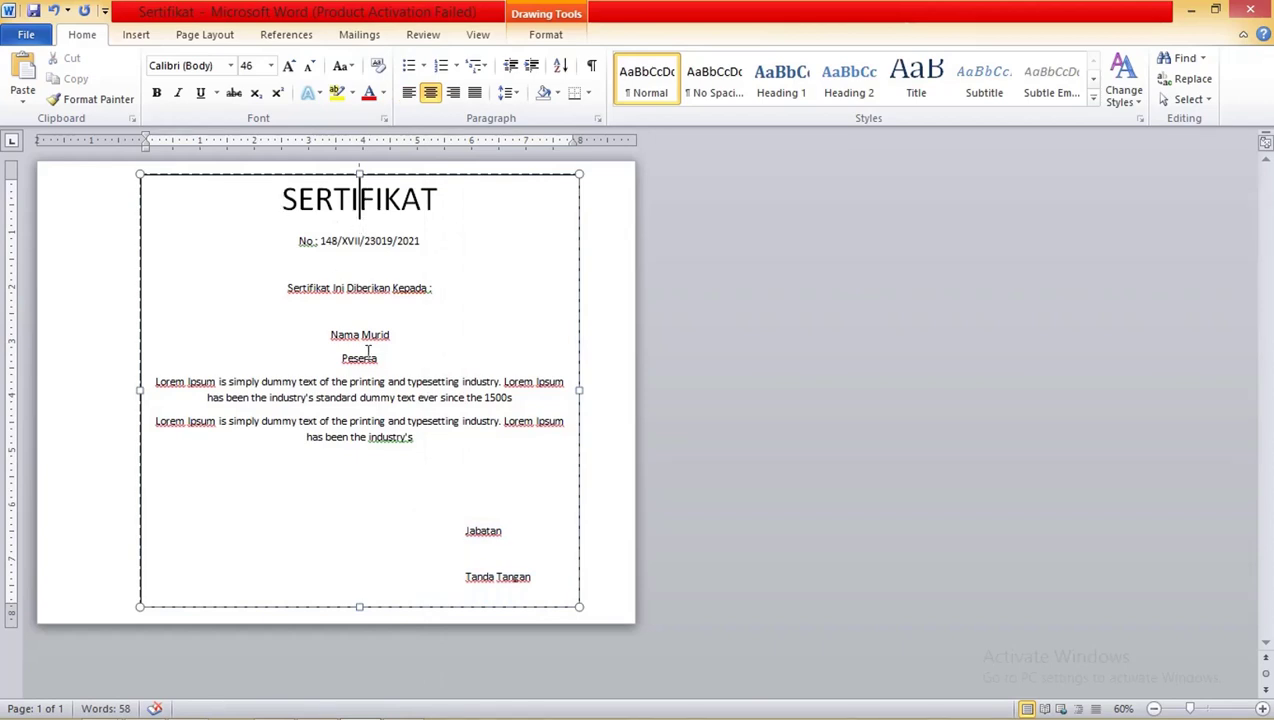
Enlarge Nama Murid and Peserta to 32 pt and delete the blank line above them.
left_click_drag(380, 360, 299, 322)
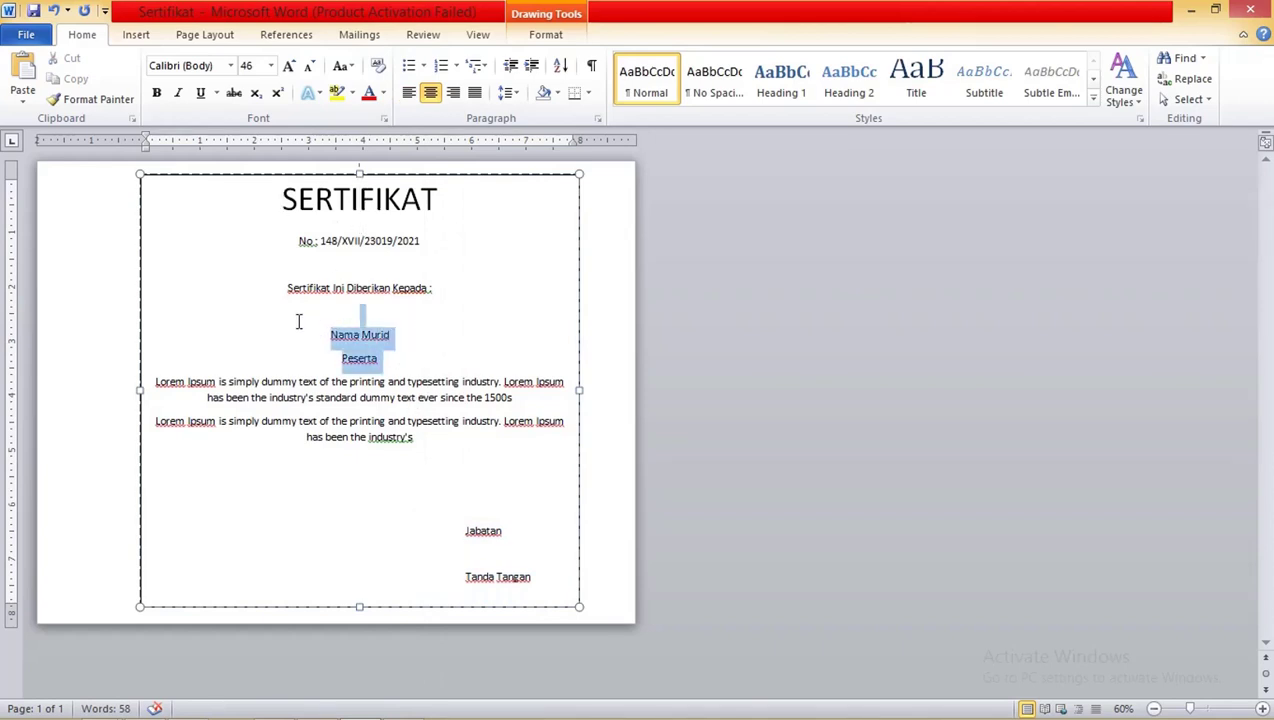
key("ctrl+bracketright")
key("ctrl+bracketright")
key("ctrl+bracketright")
key("ctrl+bracketright")
key("ctrl+bracketright")
key("ctrl+bracketright")
key("ctrl+bracketright")
key("ctrl+bracketright")
key("ctrl+bracketright")
key("ctrl+bracketright")
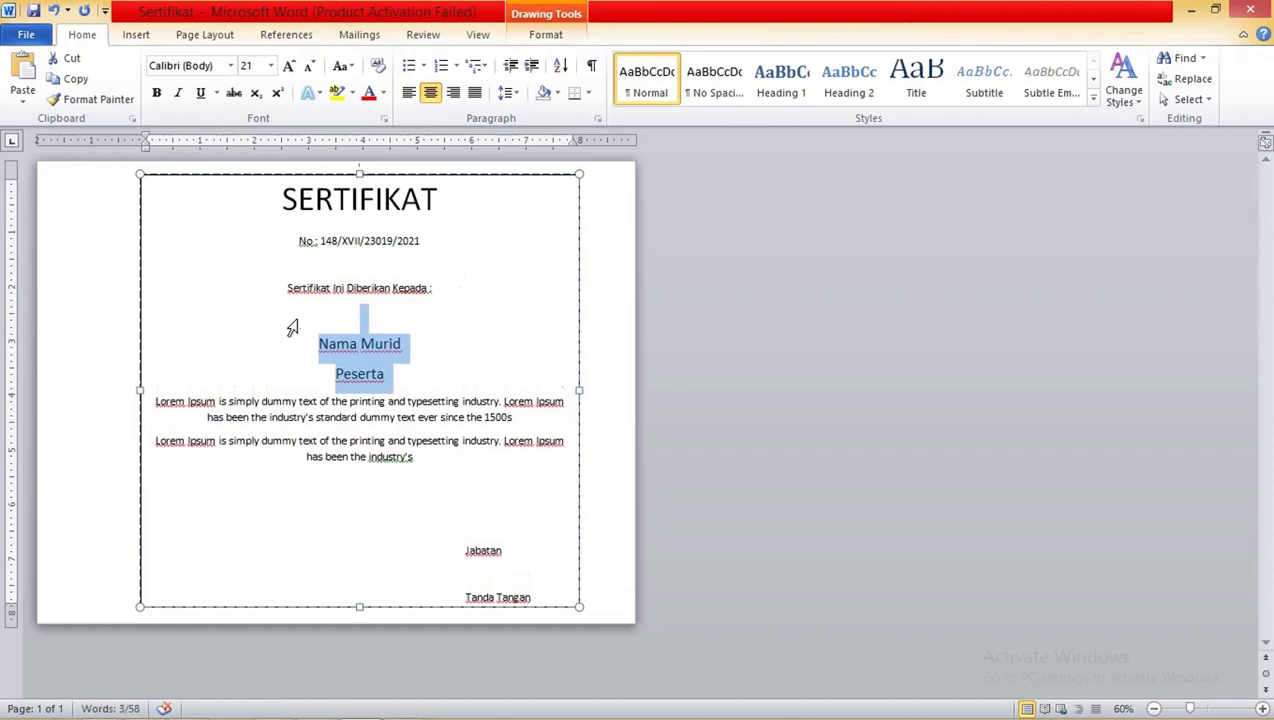
key("ctrl+bracketright")
key("ctrl+bracketright")
key("ctrl+bracketright")
key("ctrl+bracketright")
key("ctrl+bracketright")
key("ctrl+bracketright")
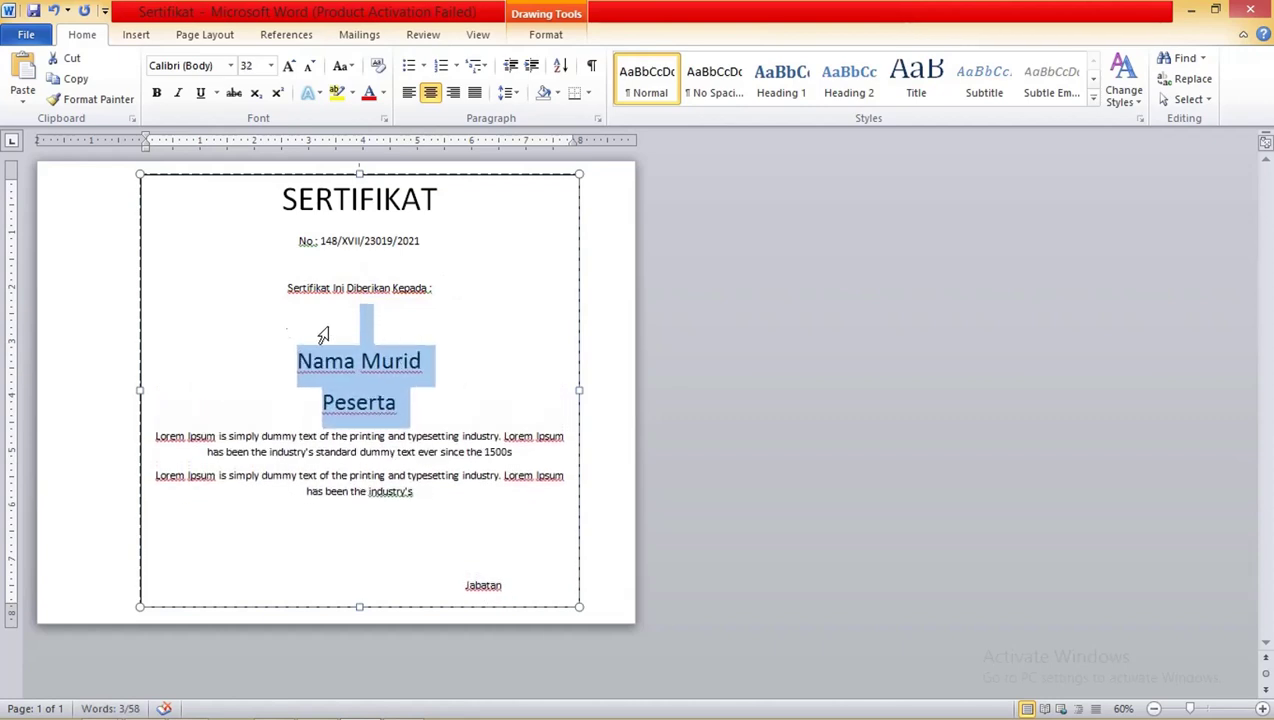
left_click_drag(323, 335, 355, 333)
left_click(372, 331)
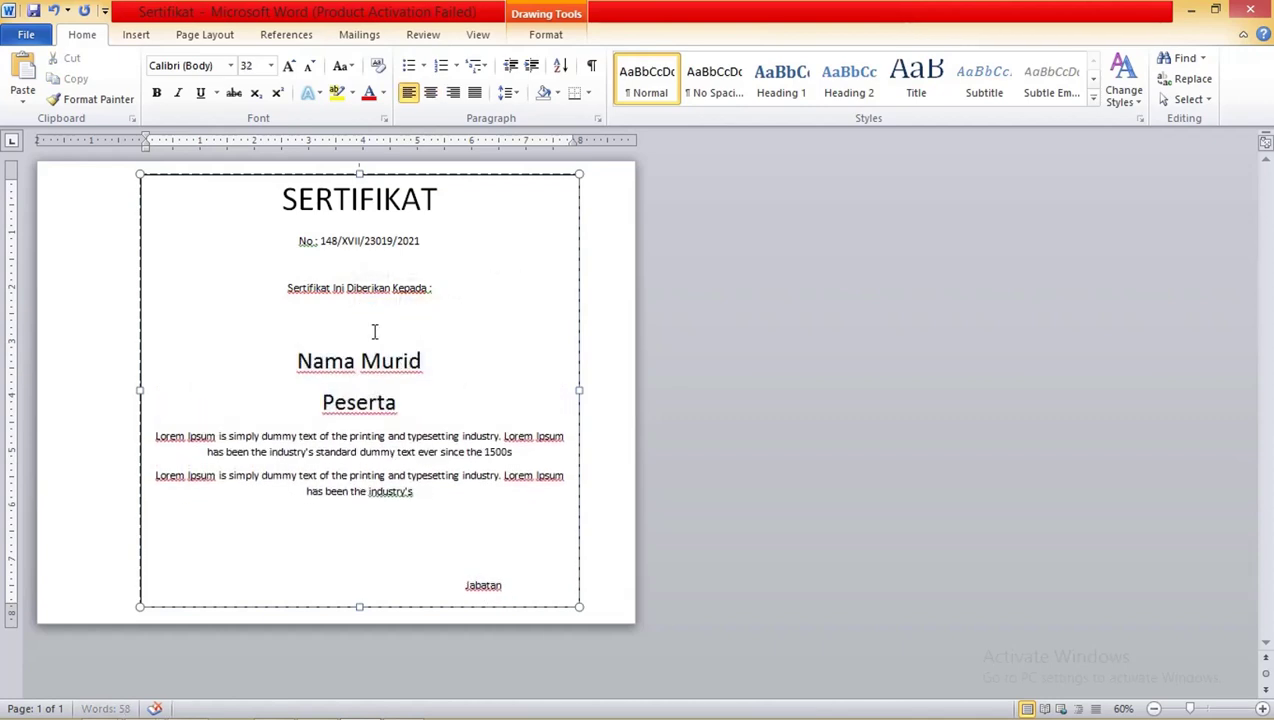
key("BackSpace")
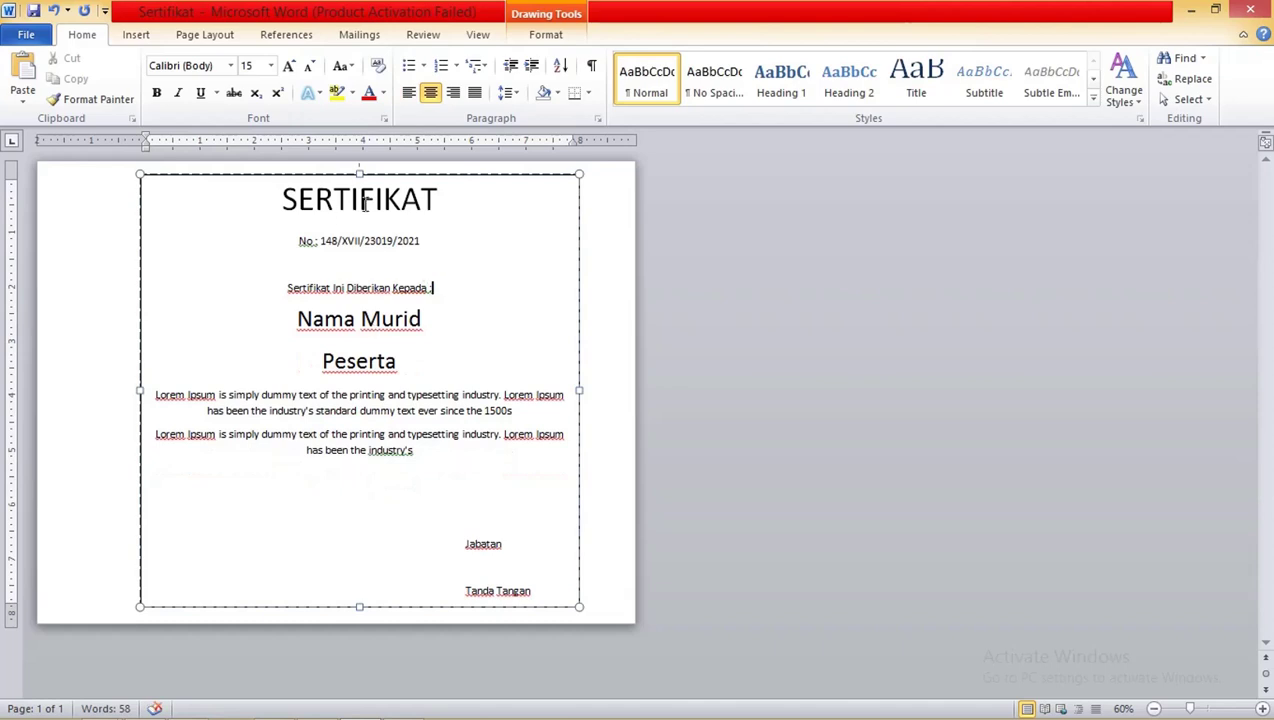
Give the SERTIFIKAT title and number line 1.0 spacing with no space after.
left_click_drag(427, 241, 377, 208)
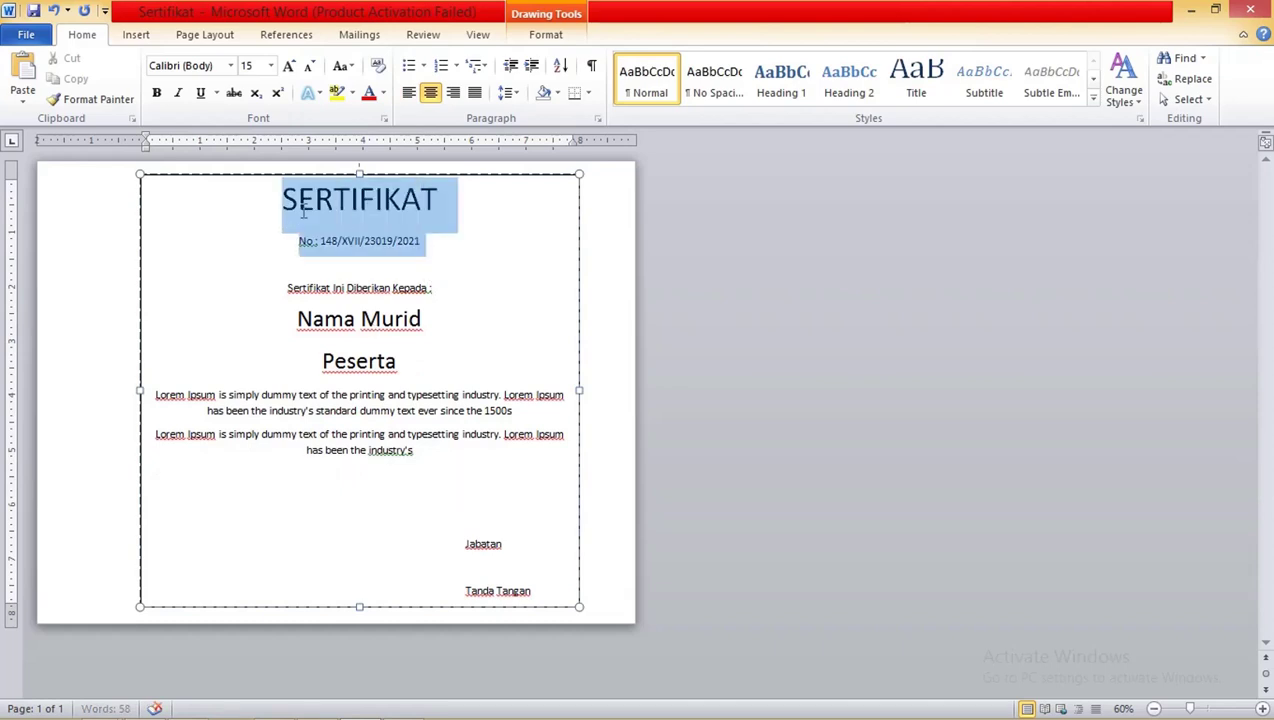
left_click(506, 93)
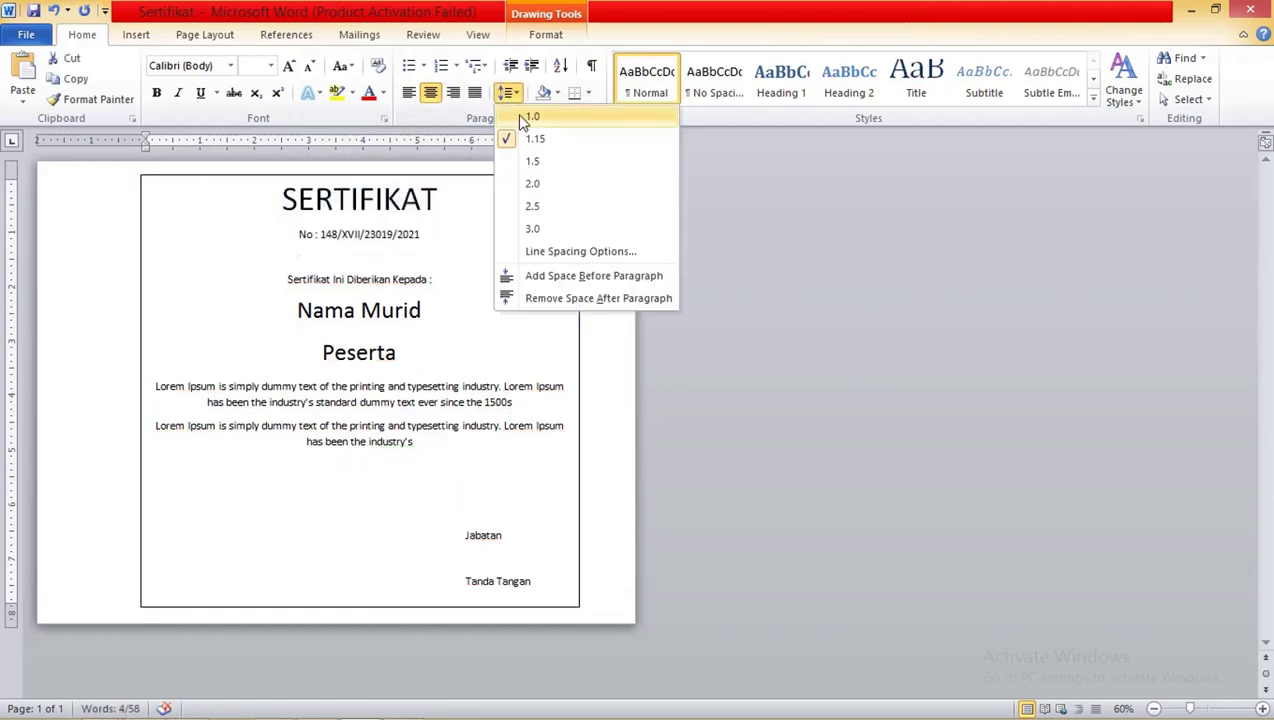
left_click(530, 116)
left_click(506, 93)
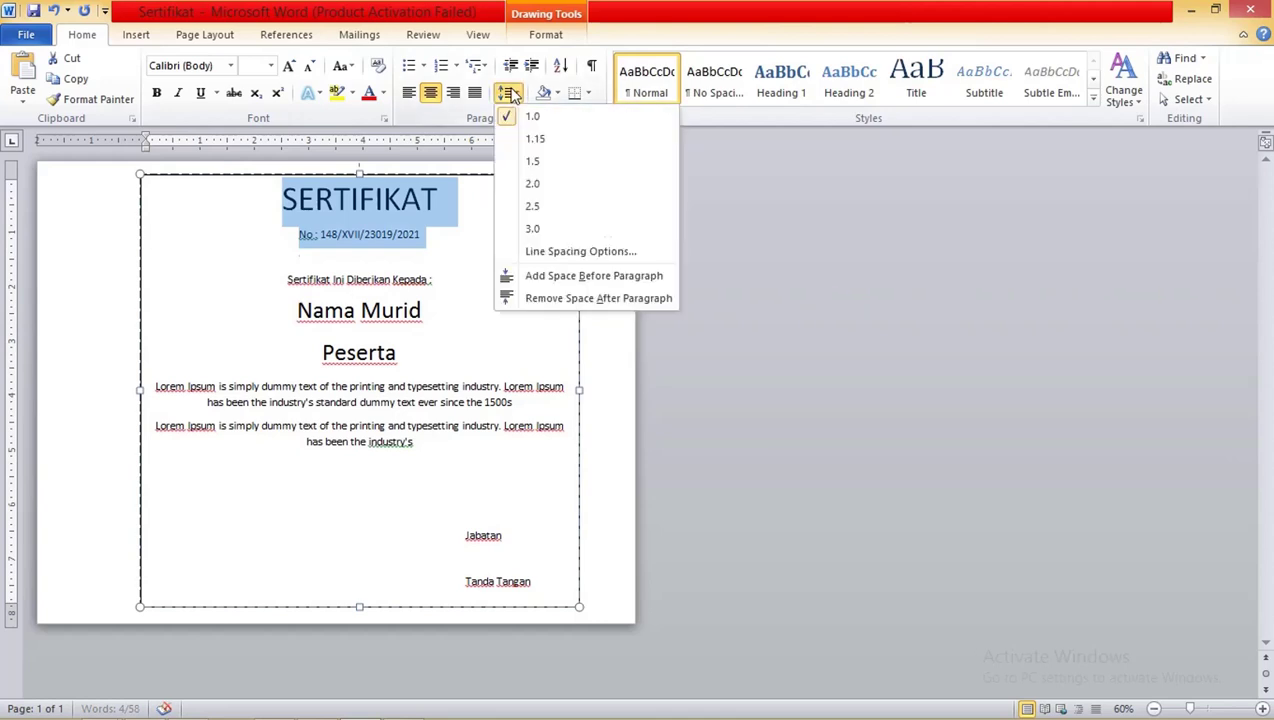
left_click(578, 299)
left_click(441, 304)
Apply 1.0 line spacing and remove space after for the Nama Murid and Peserta lines.
left_click_drag(412, 338, 296, 295)
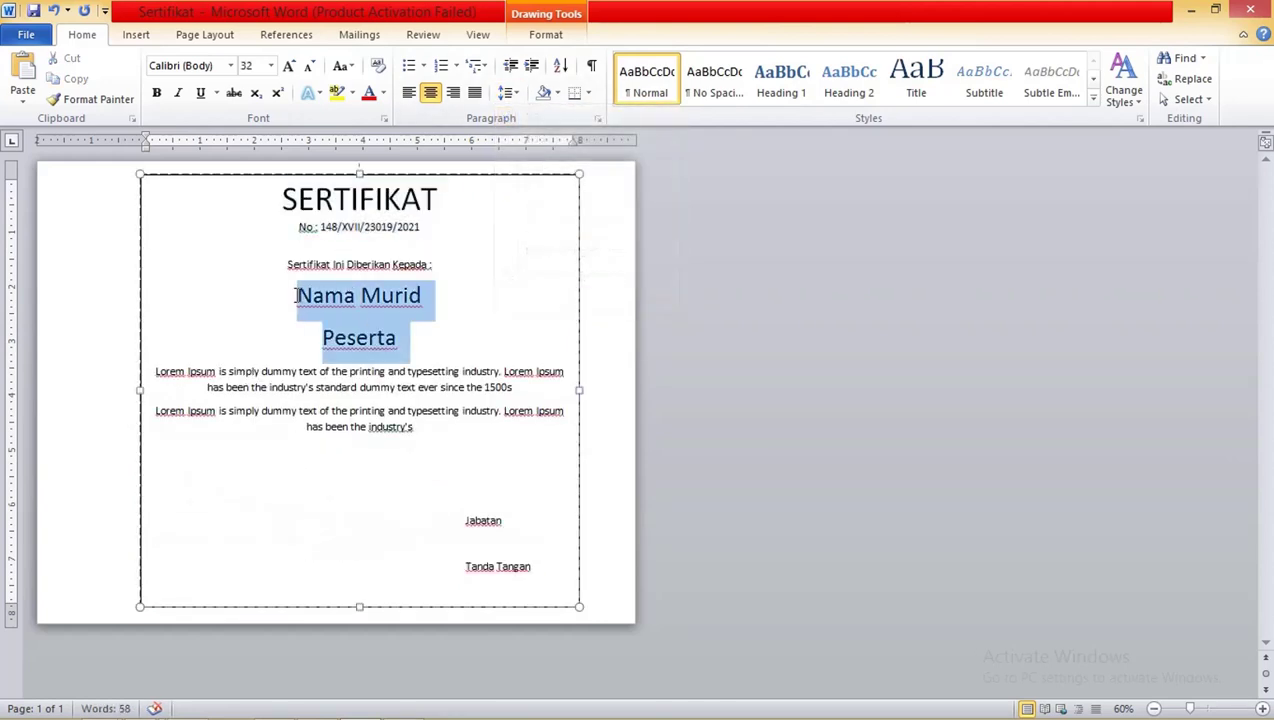
left_click(507, 92)
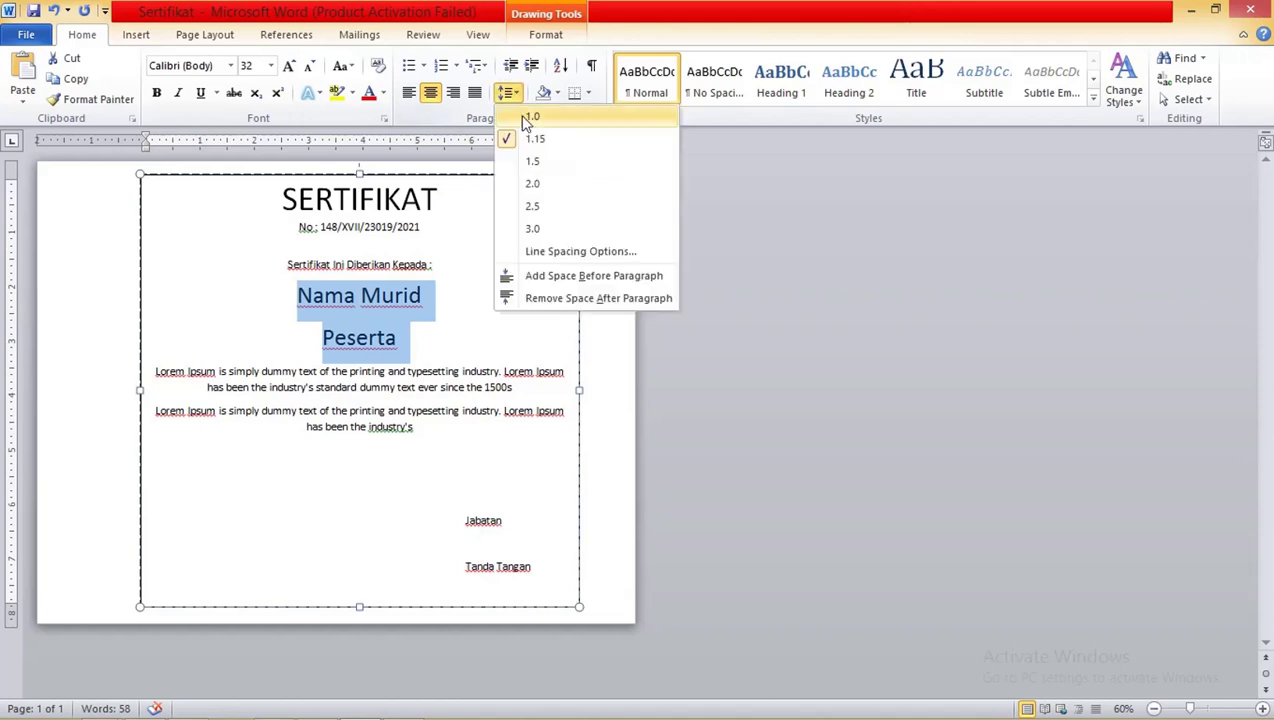
left_click(530, 116)
left_click(507, 92)
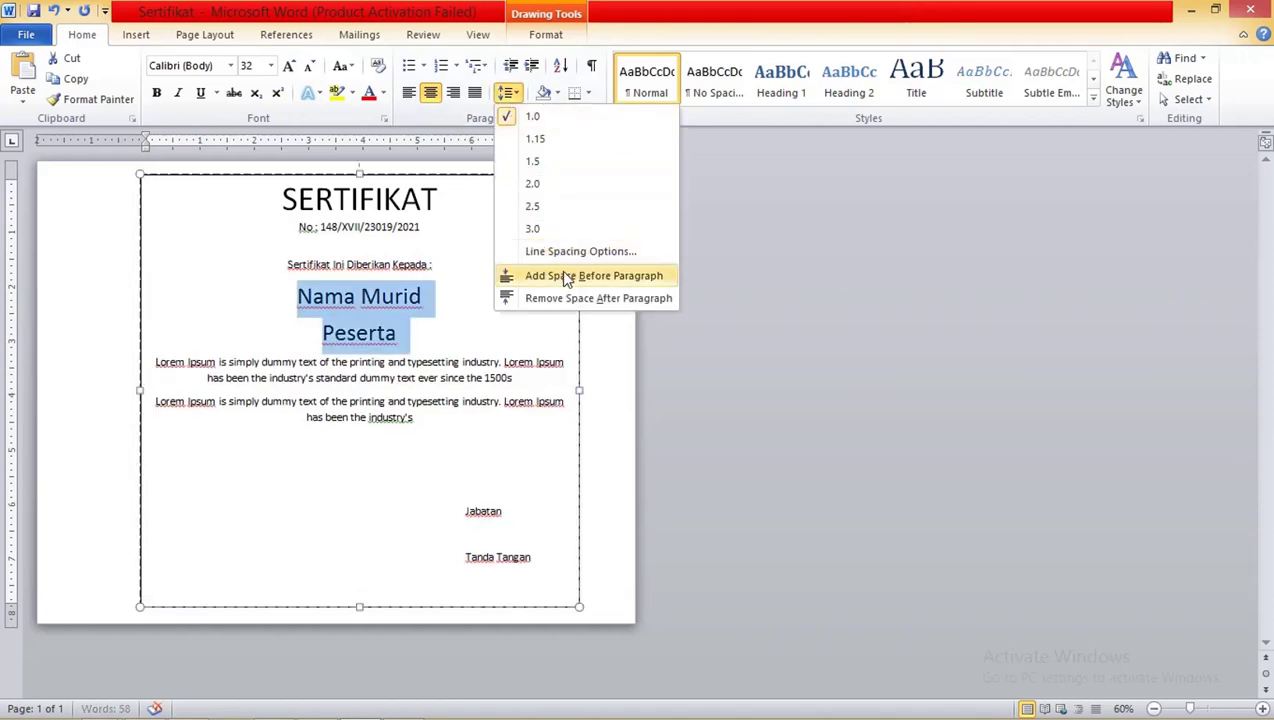
left_click(570, 297)
left_click(455, 332)
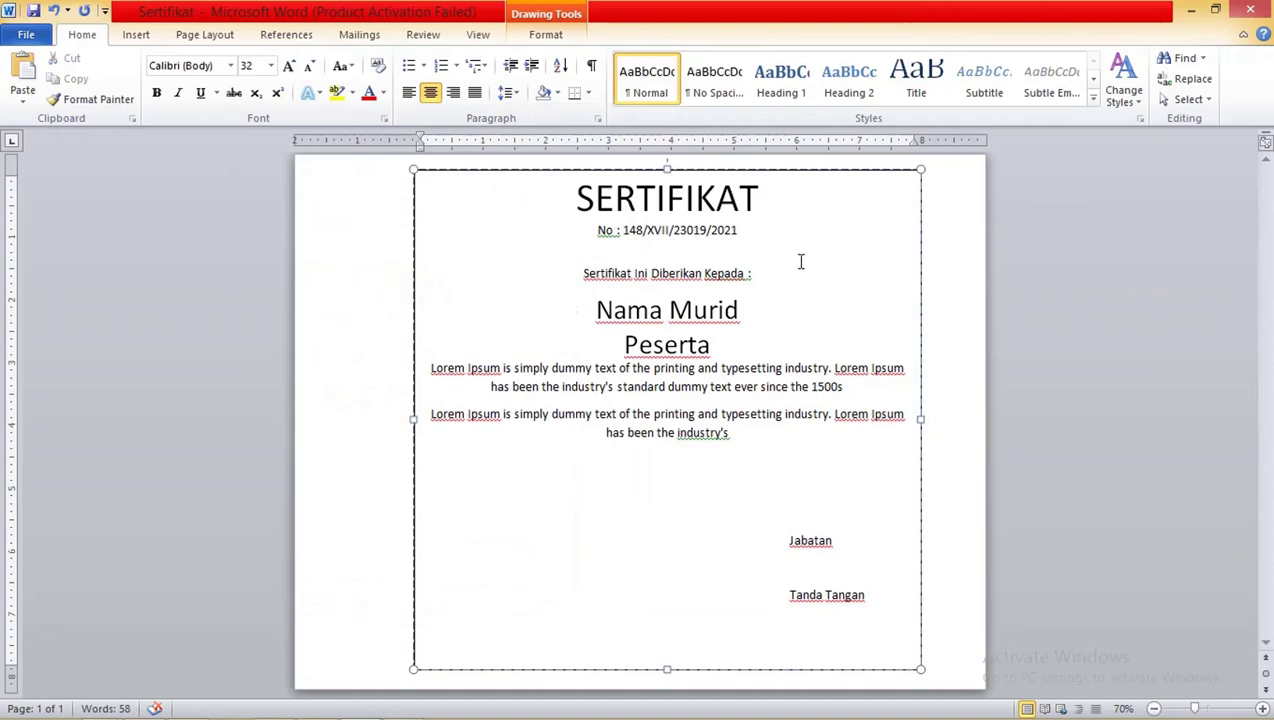
scroll(800, 262, "up", 3)
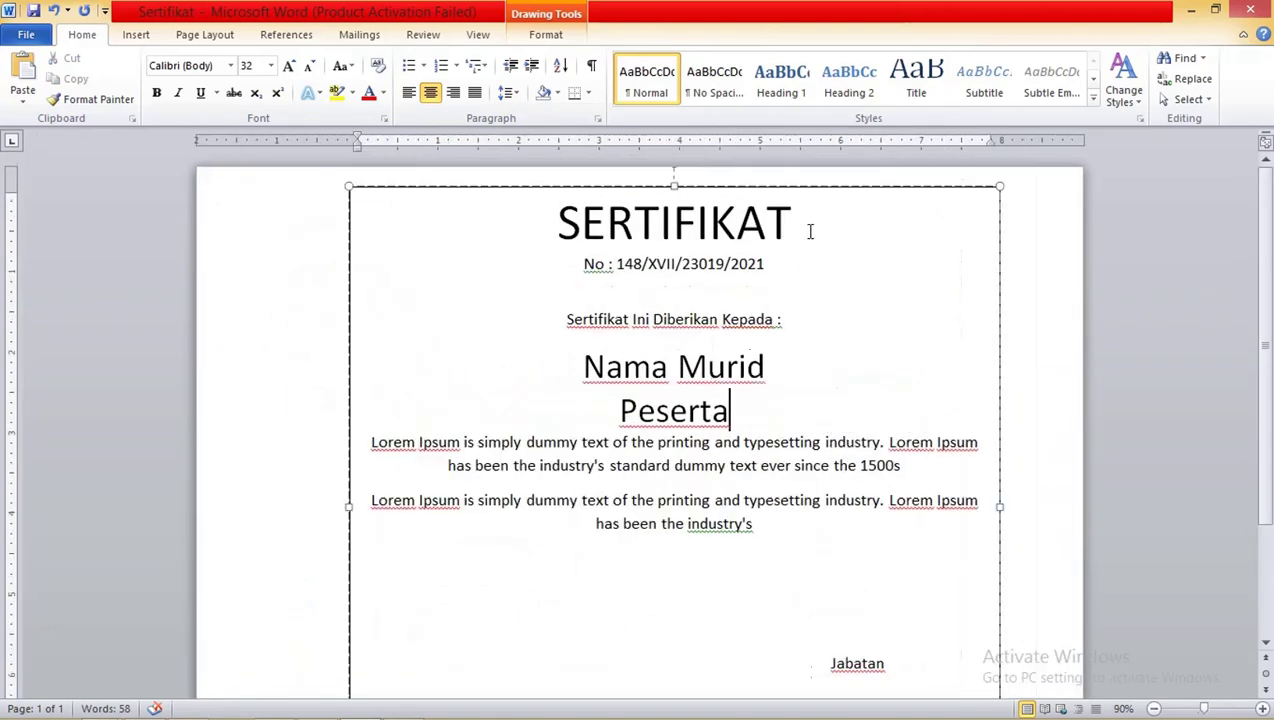
Set the SERTIFIKAT title in Edwardian Script and change its case to 'Sertifikat'.
left_click_drag(808, 226, 543, 205)
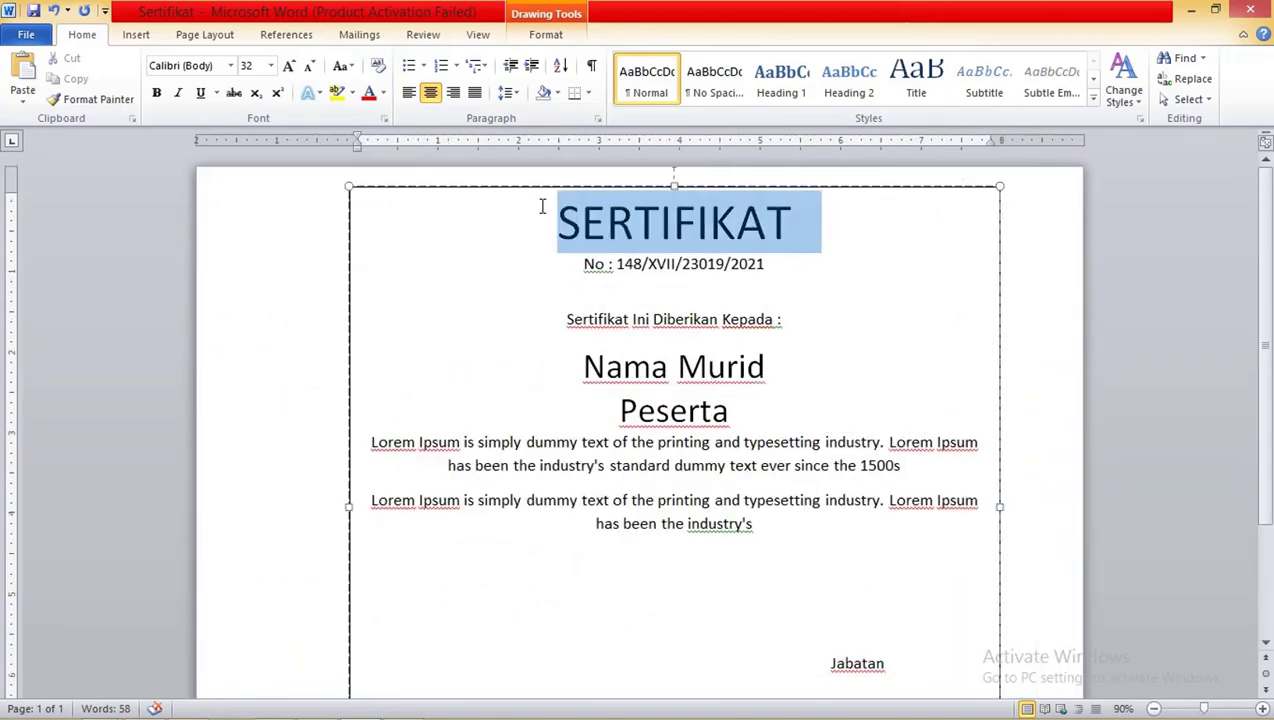
left_click(230, 65)
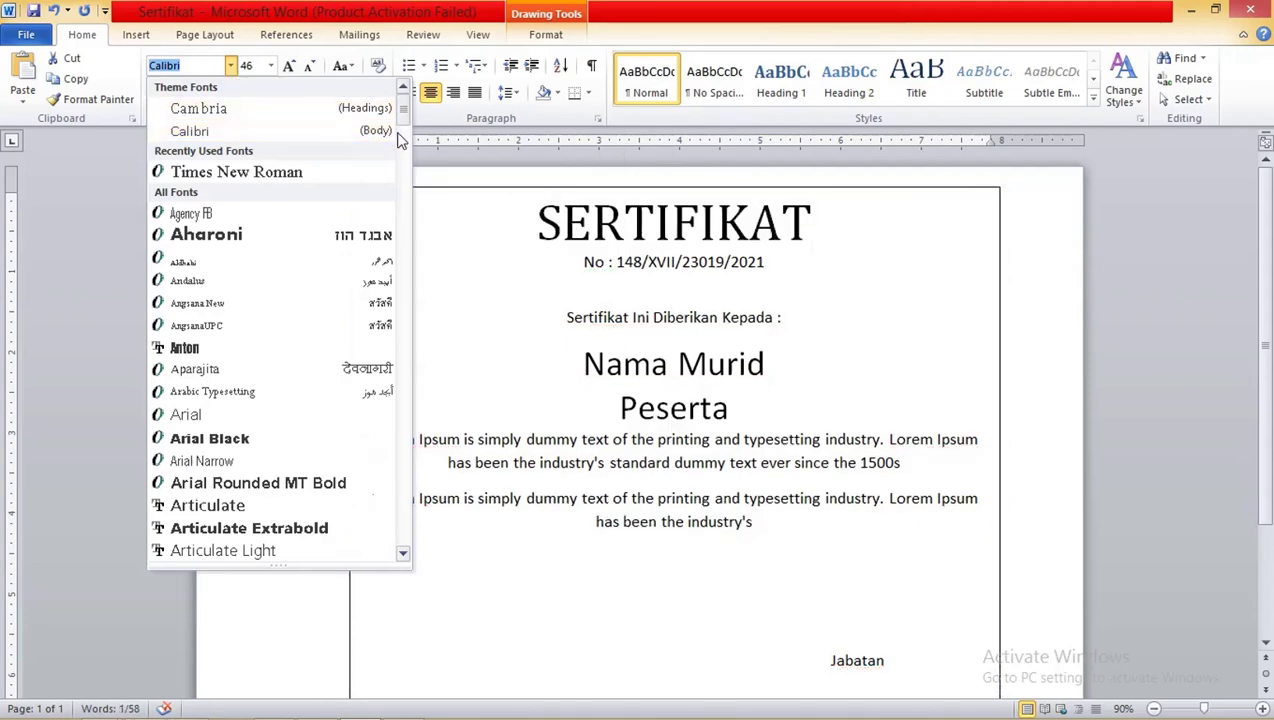
left_click_drag(401, 112, 390, 228)
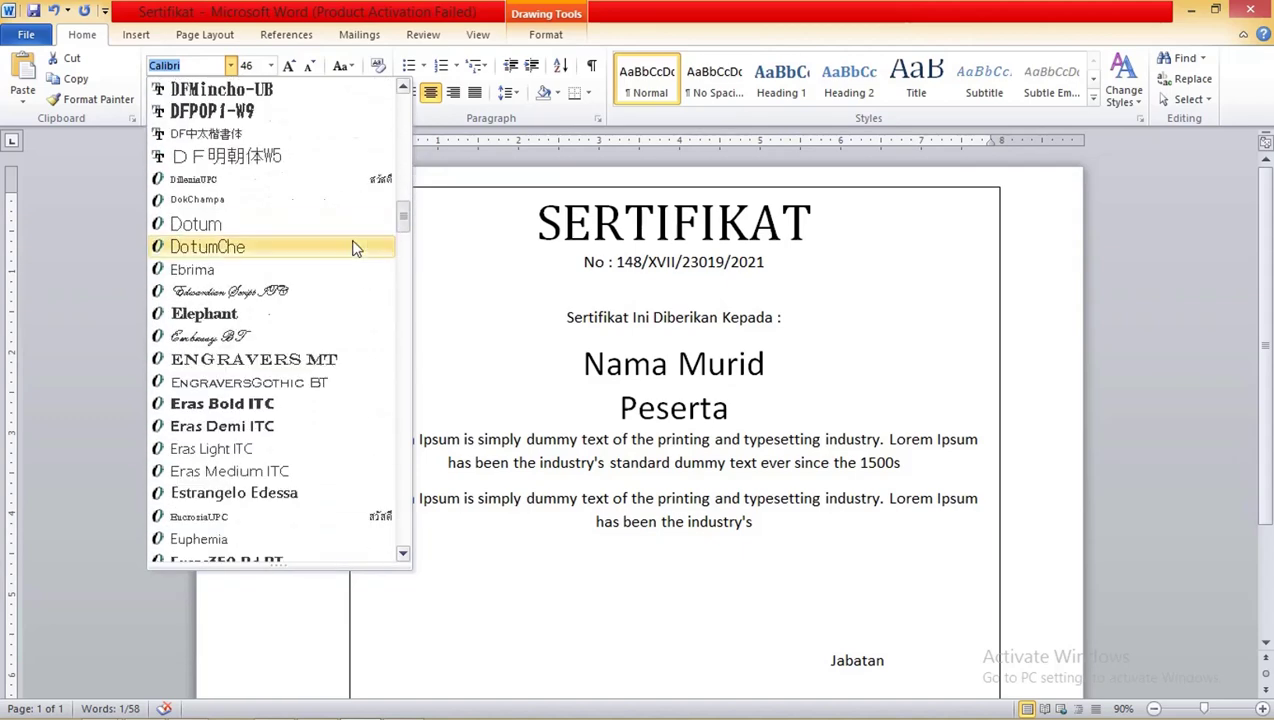
left_click(281, 293)
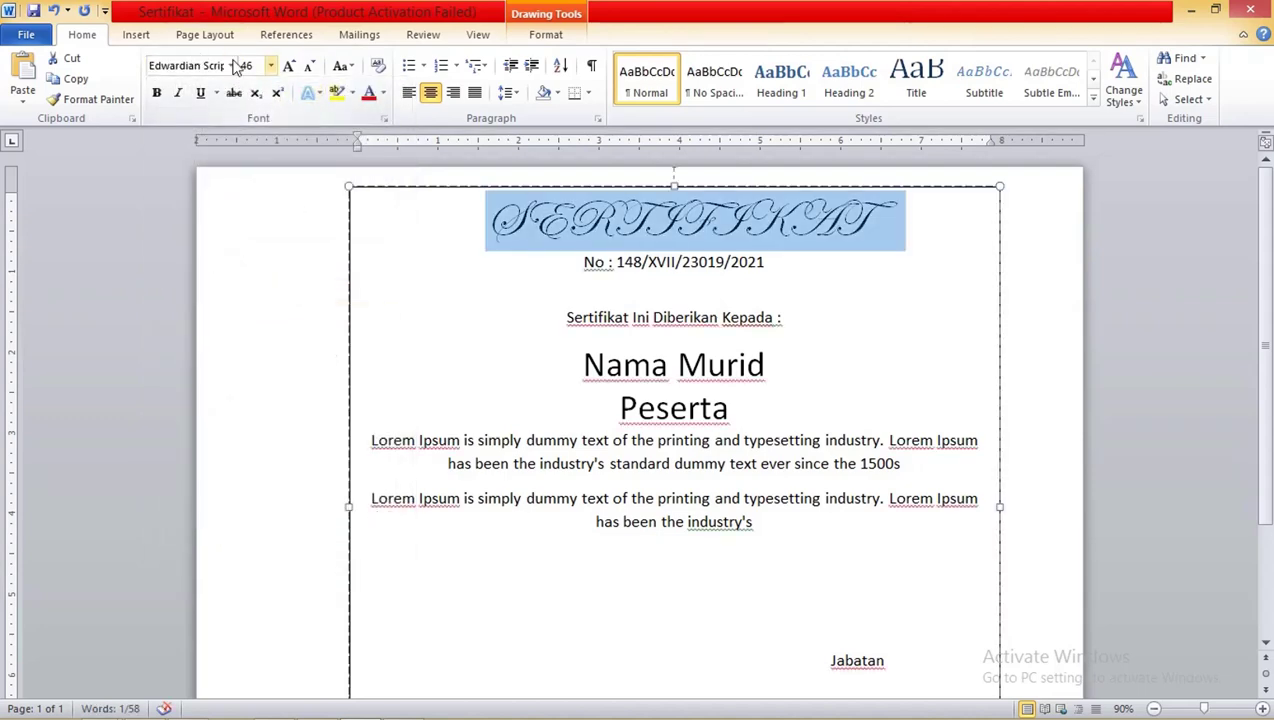
left_click(343, 66)
left_click(365, 157)
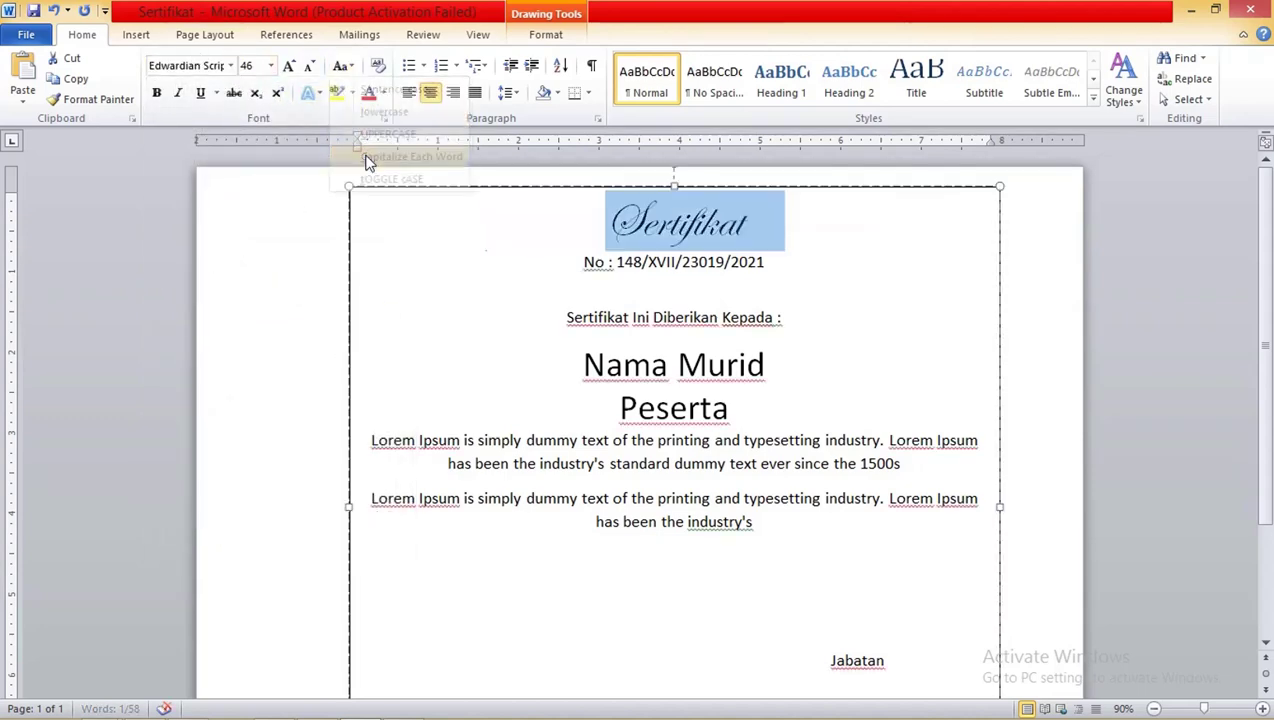
Reselect the Sertifikat title and enlarge its font size step by step with Ctrl+].
left_click(231, 66)
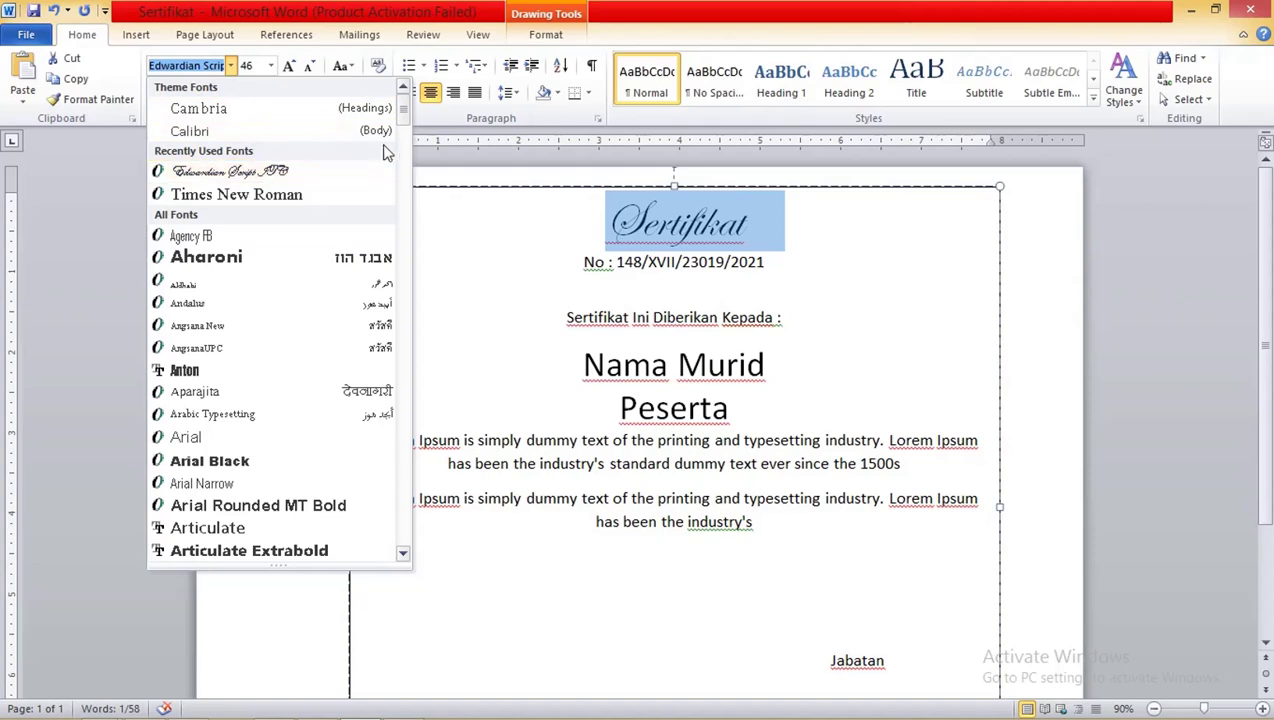
left_click(645, 216)
left_click(740, 222)
double_click(718, 222)
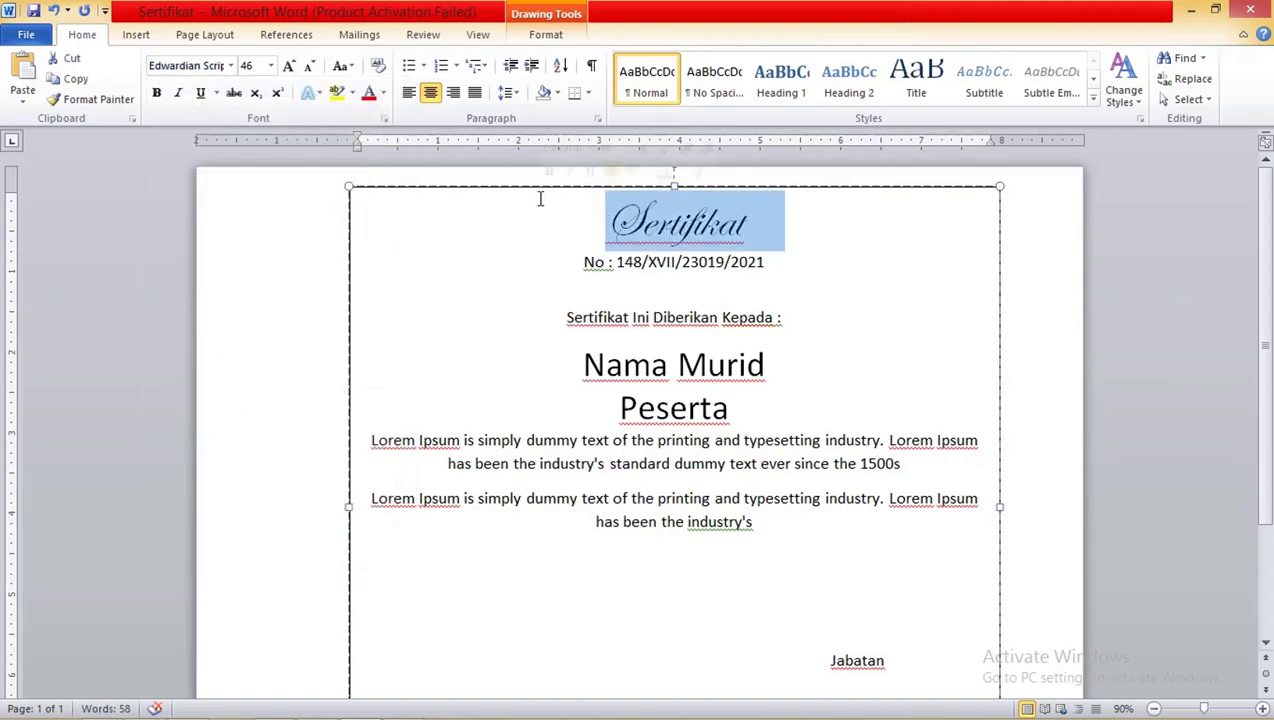
key("ctrl+bracketright")
key("ctrl+bracketright")
key("ctrl+bracketright")
key("ctrl+bracketright")
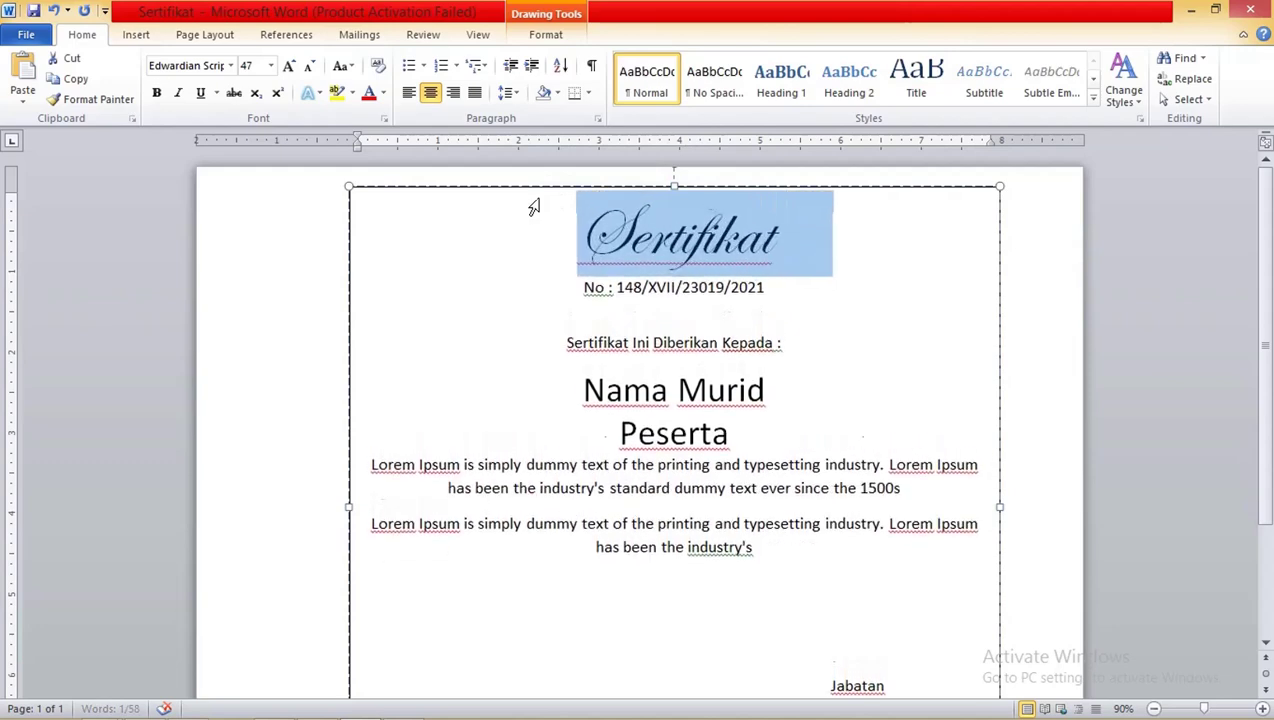
key("ctrl+bracketright")
key("ctrl+bracketright")
key("ctrl+bracketright")
key("ctrl+bracketright")
key("ctrl+bracketright")
key("ctrl+bracketright")
Make the Nama Murid text bold and set it in Arial.
left_click(646, 386)
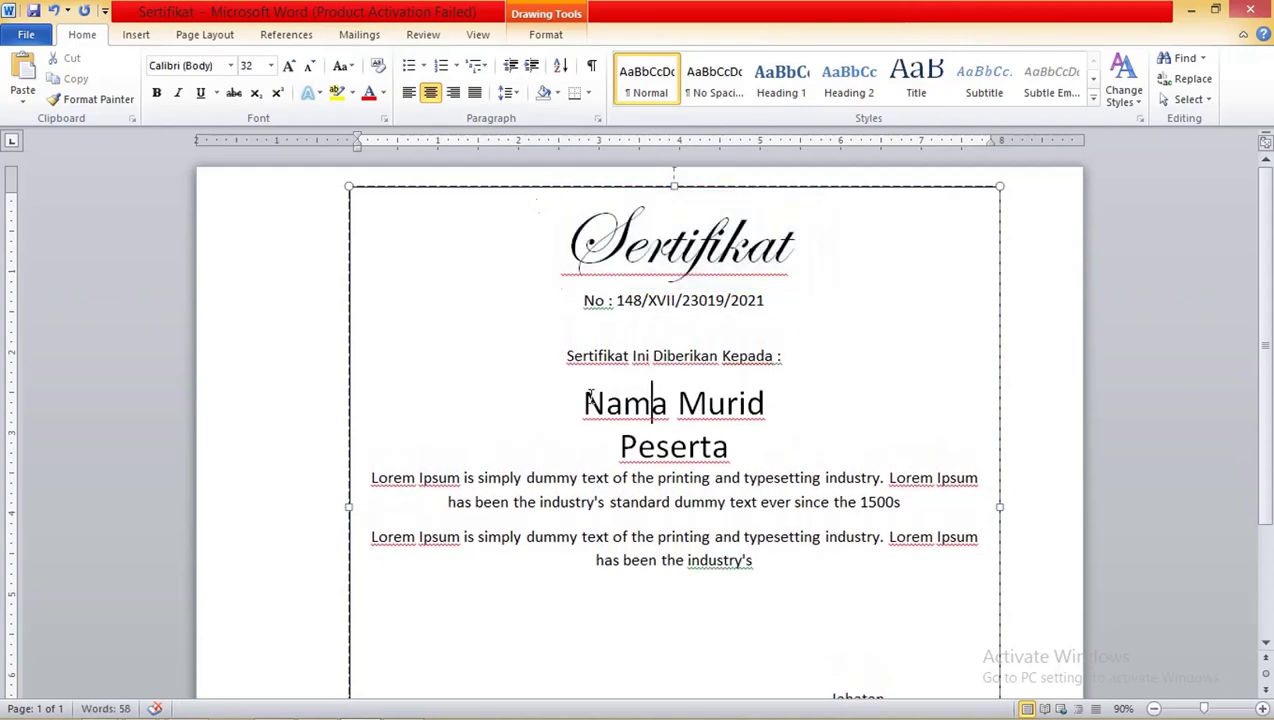
left_click_drag(585, 395, 800, 396)
key("ctrl+b")
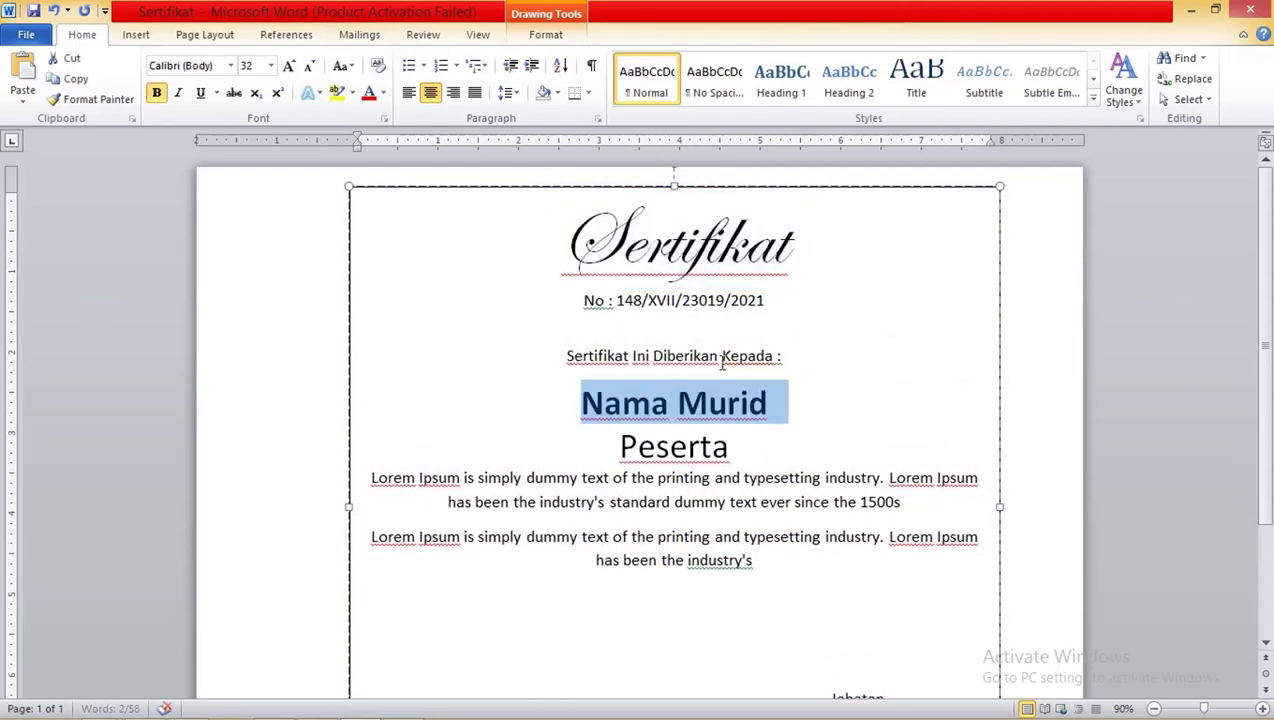
left_click(200, 67)
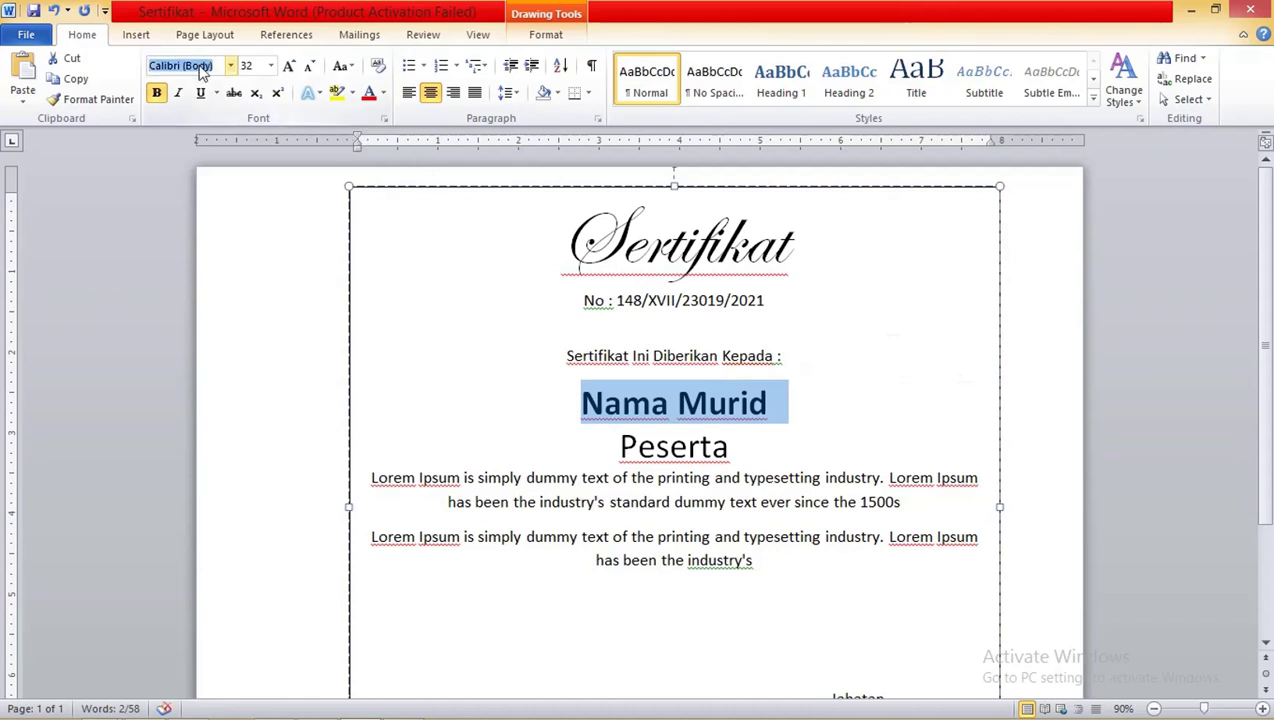
type("Arial")
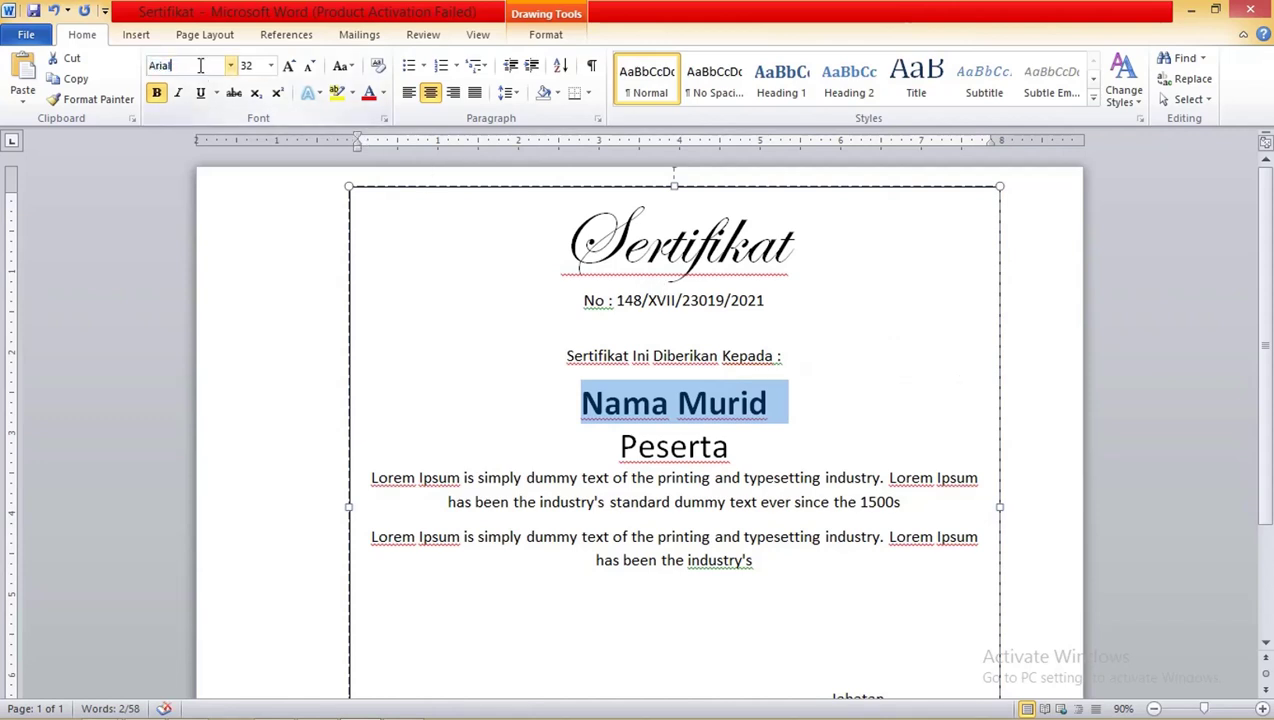
key("Return")
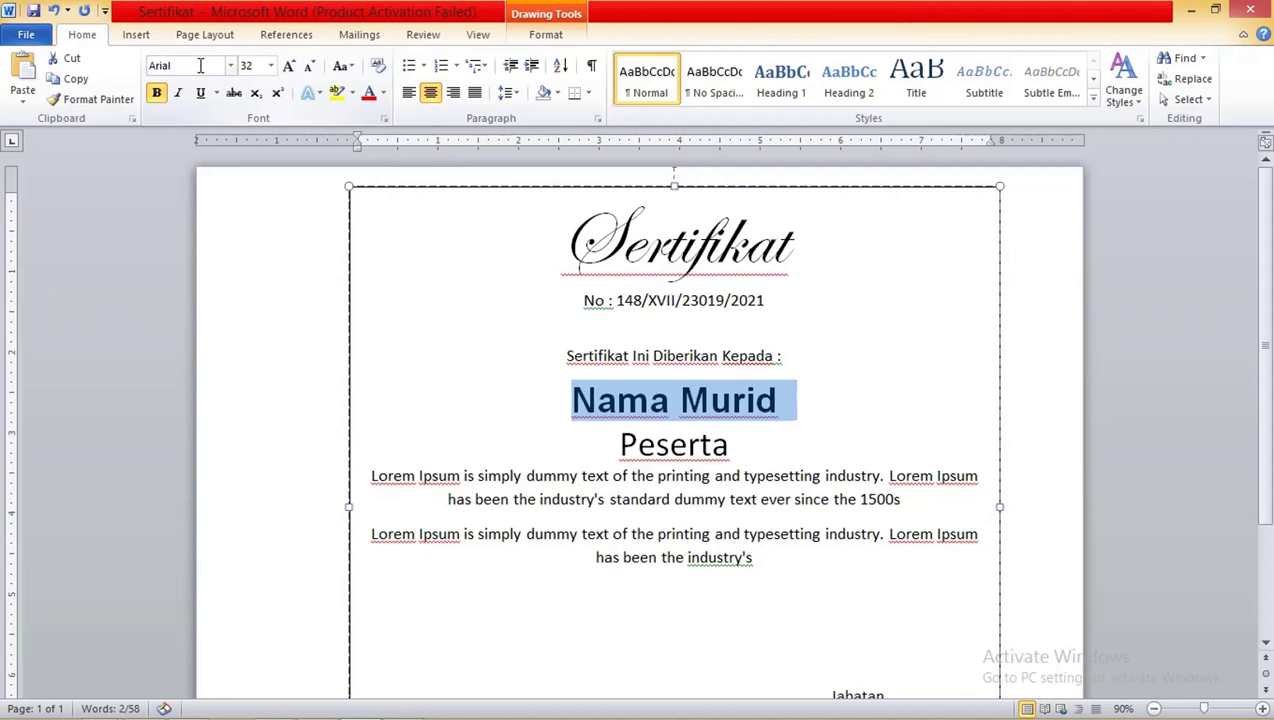
Underline Nama Murid and bold the No : 148/XVII/23019/2021 line.
left_click_drag(748, 440, 605, 440)
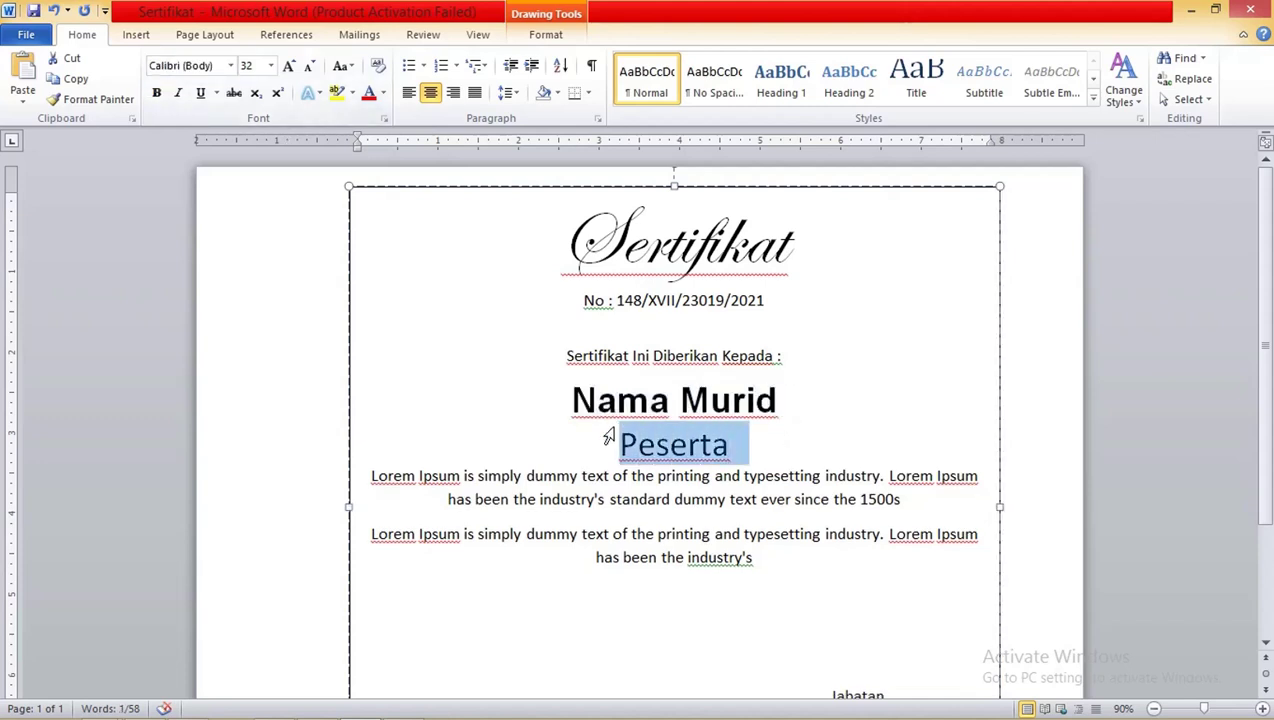
left_click(730, 402)
left_click_drag(797, 405, 568, 402)
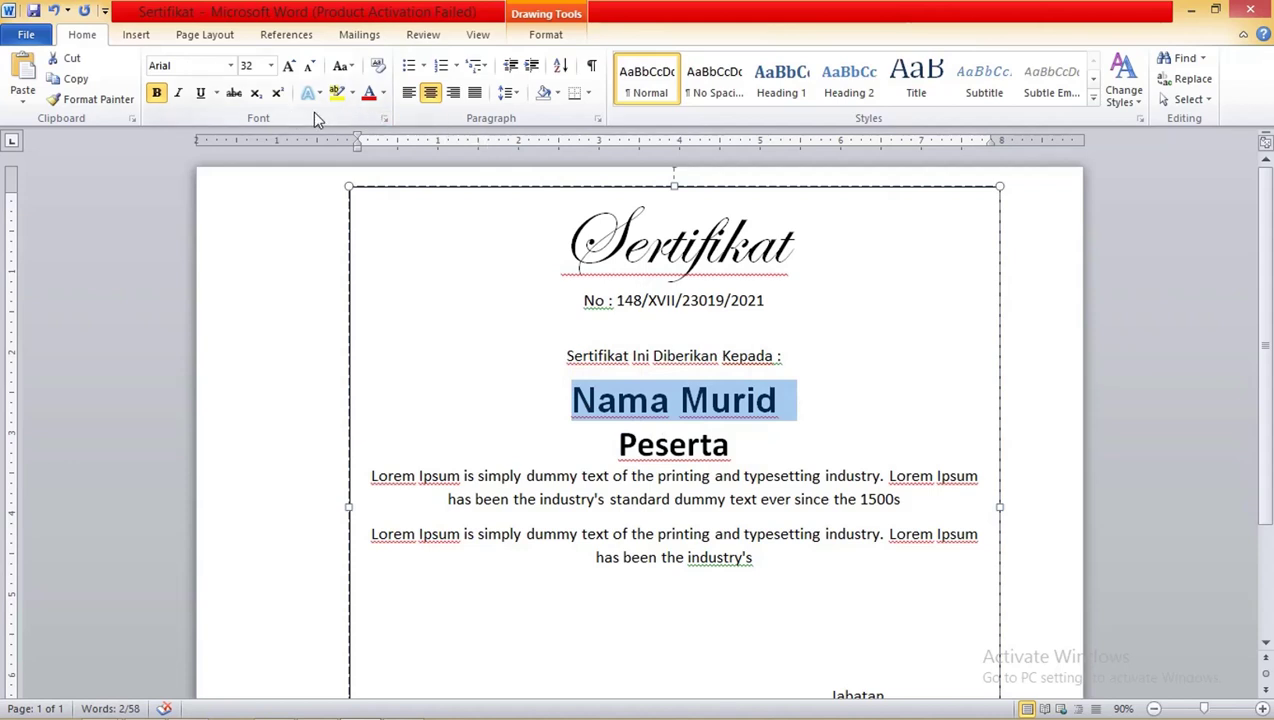
left_click(201, 93)
left_click(681, 330)
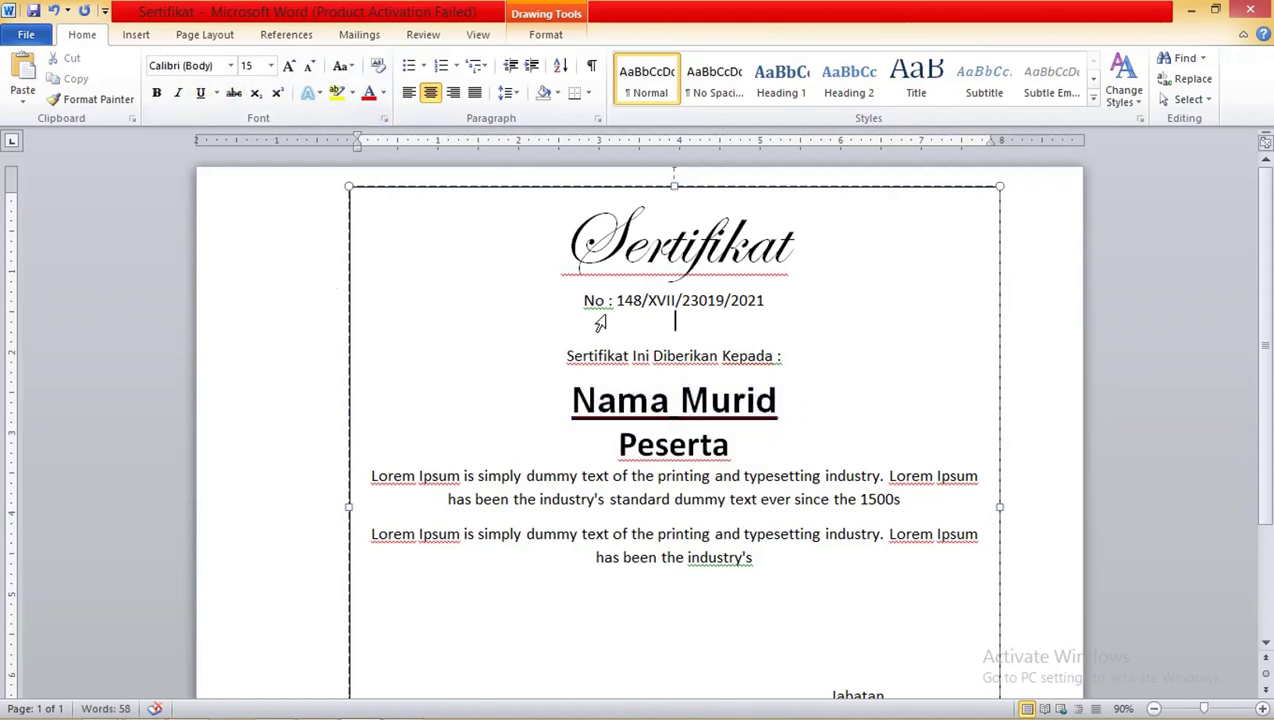
left_click_drag(584, 300, 799, 310)
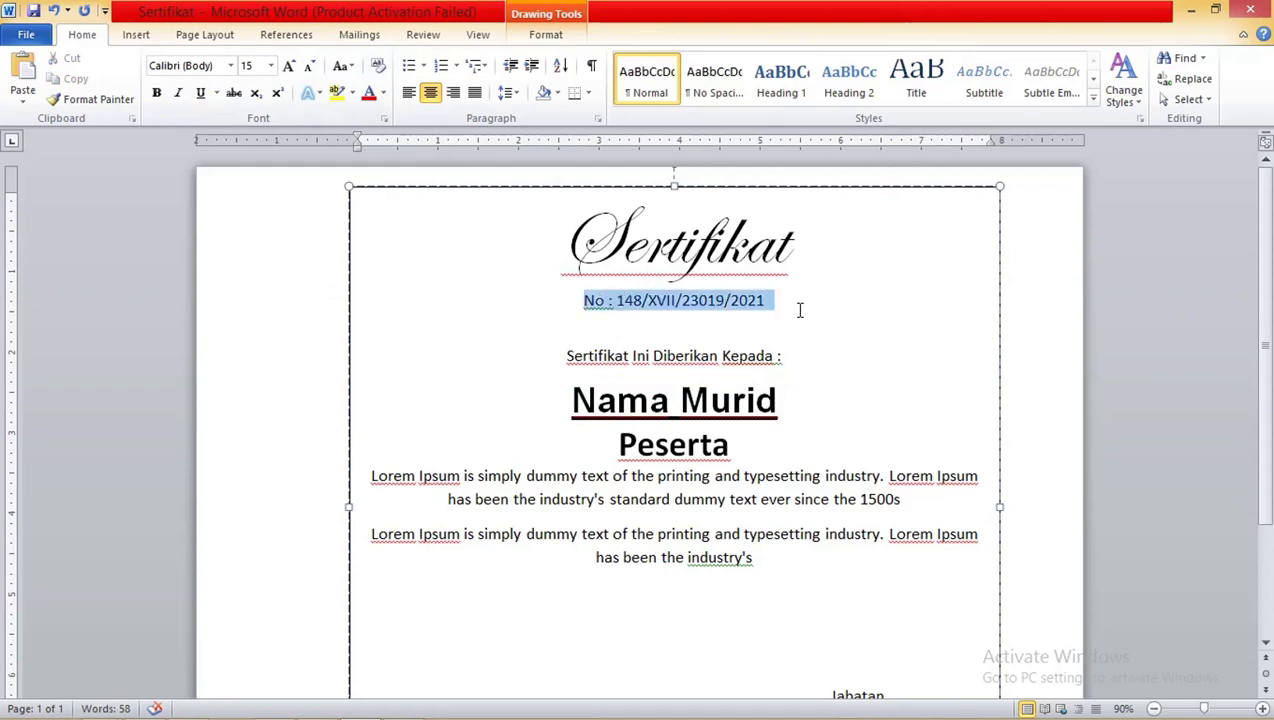
key("ctrl+b")
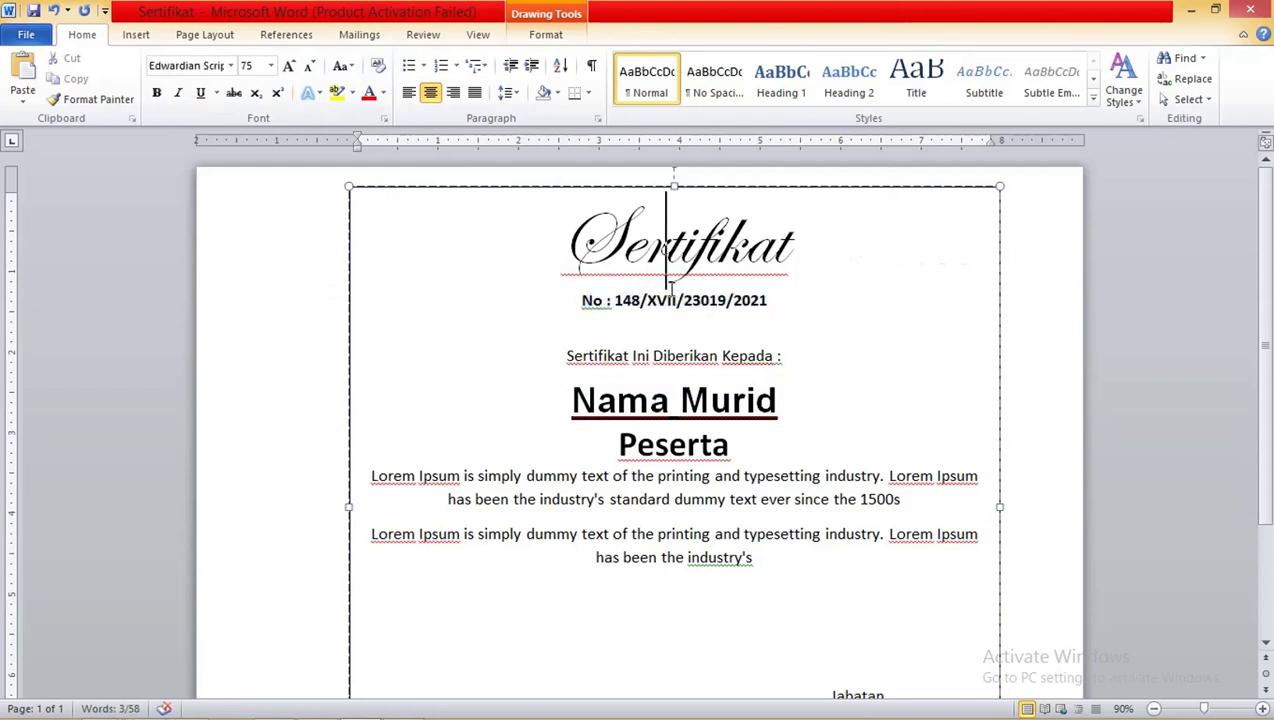
Indent the Jabatan line right on the ruler so it sits above Tanda Tangan.
left_click(617, 355)
scroll(617, 349, "down", 1)
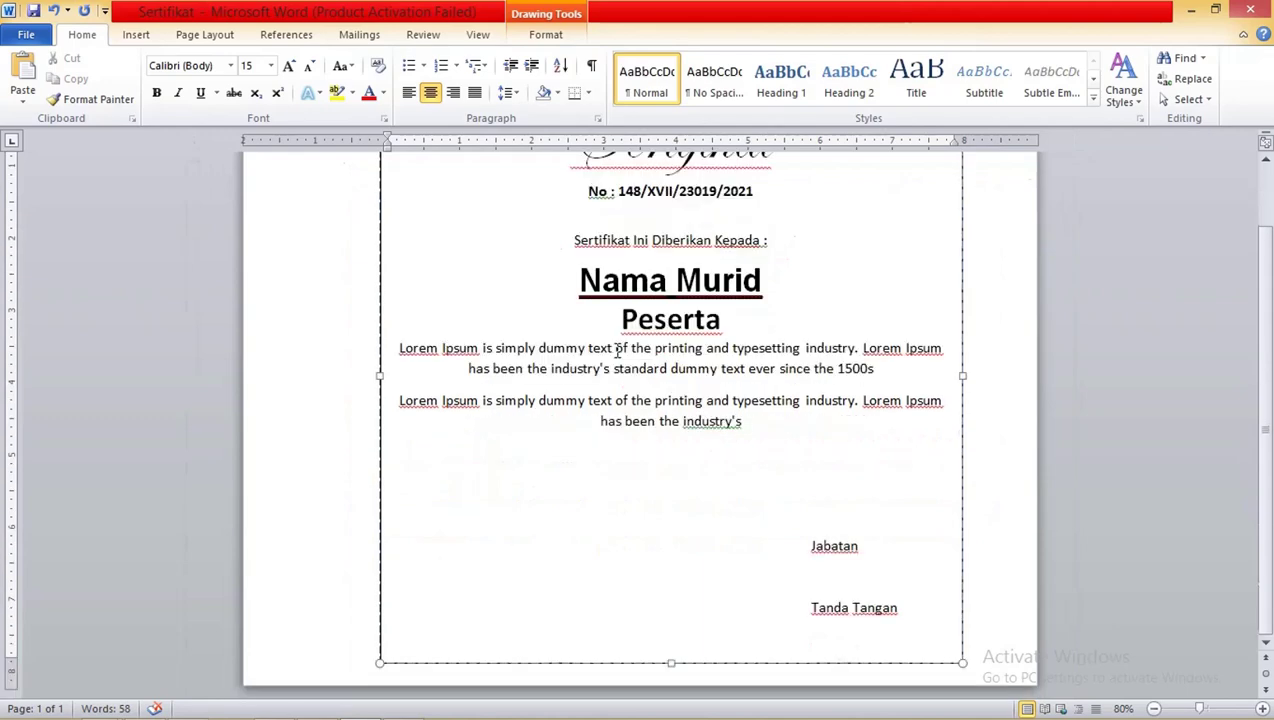
scroll(617, 349, "up", 1)
scroll(617, 349, "down", 1)
left_click(811, 545)
key("Tab")
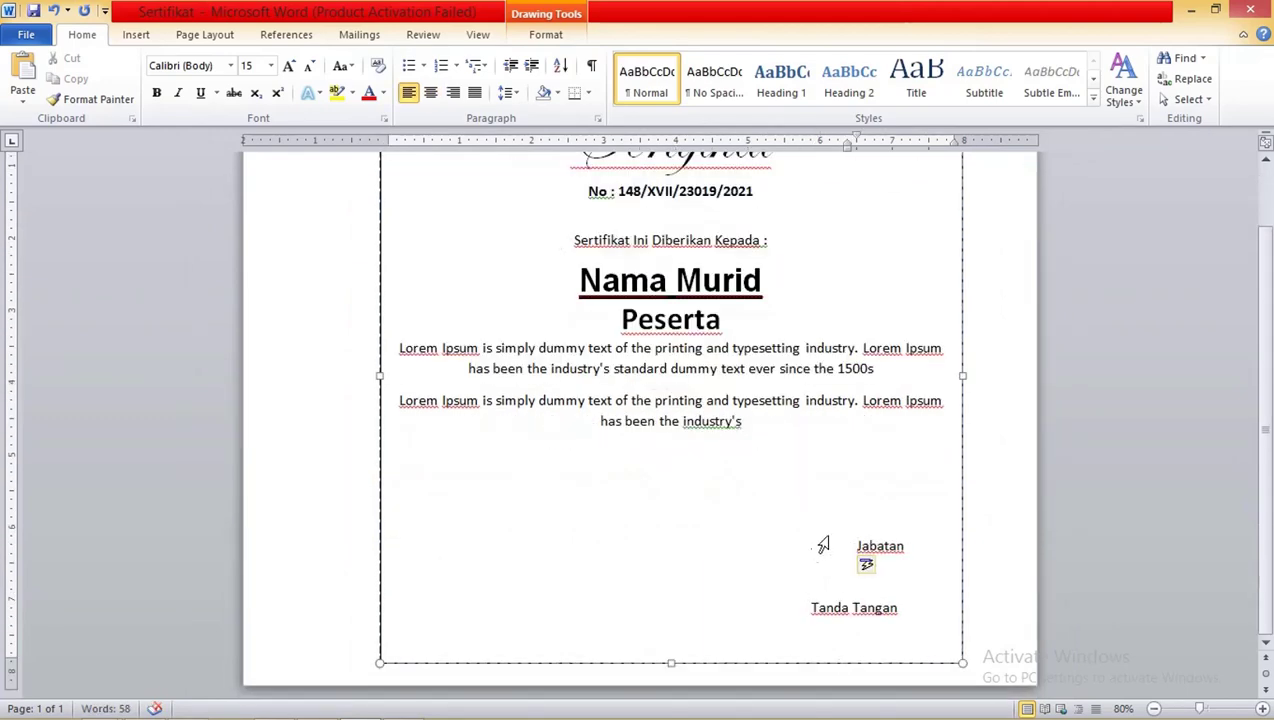
key("BackSpace")
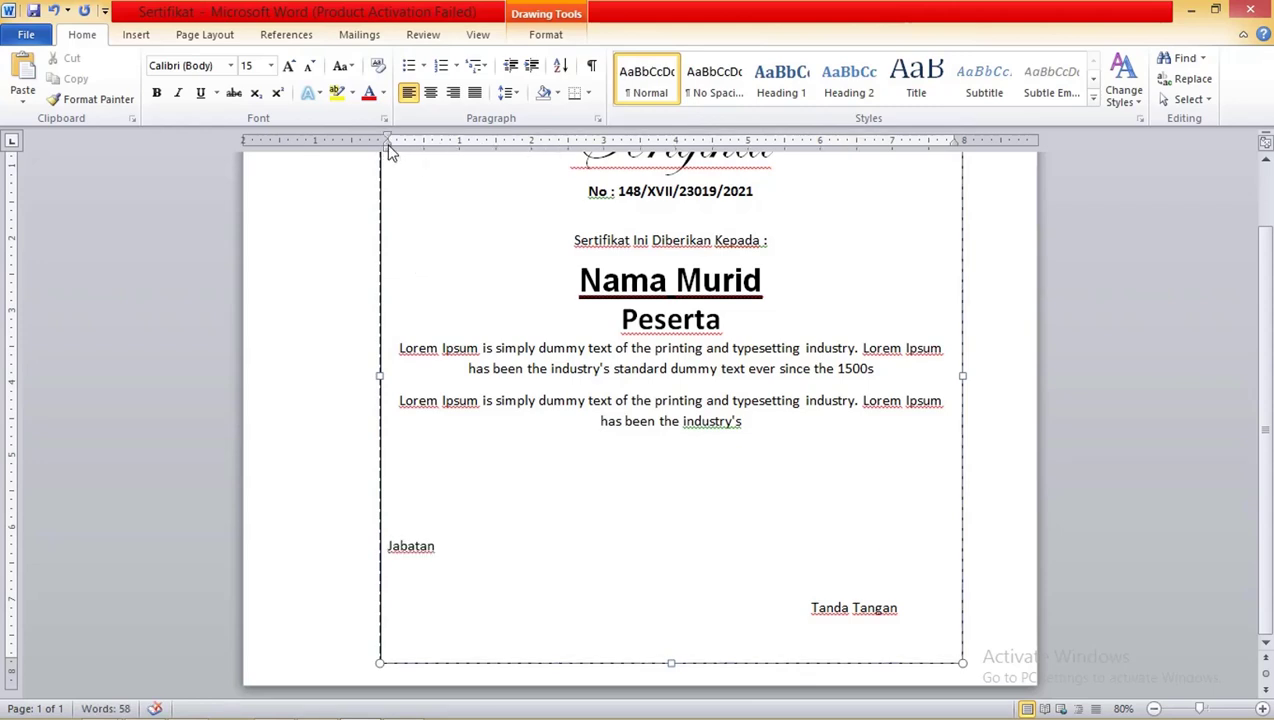
left_click_drag(391, 150, 703, 178)
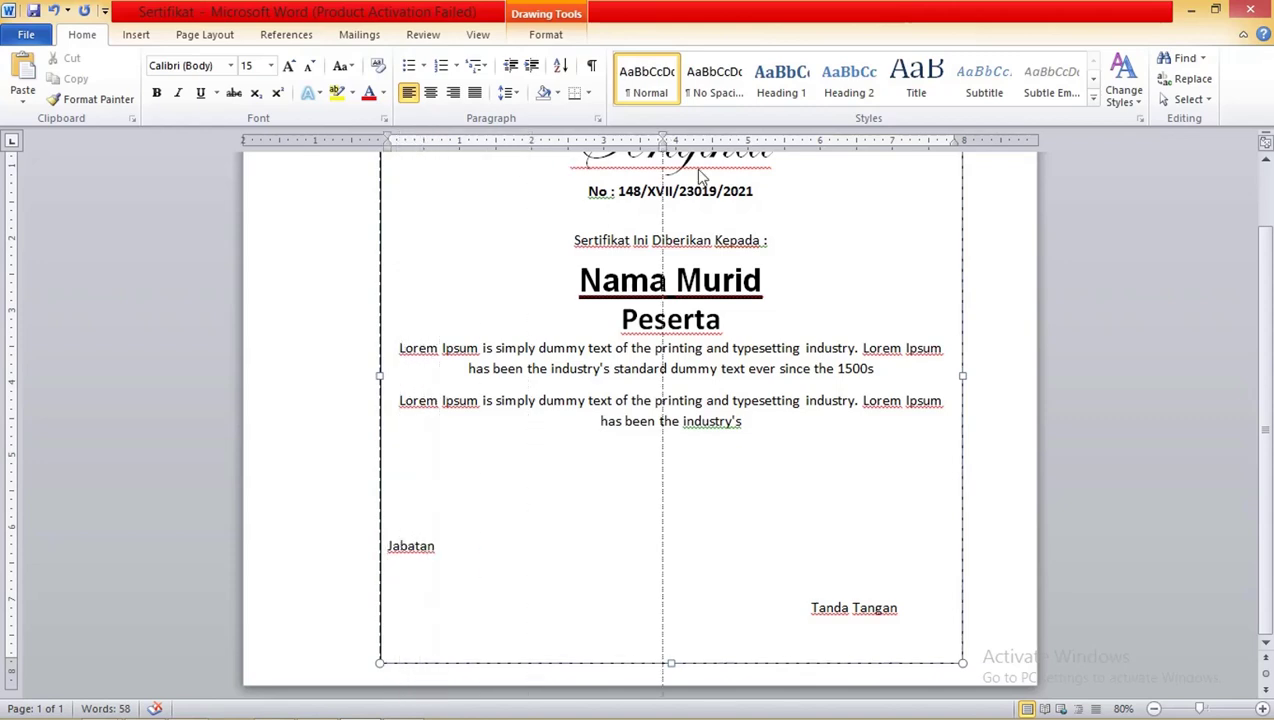
left_click_drag(703, 178, 829, 190)
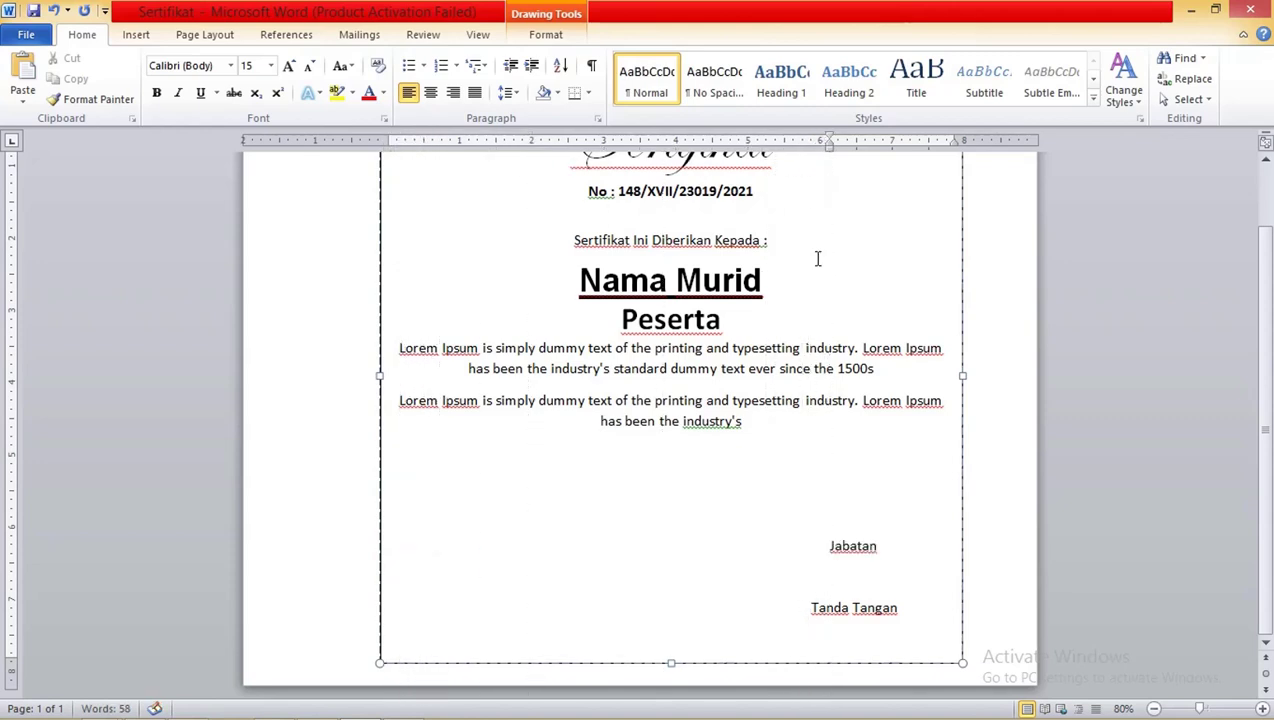
Set the Lorem Ipsum paragraphs through Tanda Tangan in Times New Roman.
left_click_drag(799, 563, 394, 355)
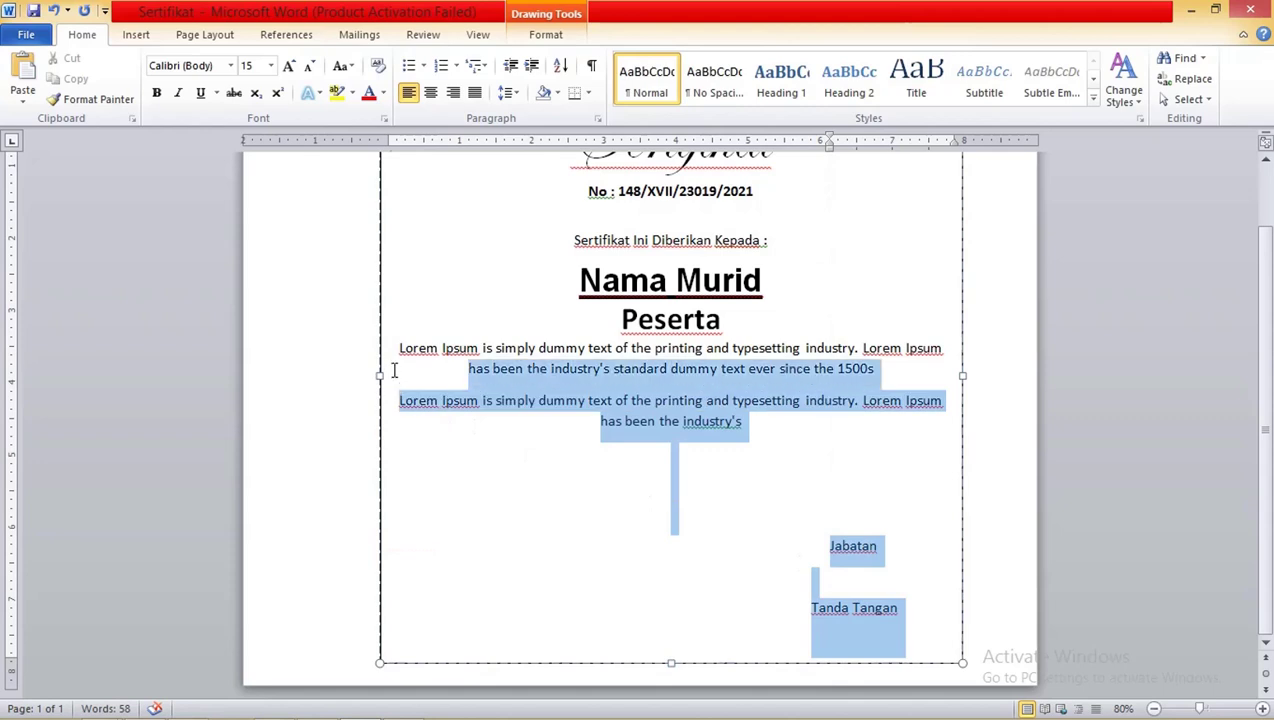
left_click(215, 64)
type("Times New Roman")
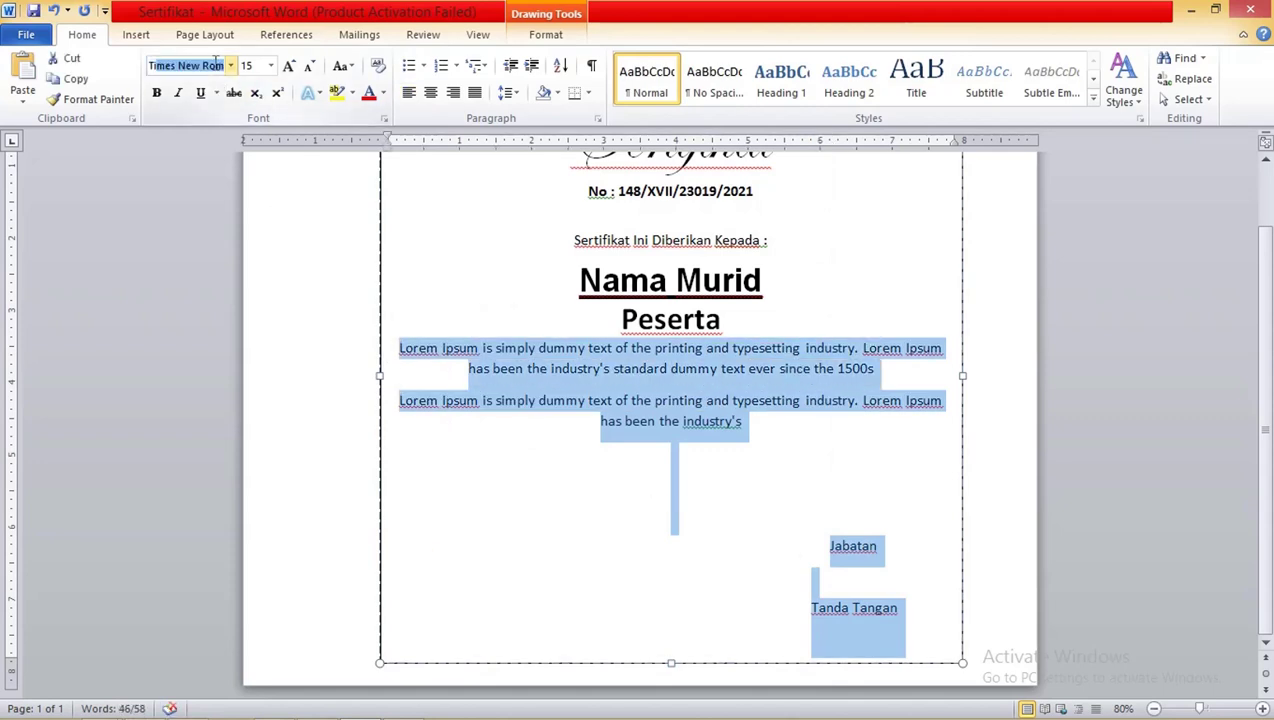
key("Return")
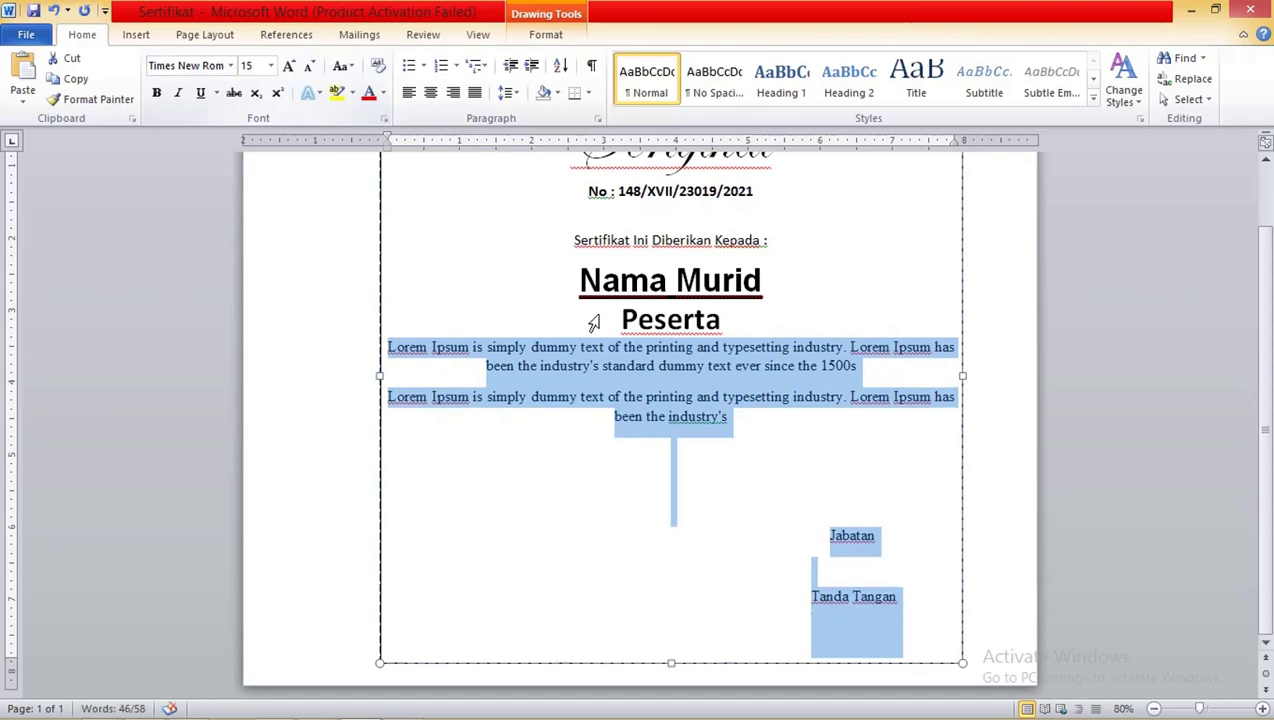
Add and then remove an empty line after Peserta.
left_click(748, 327)
key("Return")
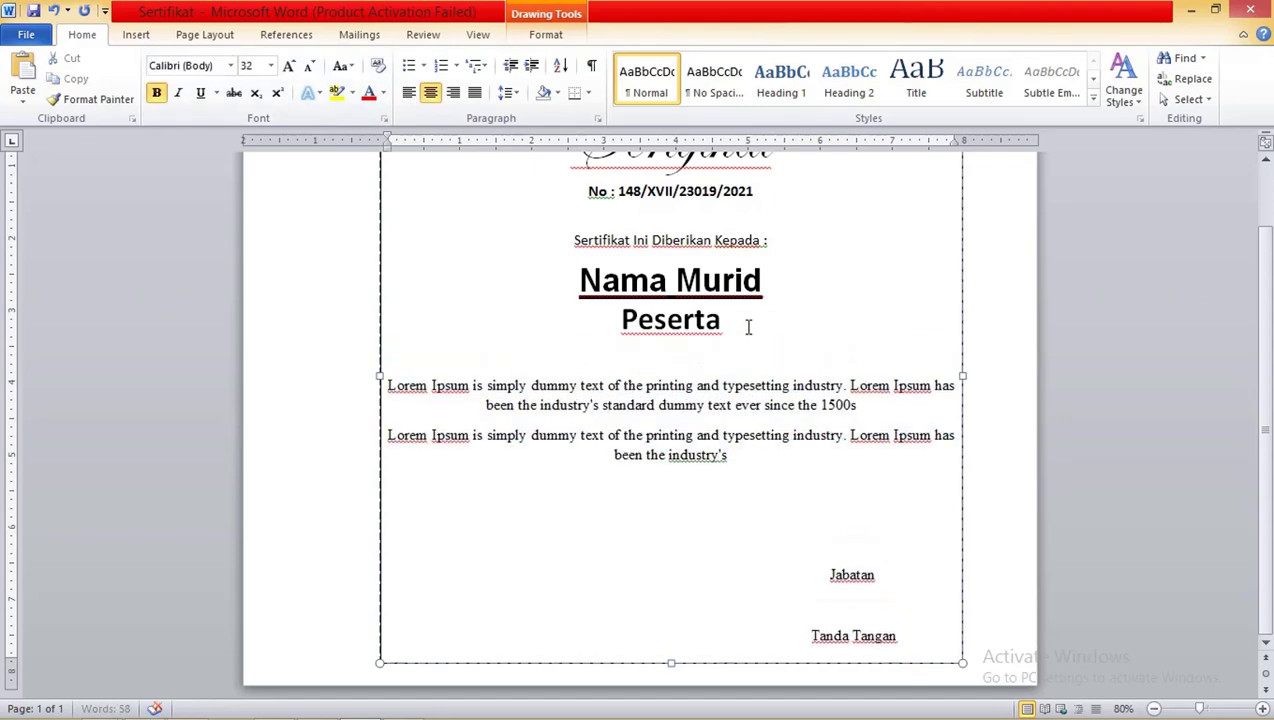
key("Delete")
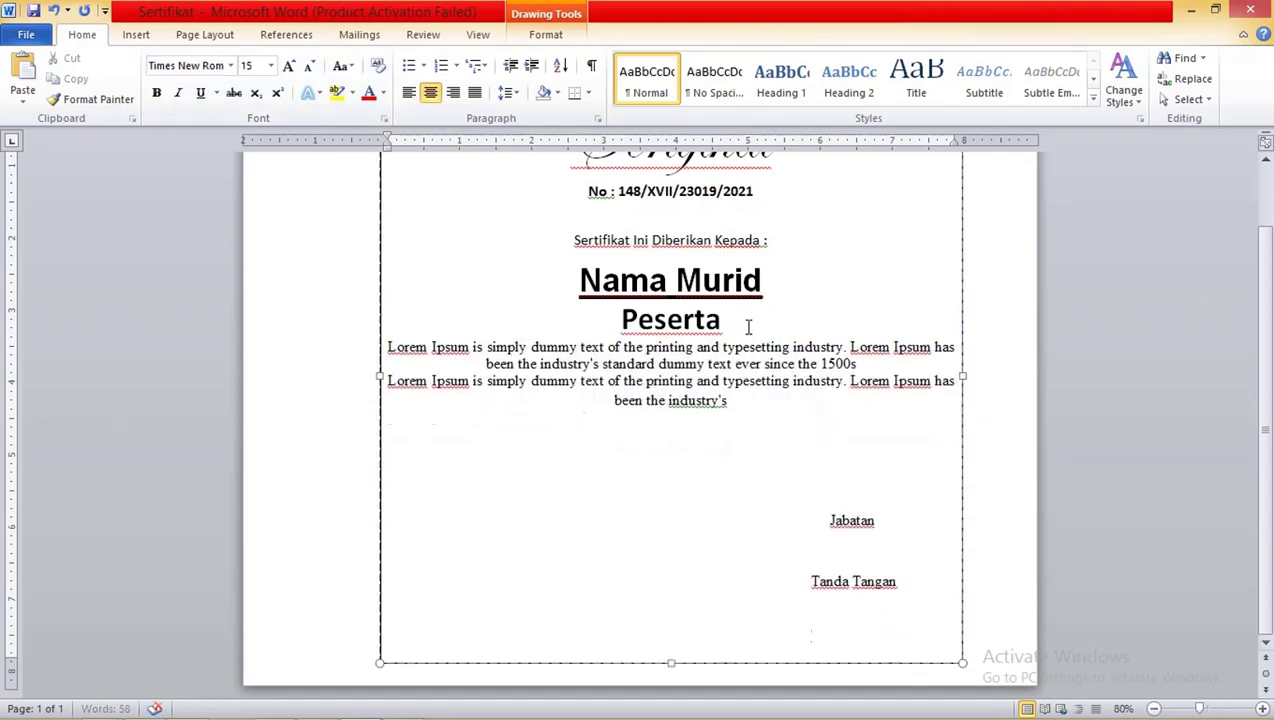
left_click(741, 320)
Check the line spacing choices on Peserta without applying any change.
scroll(741, 320, "up", 2)
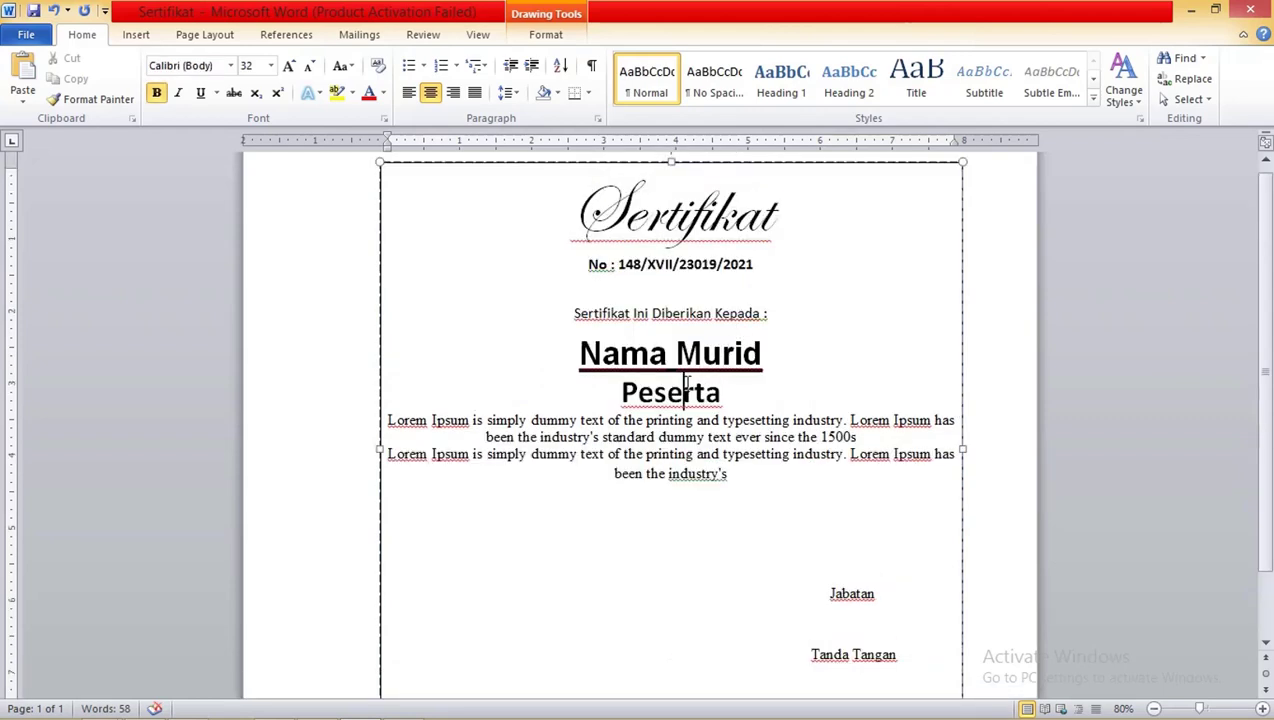
left_click_drag(724, 395, 603, 392)
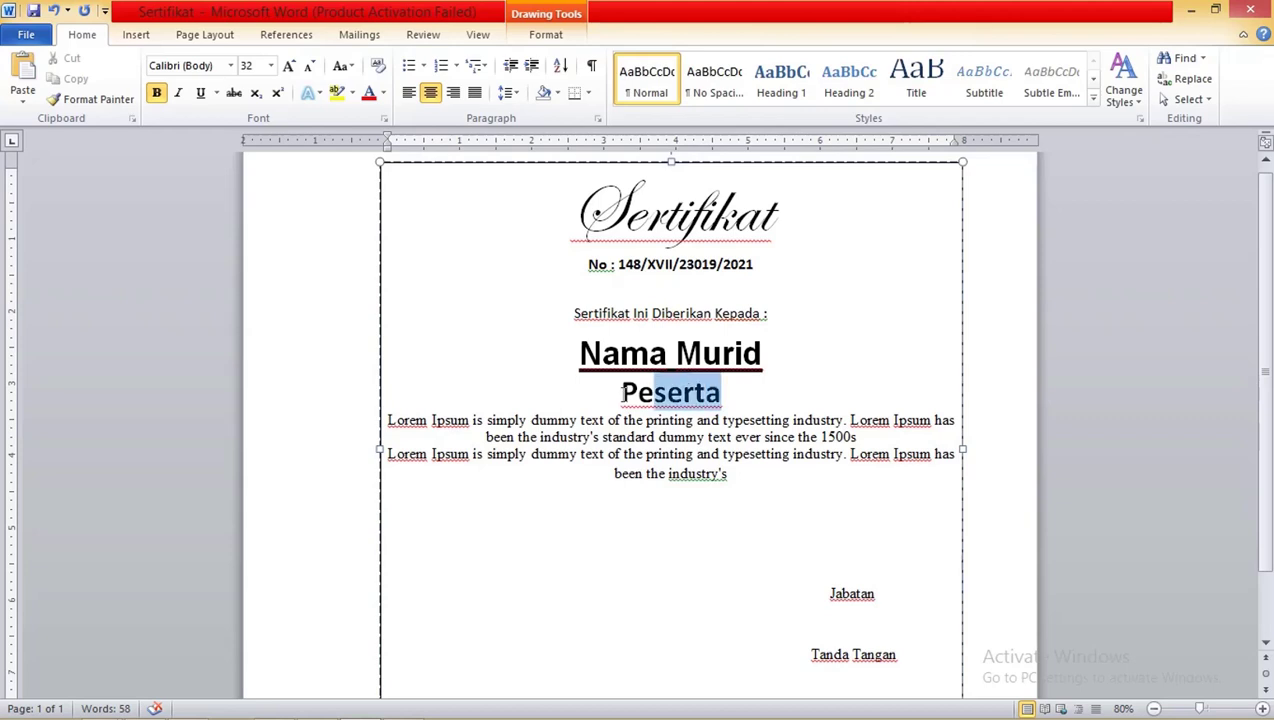
left_click(506, 92)
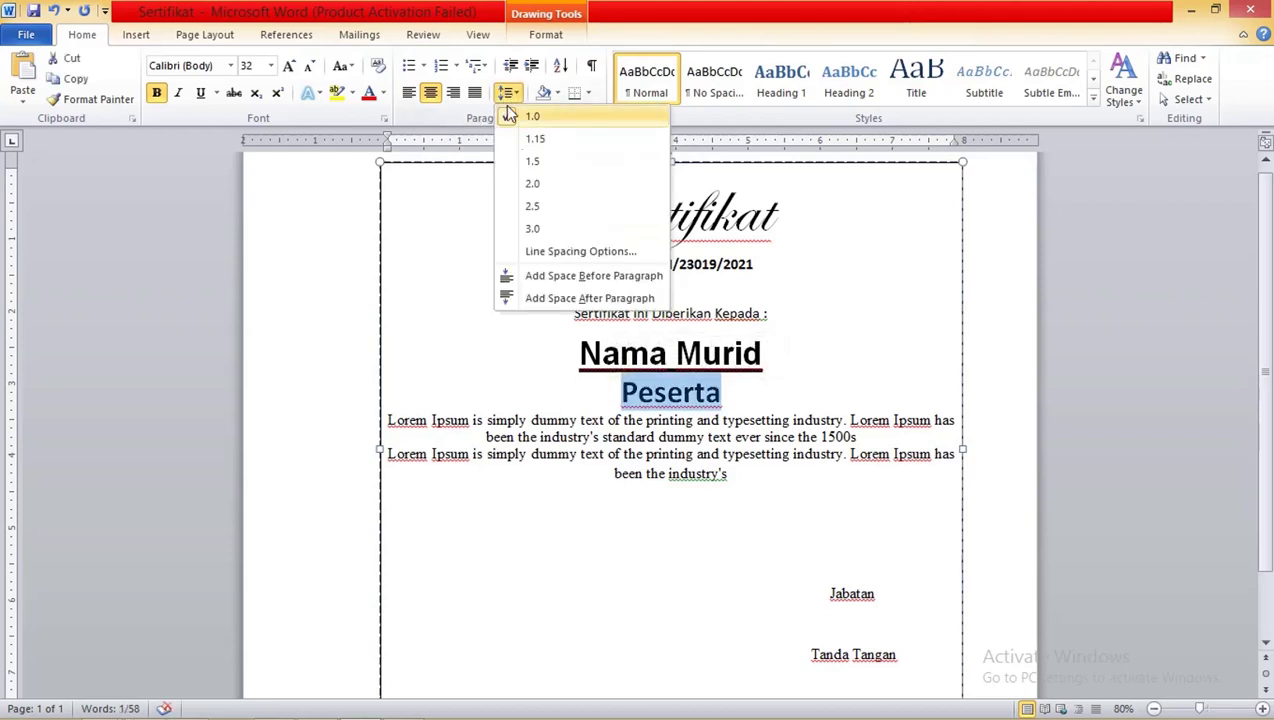
left_click(580, 299)
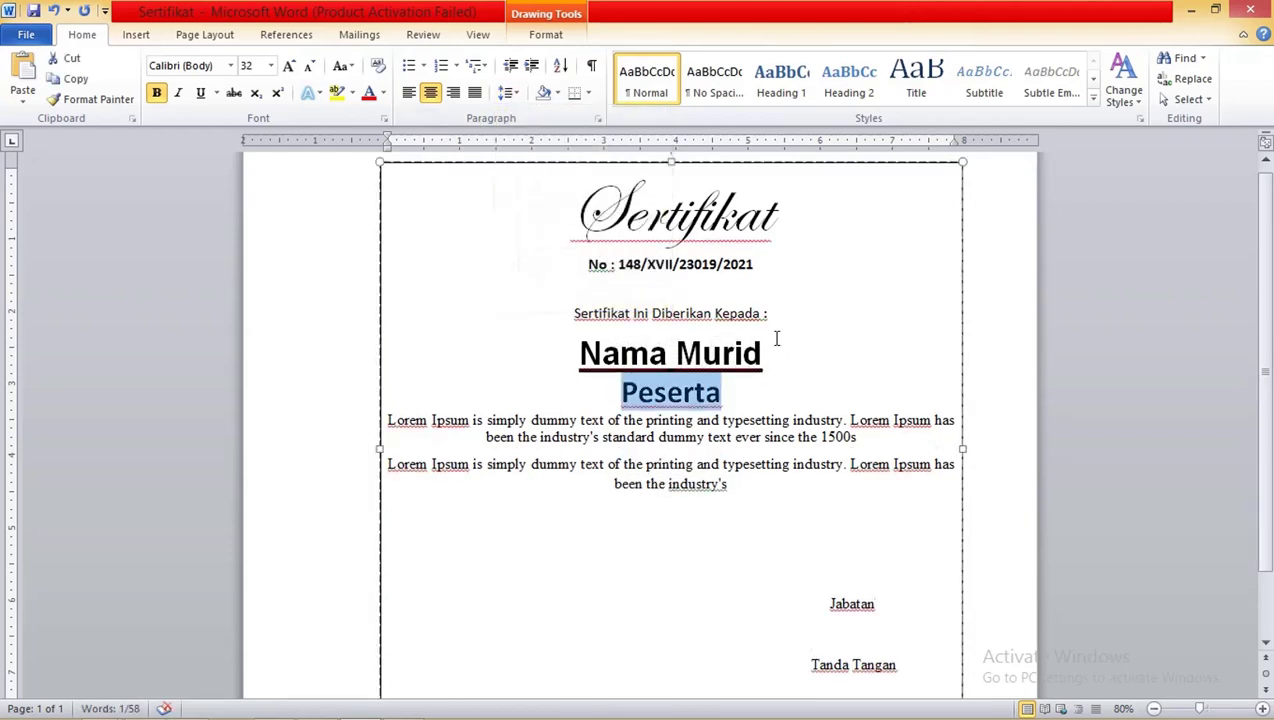
left_click(774, 343)
left_click(727, 391)
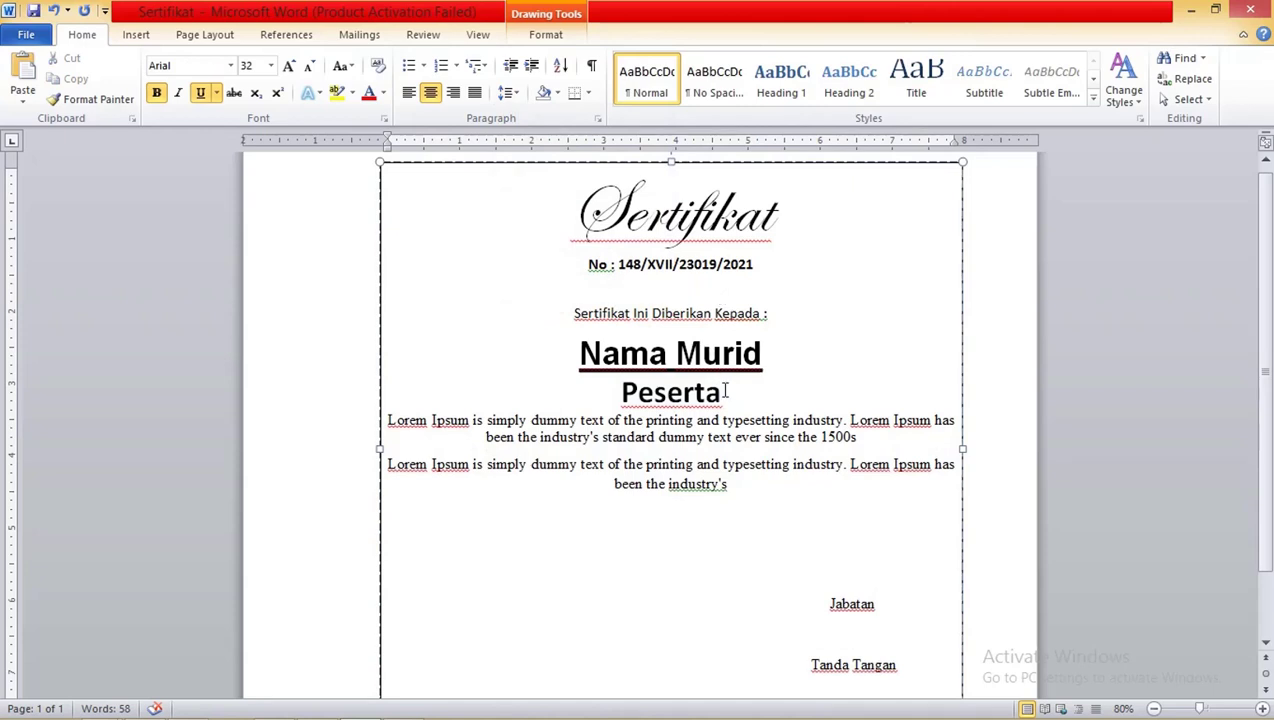
Give the Sertifikat title and No line Exactly 12 pt line spacing.
left_click_drag(775, 268, 560, 218)
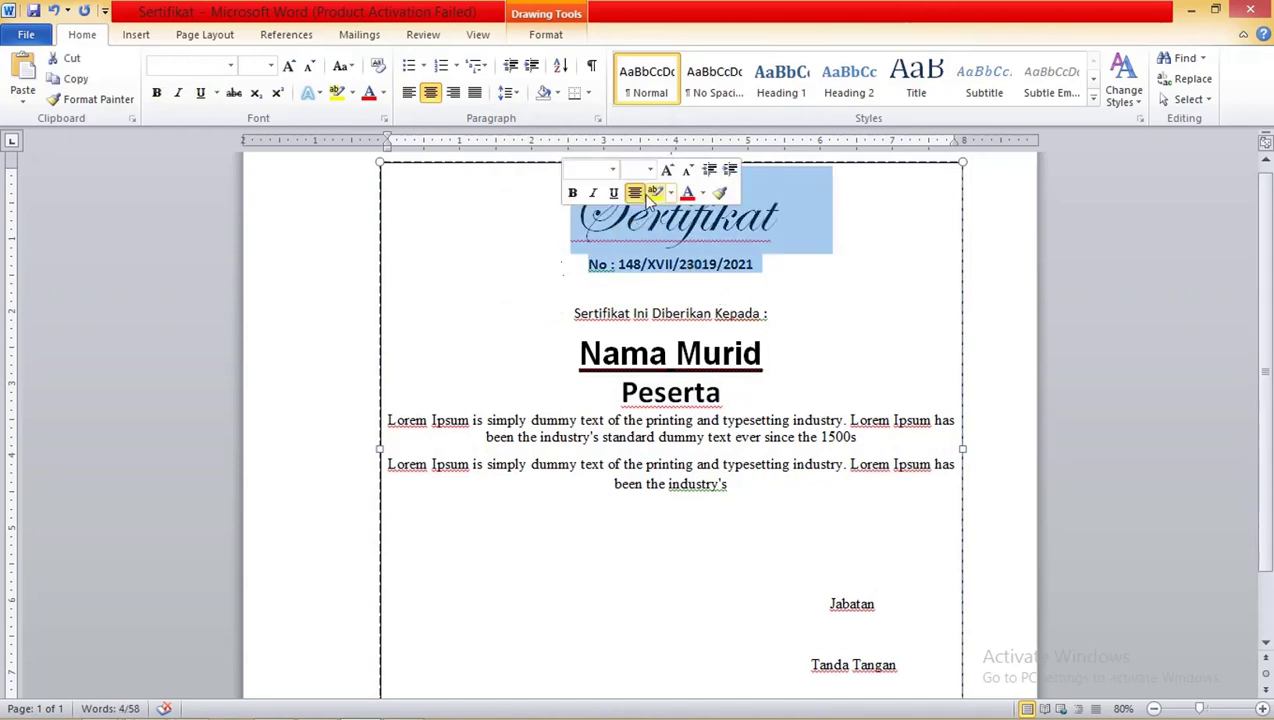
left_click(507, 92)
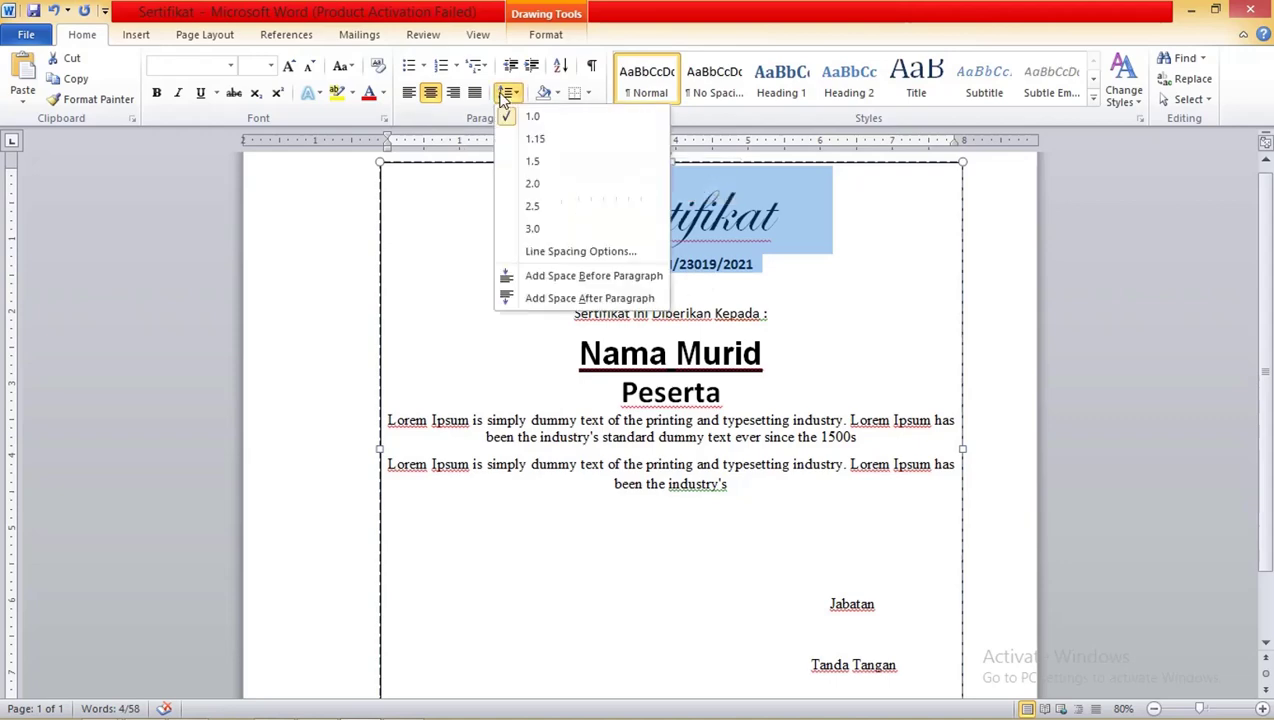
left_click(570, 253)
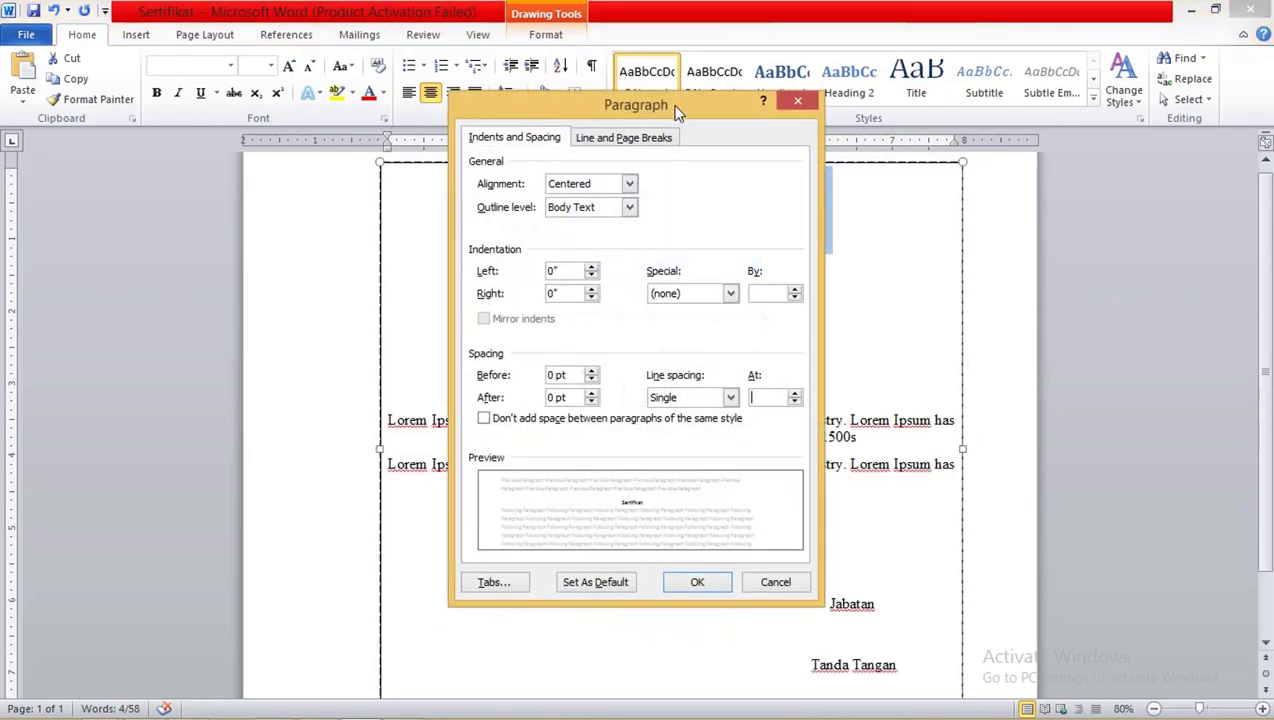
left_click_drag(676, 112, 1049, 142)
left_click(1050, 429)
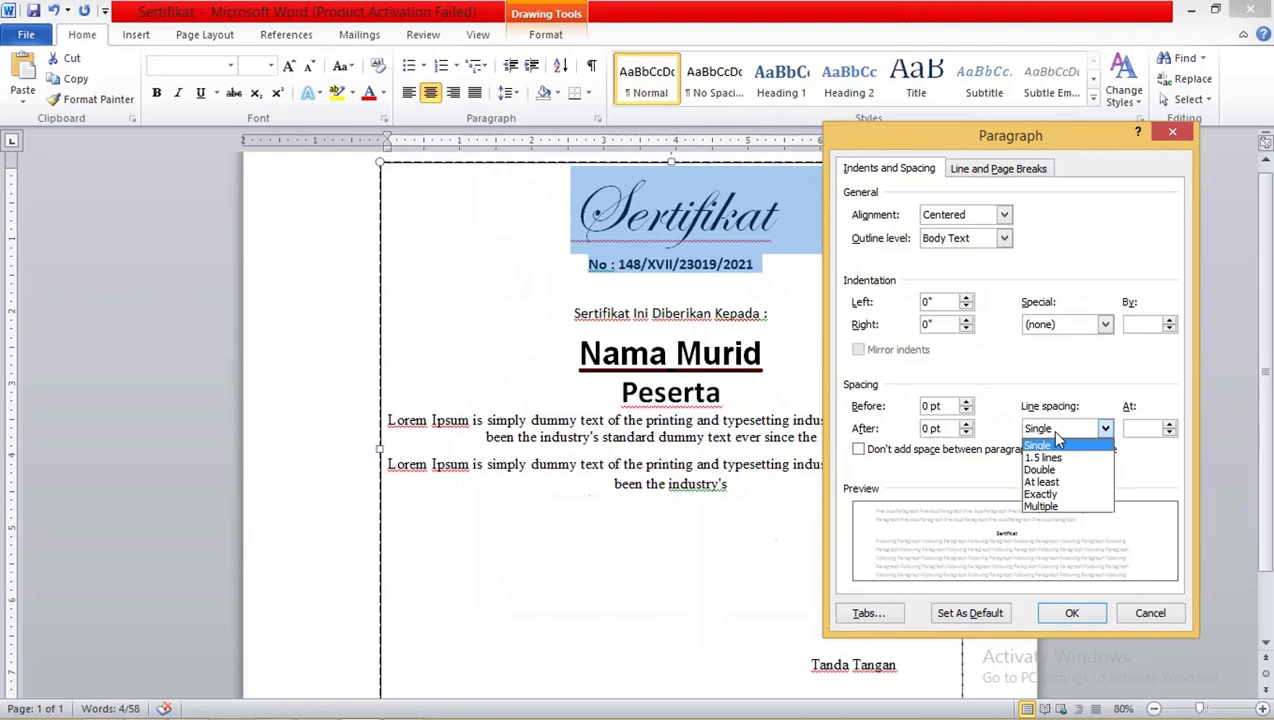
left_click(1047, 493)
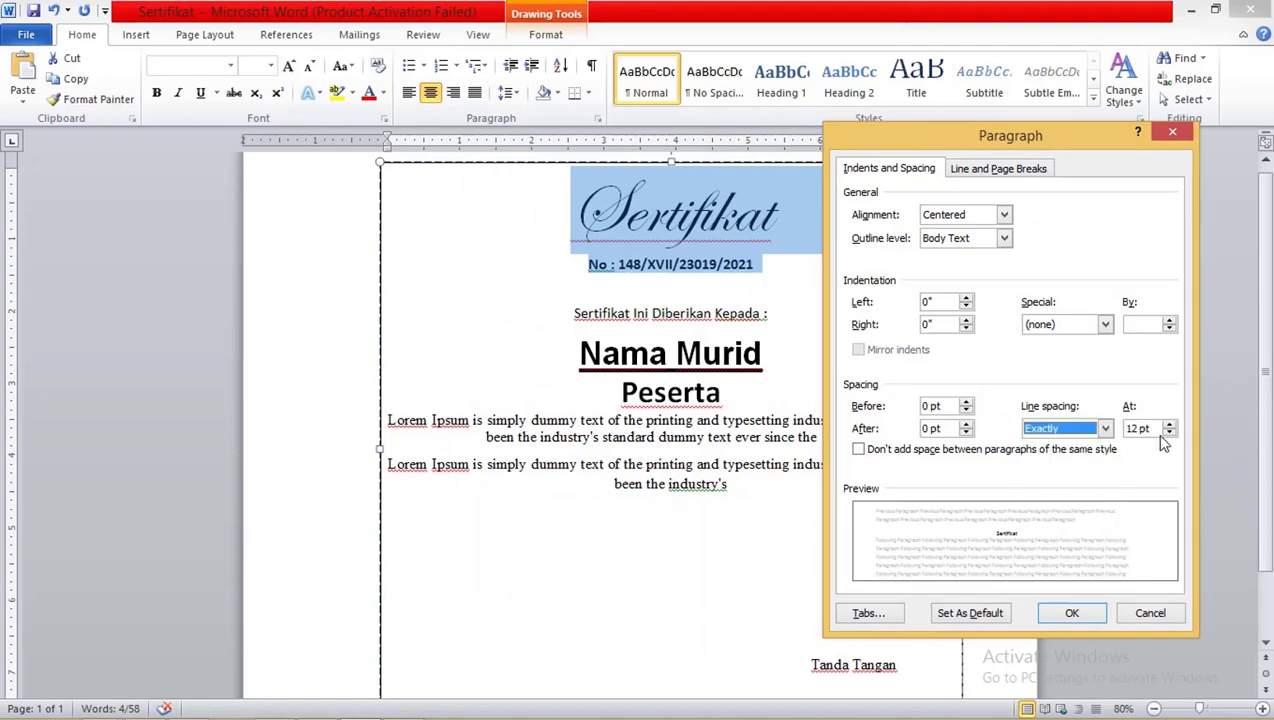
left_click(1071, 612)
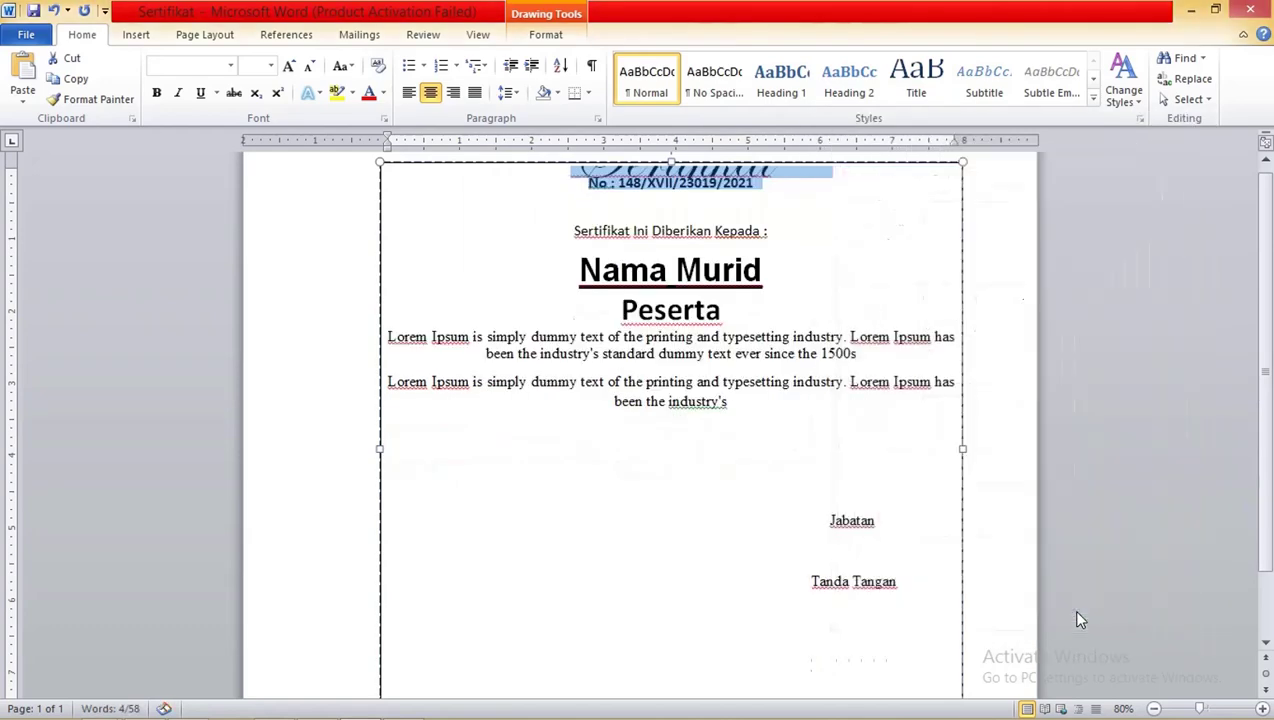
Raise their exact line spacing to 35 pt, then to 45 pt.
left_click(506, 92)
left_click(580, 251)
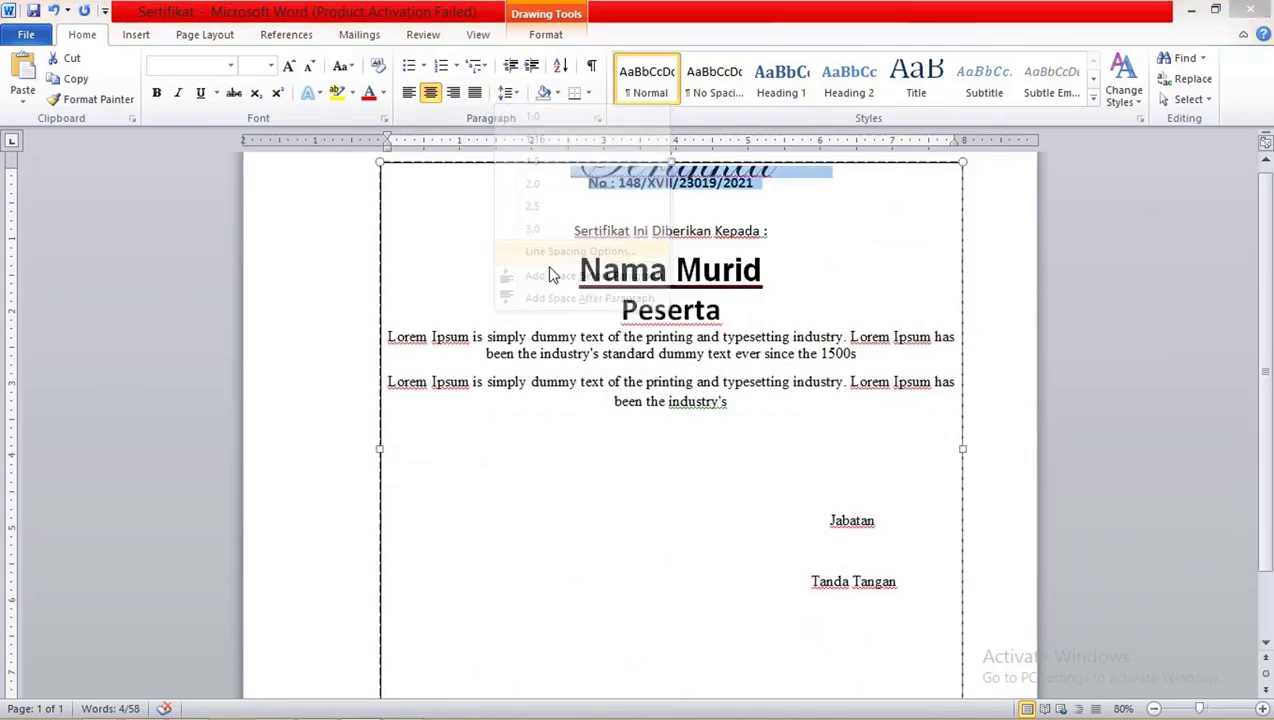
left_click_drag(1152, 427, 1127, 421)
type("35")
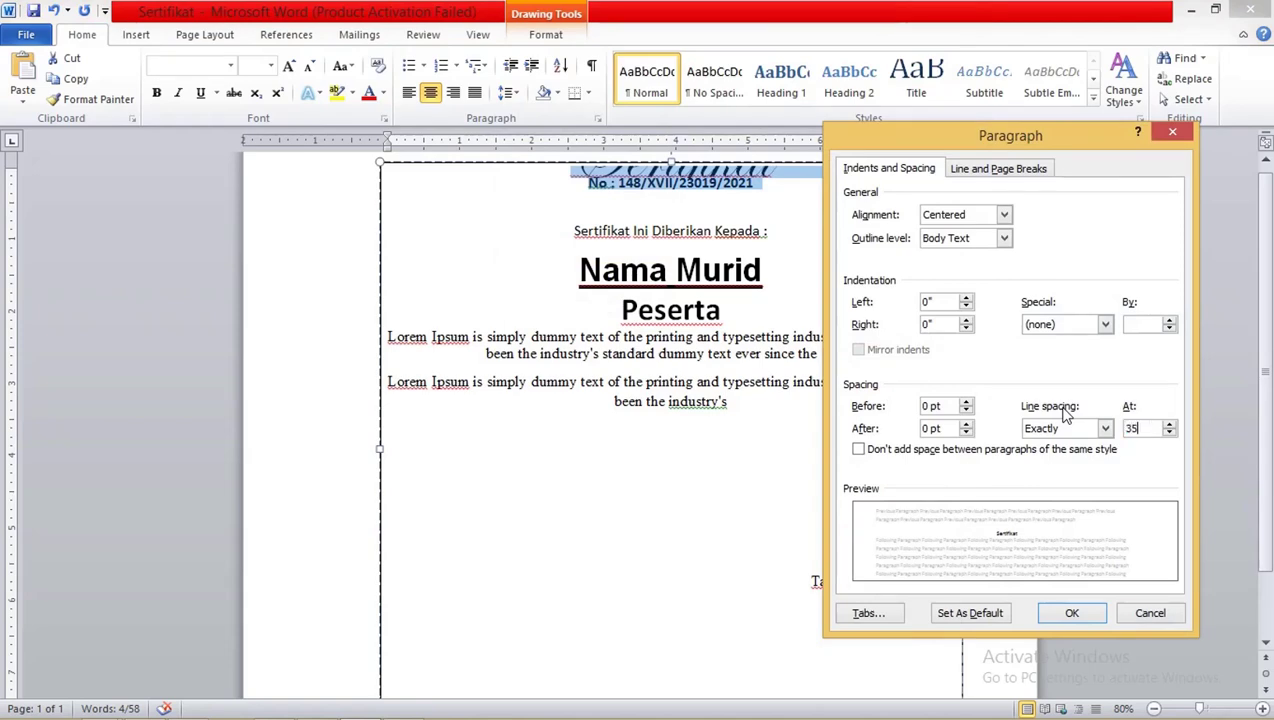
left_click(1084, 614)
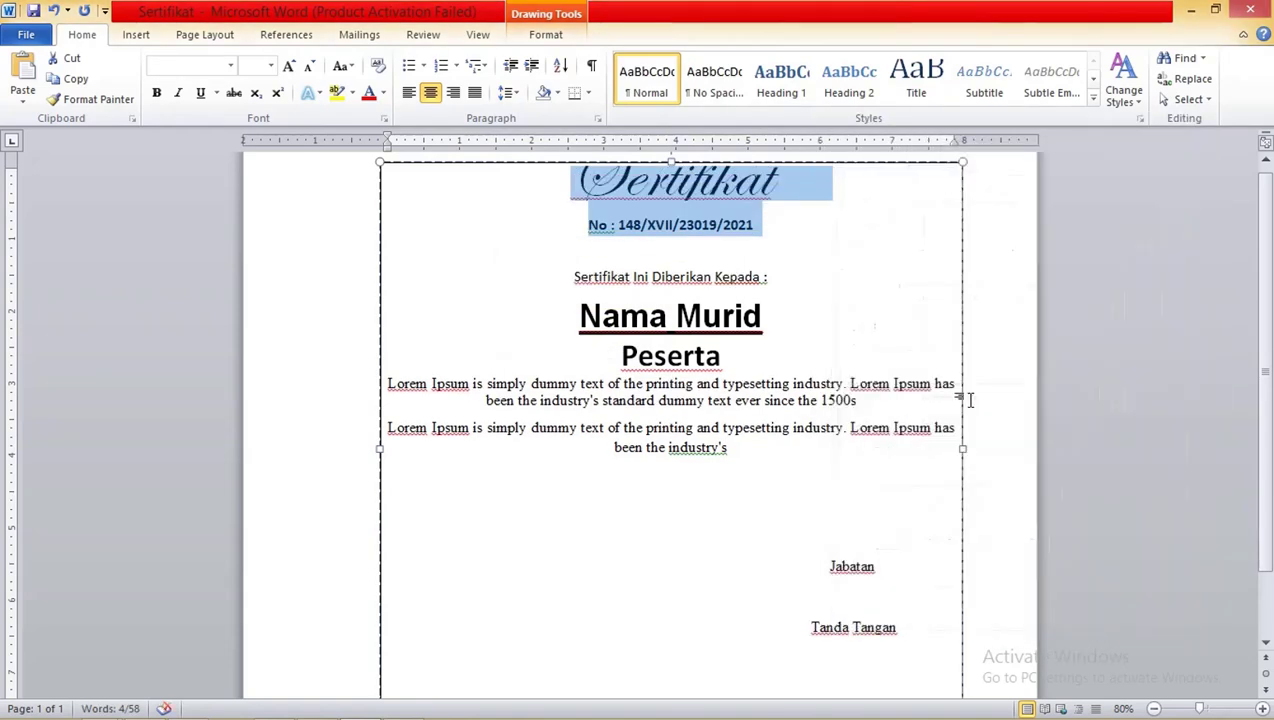
left_click(507, 92)
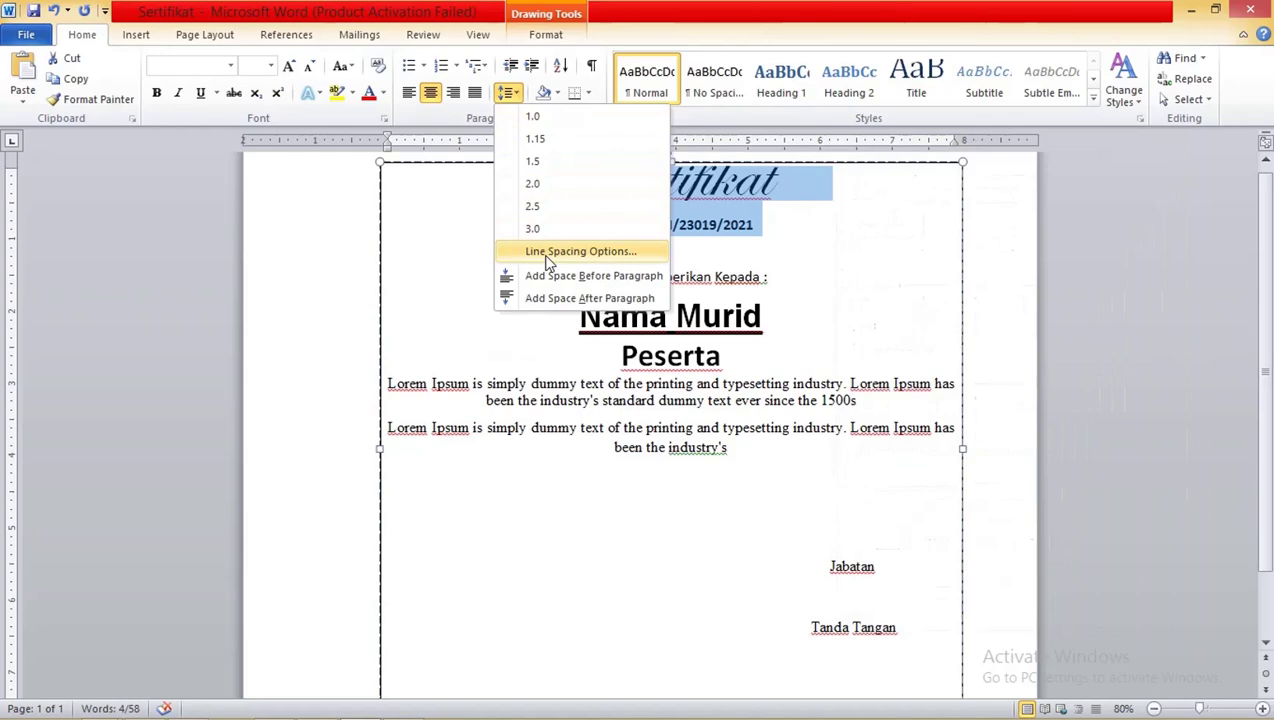
left_click(548, 255)
double_click(1143, 430)
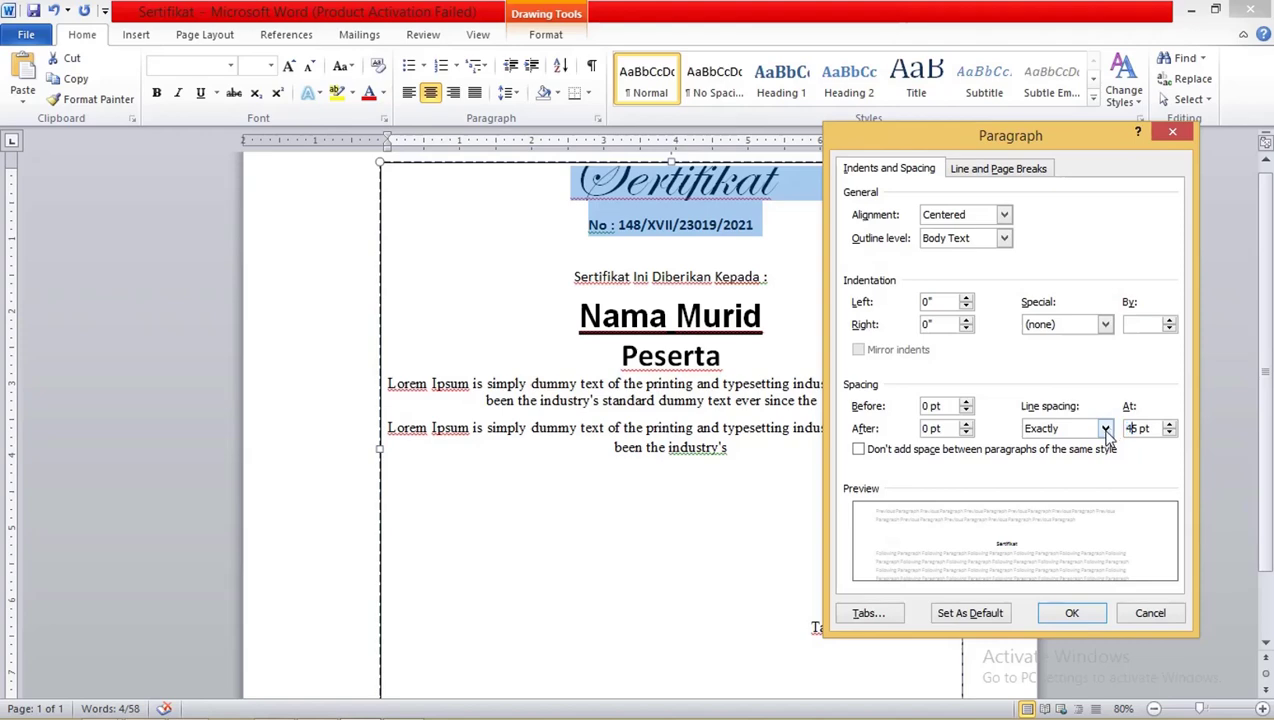
left_click(1067, 617)
Reset the Sertifikat title to single line spacing.
left_click(716, 216)
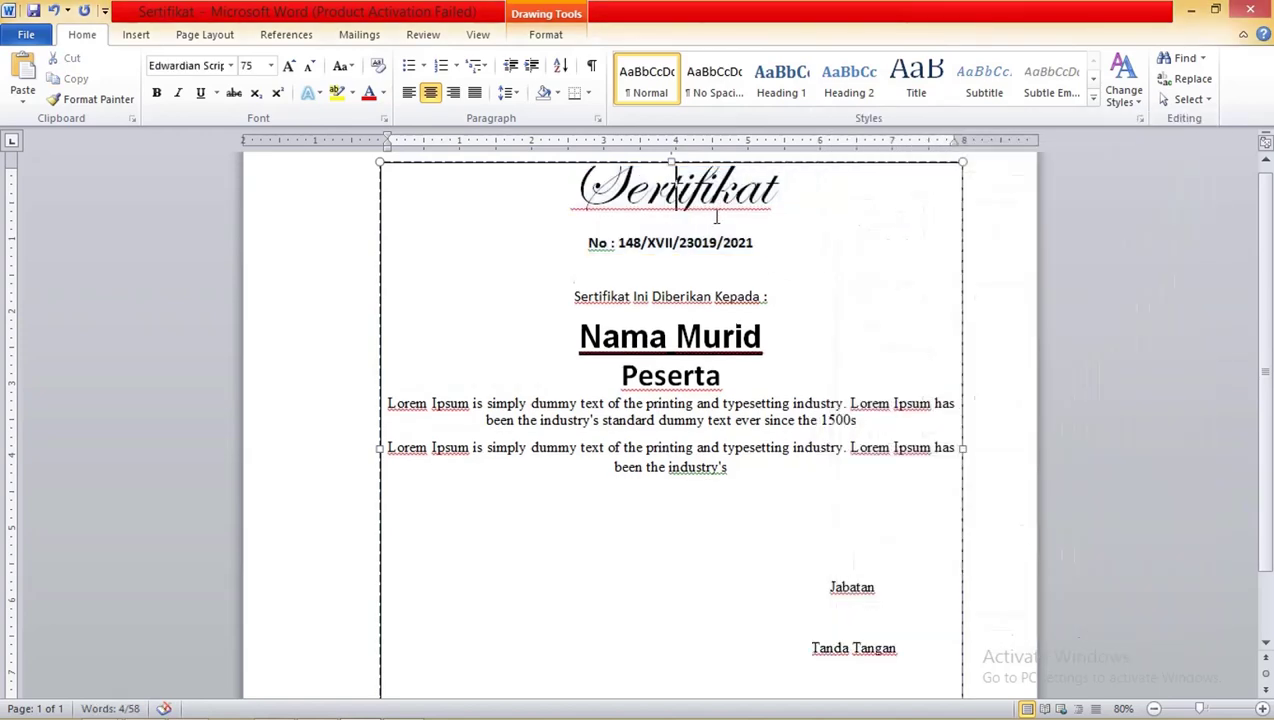
left_click(772, 238)
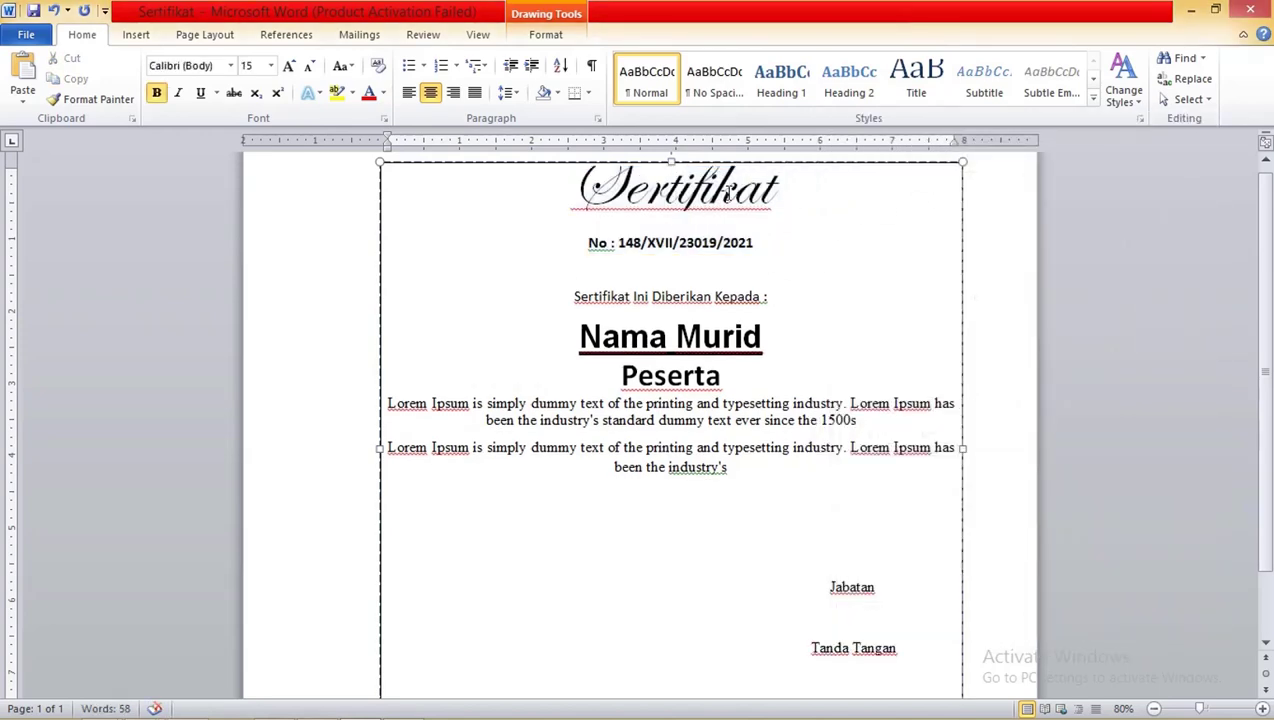
left_click_drag(792, 200, 535, 193)
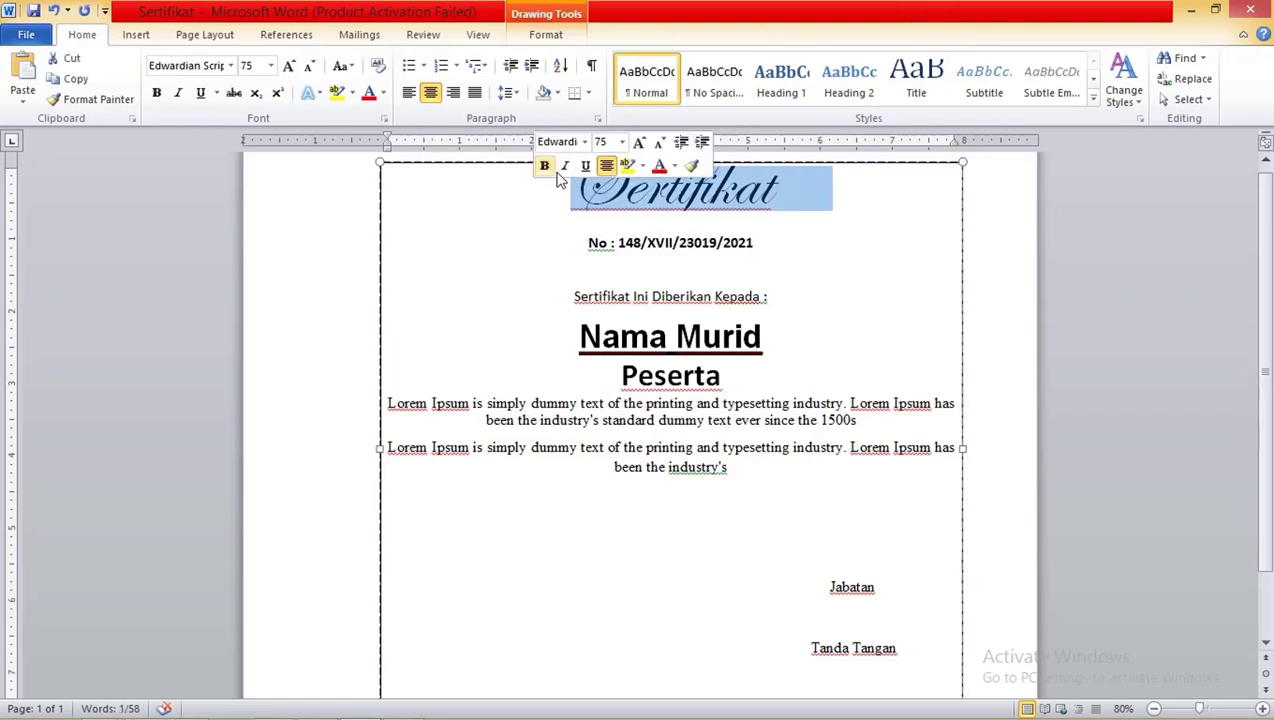
left_click(513, 92)
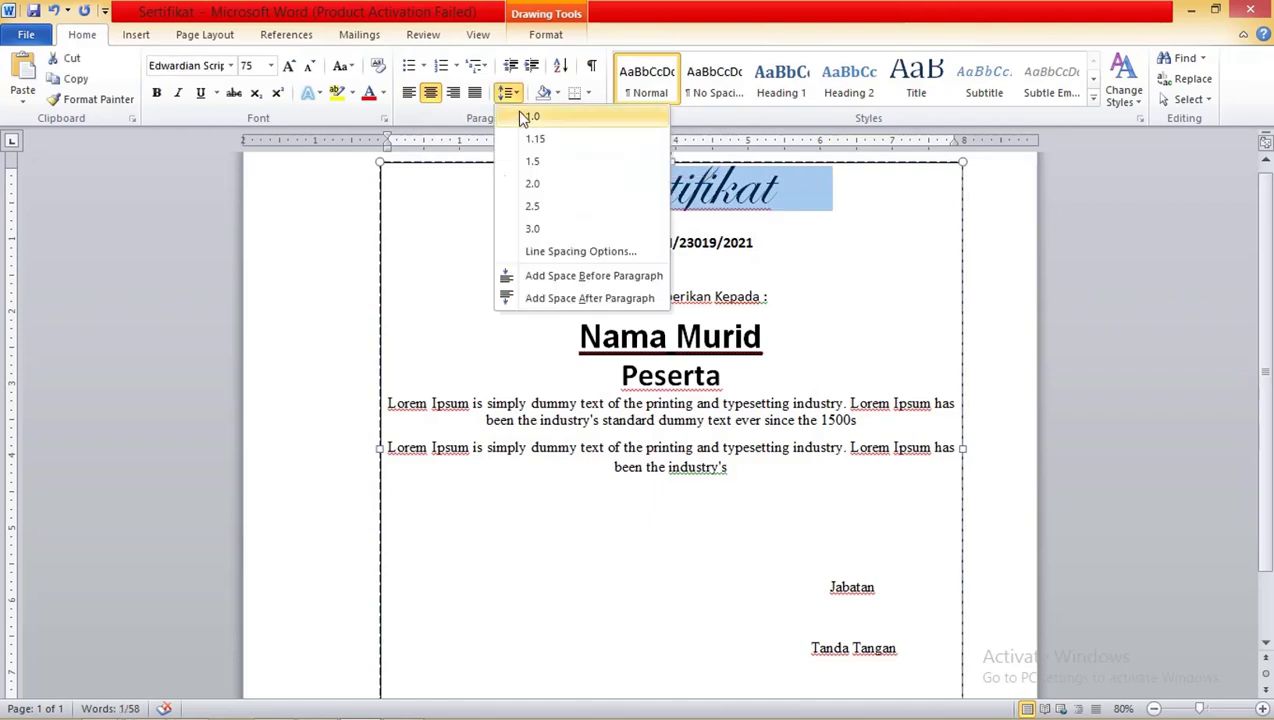
left_click(523, 115)
Set the No : 148/XVII/23019/2021 line to exact 25 pt spacing.
left_click(711, 286)
left_click_drag(785, 287, 585, 268)
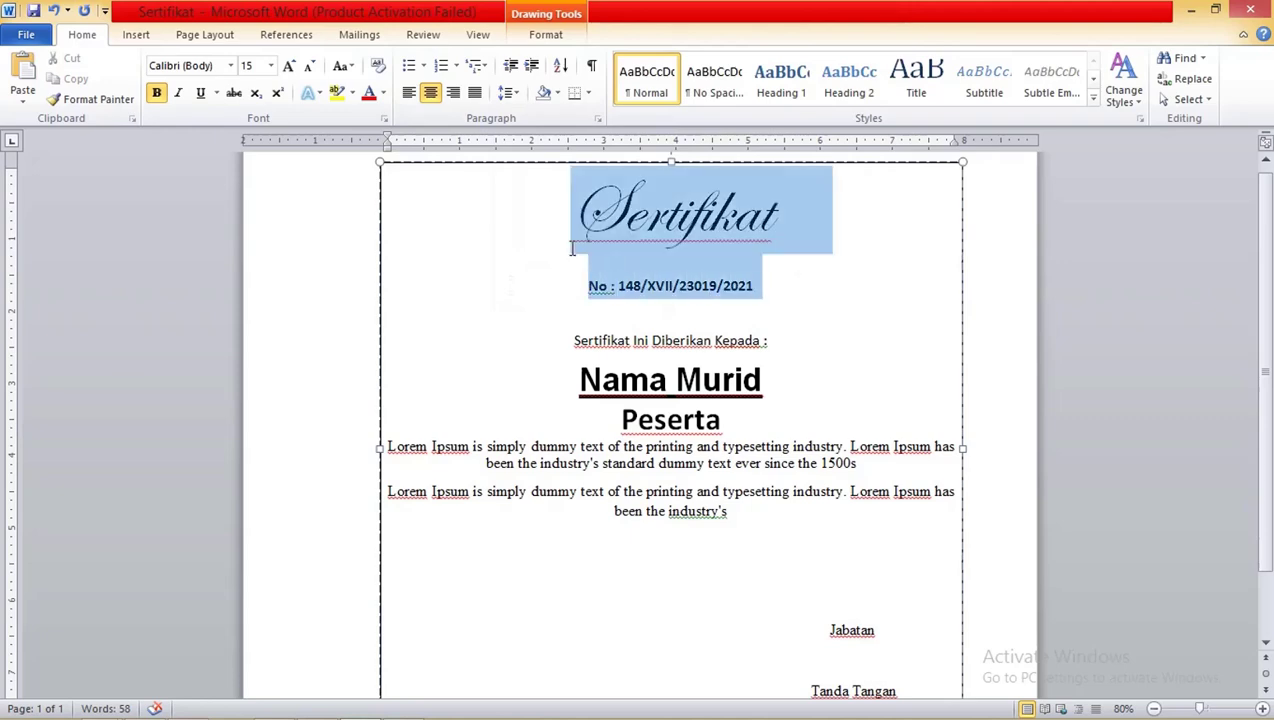
left_click(513, 92)
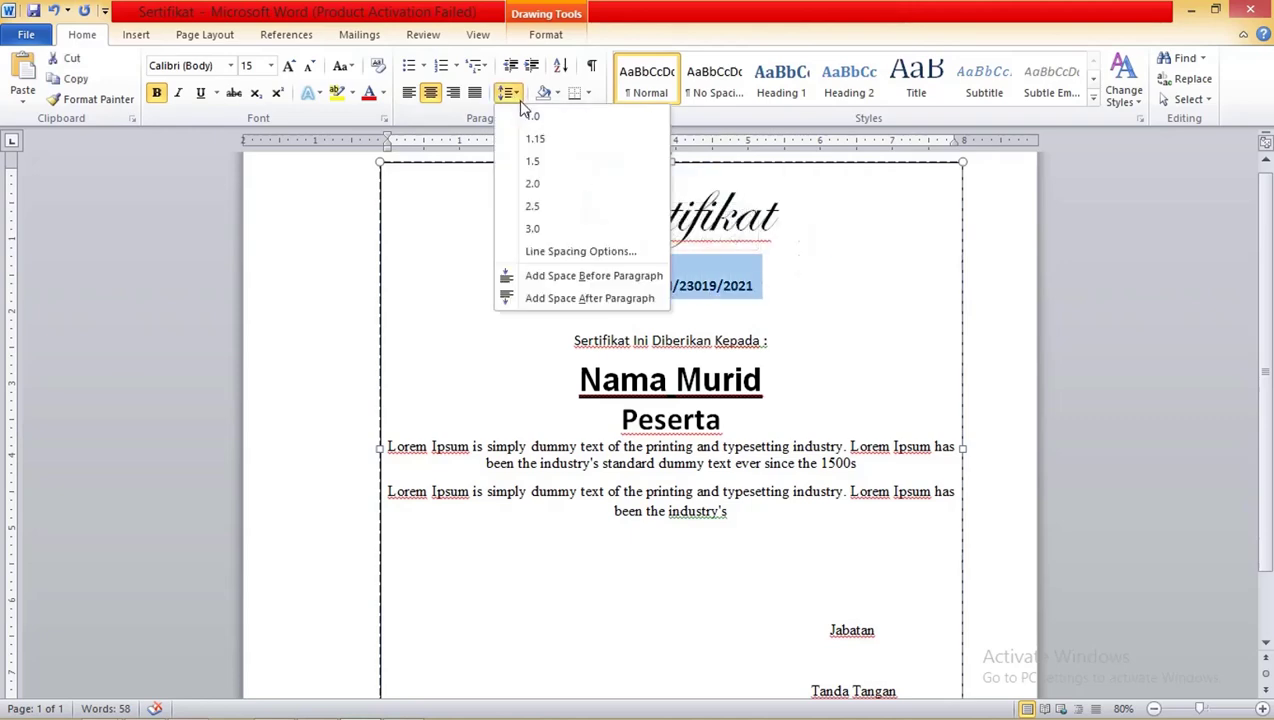
left_click(575, 251)
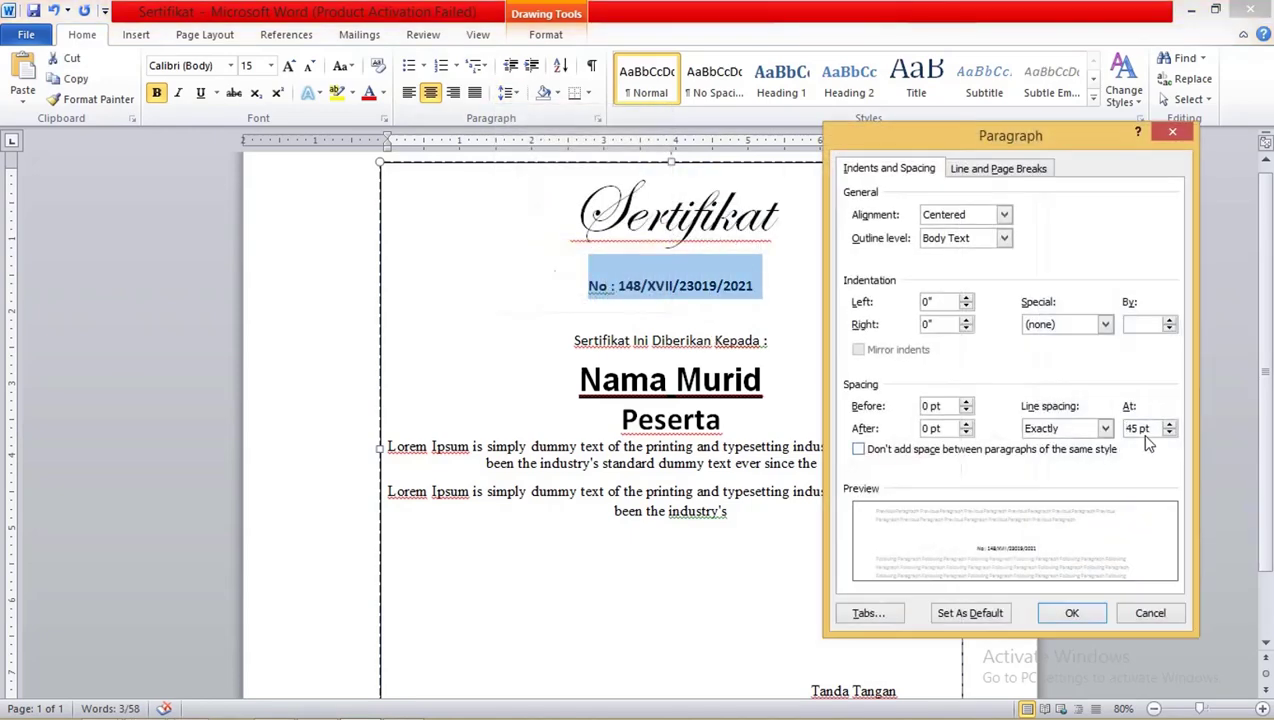
type("25")
left_click(1070, 614)
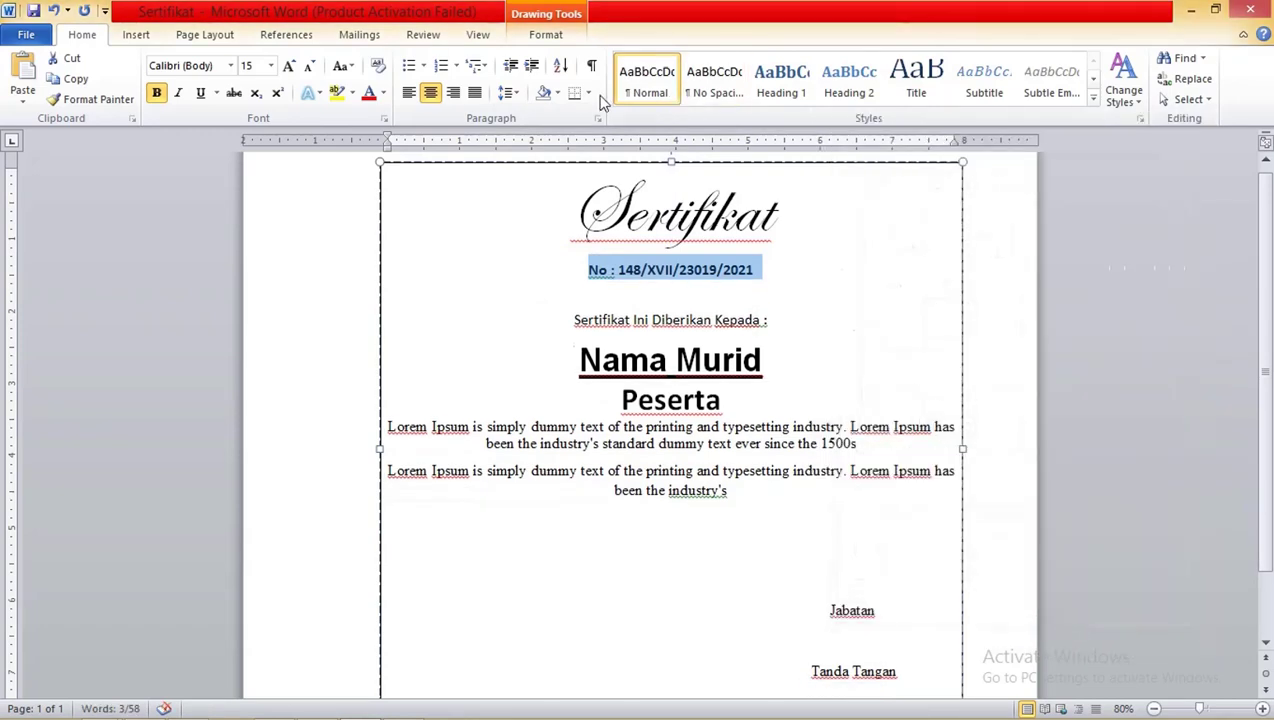
Reduce the No line's exact spacing to 20 pt.
left_click(509, 93)
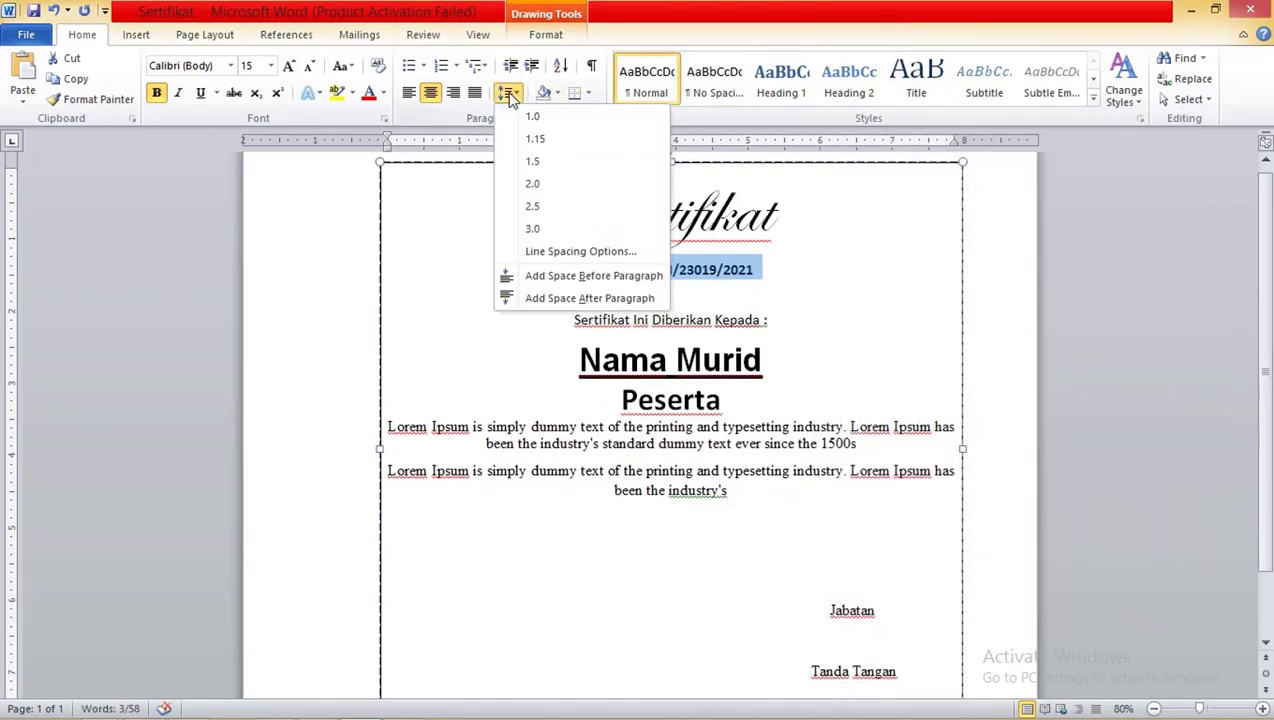
left_click(563, 252)
left_click_drag(1152, 428, 1125, 428)
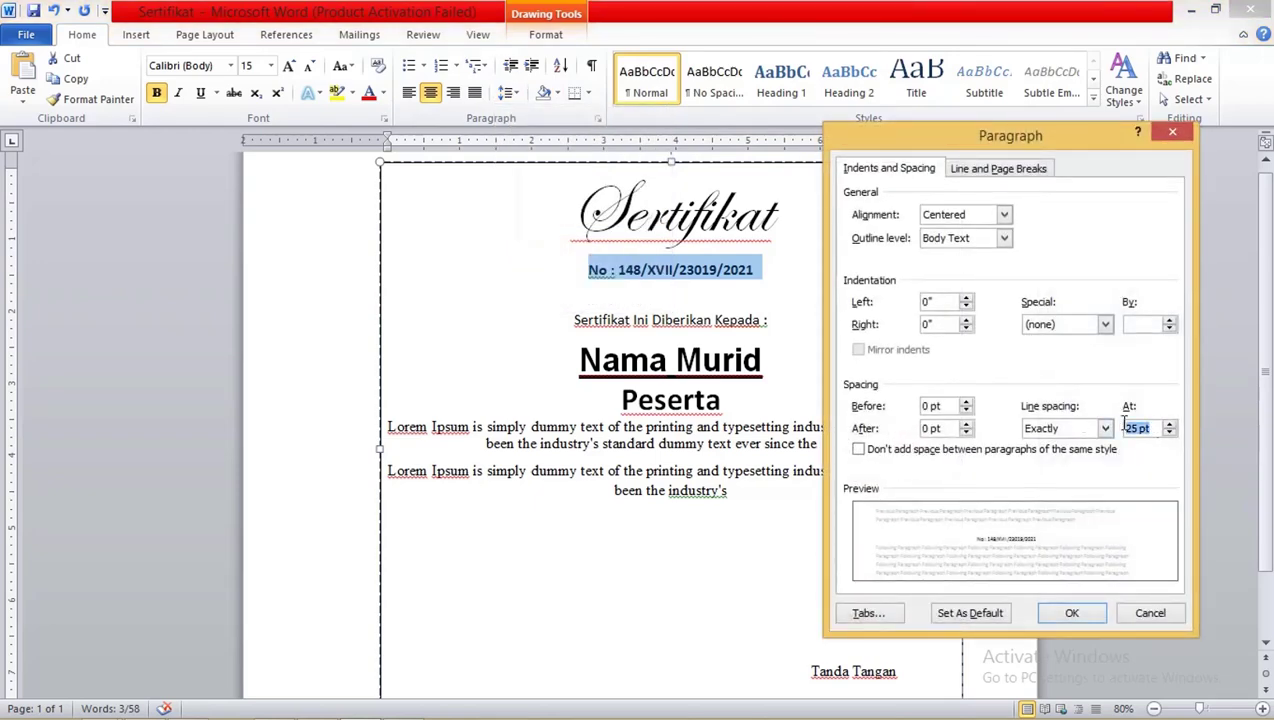
type("20")
left_click(1066, 609)
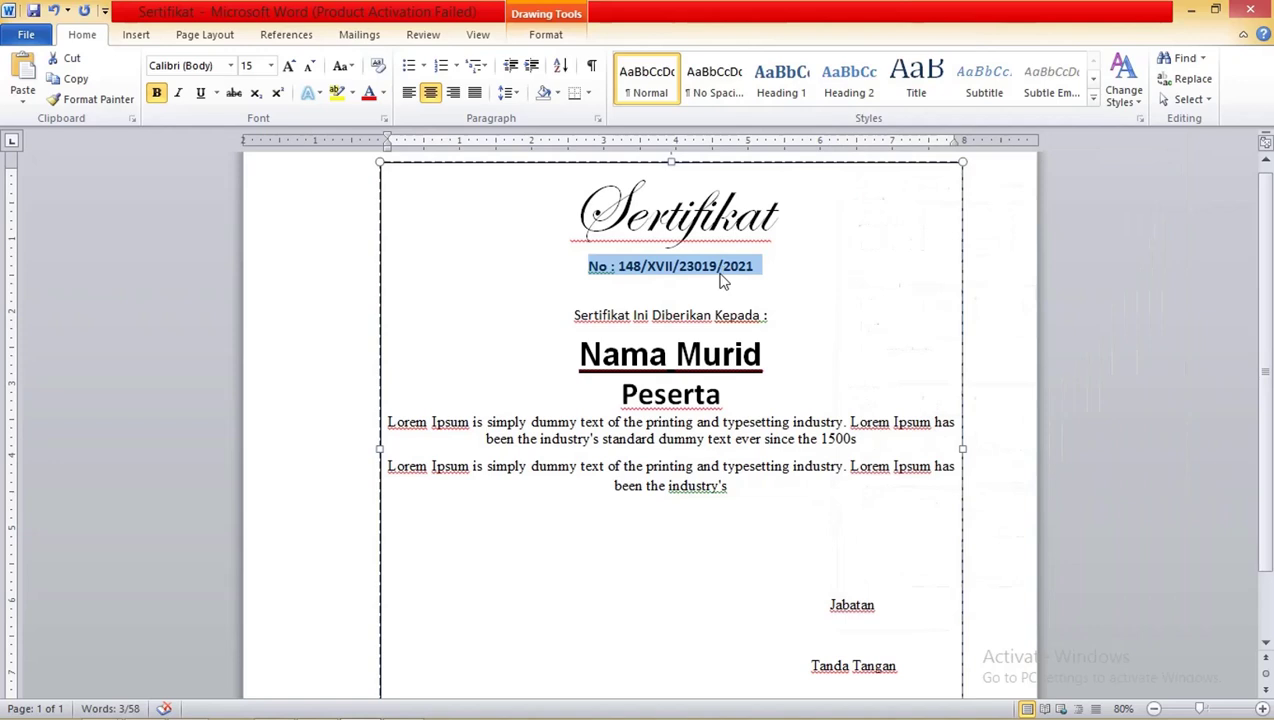
left_click(717, 266)
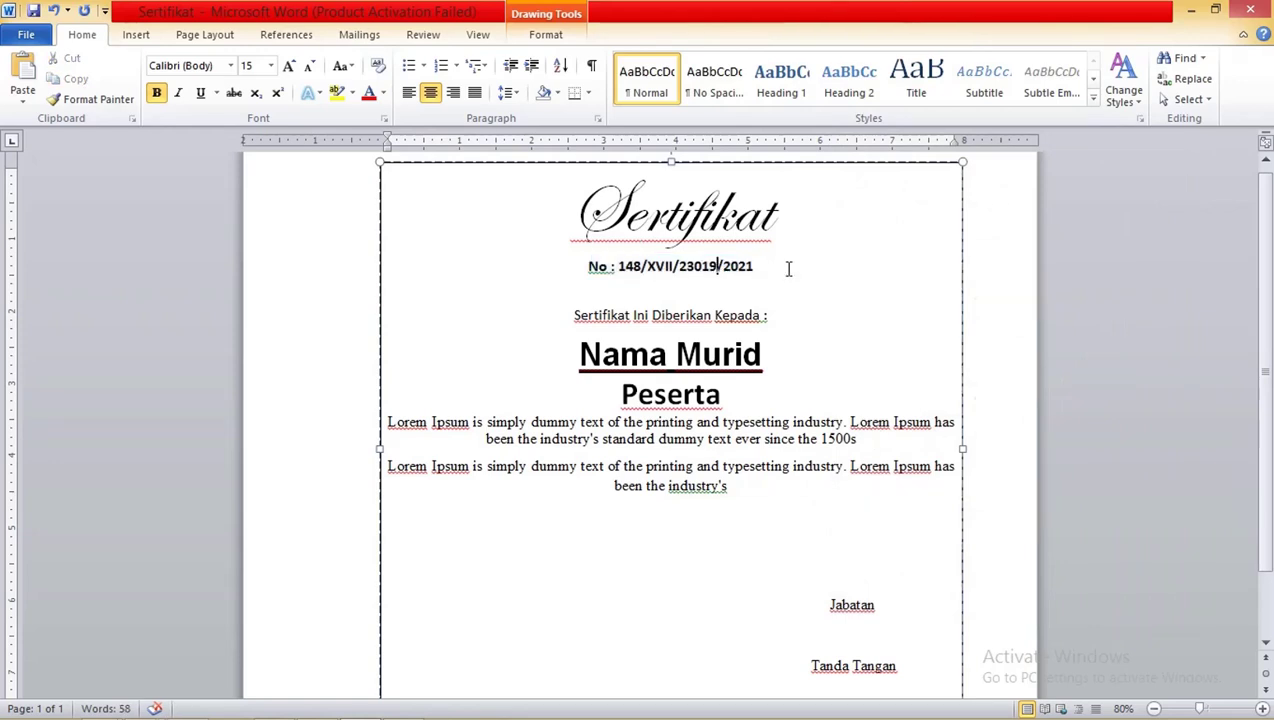
Enlarge the Sertifikat title font one step to 77 pt.
triple_click(834, 217)
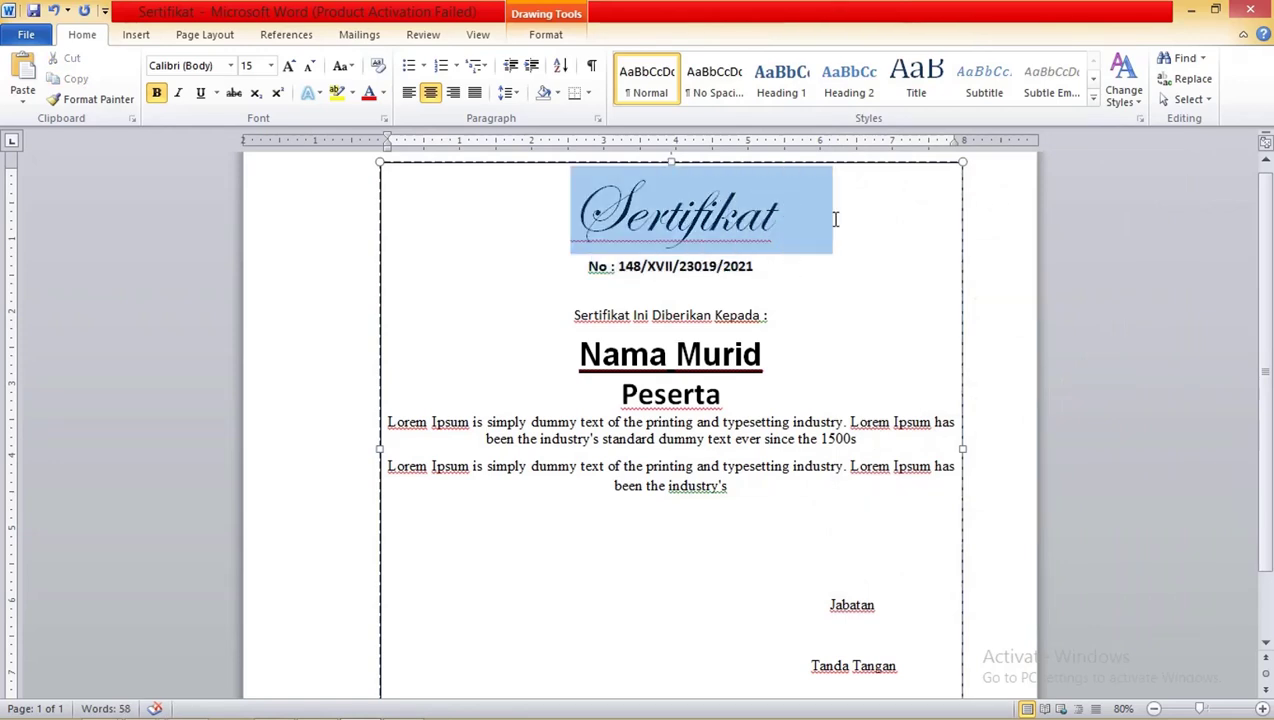
key("ctrl+bracketright")
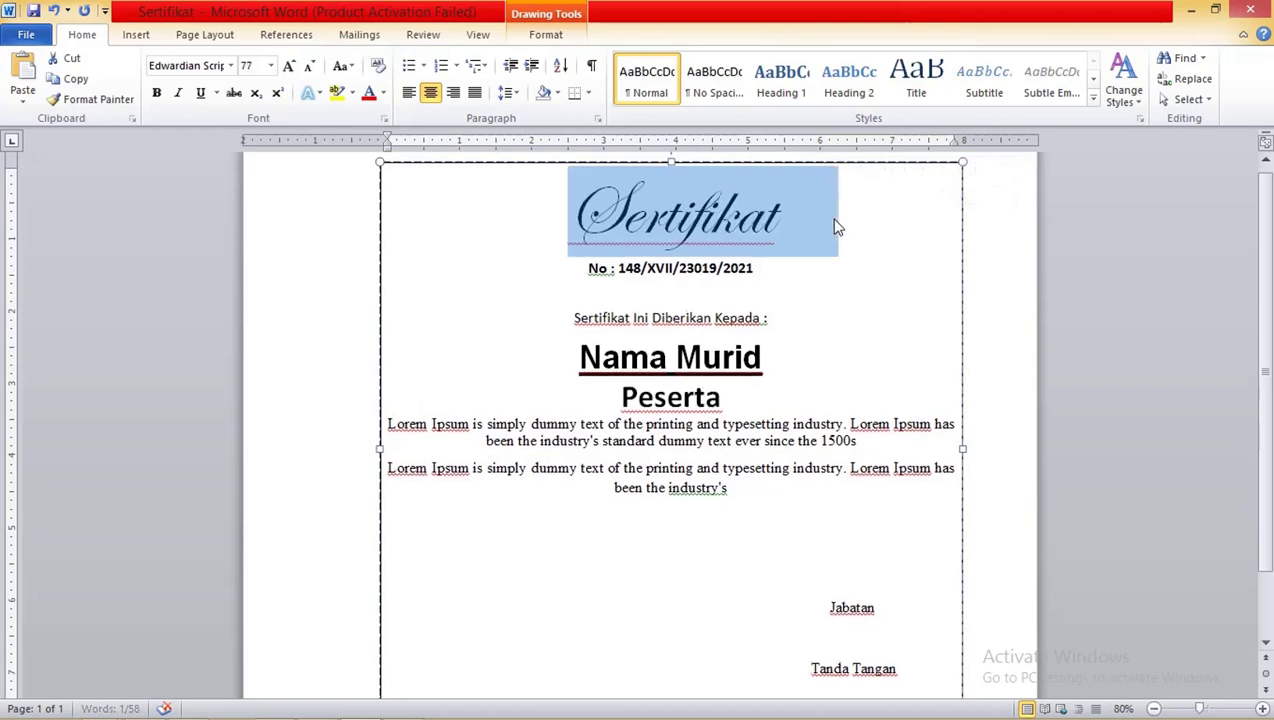
left_click(734, 287)
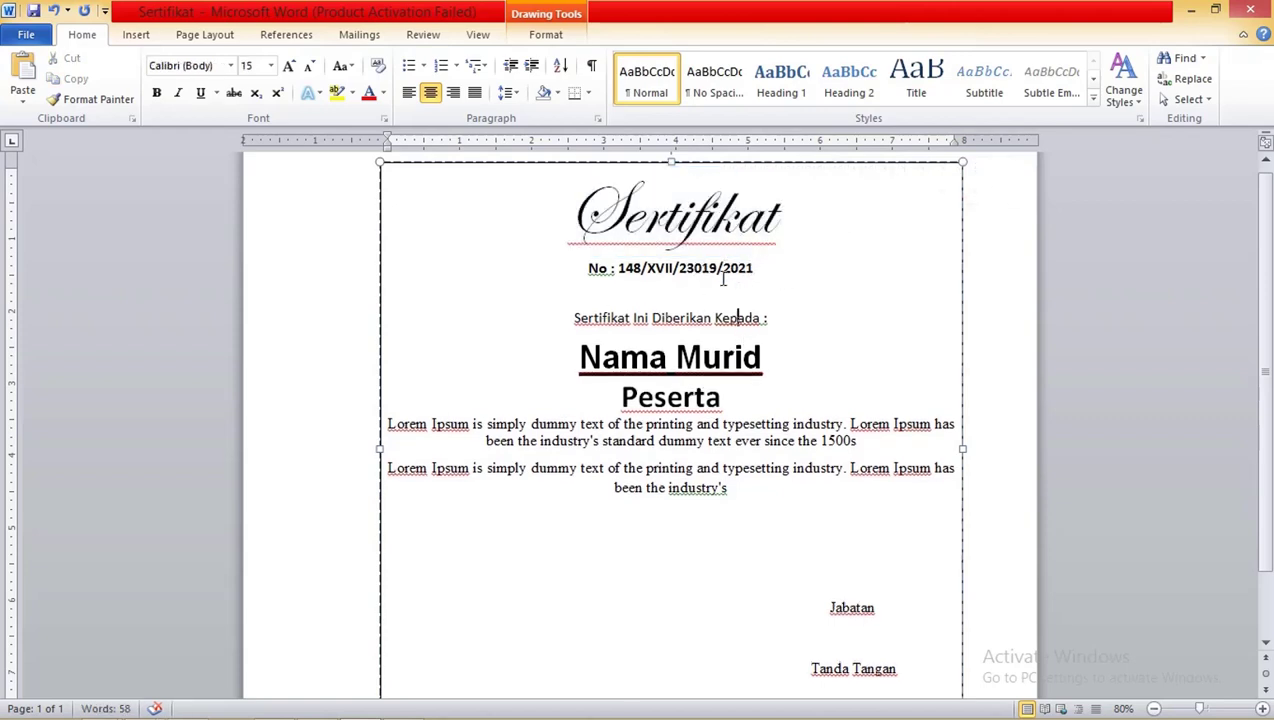
left_click(620, 268)
left_click(776, 277, "shift")
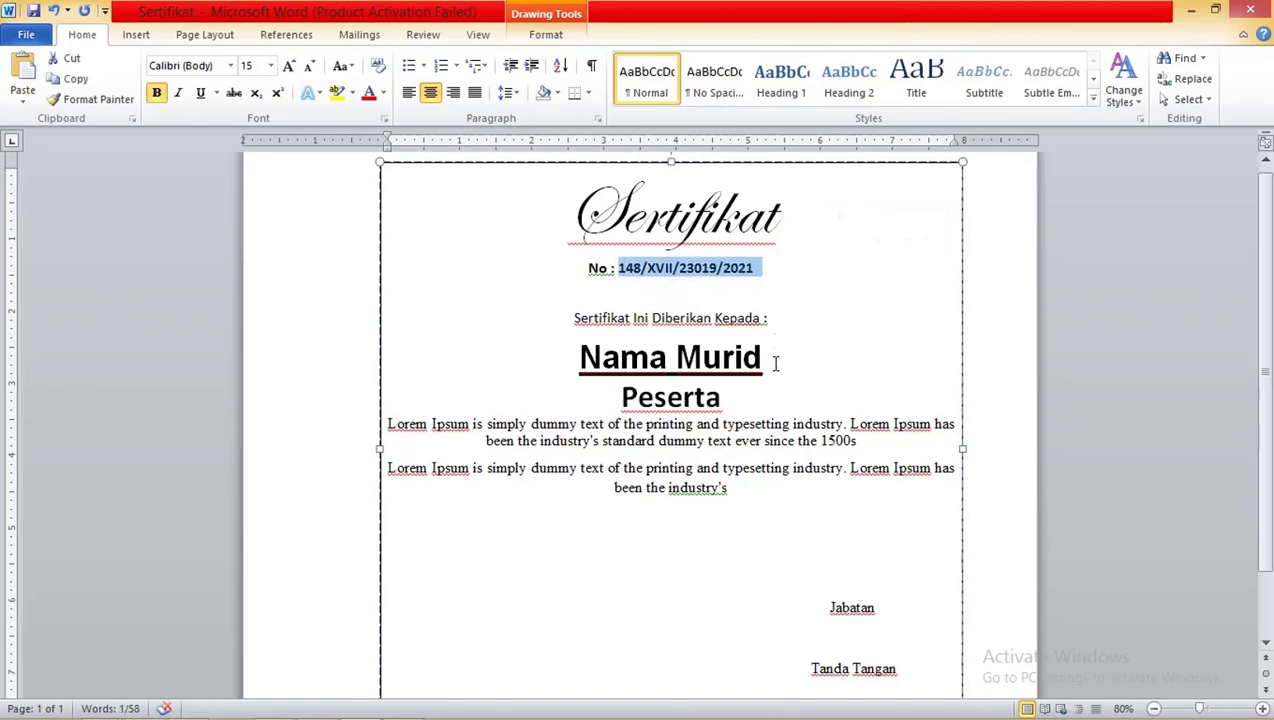
Select the certificate text box as an object rather than its Nama Murid and Peserta text.
left_click_drag(775, 364, 578, 358)
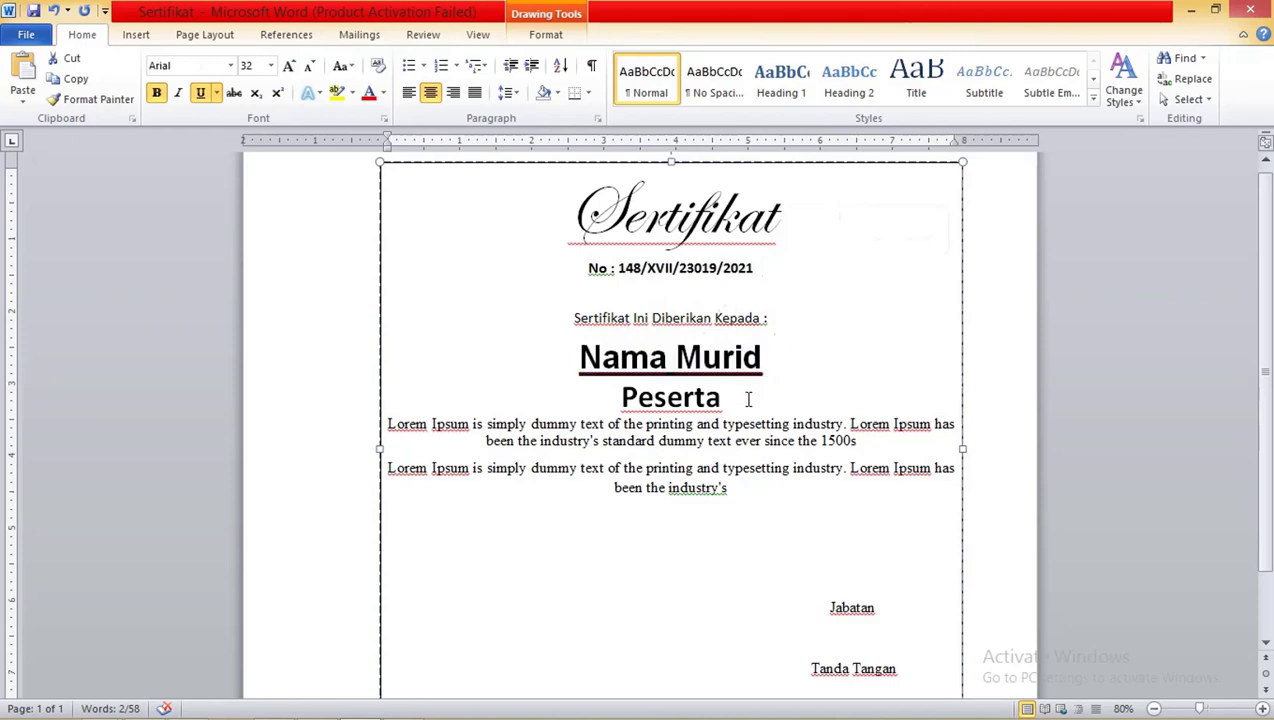
left_click_drag(748, 399, 616, 397)
scroll(793, 538, "down", 1)
scroll(848, 465, "up", 1)
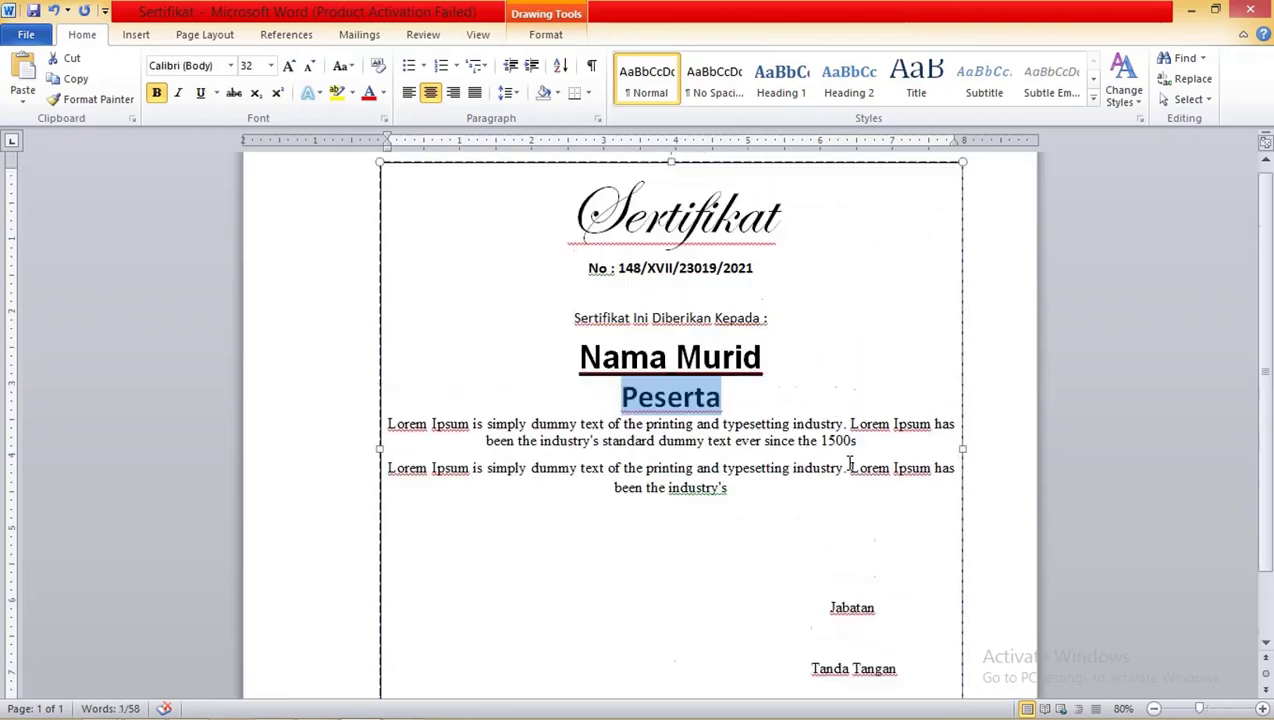
left_click(579, 168)
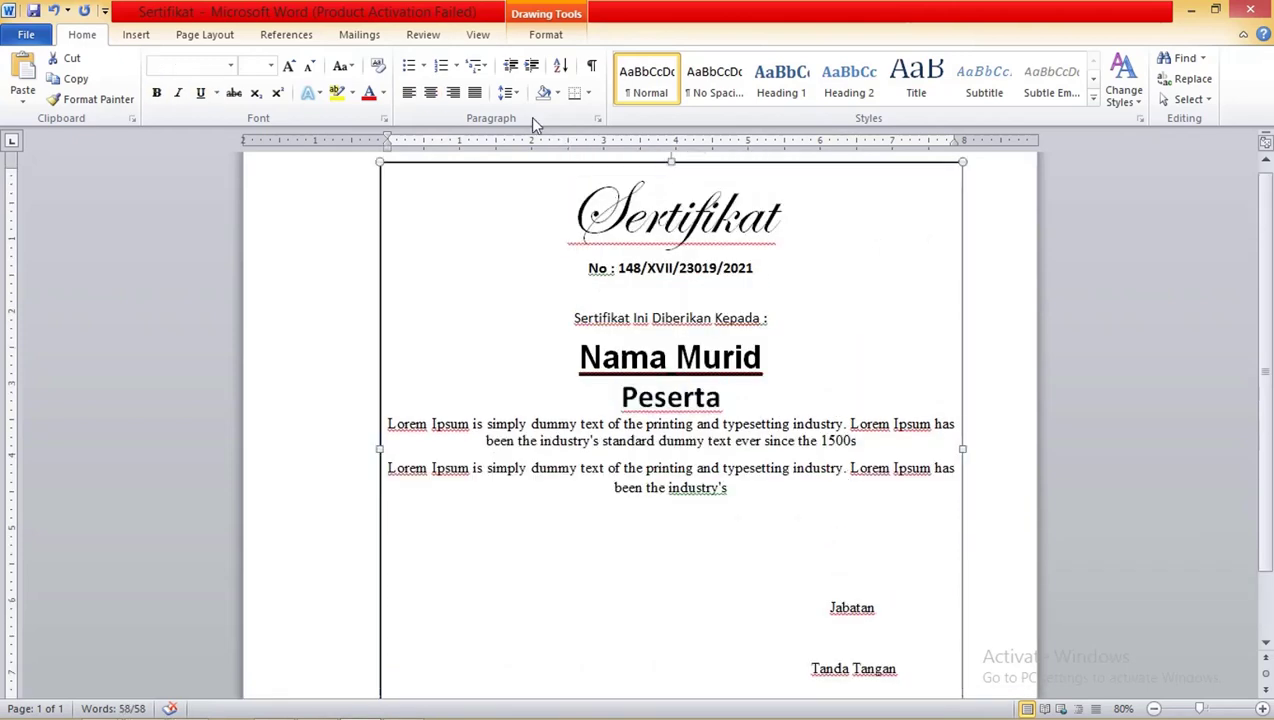
Give the certificate text box No Fill and No Outline.
left_click(543, 36)
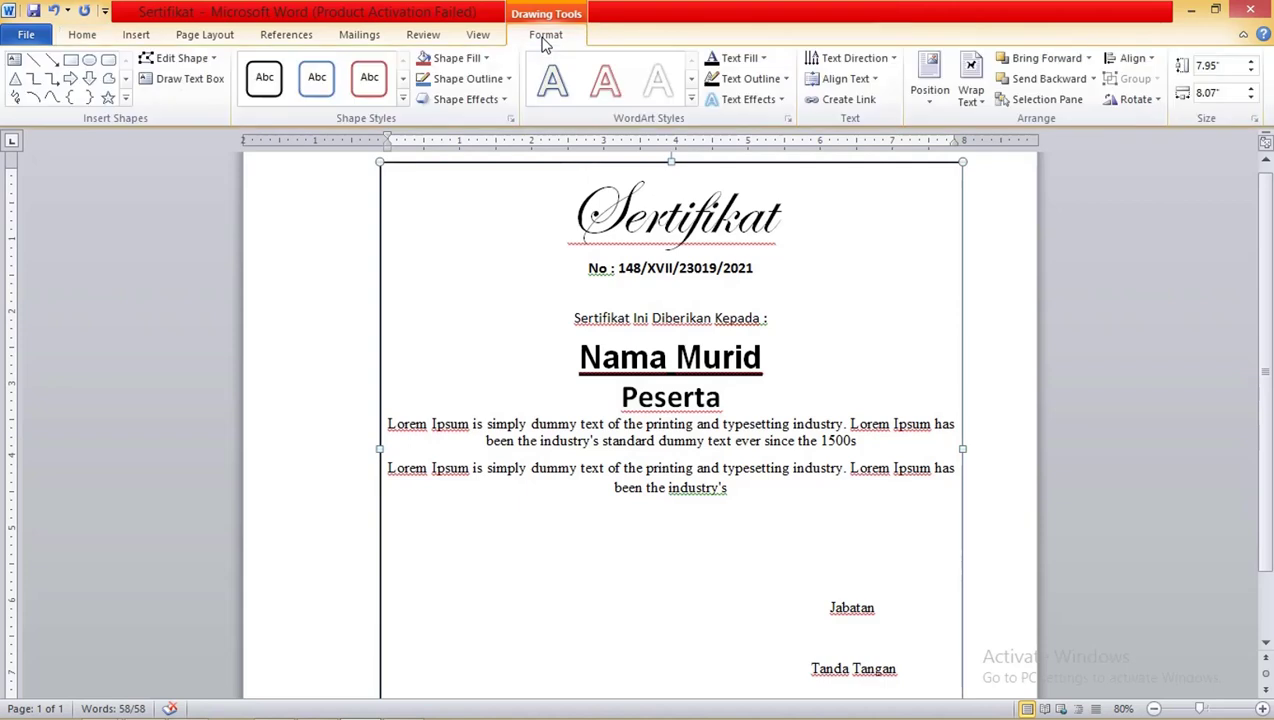
left_click(461, 63)
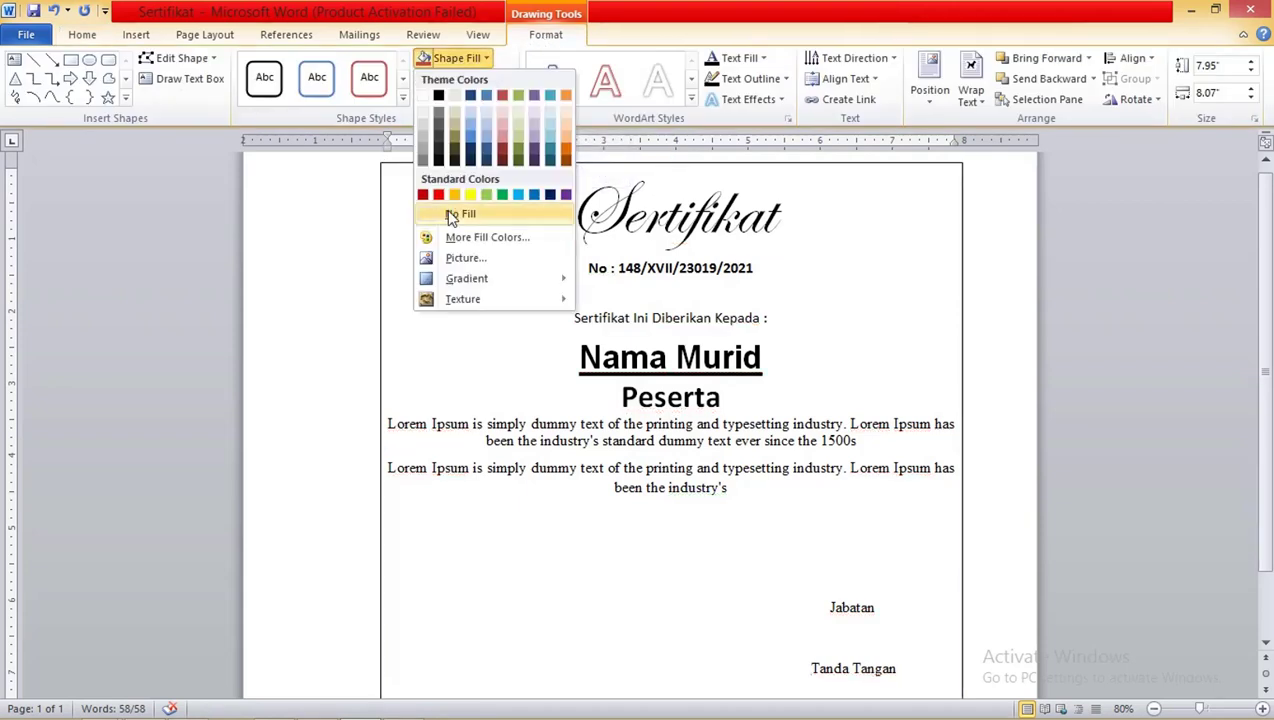
left_click(452, 218)
left_click(468, 78)
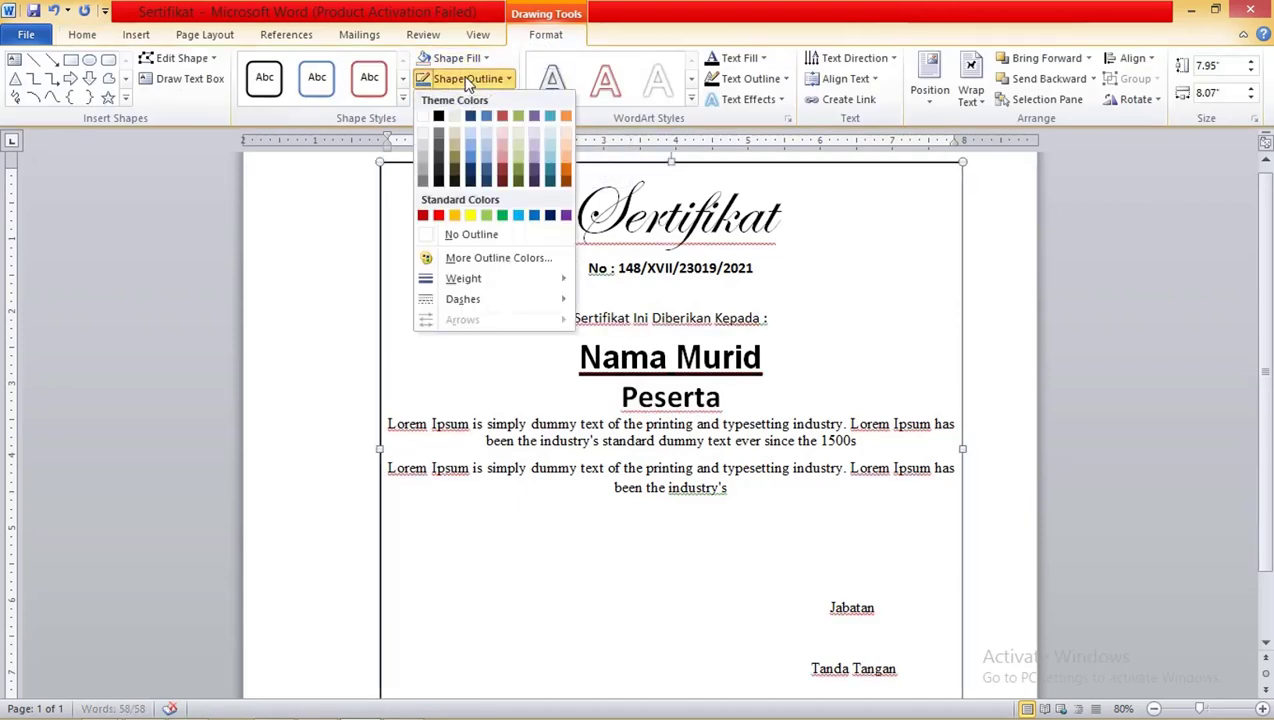
left_click(465, 235)
left_click(930, 298)
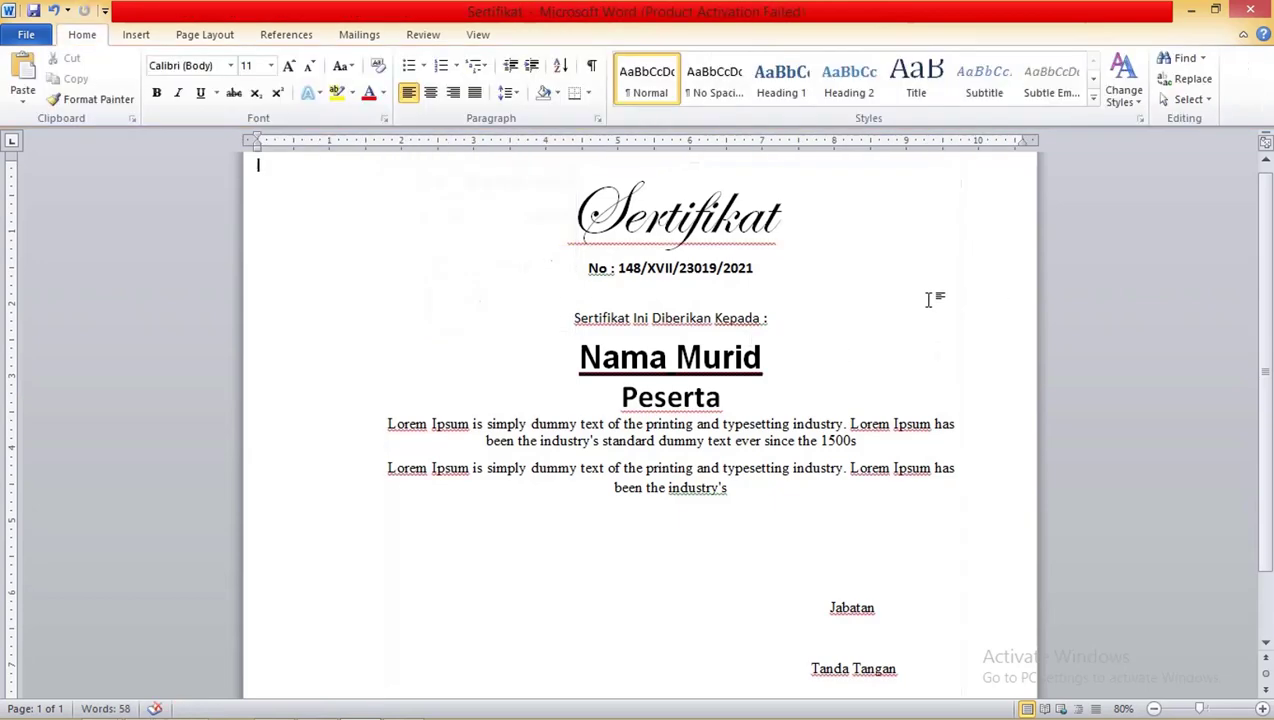
Bold the Jabatan and Tanda Tangan lines with Ctrl+B.
scroll(621, 302, "down", 1)
left_click(670, 285)
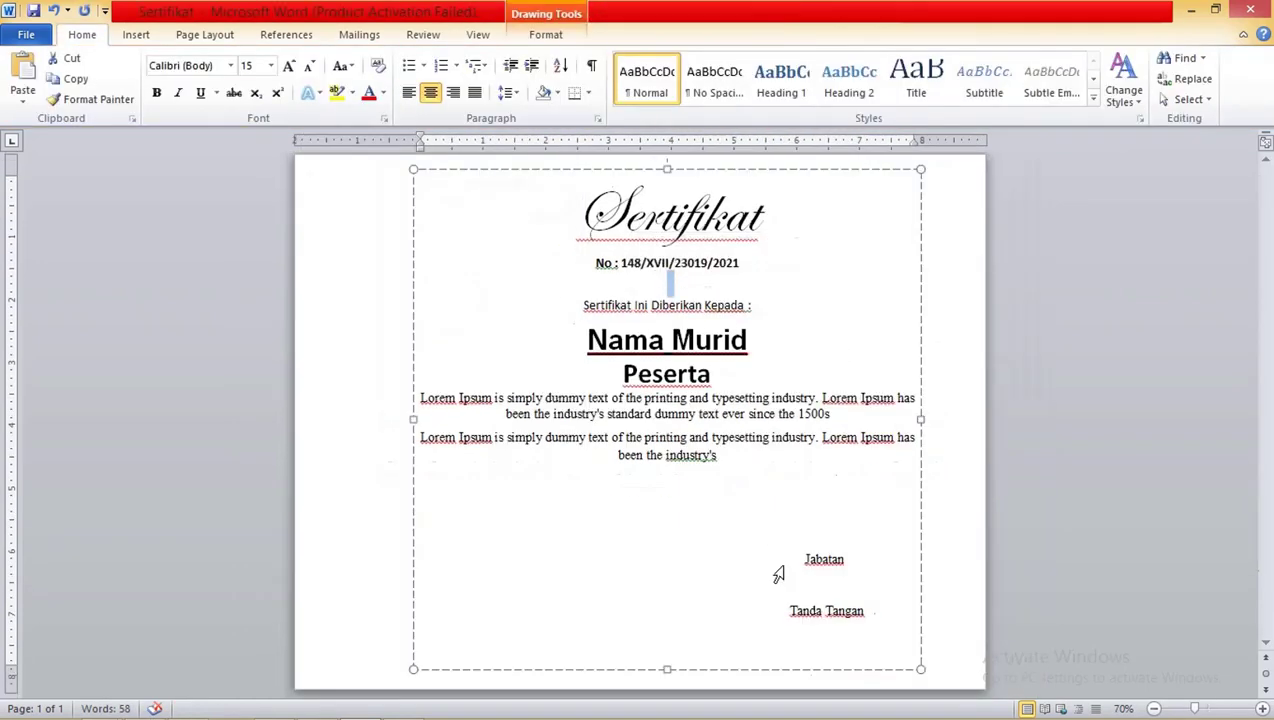
mouse_move(810, 558)
left_mouse_down()
mouse_move(853, 588)
mouse_move(799, 574)
mouse_move(800, 557)
left_mouse_up()
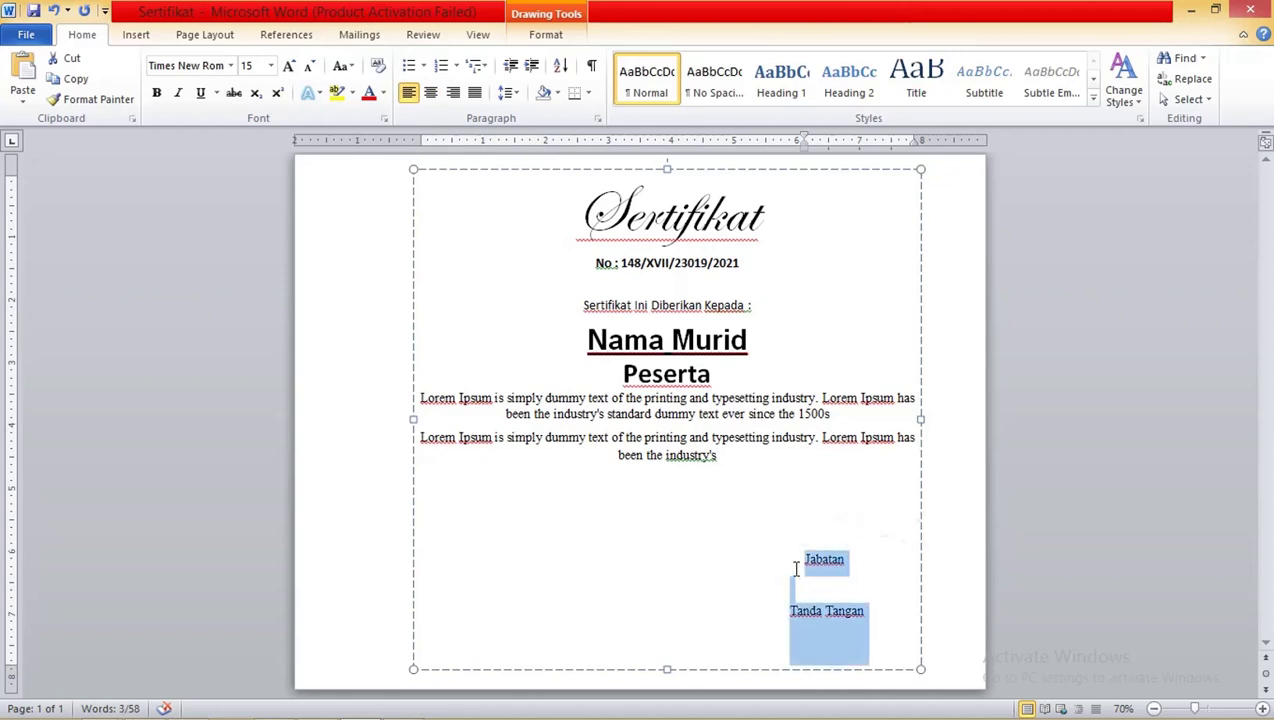
key("ctrl+b")
left_click(690, 272)
left_click(326, 189)
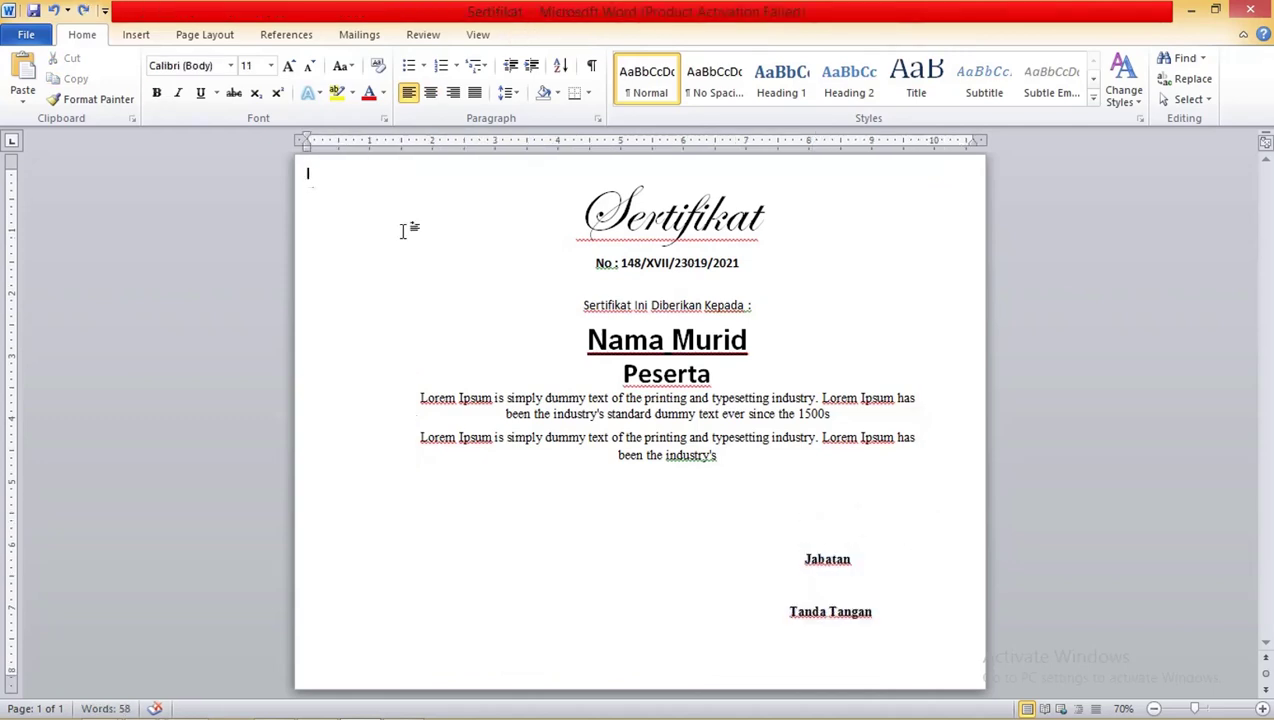
left_click(590, 276)
left_click(370, 193)
left_click(636, 265)
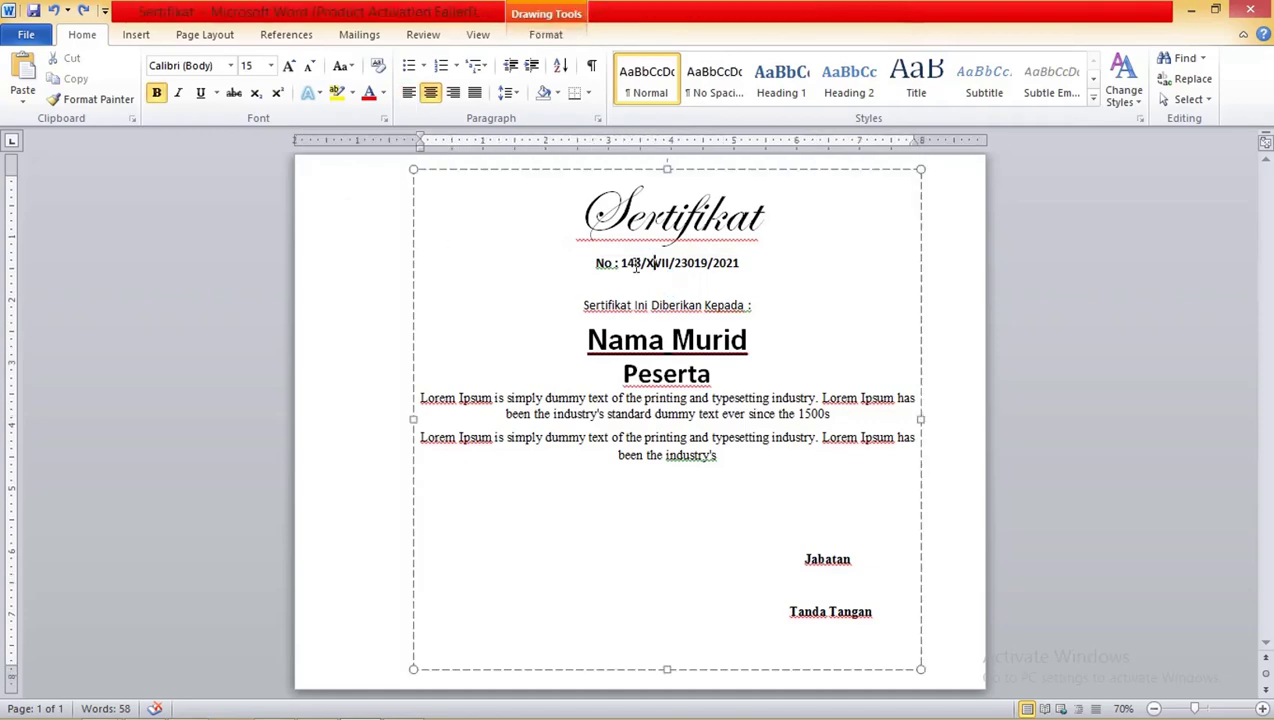
left_click(352, 195)
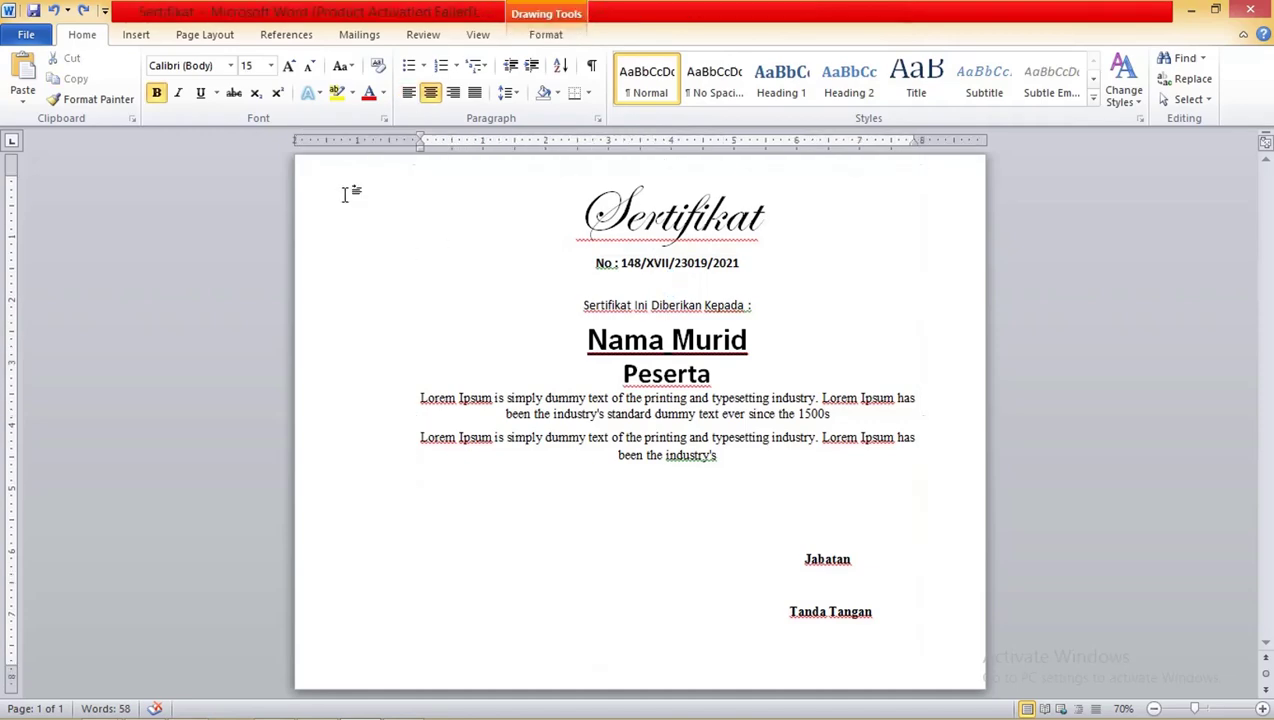
left_click(136, 34)
Insert the Bg_Sertifikat image from the Vidio Ke-4 folder into the certificate.
left_click(196, 76)
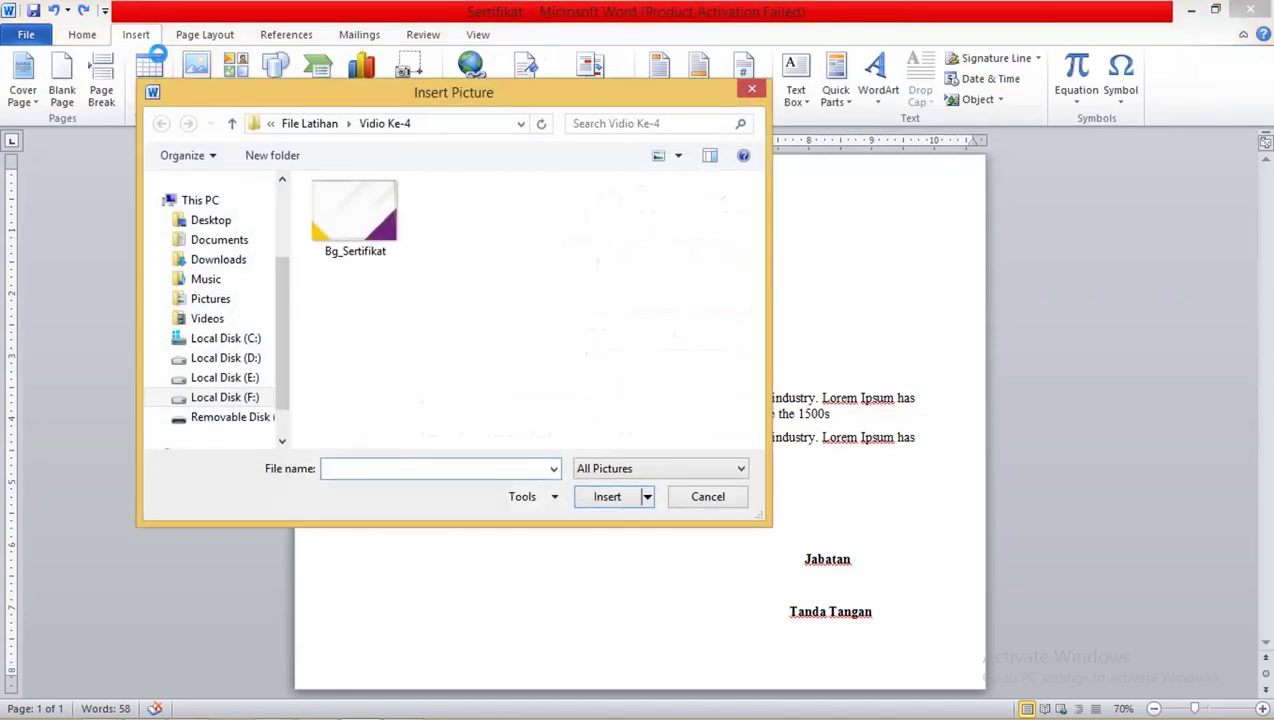
left_click(400, 212)
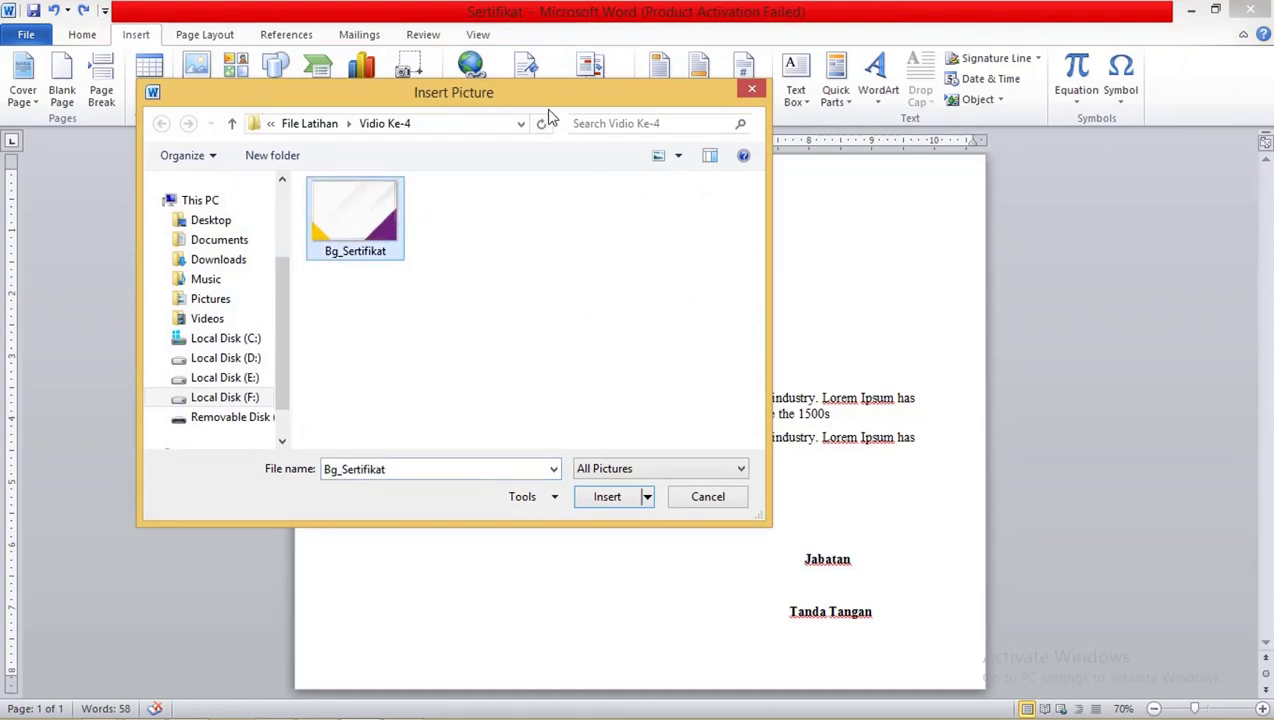
left_click_drag(522, 99, 561, 154)
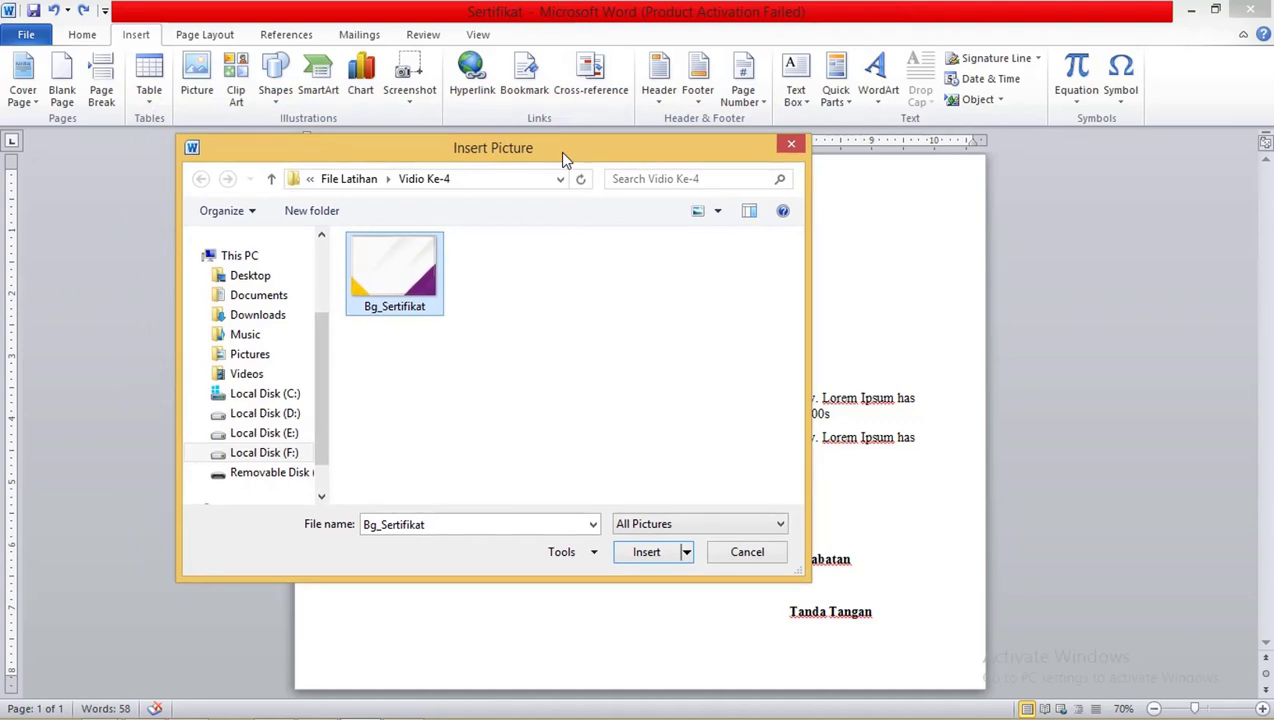
left_click_drag(561, 153, 534, 153)
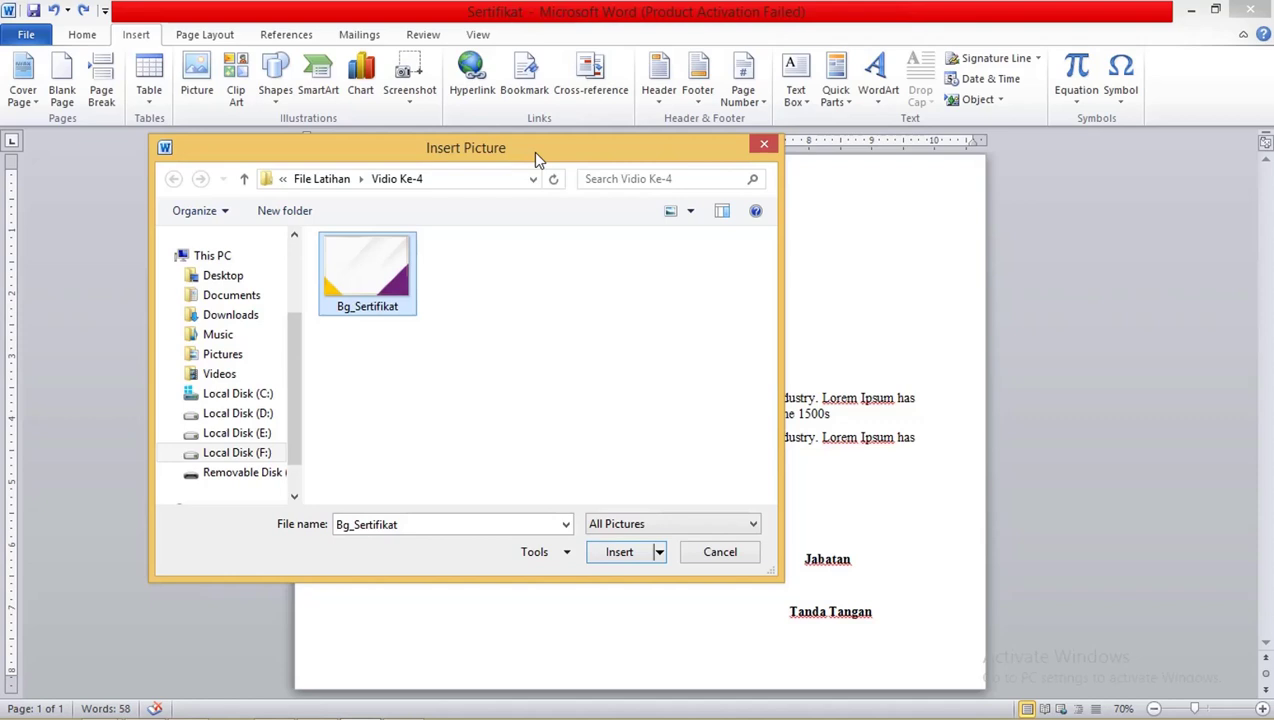
left_click_drag(532, 151, 494, 151)
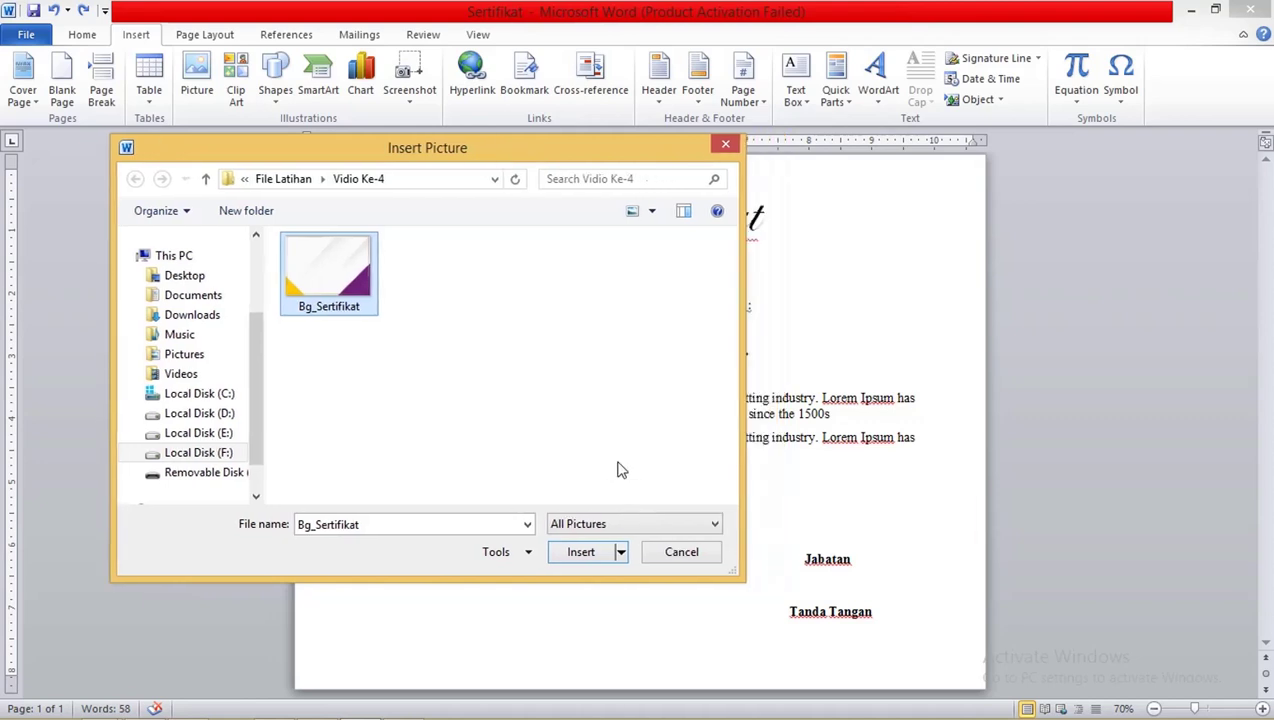
left_click(578, 555)
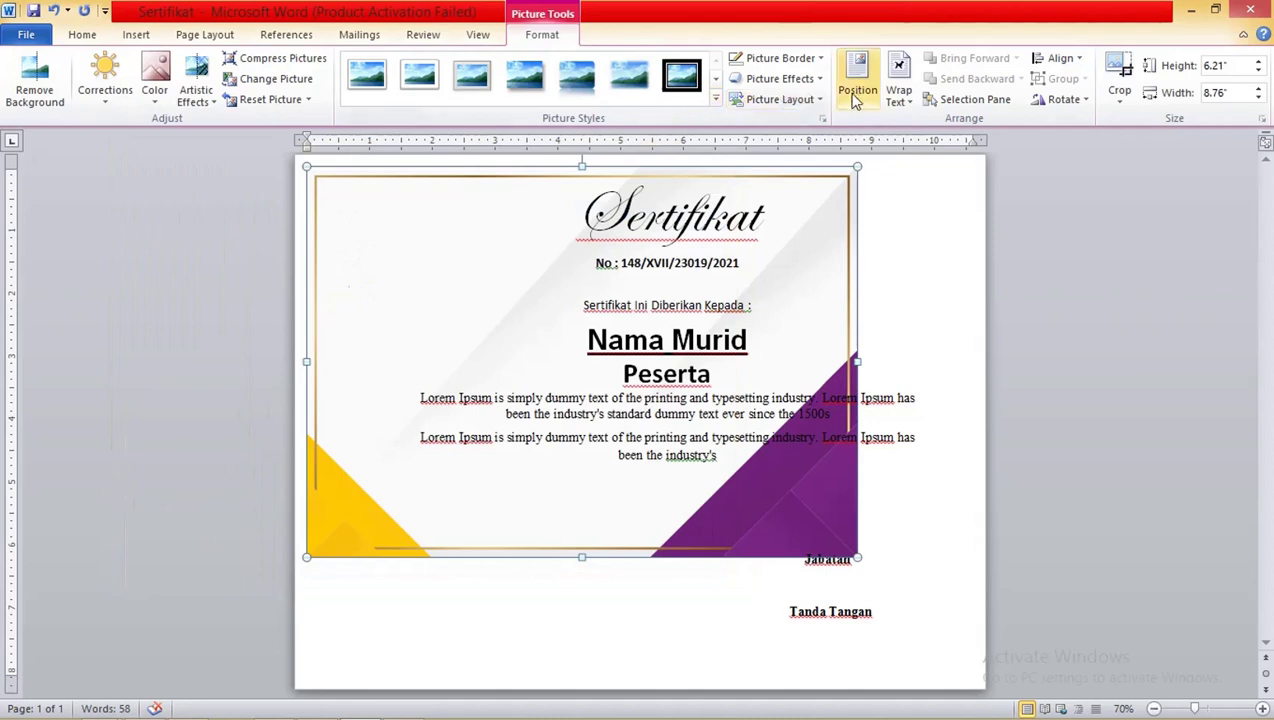
Centre the Bg_Sertifikat picture on the page and stretch it to cover the page.
left_click(866, 95)
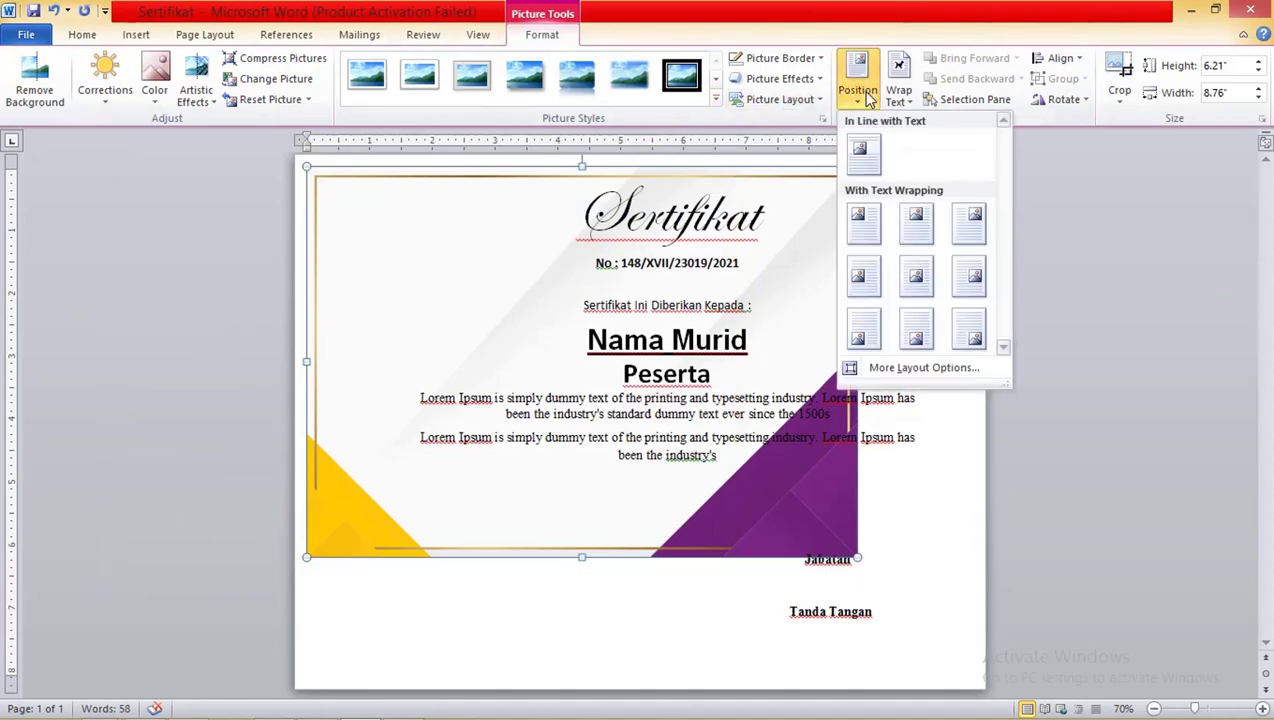
left_click(916, 276)
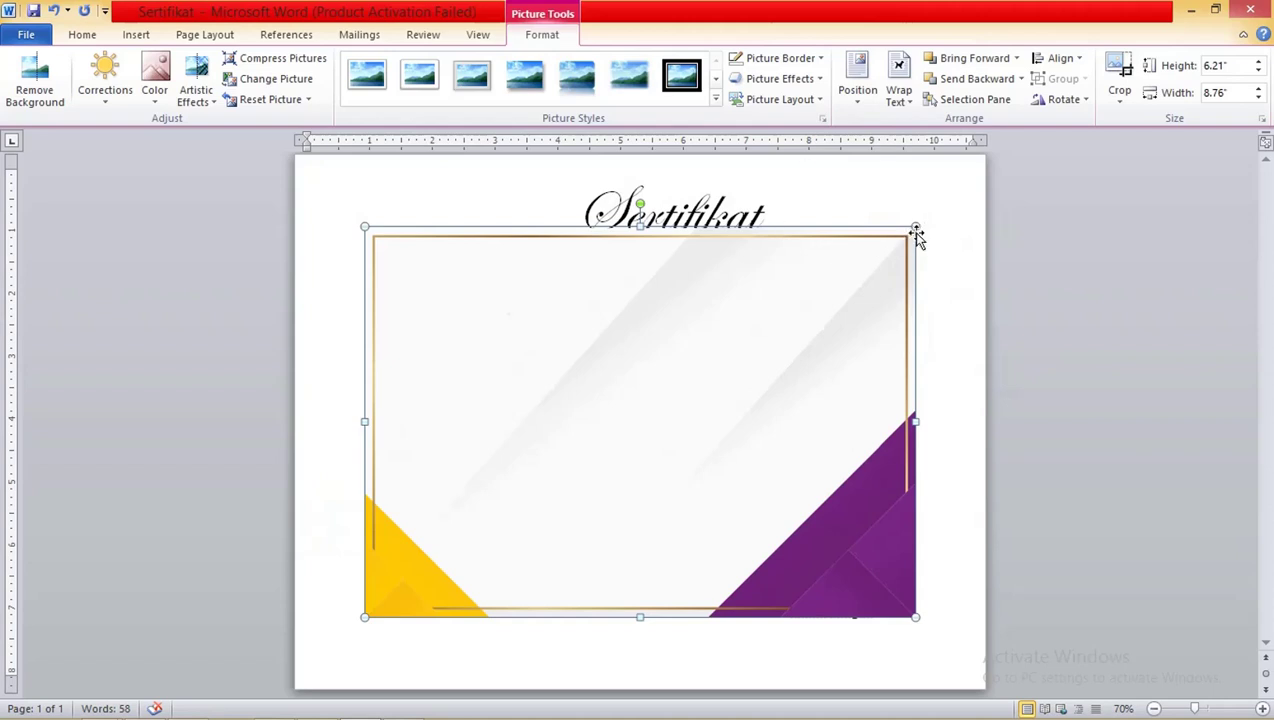
left_click_drag(916, 227, 983, 186)
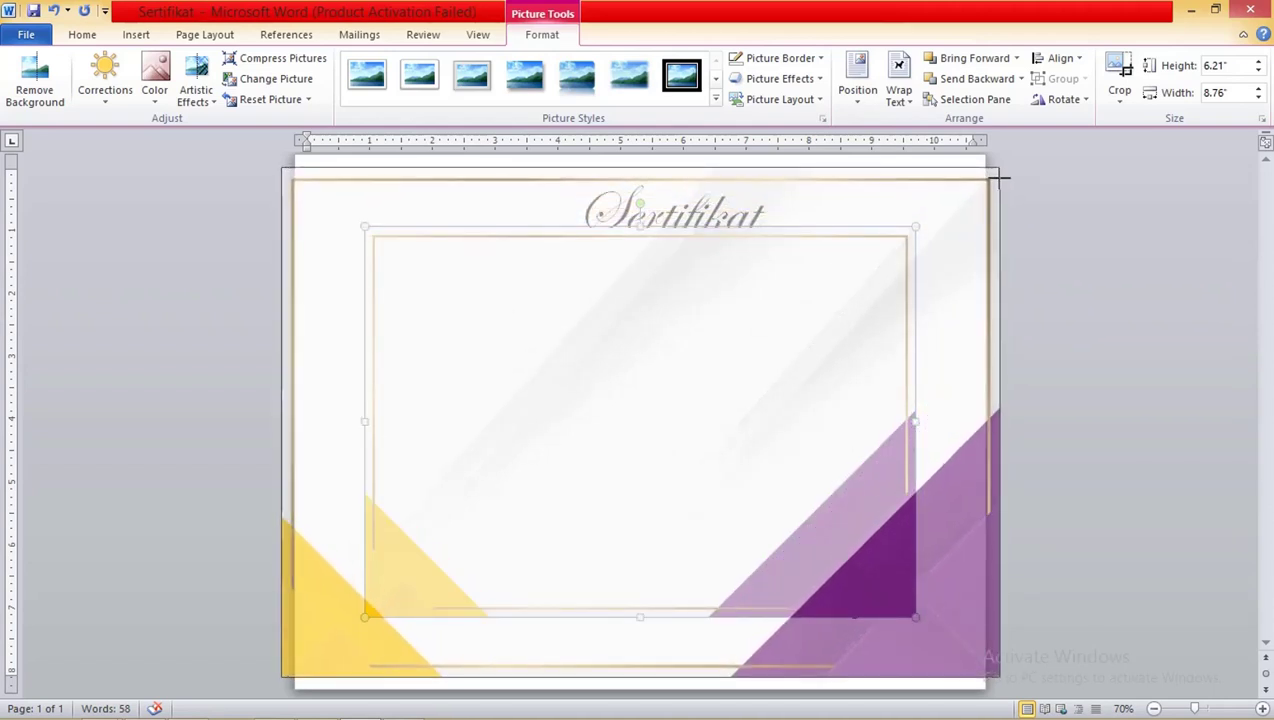
mouse_move(983, 186)
left_mouse_down()
mouse_move(925, 204)
mouse_move(950, 176)
left_mouse_up()
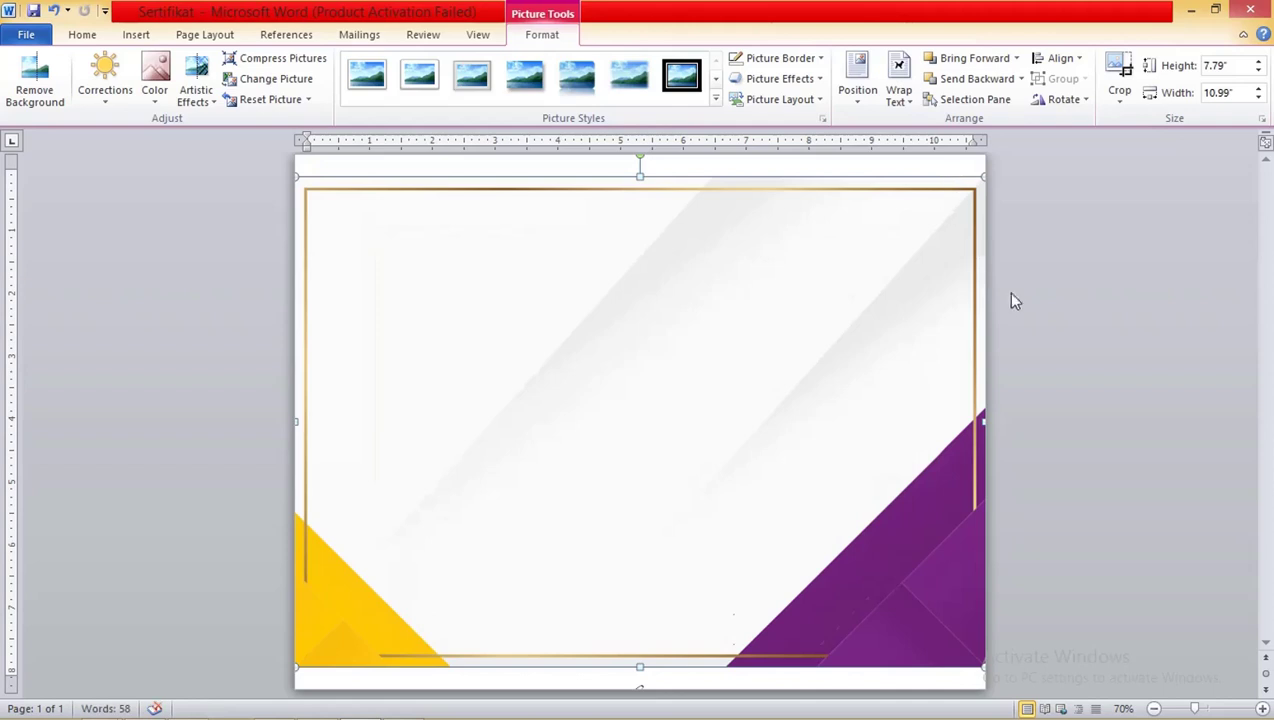
Set the picture's wrapping to Behind Text so the certificate wording shows on top.
left_click(953, 340)
left_click(638, 288)
left_click_drag(544, 288, 545, 268)
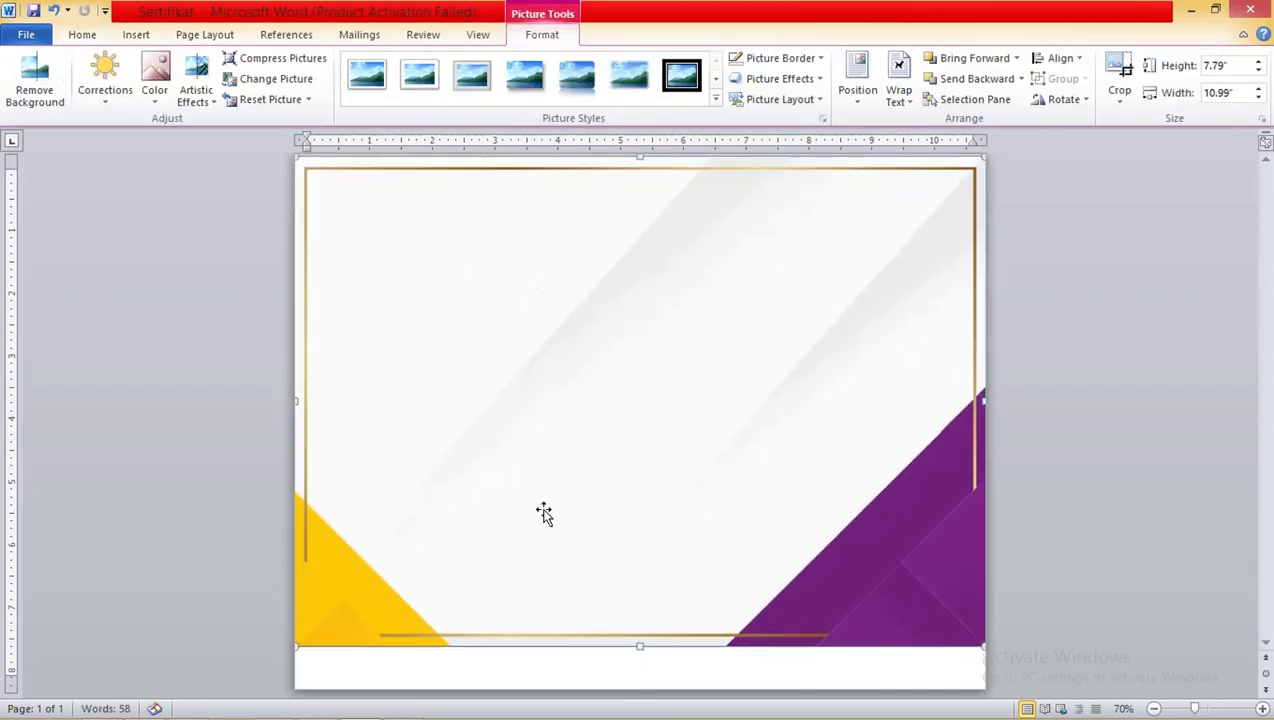
key("ctrl+z")
left_click(1062, 322)
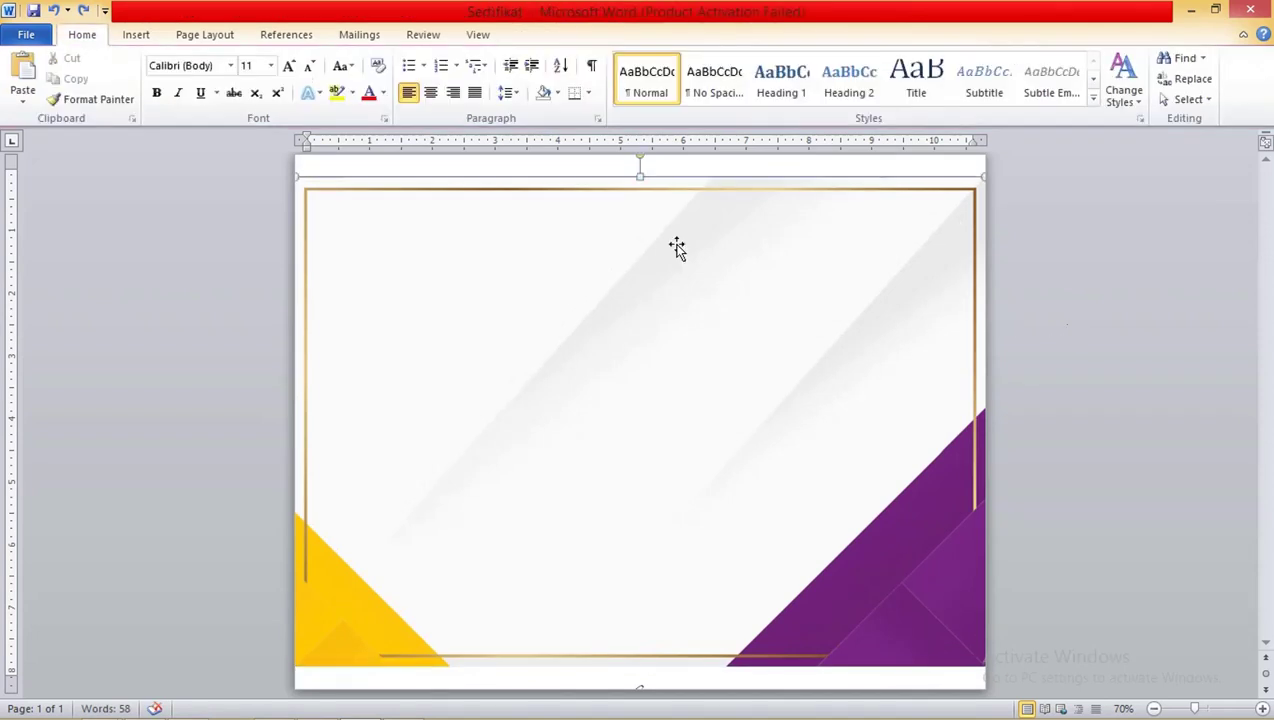
left_click(762, 213)
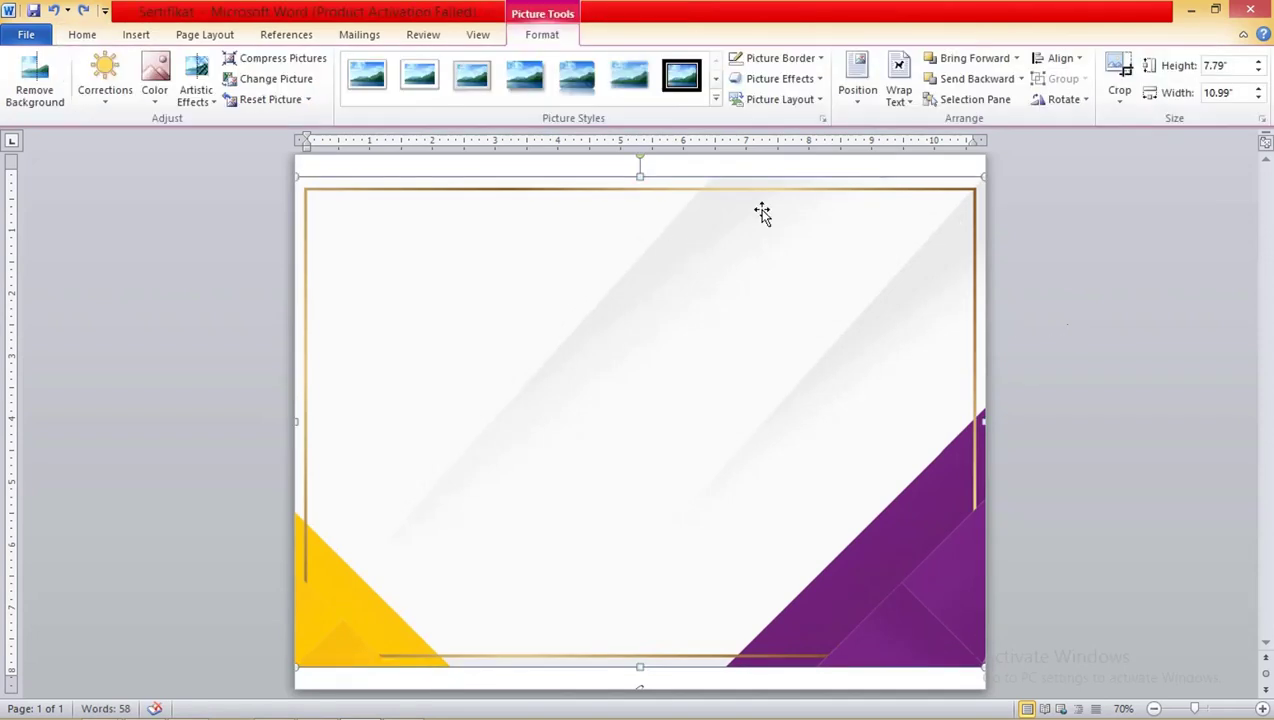
left_click(903, 105)
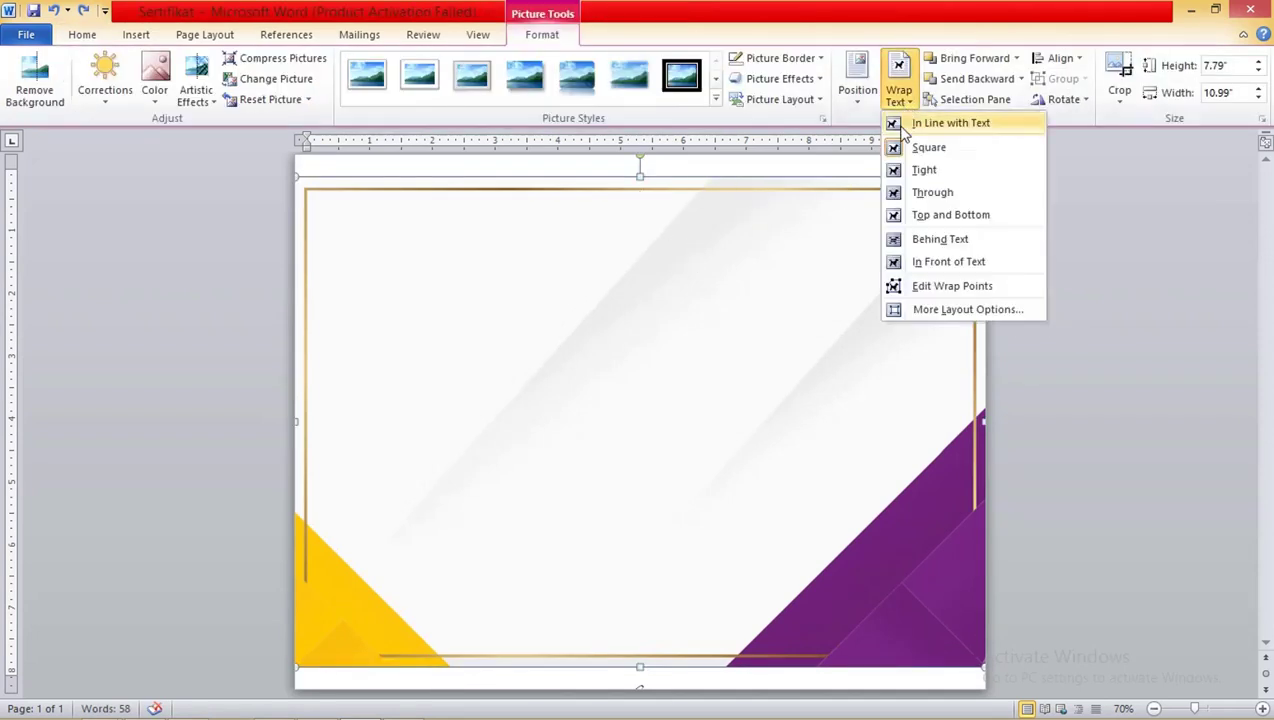
left_click(945, 241)
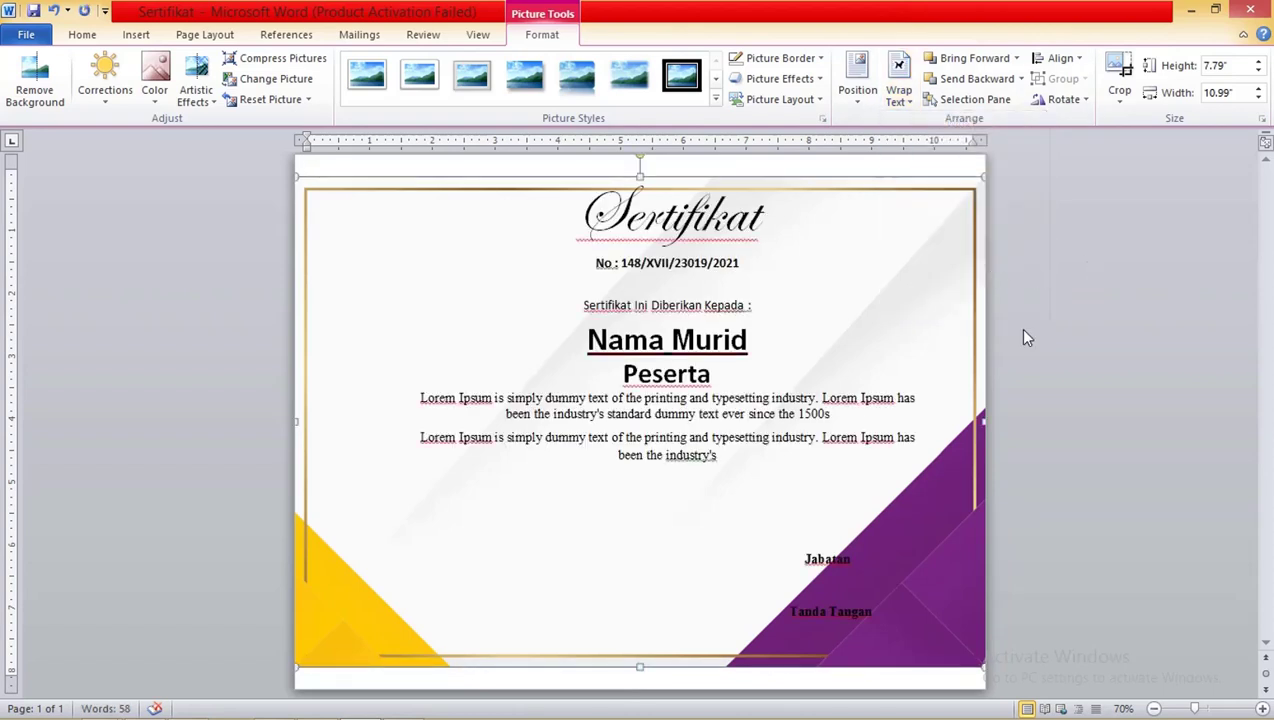
left_click(686, 178)
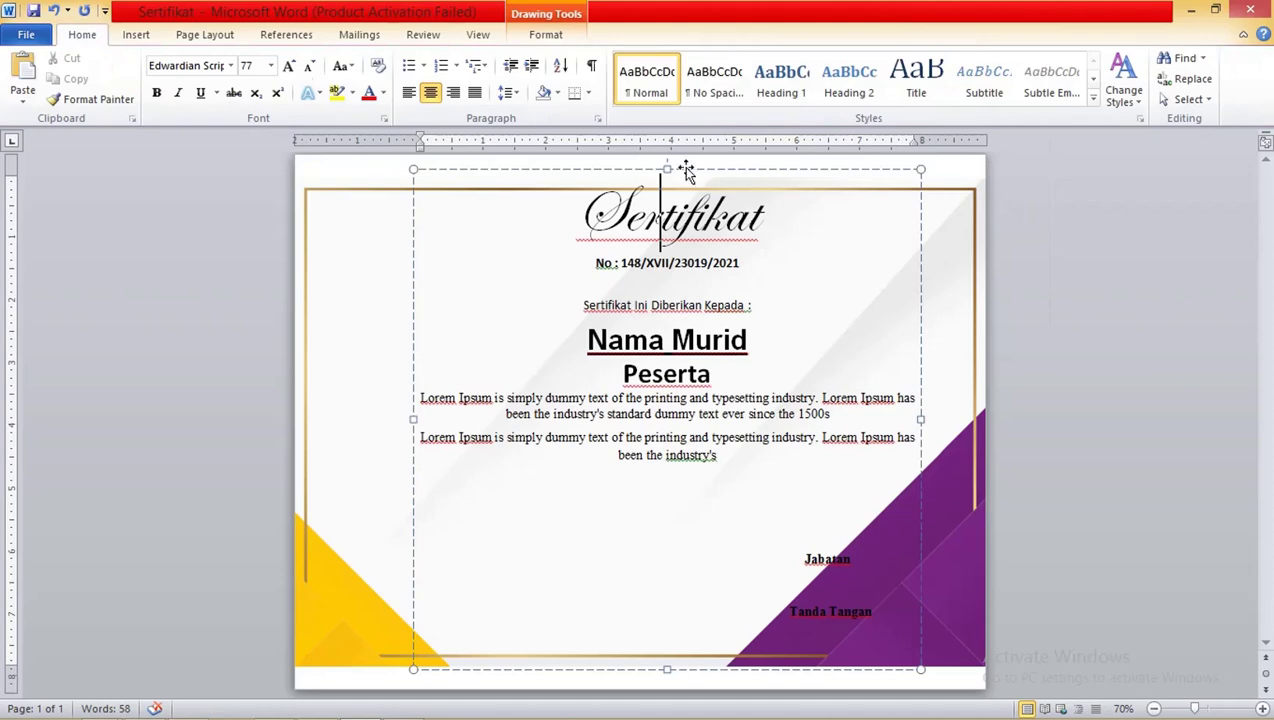
Nudge the certificate text box down and widen its right edge to re-centre the wording.
left_click_drag(686, 172, 666, 192)
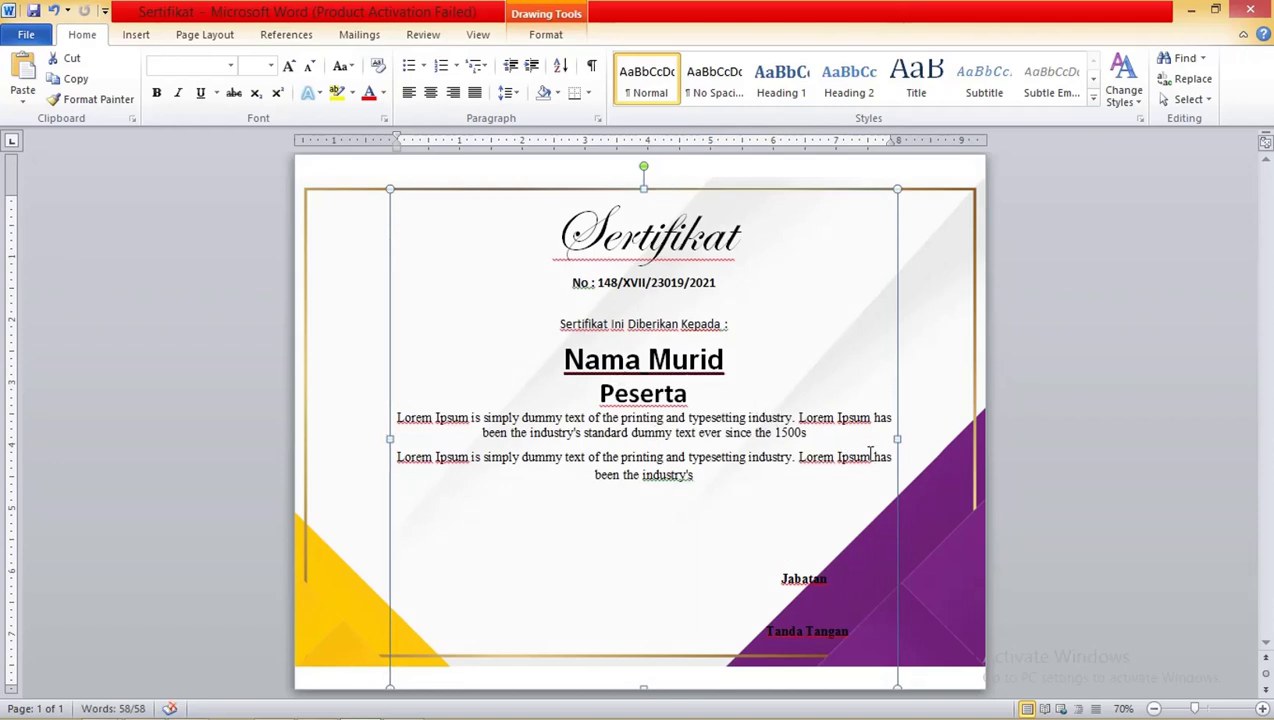
left_click_drag(895, 440, 906, 440)
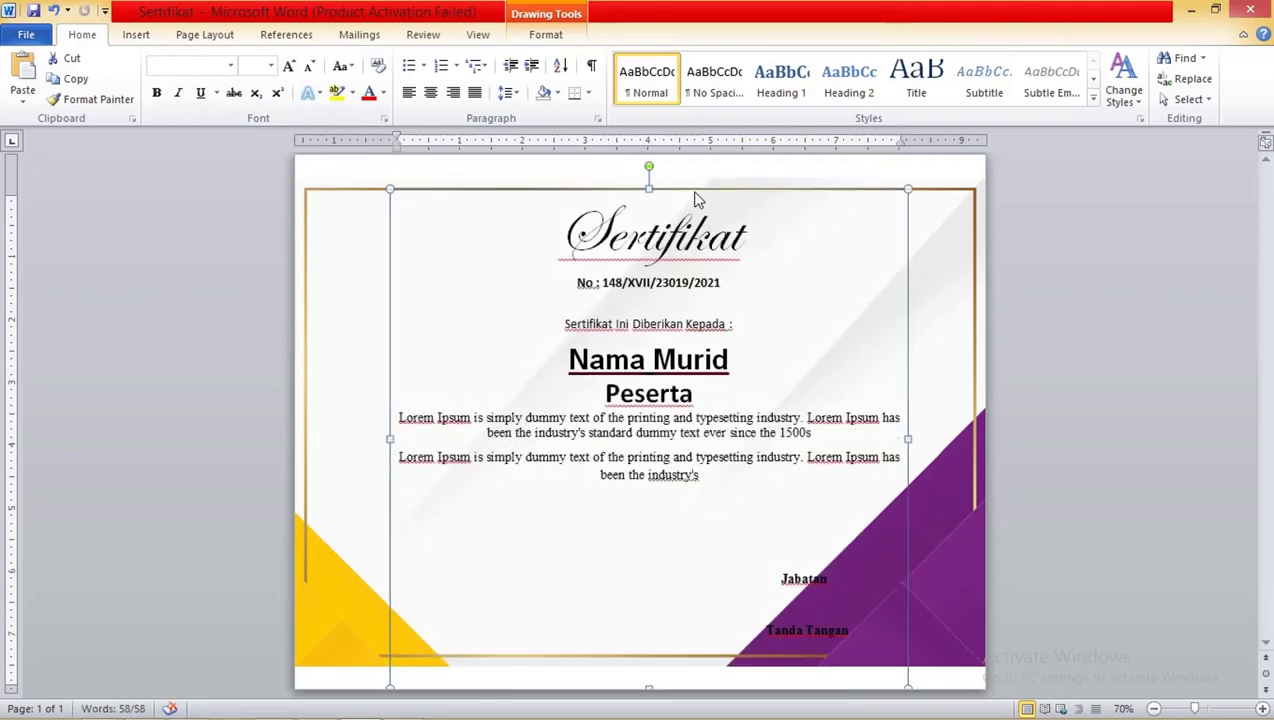
left_click_drag(697, 199, 692, 197)
left_click(823, 245)
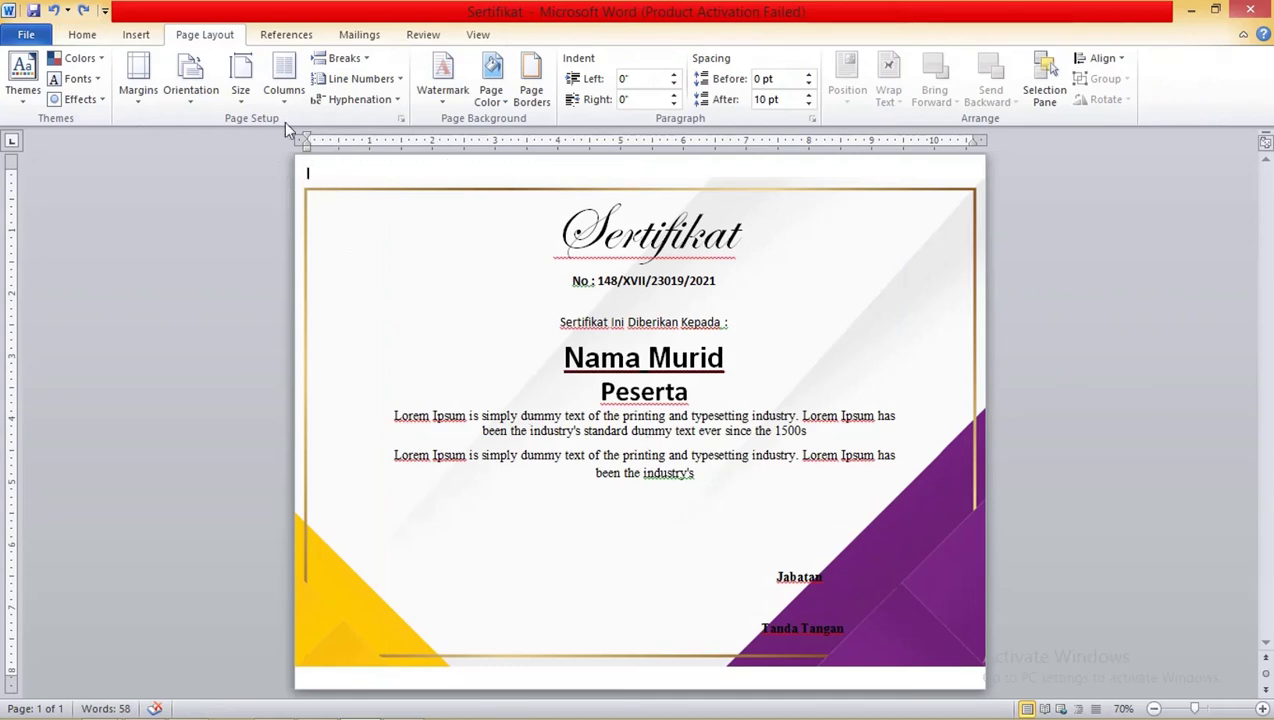
left_click(190, 78)
left_click(237, 88)
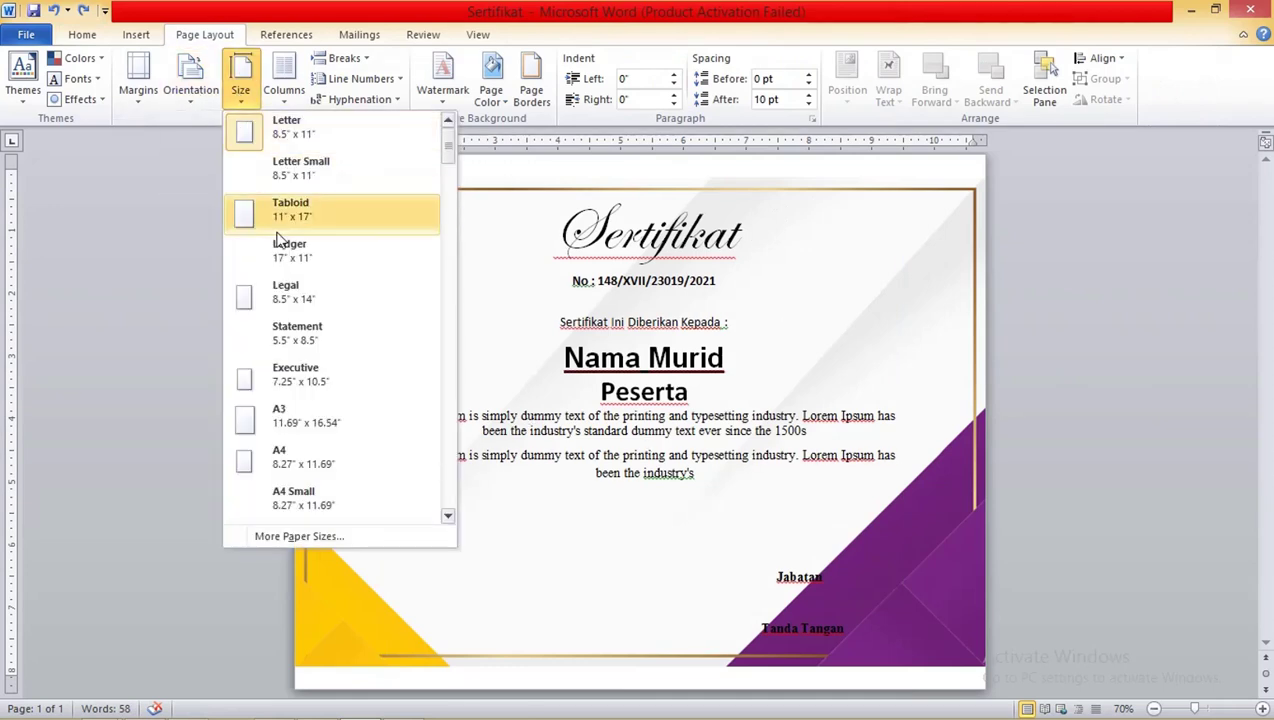
Set the paper size to A4 and stretch the background picture to fill the page.
left_click(342, 455)
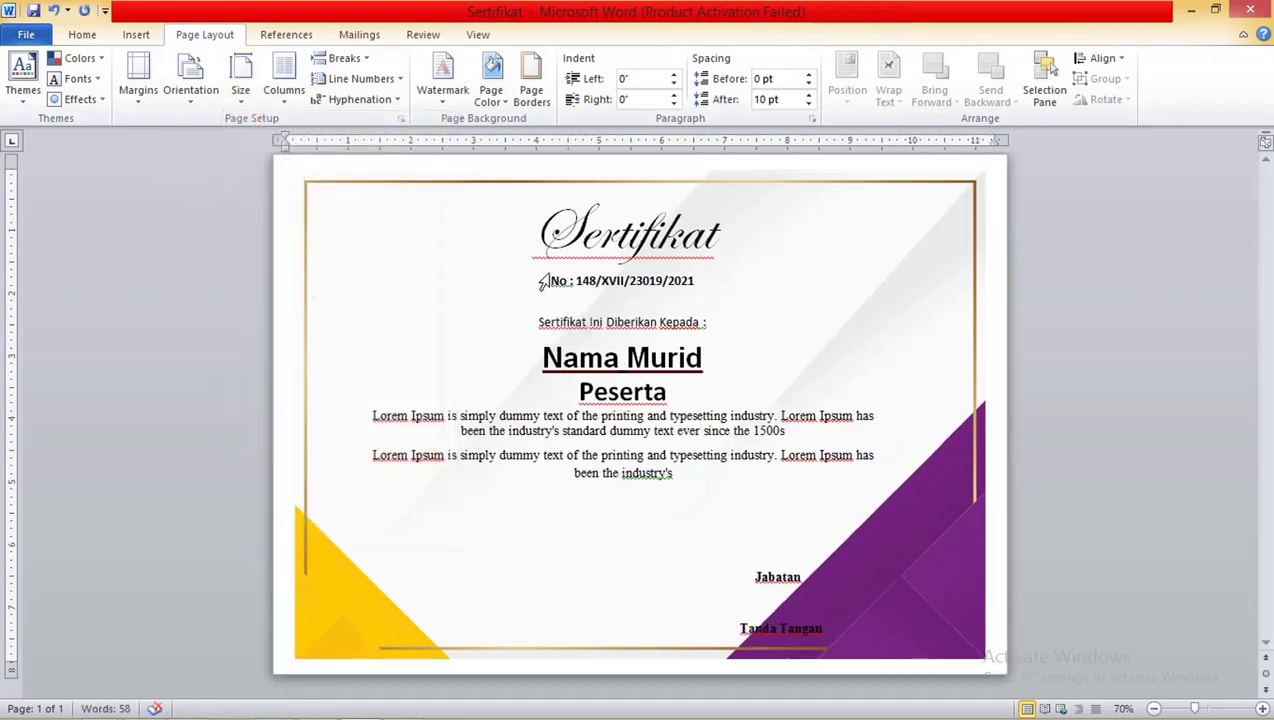
left_click(357, 195)
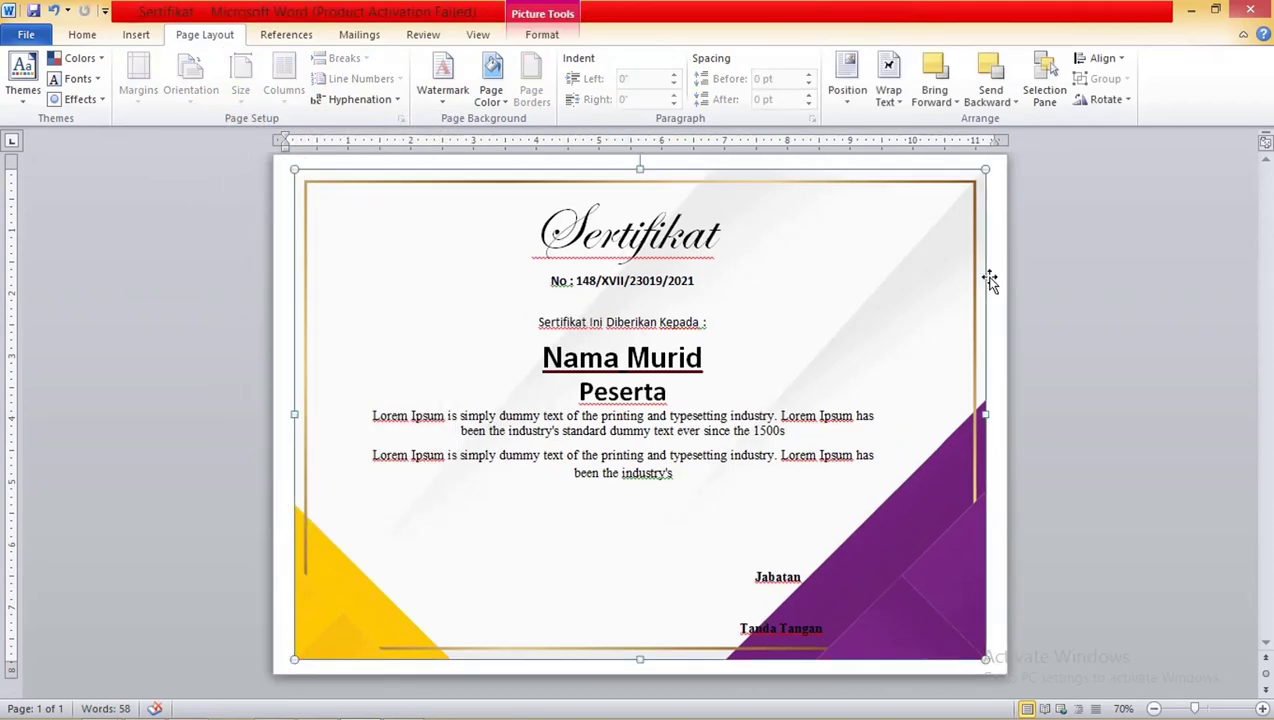
left_click_drag(985, 170, 1000, 159)
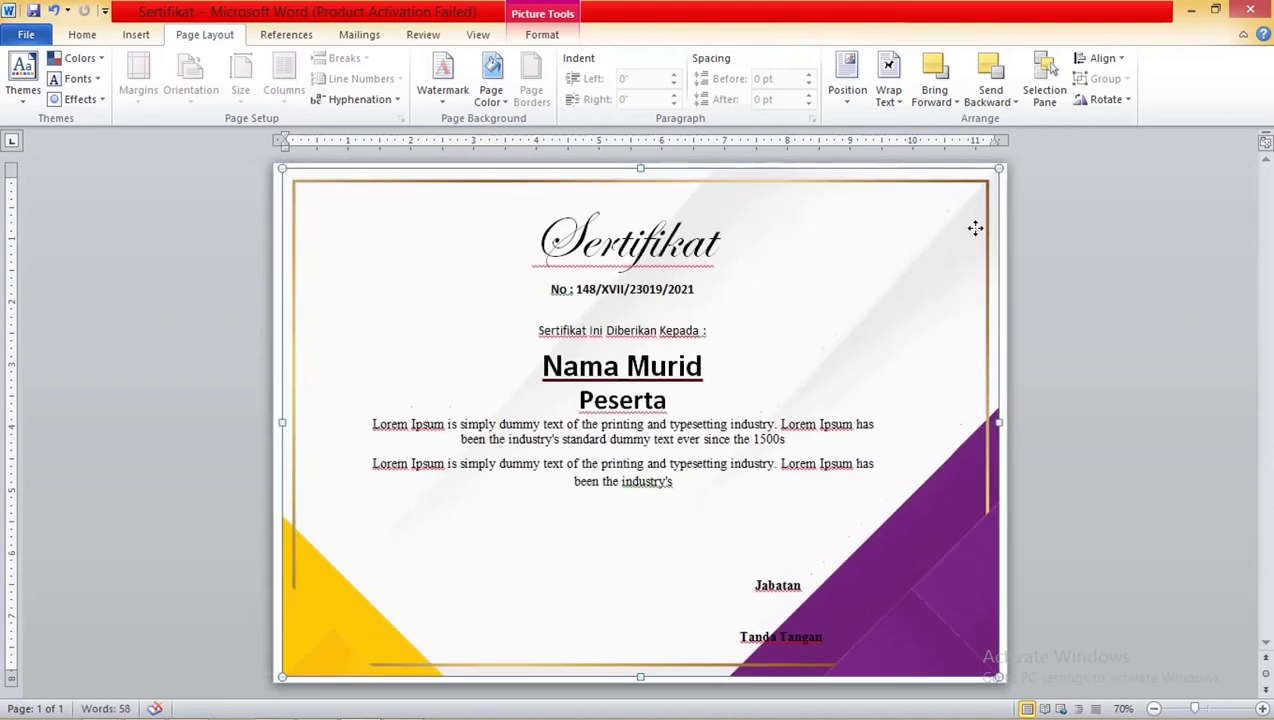
left_click(1078, 466)
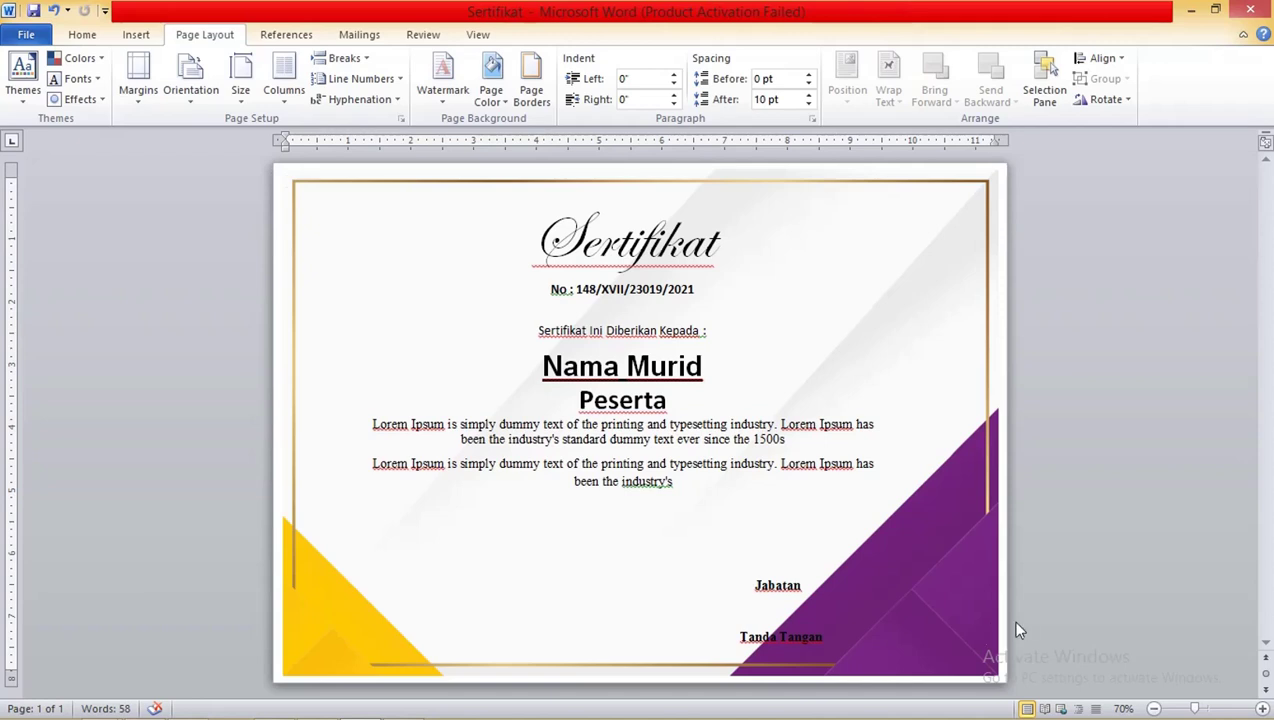
left_click(674, 438)
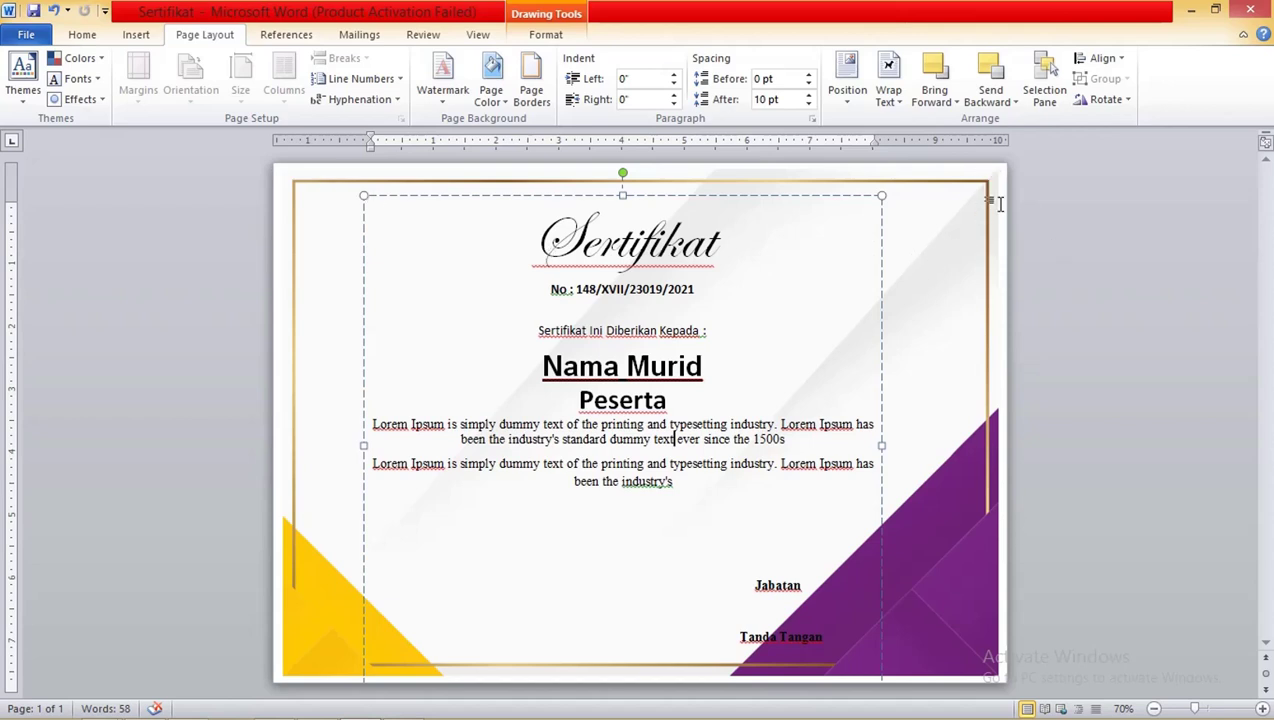
left_click(1160, 390)
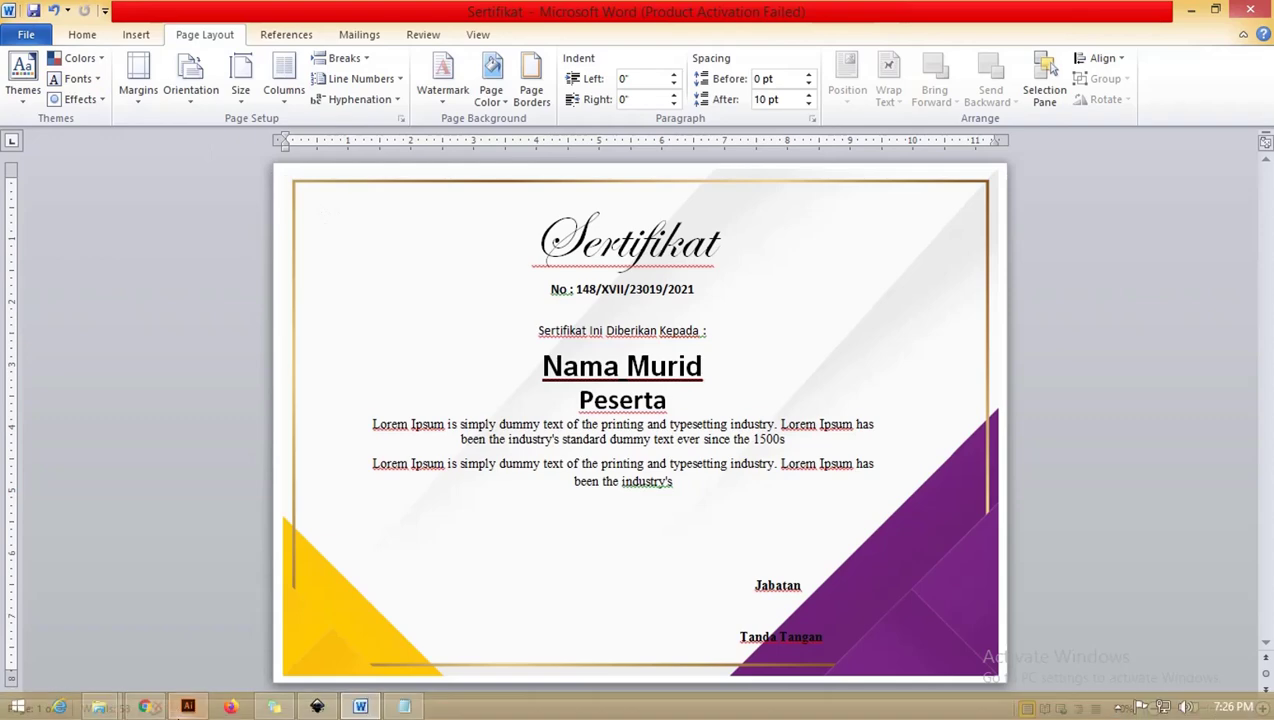
Create a new Excel worksheet named sertfikat in the Vidio Ke-4 folder and open it.
mouse_move(103, 709)
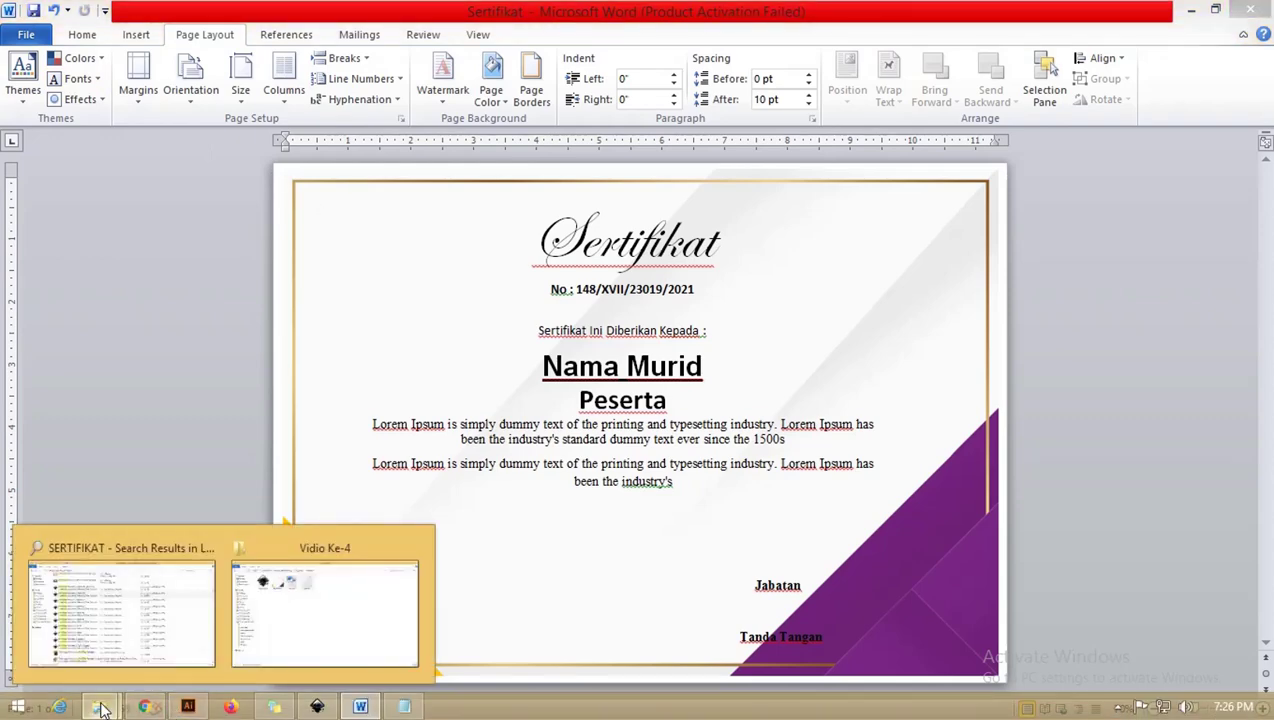
left_click(301, 612)
right_click(627, 250)
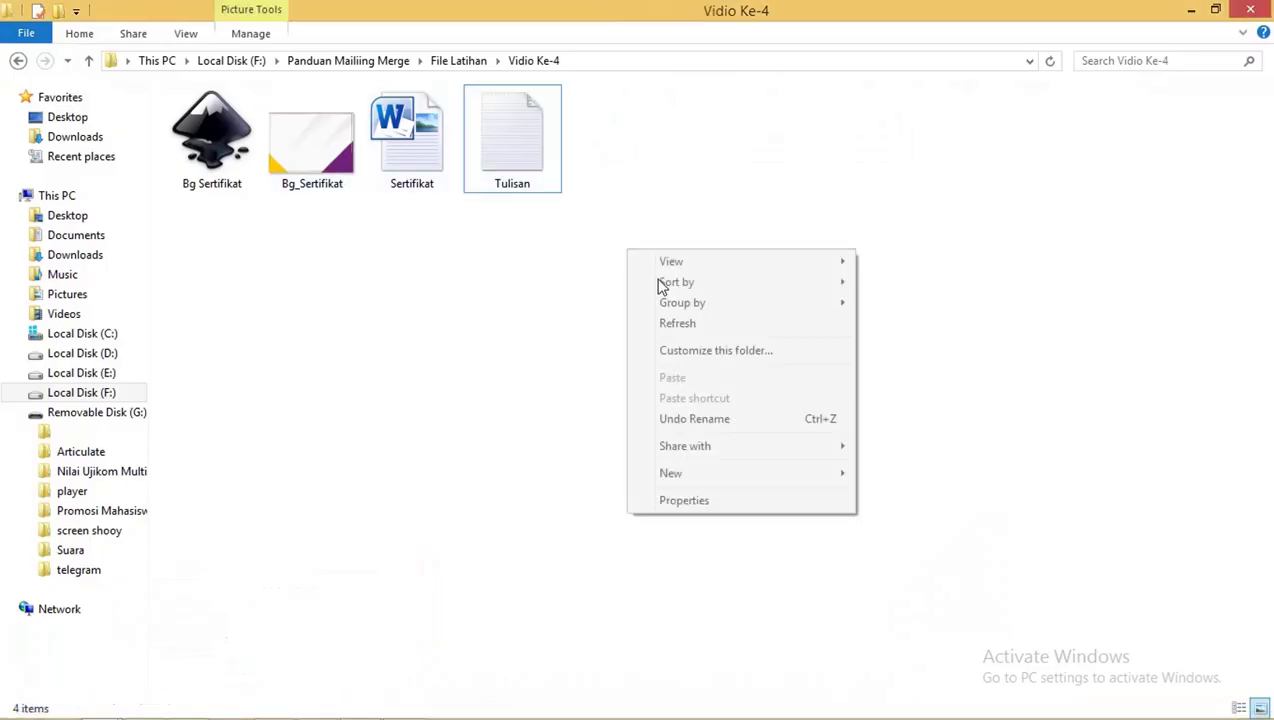
mouse_move(756, 484)
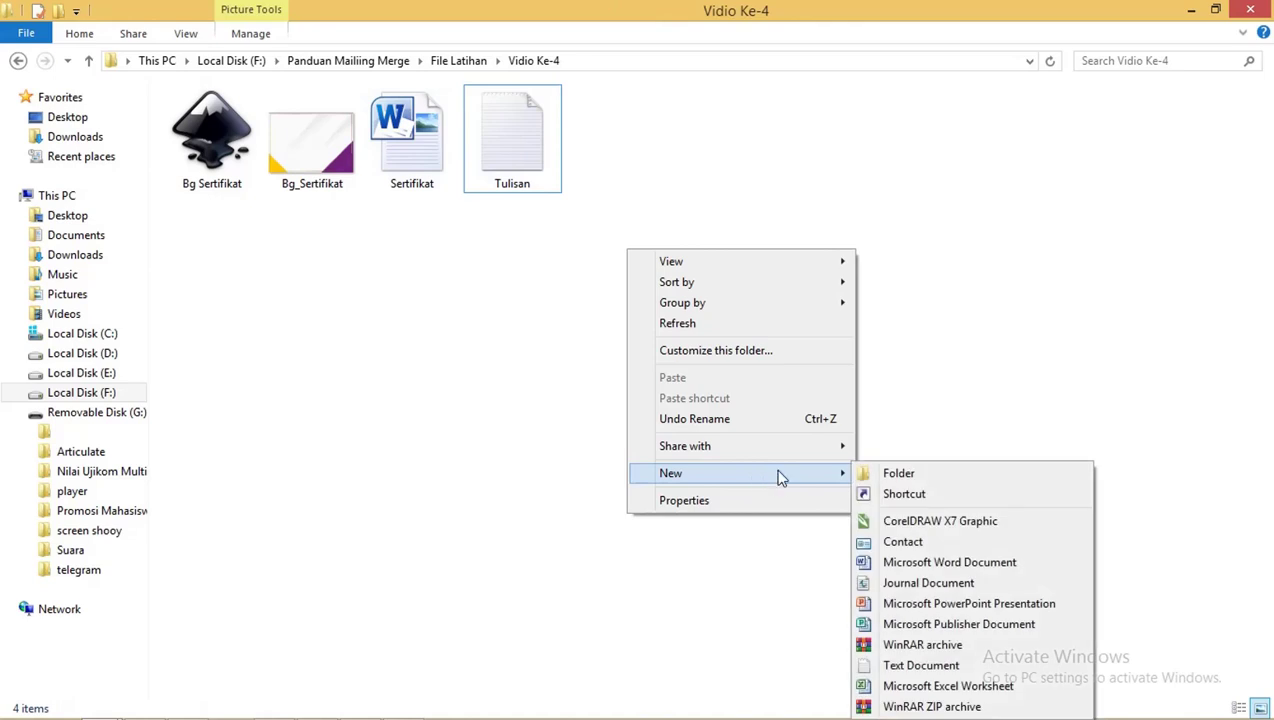
left_click(924, 686)
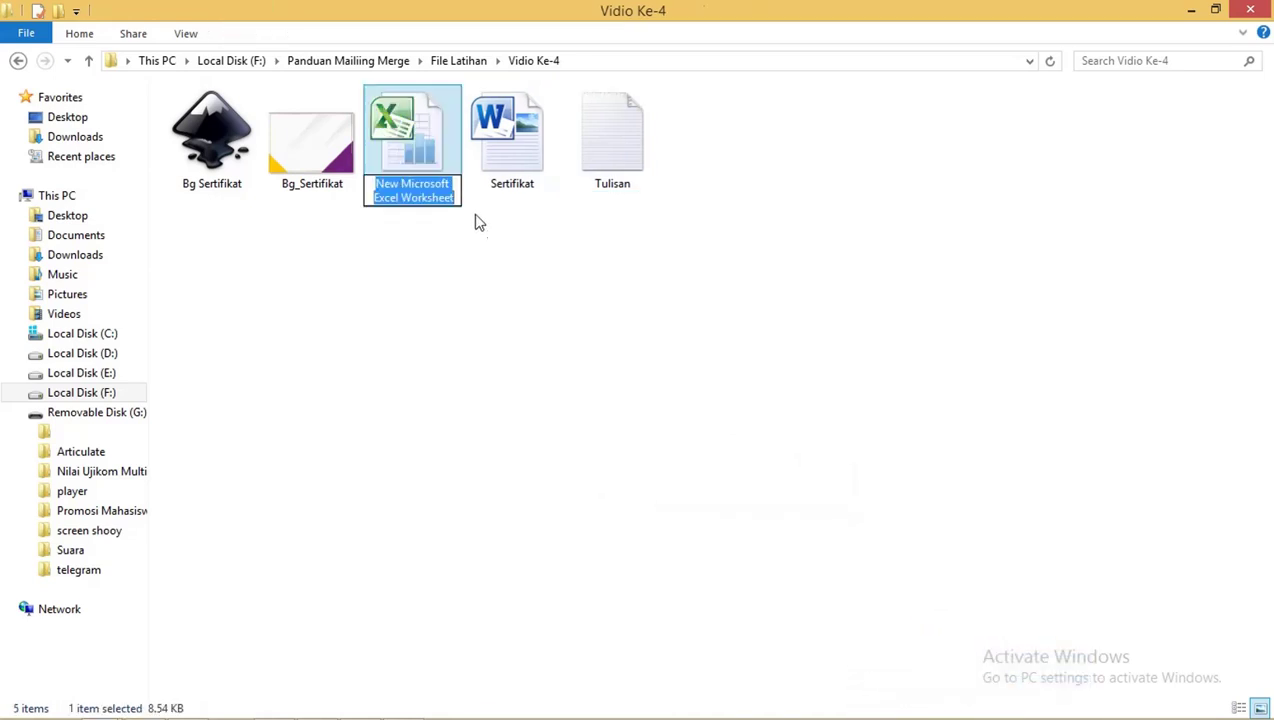
type("sertfikat")
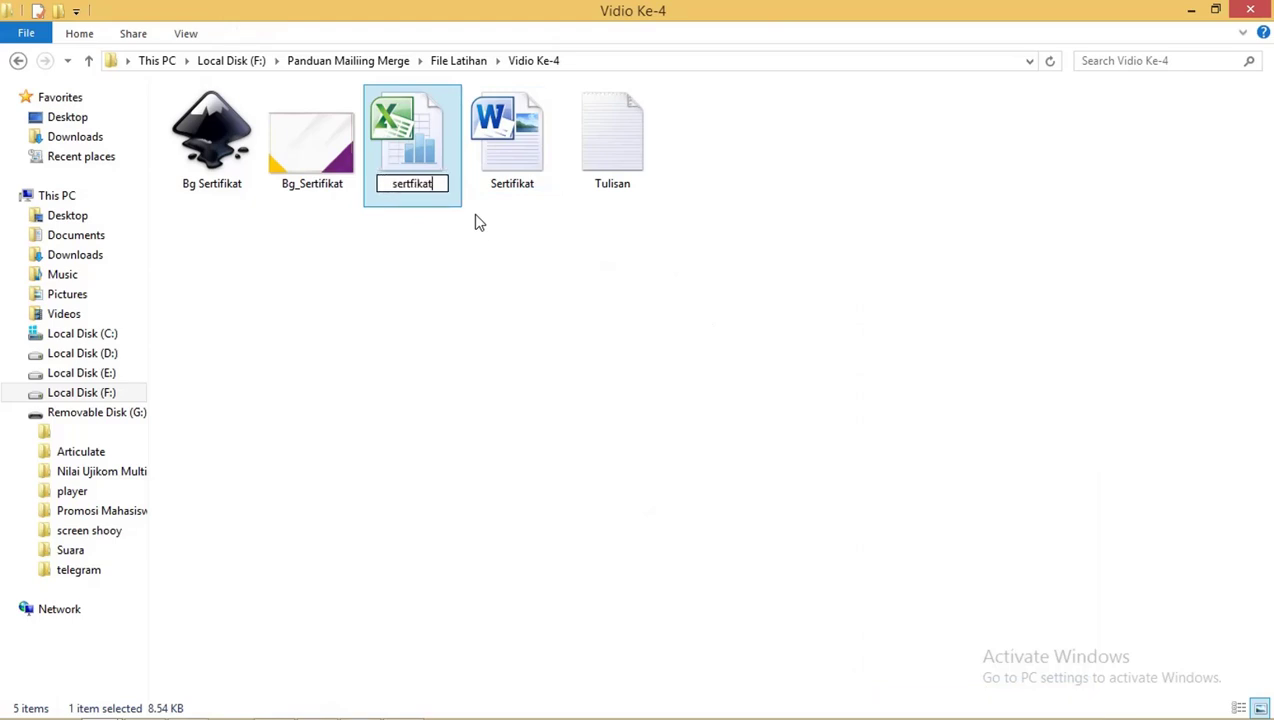
left_click(455, 243)
left_click(425, 156)
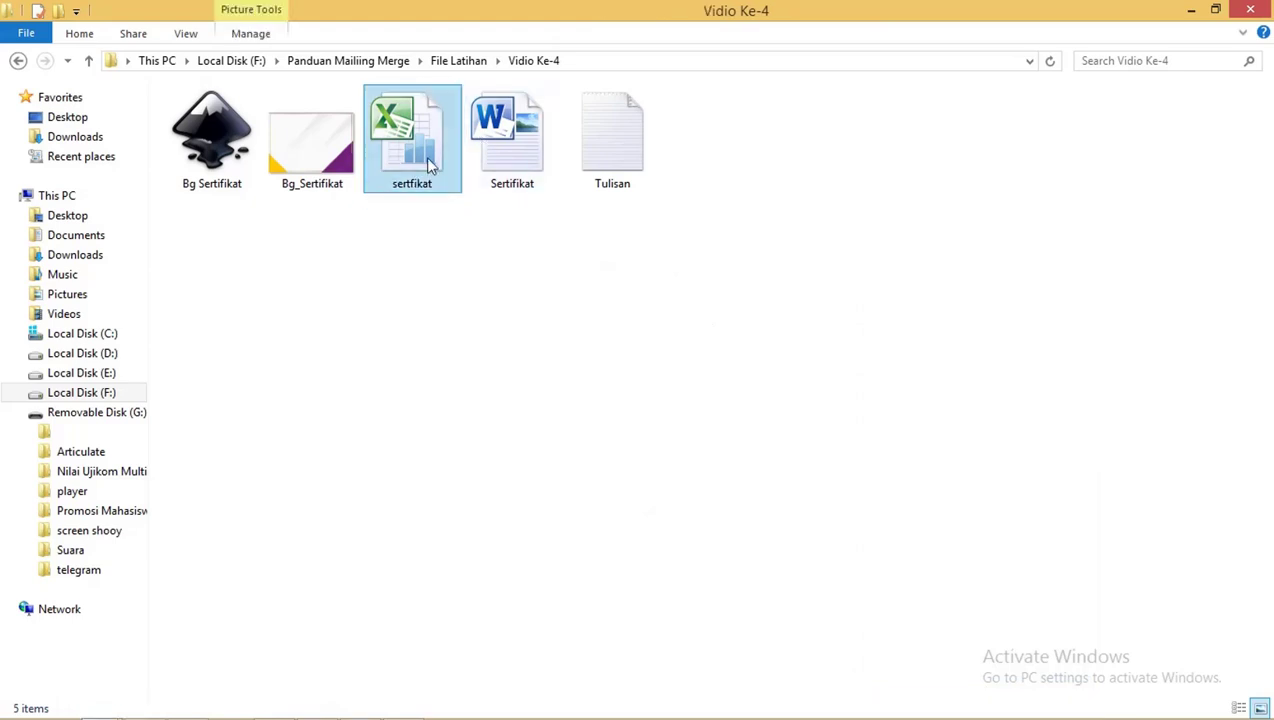
double_click(427, 158)
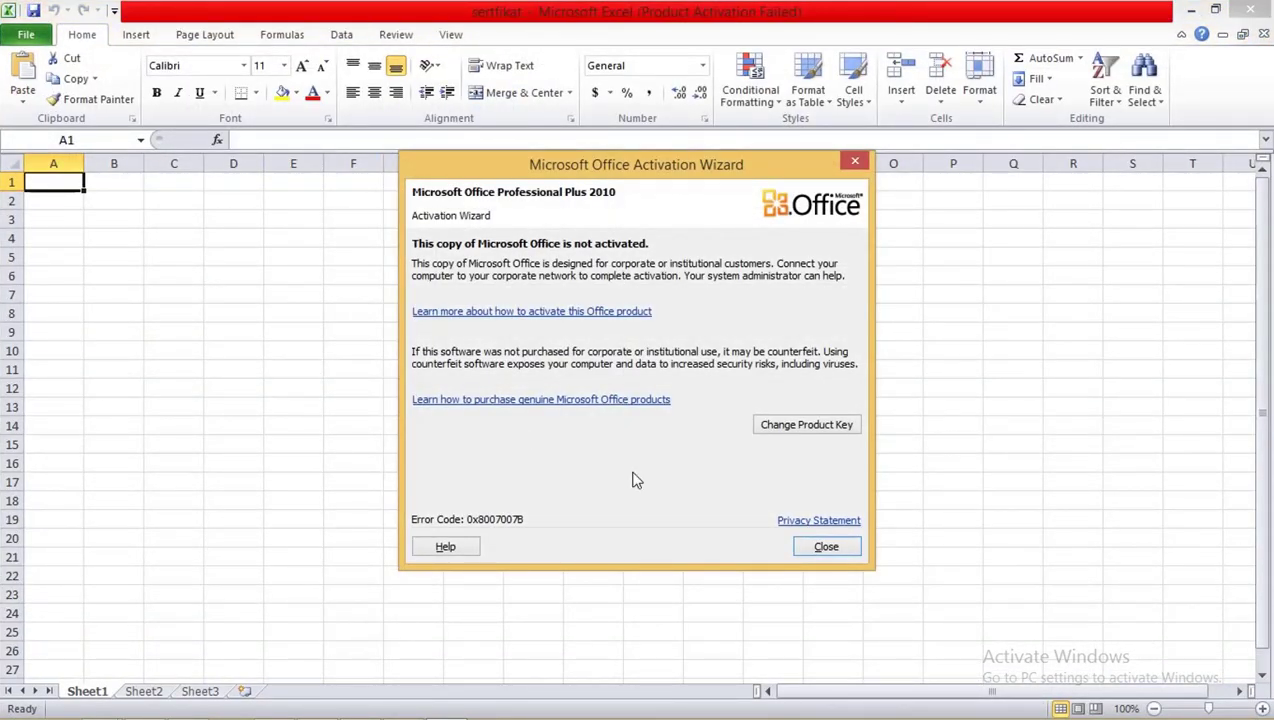
Dismiss the activation notice, enter the No and No Sertifkat headers, and fit column B.
left_click(805, 549)
type("N")
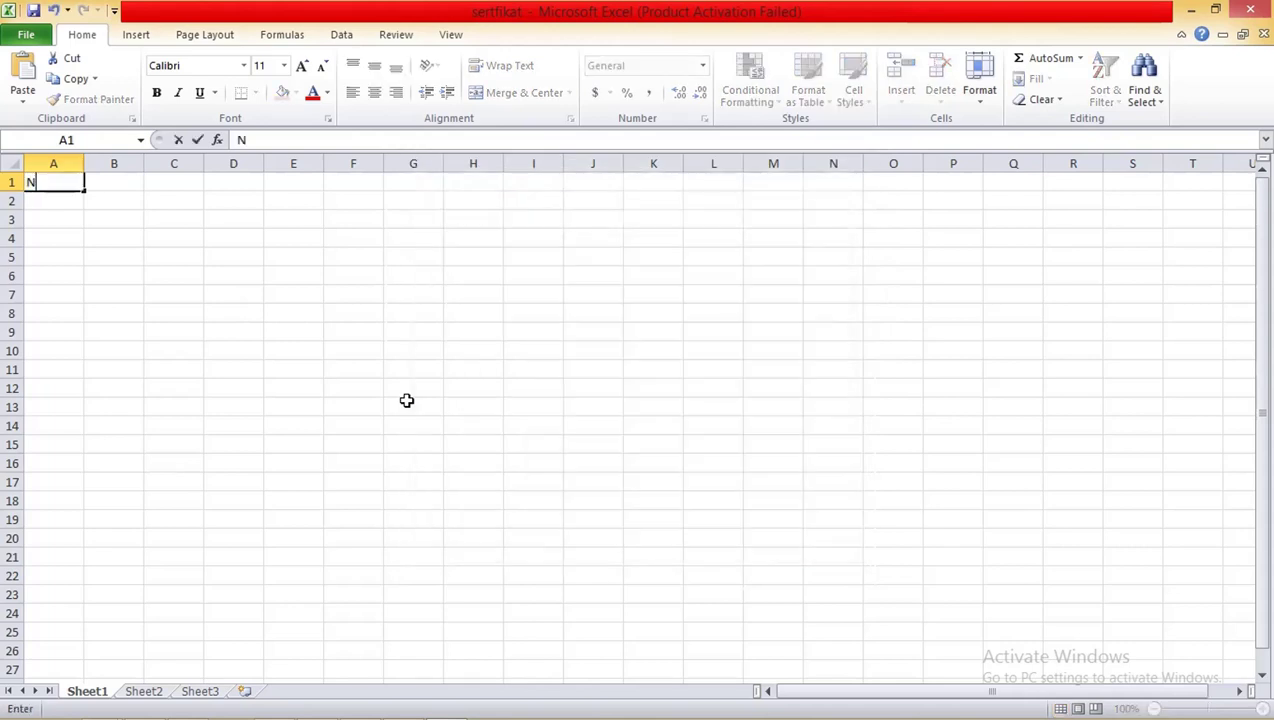
type("0")
key("Tab")
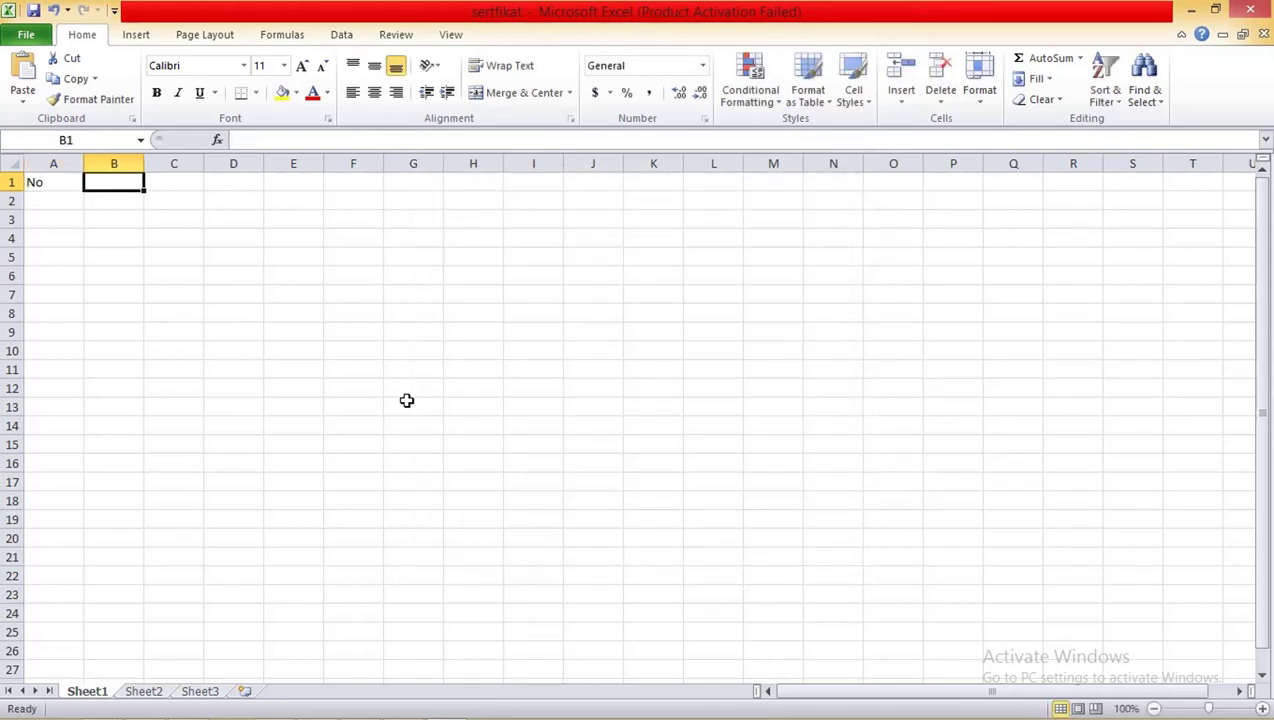
type("No")
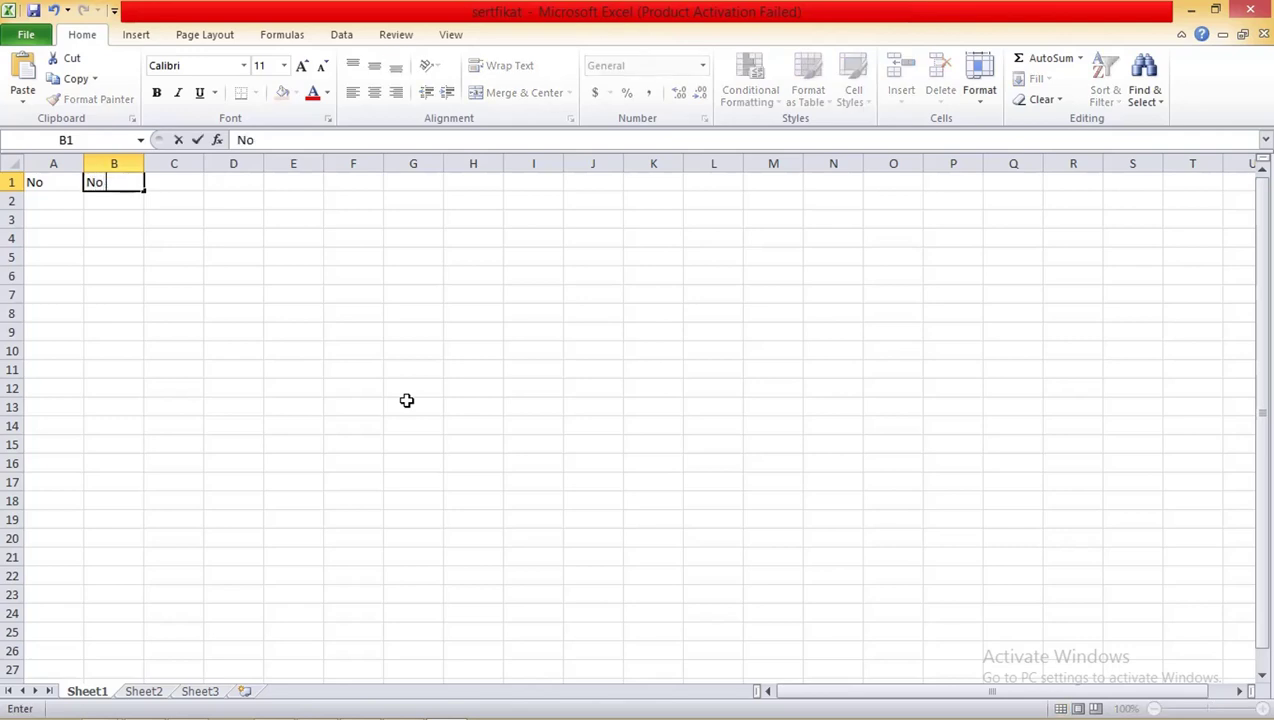
type("kat")
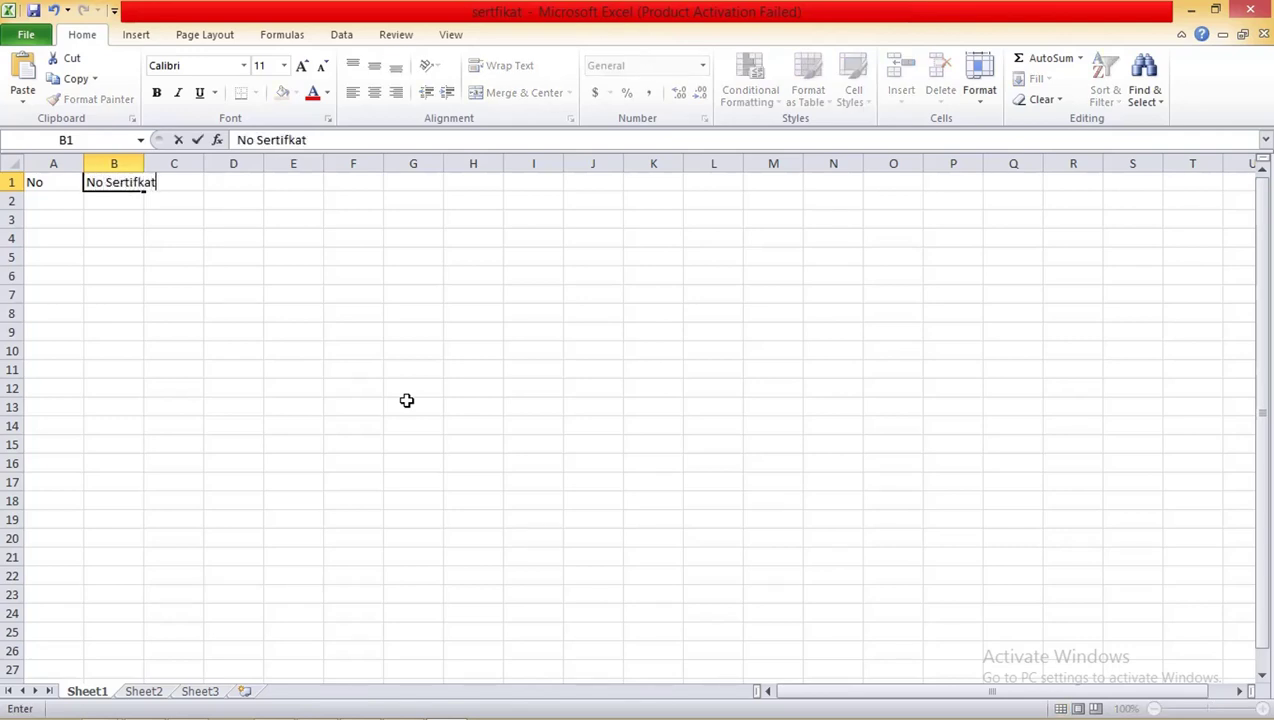
left_click(239, 274)
double_click(143, 163)
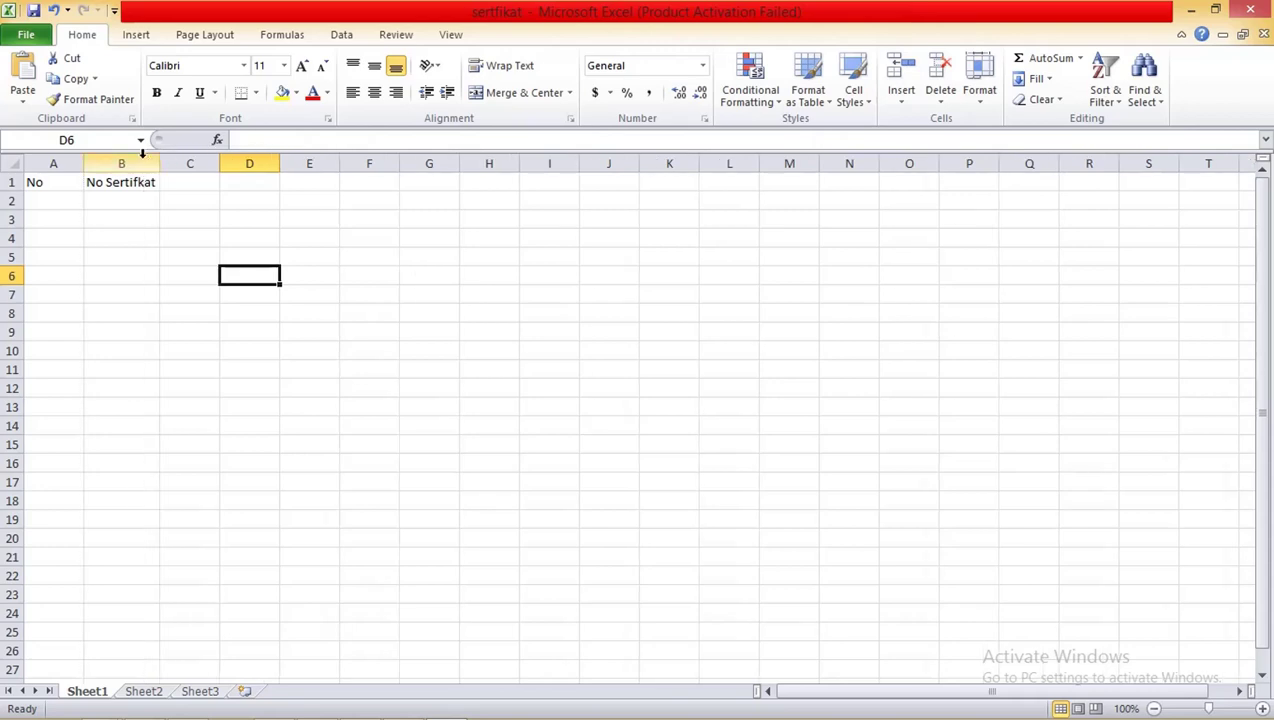
Add the Nama Peserta and Jabatan headers in C1 and D1, widening both columns.
left_click(179, 183)
type("Nama")
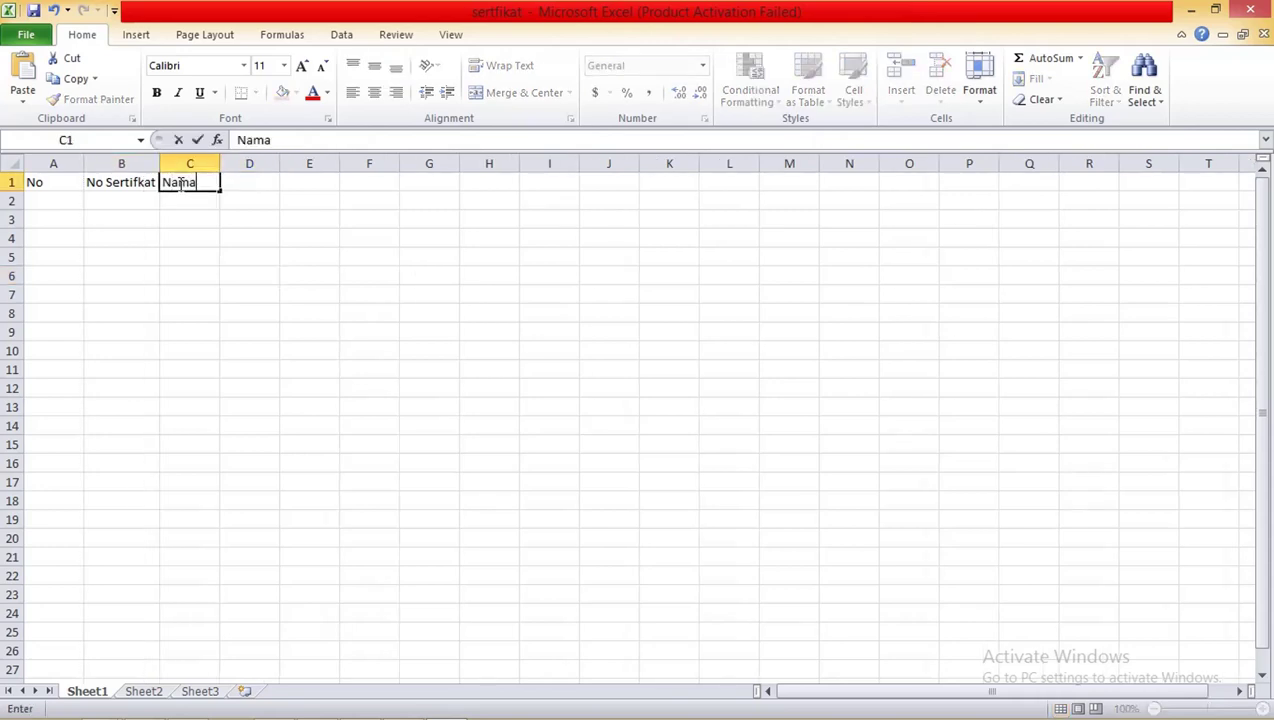
type(" Peserta")
left_click(256, 212)
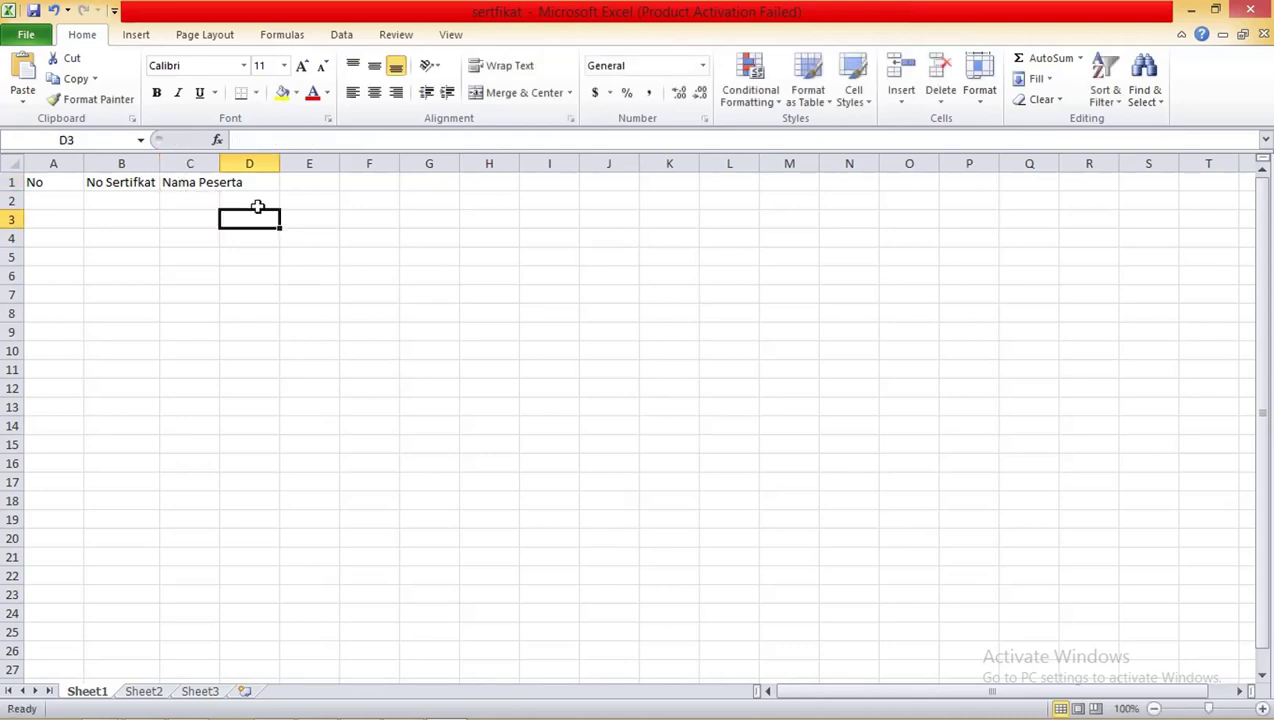
double_click(220, 163)
left_click(262, 181)
type("Jabatan")
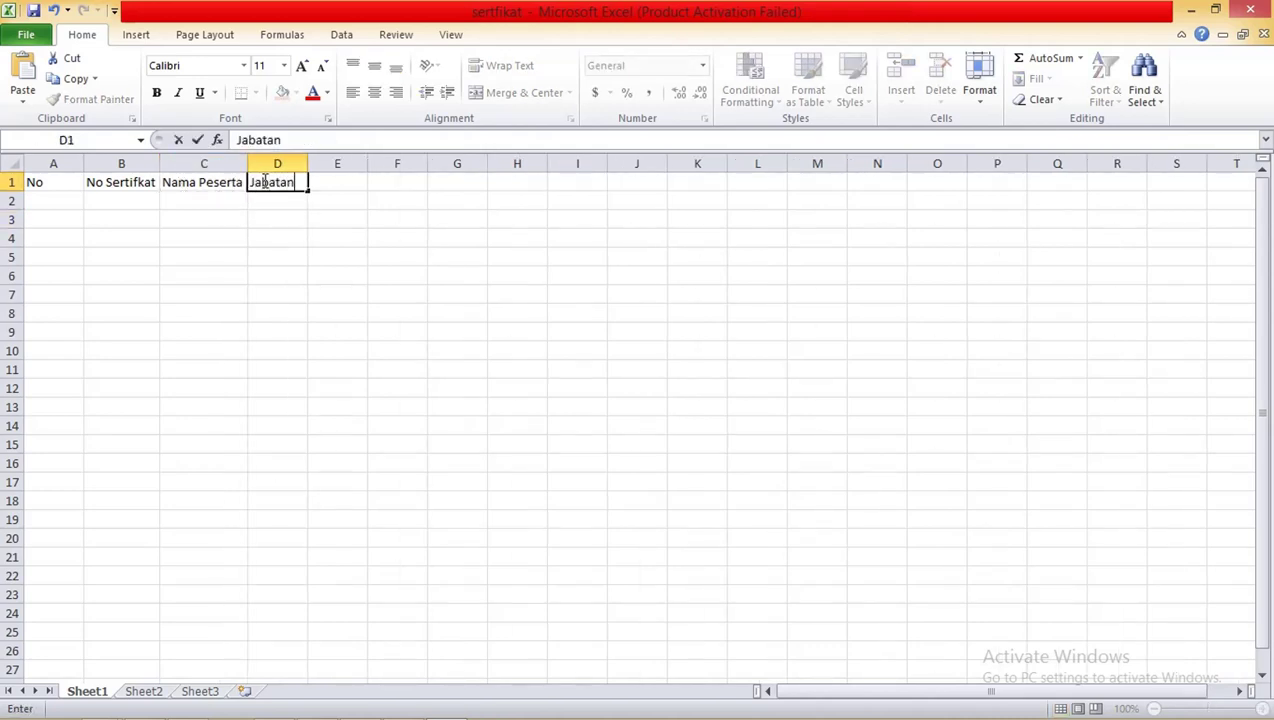
left_click(270, 202)
double_click(307, 163)
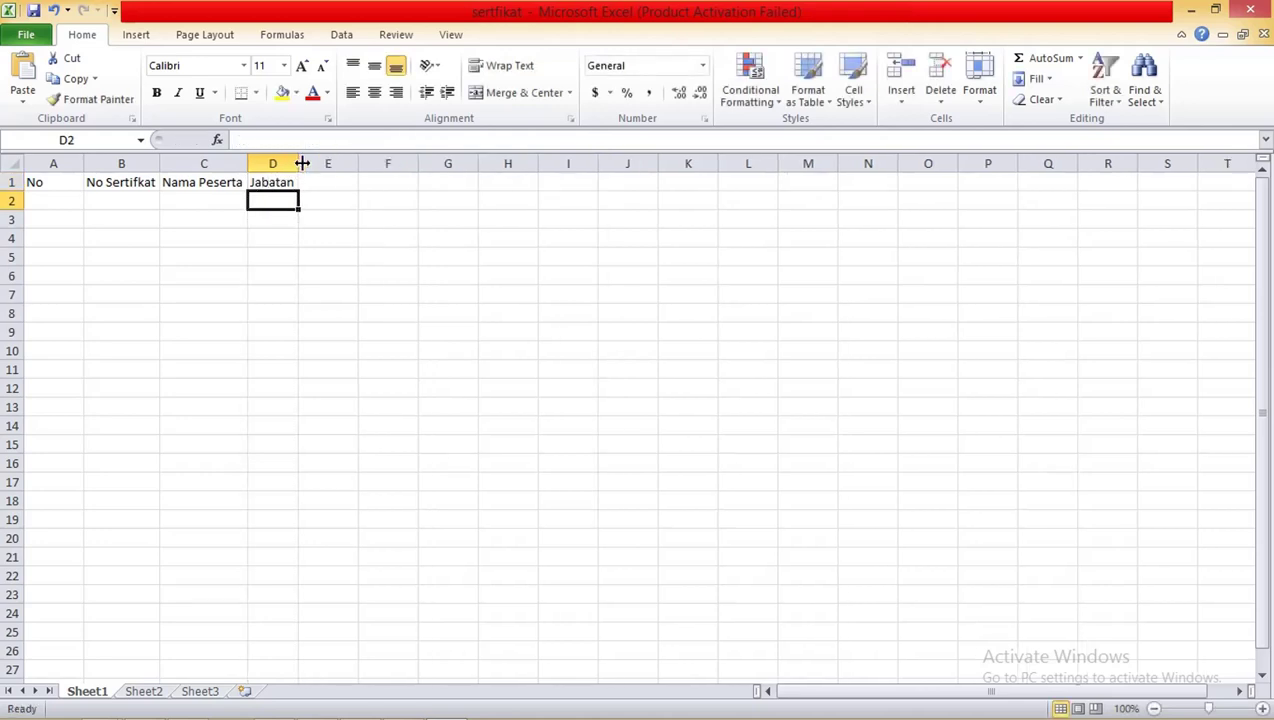
left_click_drag(249, 163, 333, 163)
left_click(368, 178)
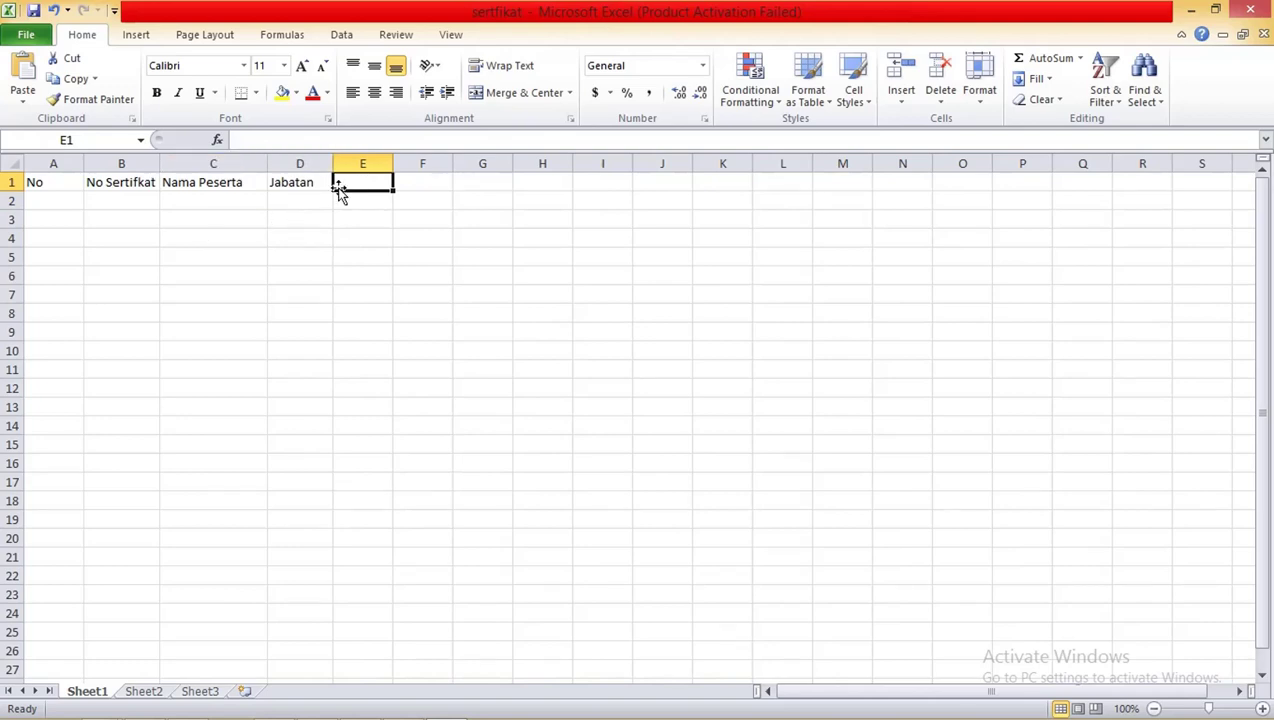
left_click(284, 184)
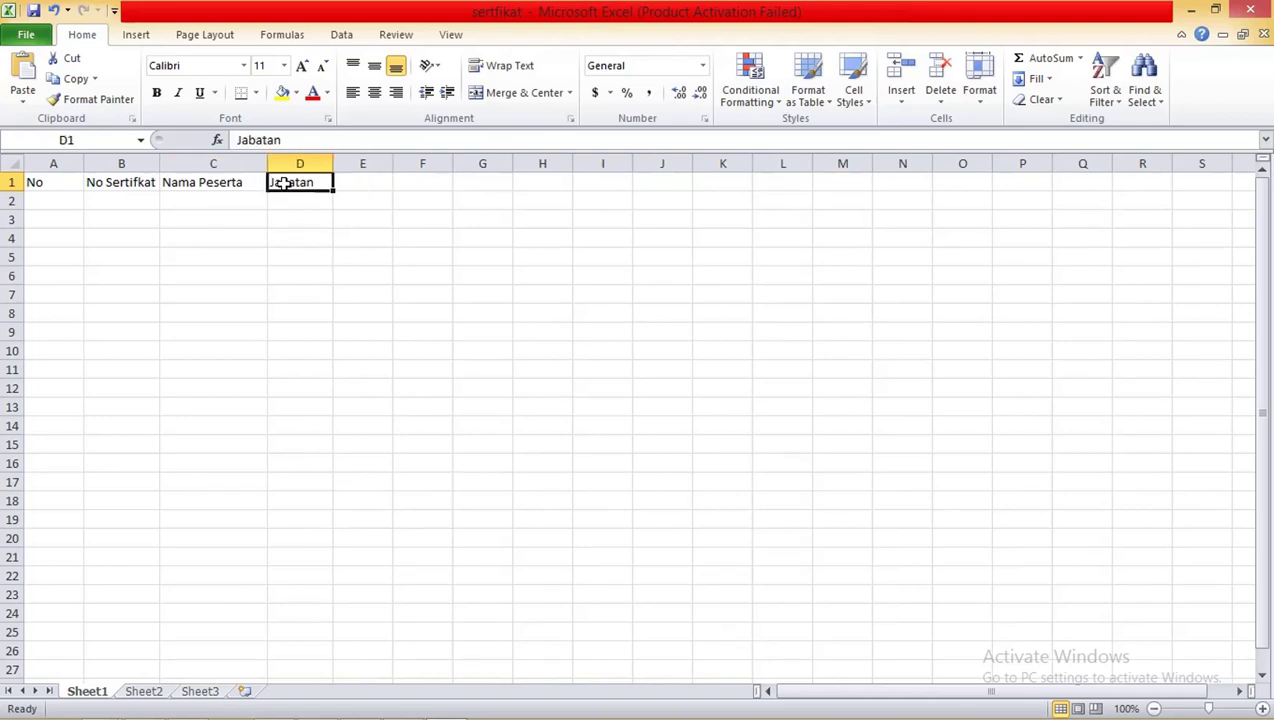
Number column A from 1 to 14 in A2:A15 with Fill Series.
left_click(70, 198)
type("1")
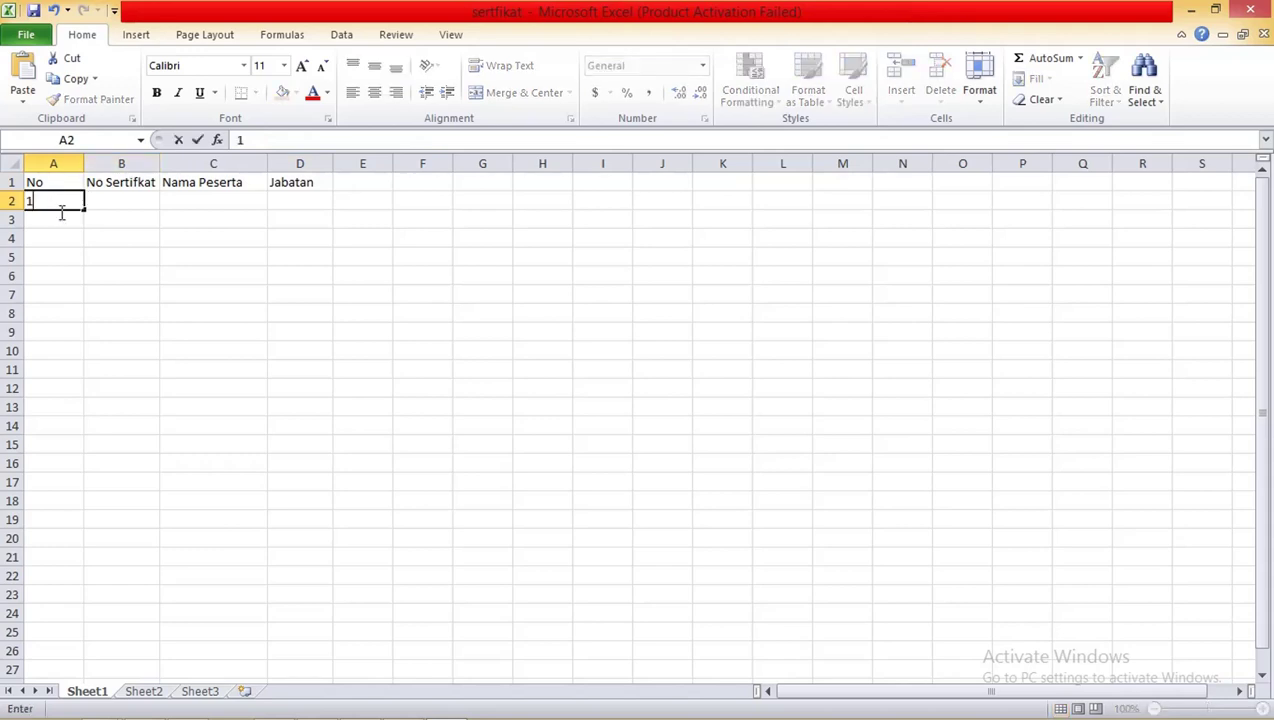
left_click(88, 215)
left_click(62, 202)
left_click_drag(86, 207, 68, 455)
left_click(104, 466)
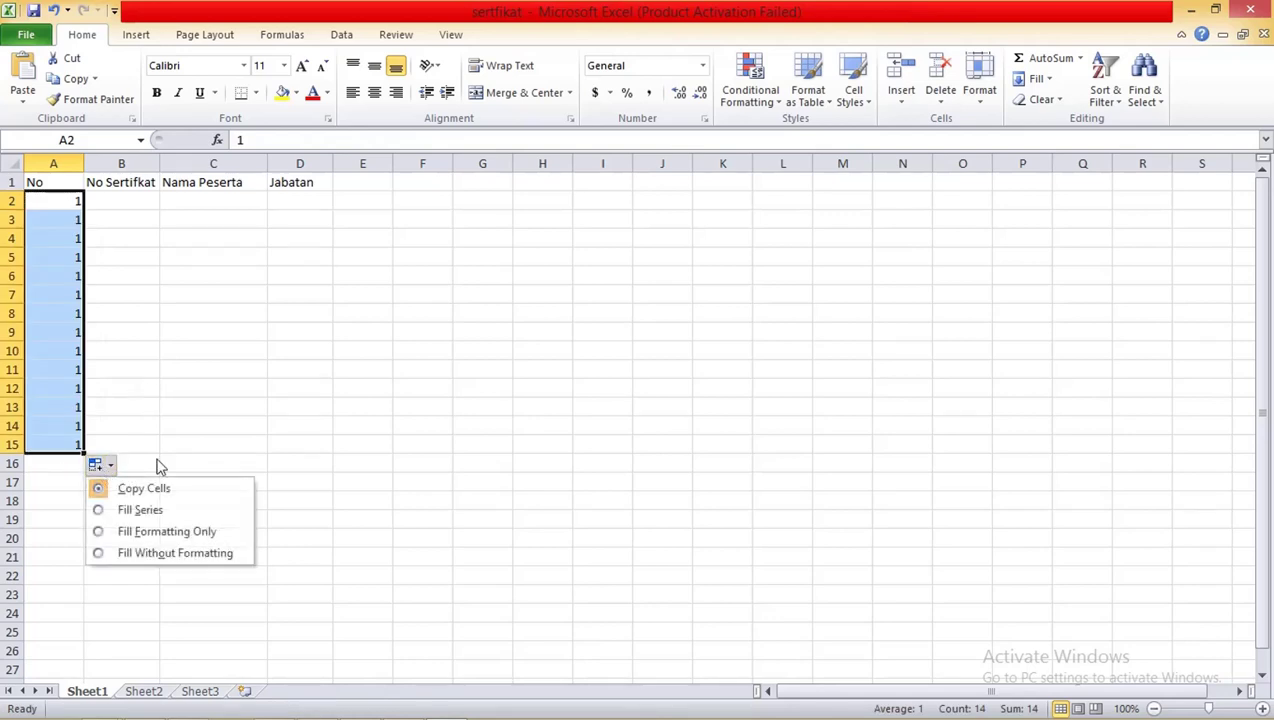
left_click(114, 511)
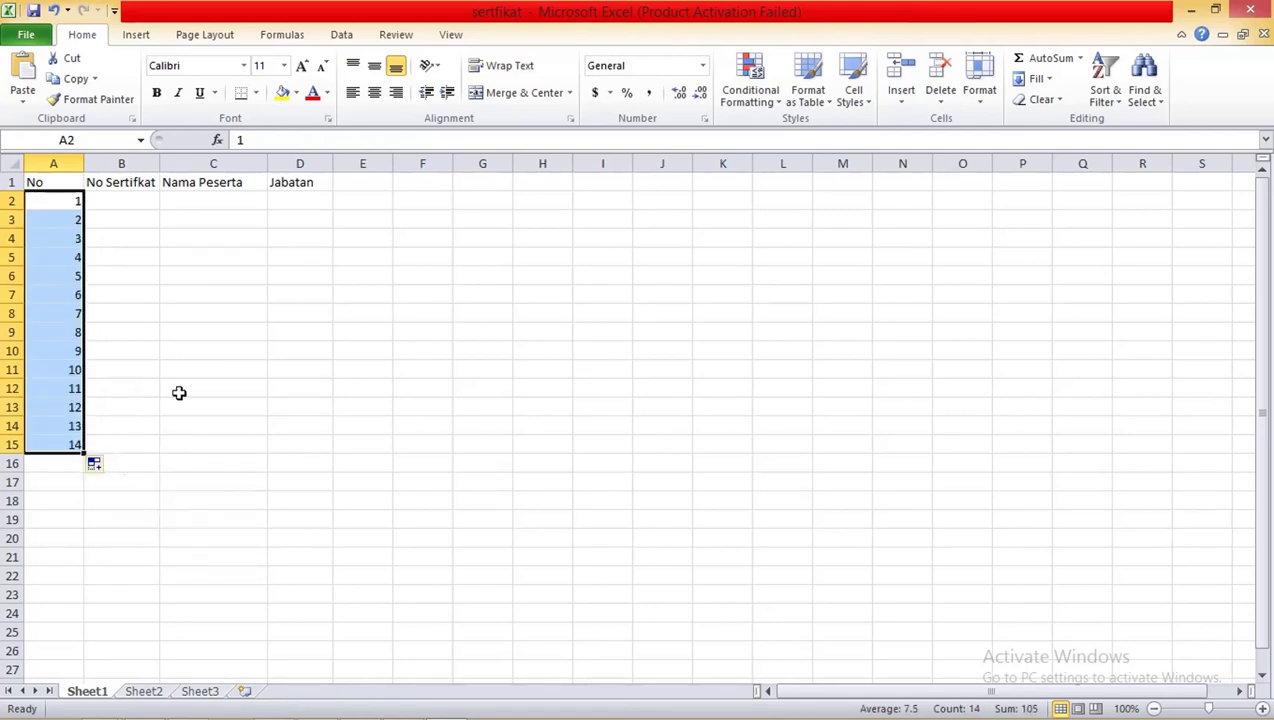
left_click(117, 206)
In the Word certificate, highlight the leading digits of the XVII/23019/2021 certificate number, then switch windows.
key("alt+Tab")
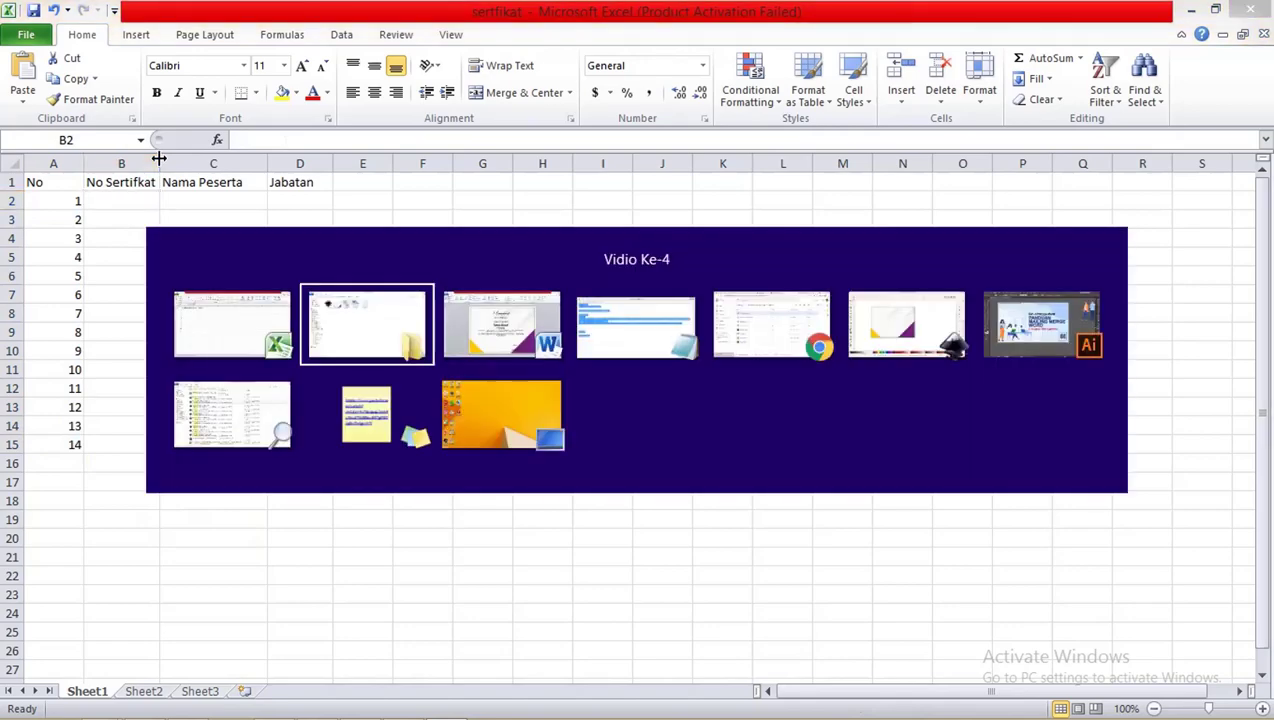
key("alt+Tab")
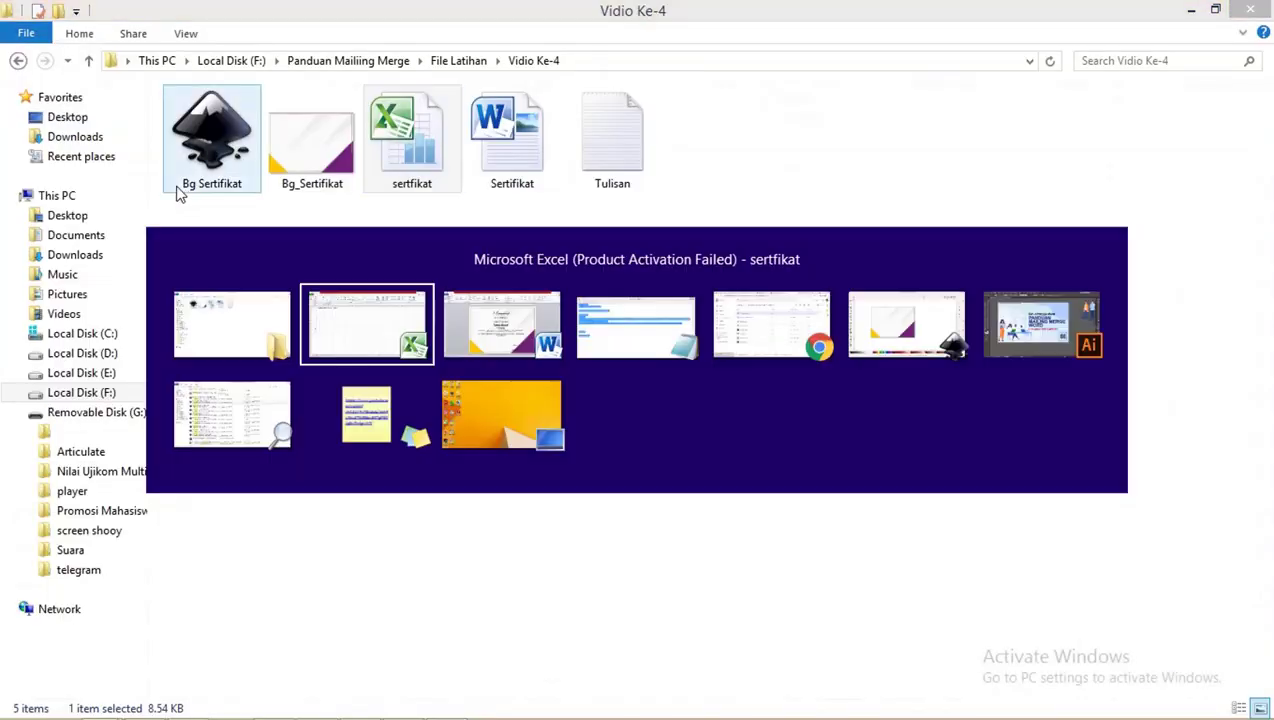
key("alt+Tab")
left_click(611, 328)
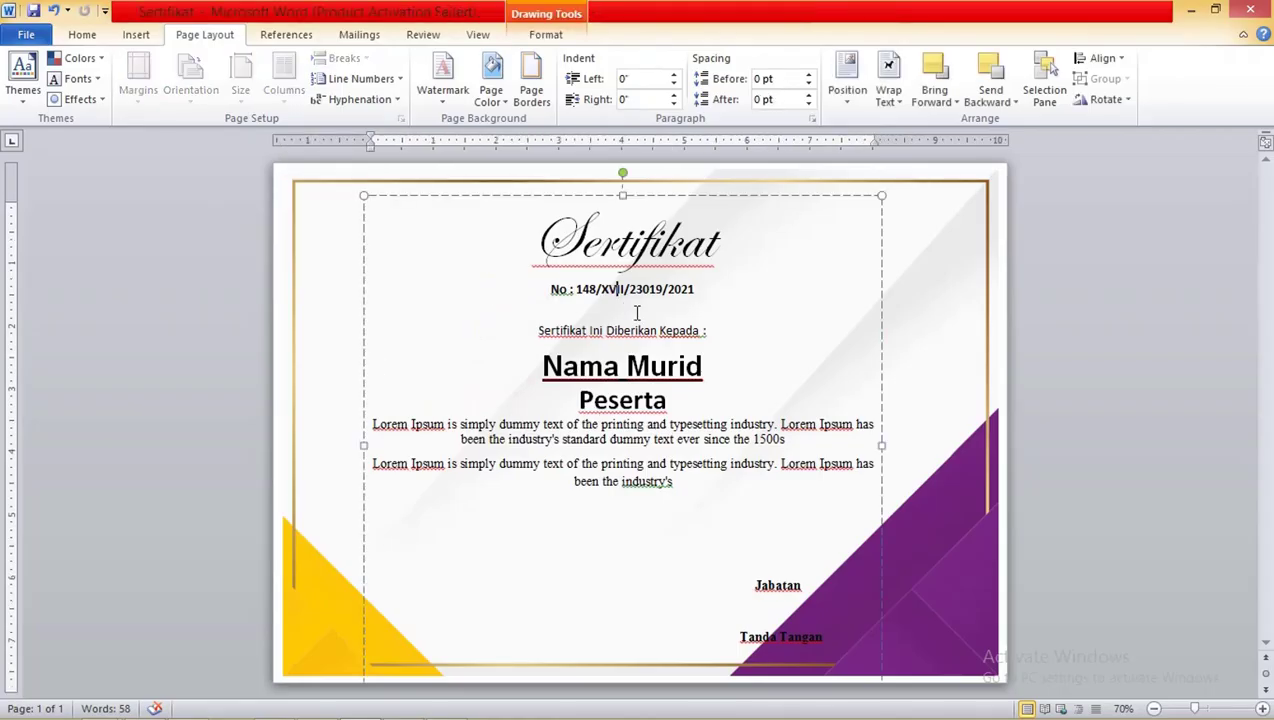
scroll(640, 313, "up", 1, "ctrl")
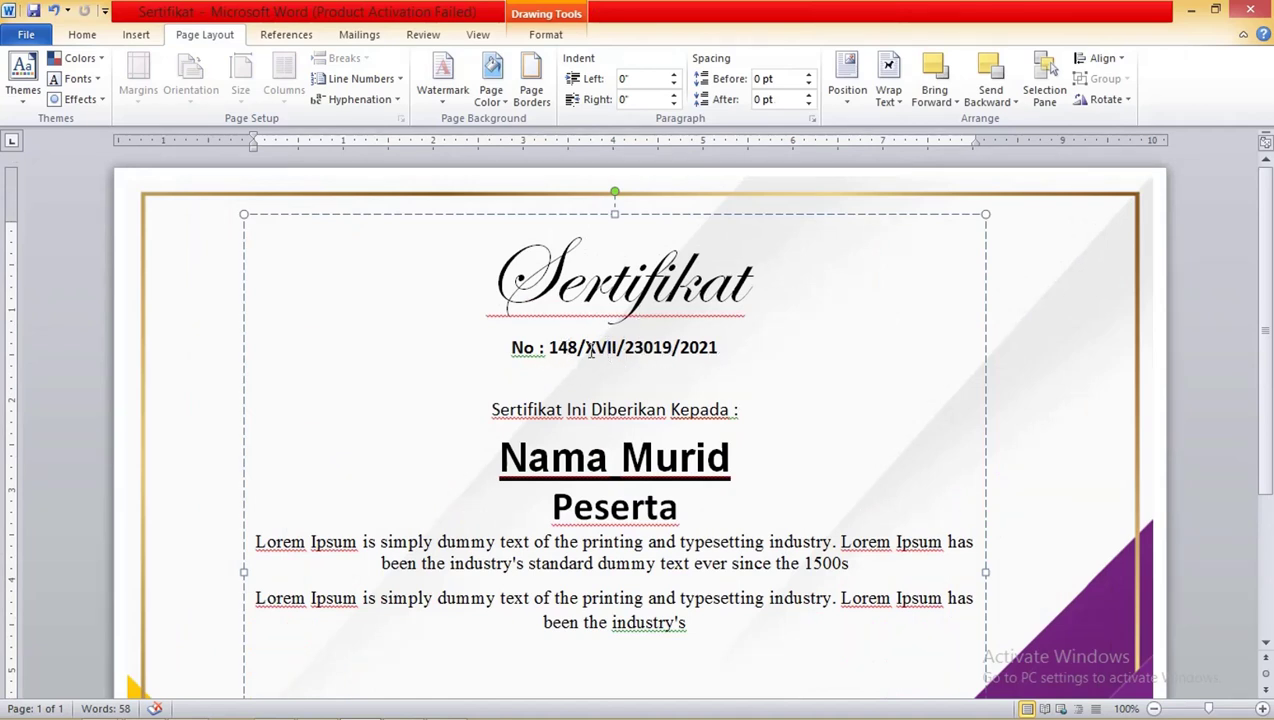
left_click_drag(721, 348, 589, 347)
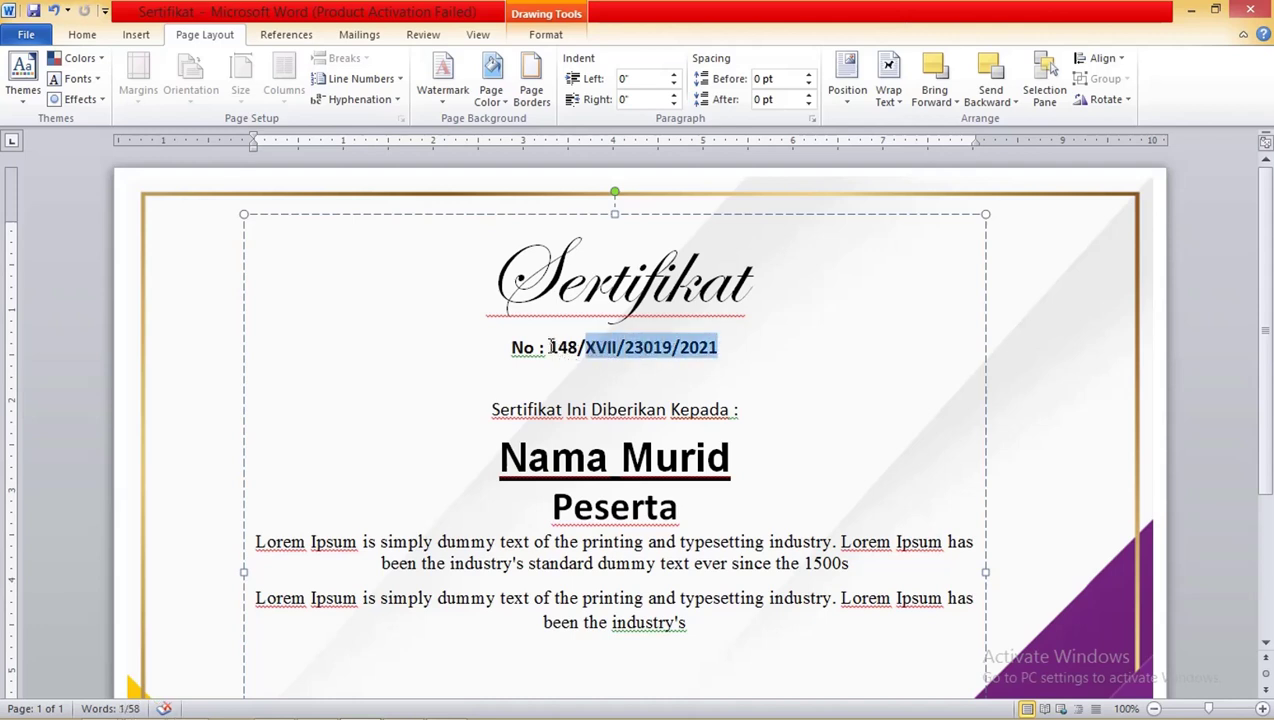
left_click_drag(549, 347, 571, 348)
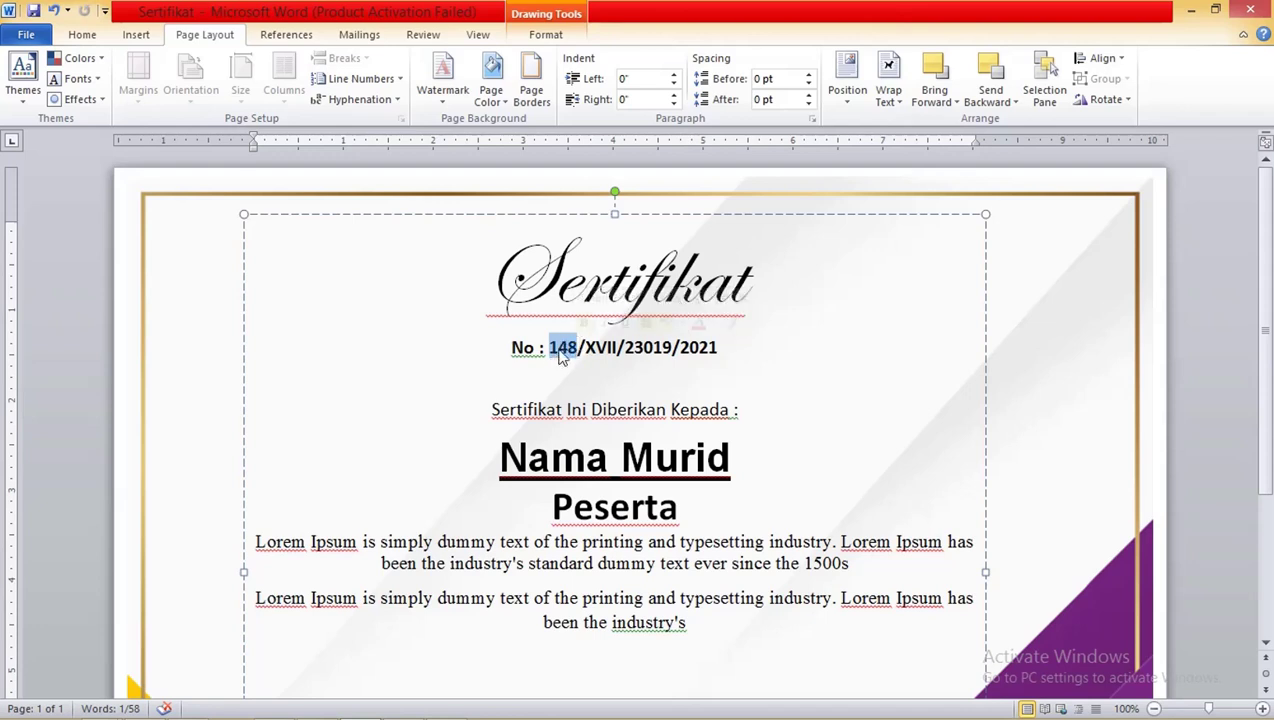
key("alt+Tab")
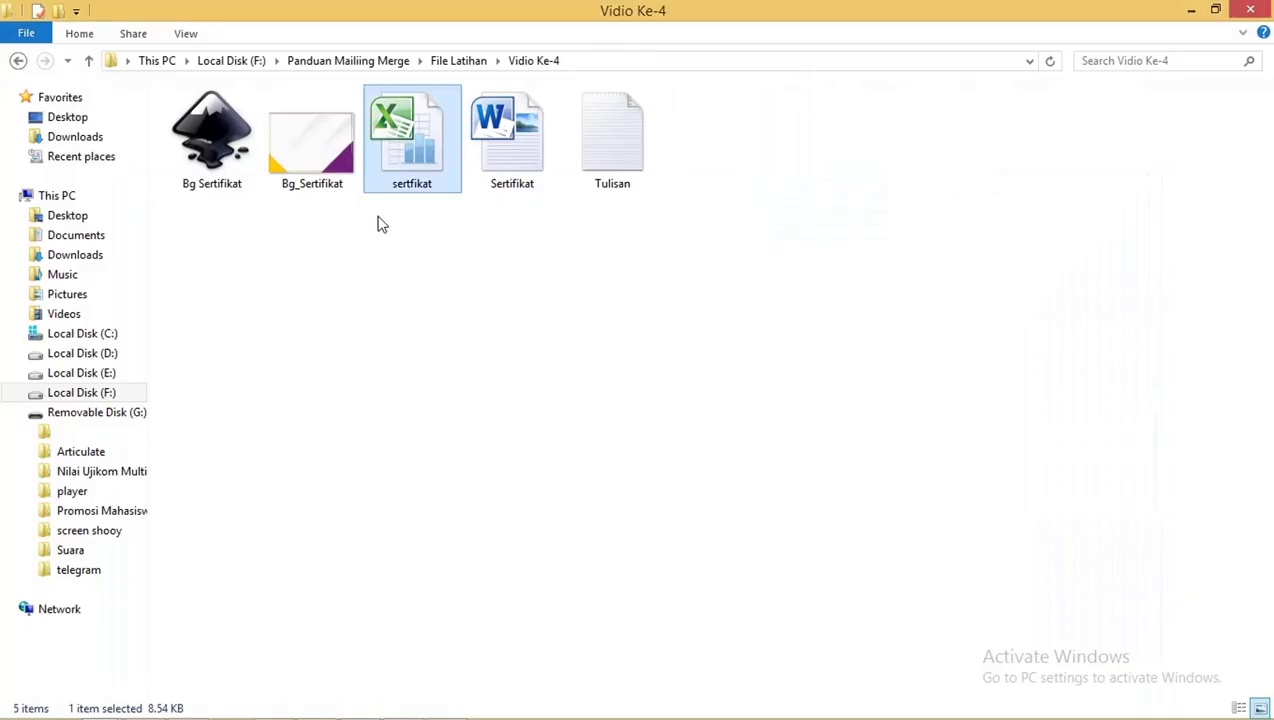
Enter 148 in B2 and fill a series from 148 to 161 down to B15.
key("alt+Tab")
key("alt+Tab")
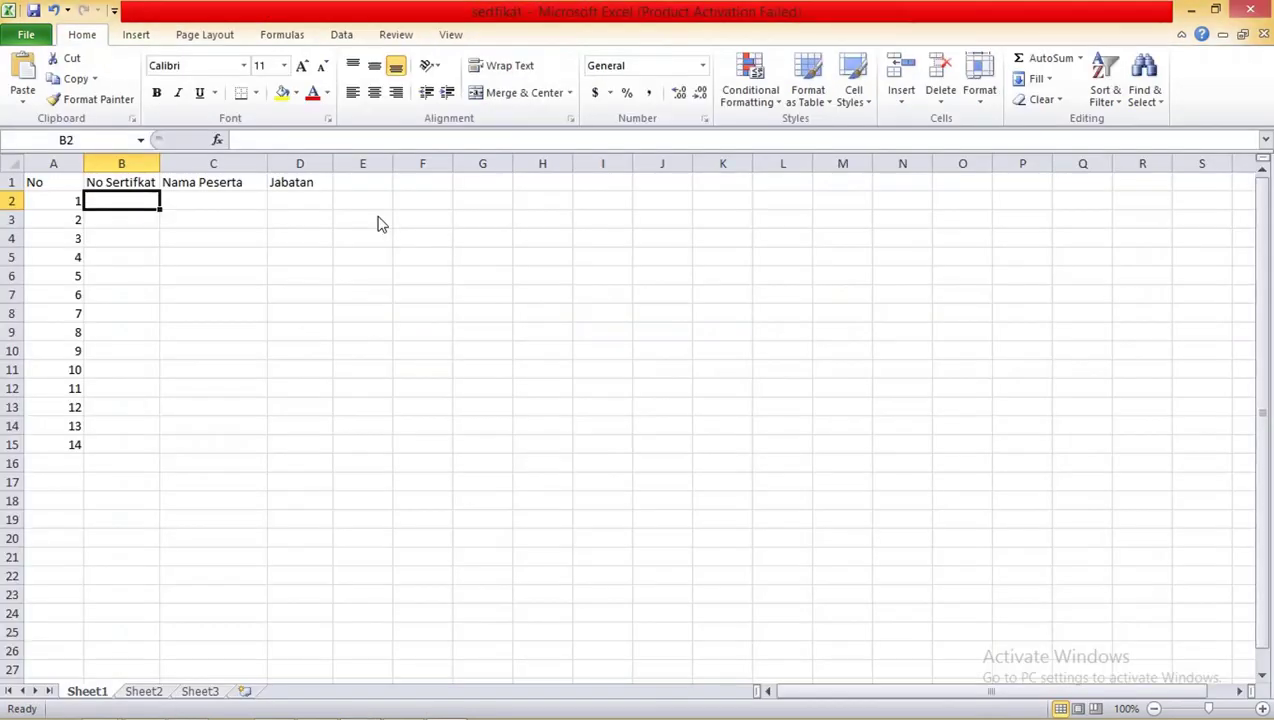
type("14")
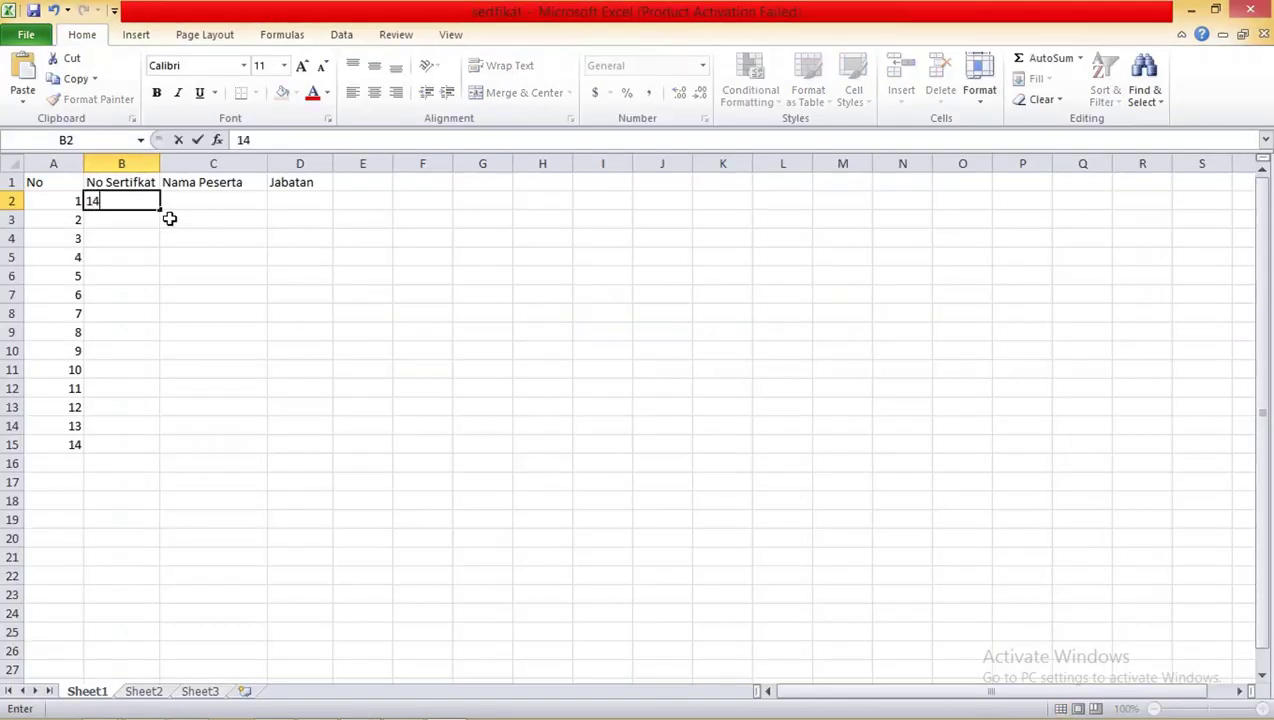
type("8")
left_click(199, 242)
left_click(155, 206)
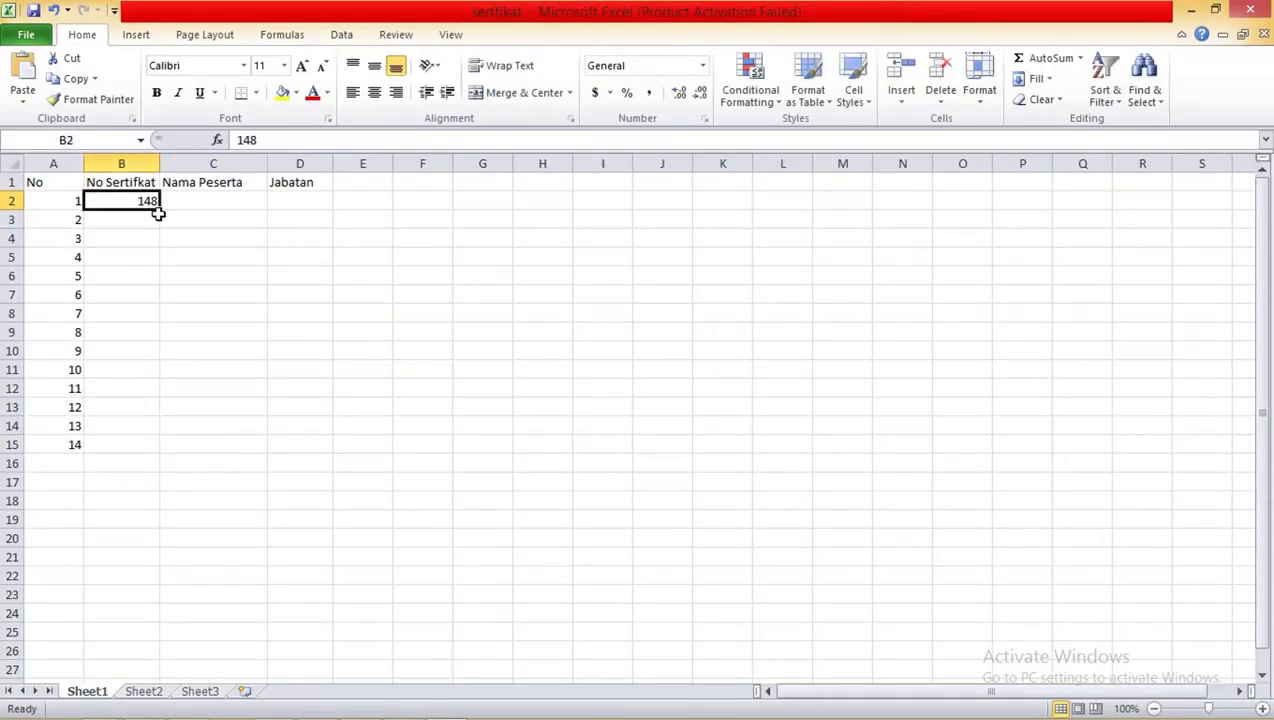
left_click_drag(159, 209, 165, 456)
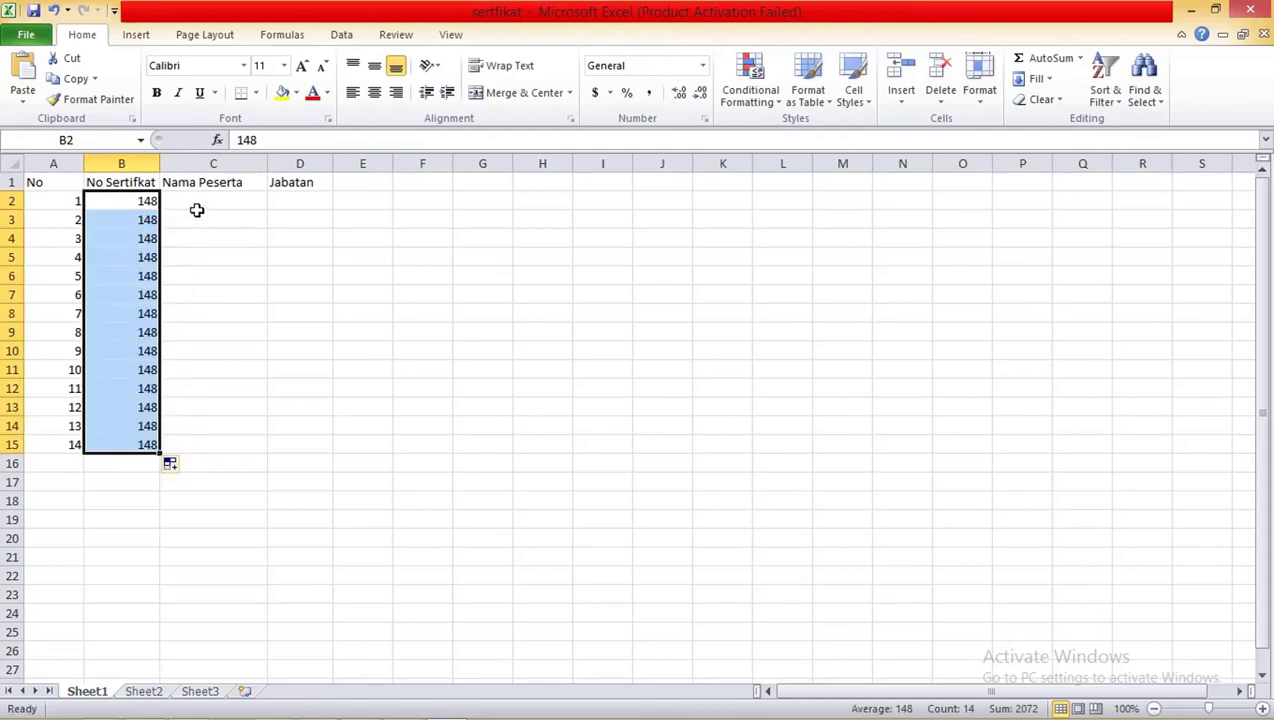
left_click(172, 463)
left_click(212, 509)
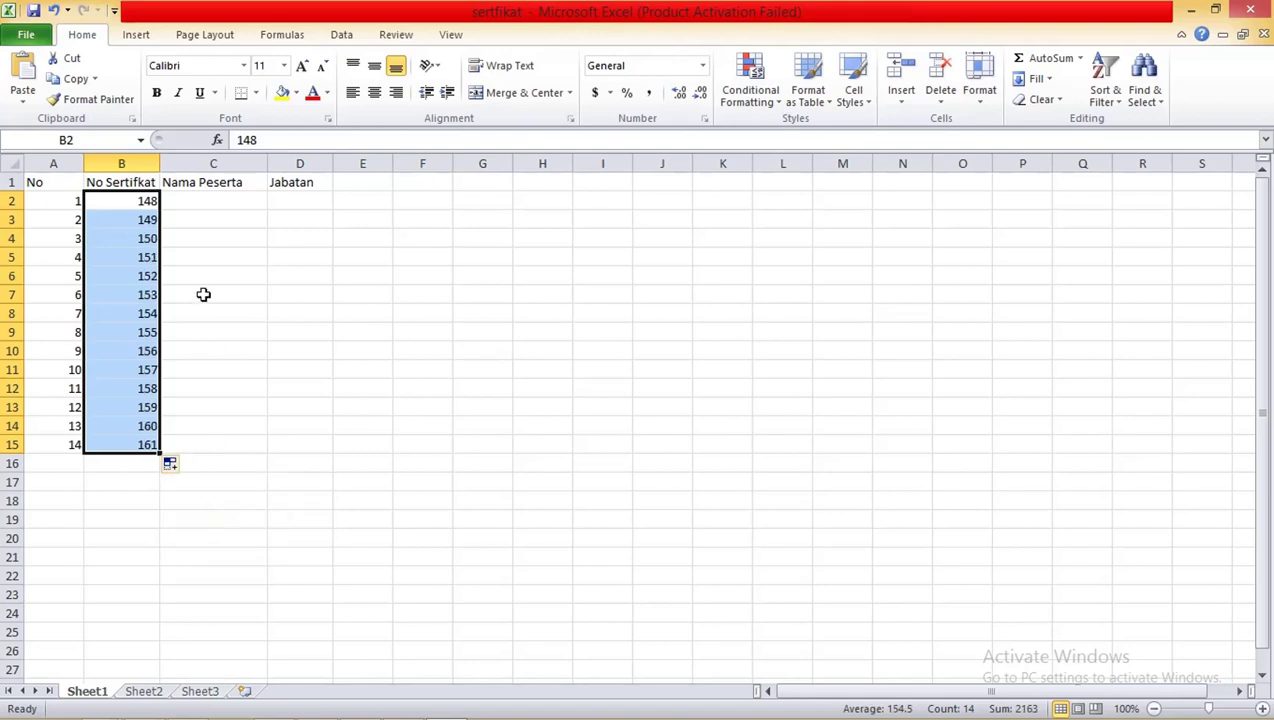
left_click(188, 238)
left_click(183, 201)
Fill C2:C15 with names Nama Peserta Ke-1 through Ke-14 and widen column C.
left_click(234, 182)
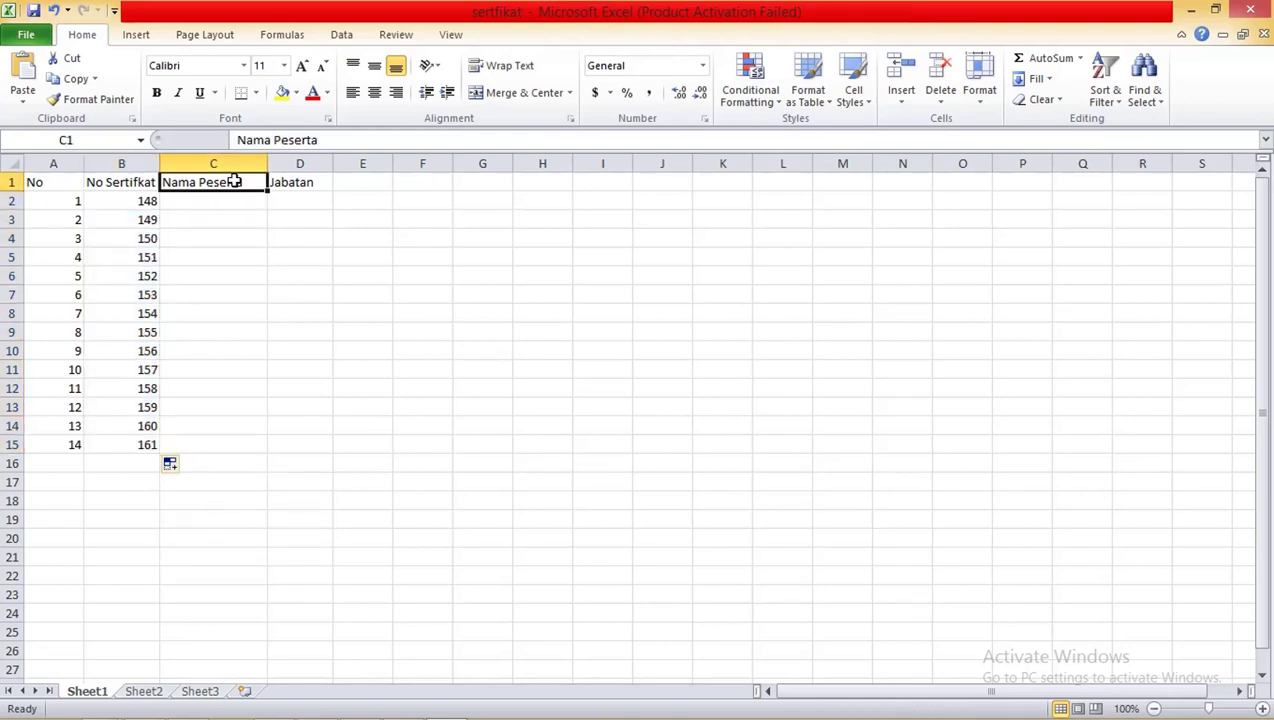
double_click(234, 182)
left_click_drag(250, 182, 152, 182)
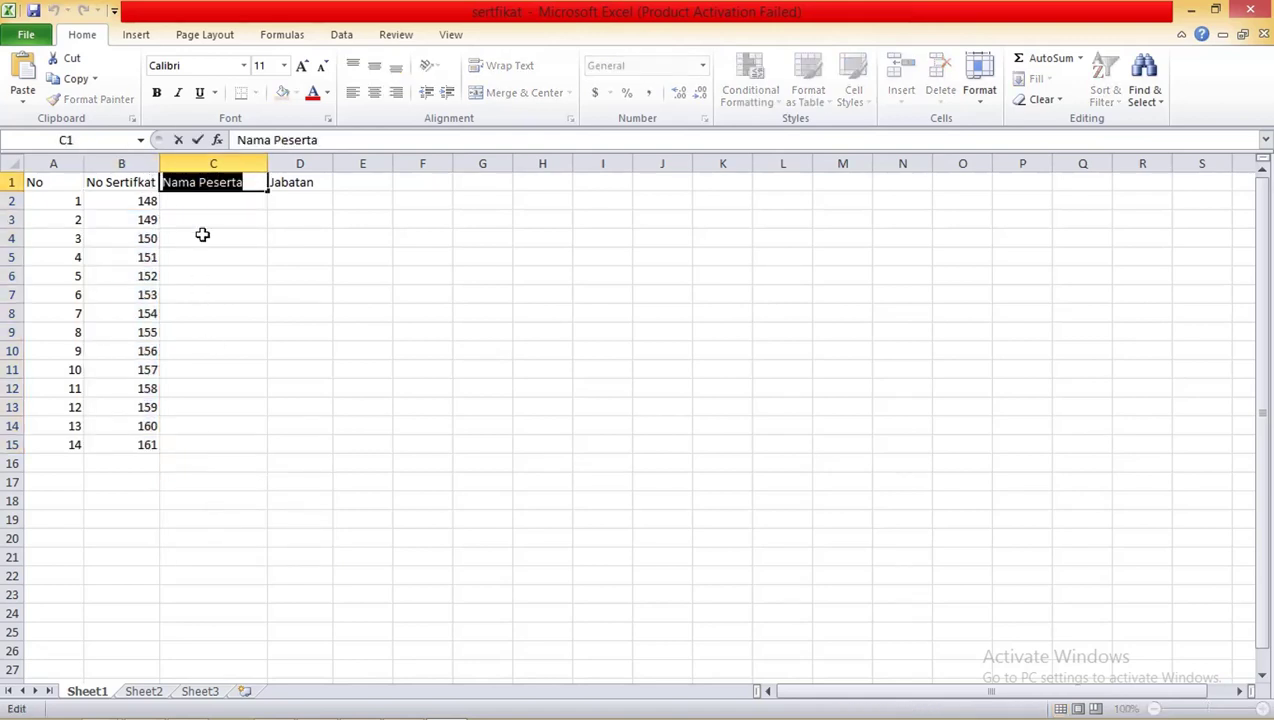
key("ctrl+c")
left_click(200, 201)
key("ctrl+v")
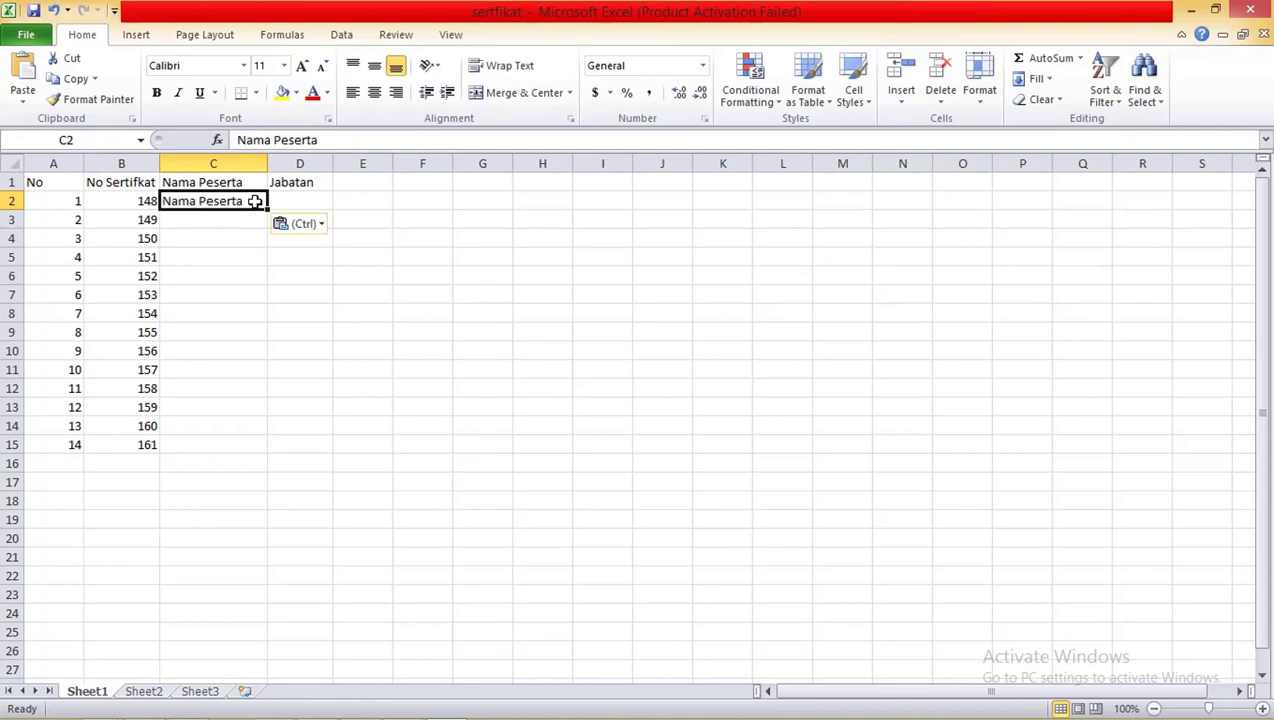
double_click(255, 201)
type("Ke")
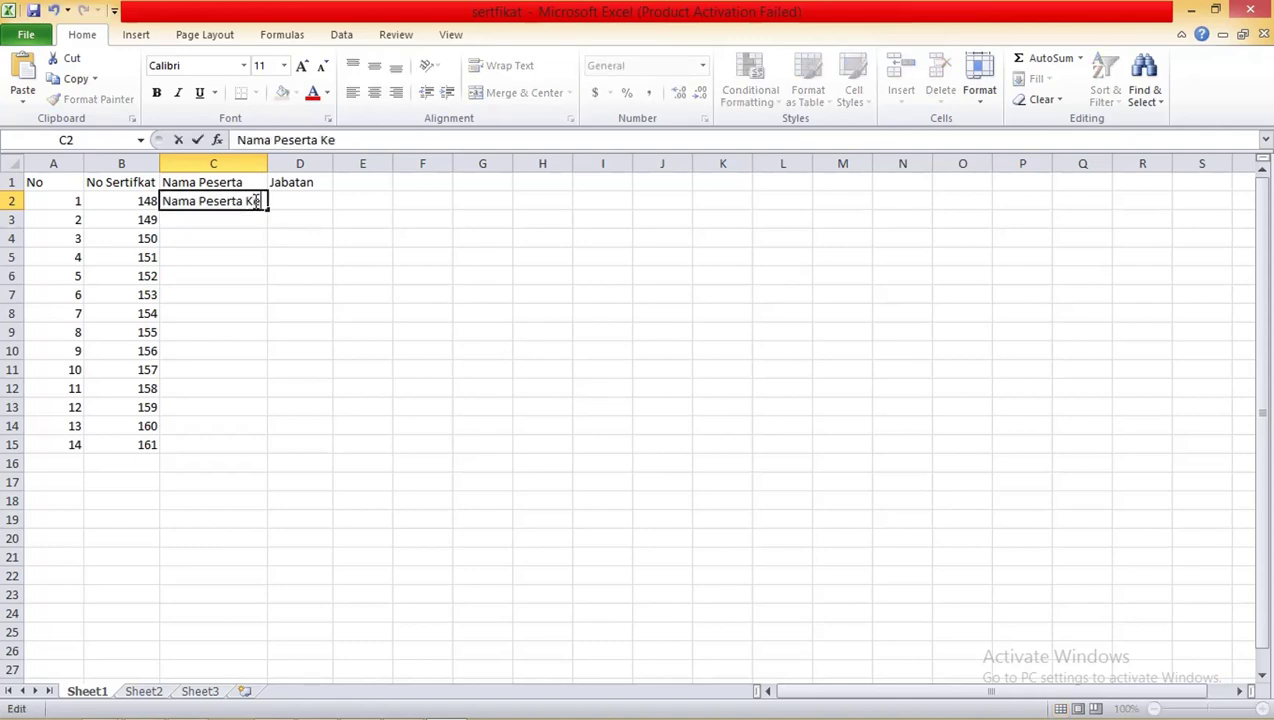
type("-1")
left_click(222, 236)
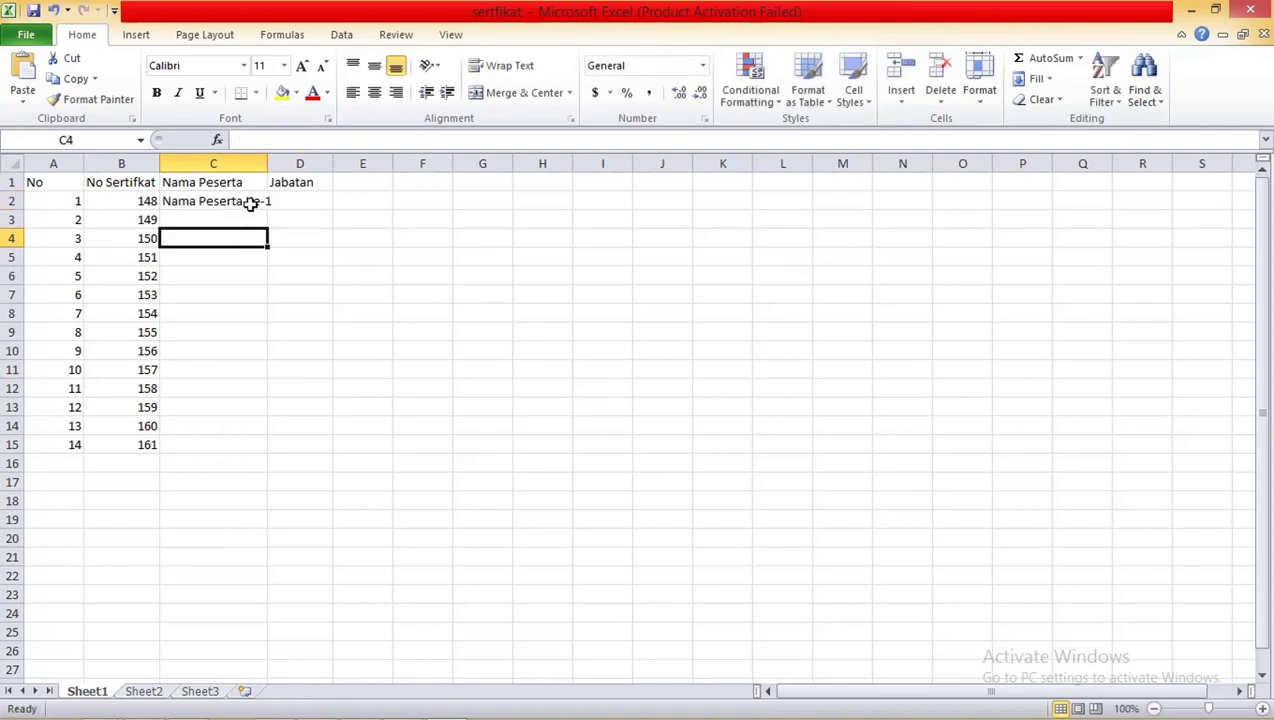
left_click(250, 203)
left_click_drag(268, 209, 272, 450)
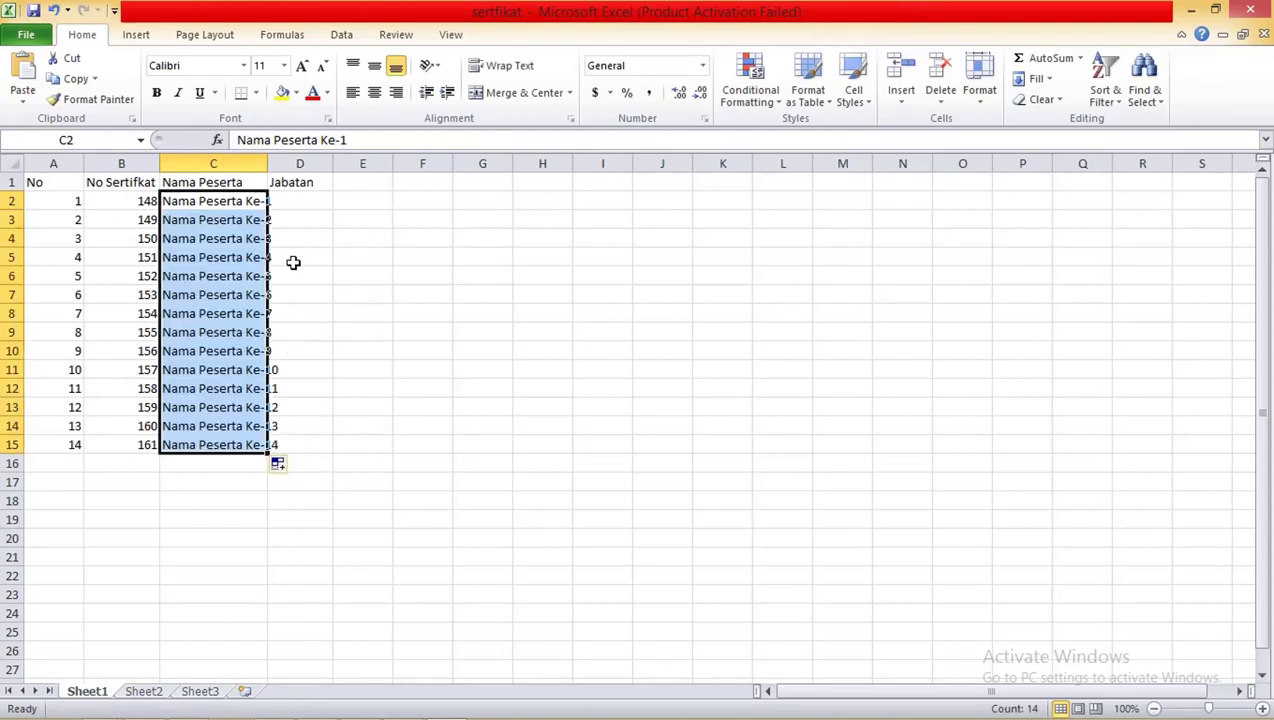
double_click(267, 163)
Enter roles Narasumber, Peserta, Pantia in D2:D4, repeat them to row 15, and narrow column A.
left_click(303, 198)
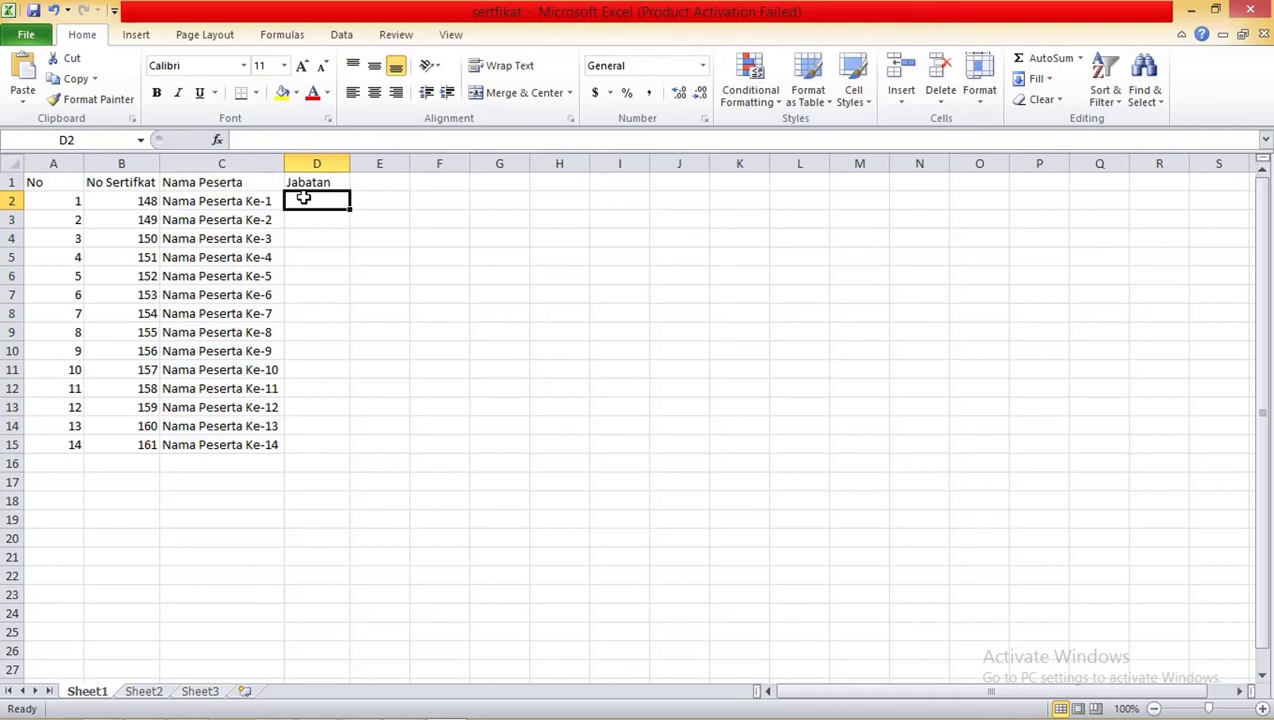
type("Na")
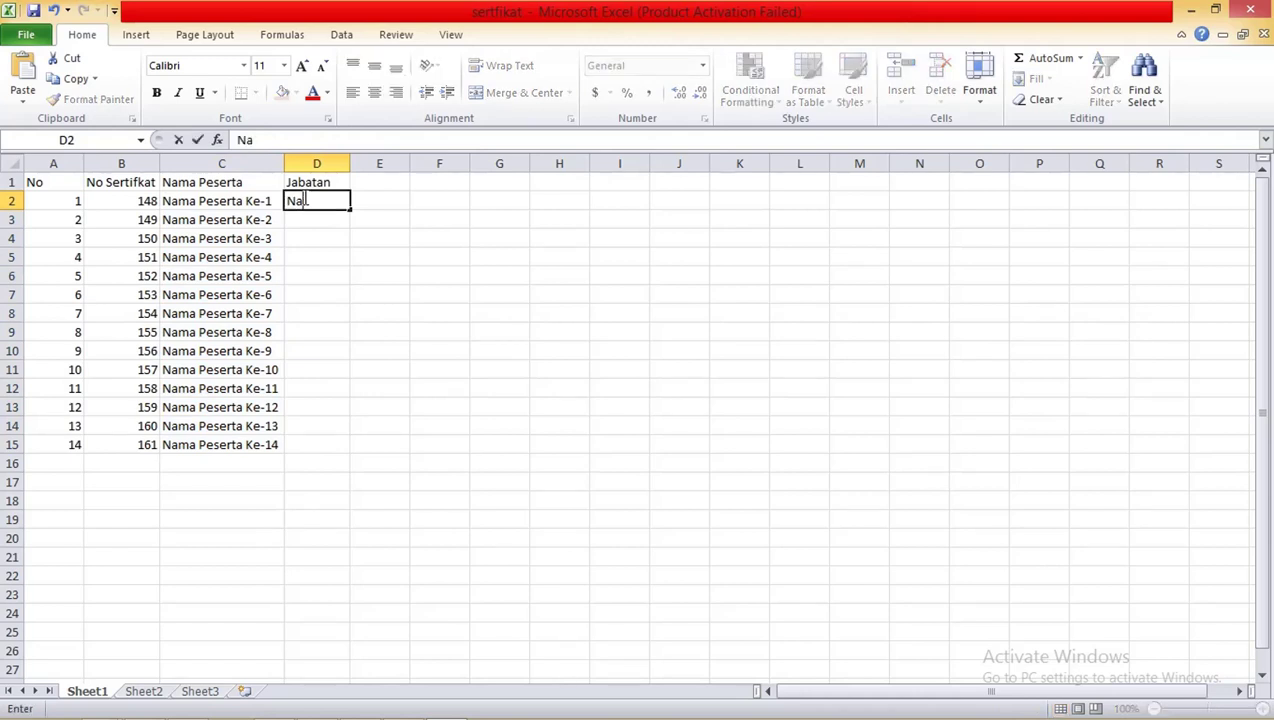
type("rasum")
type("ber")
key("Return")
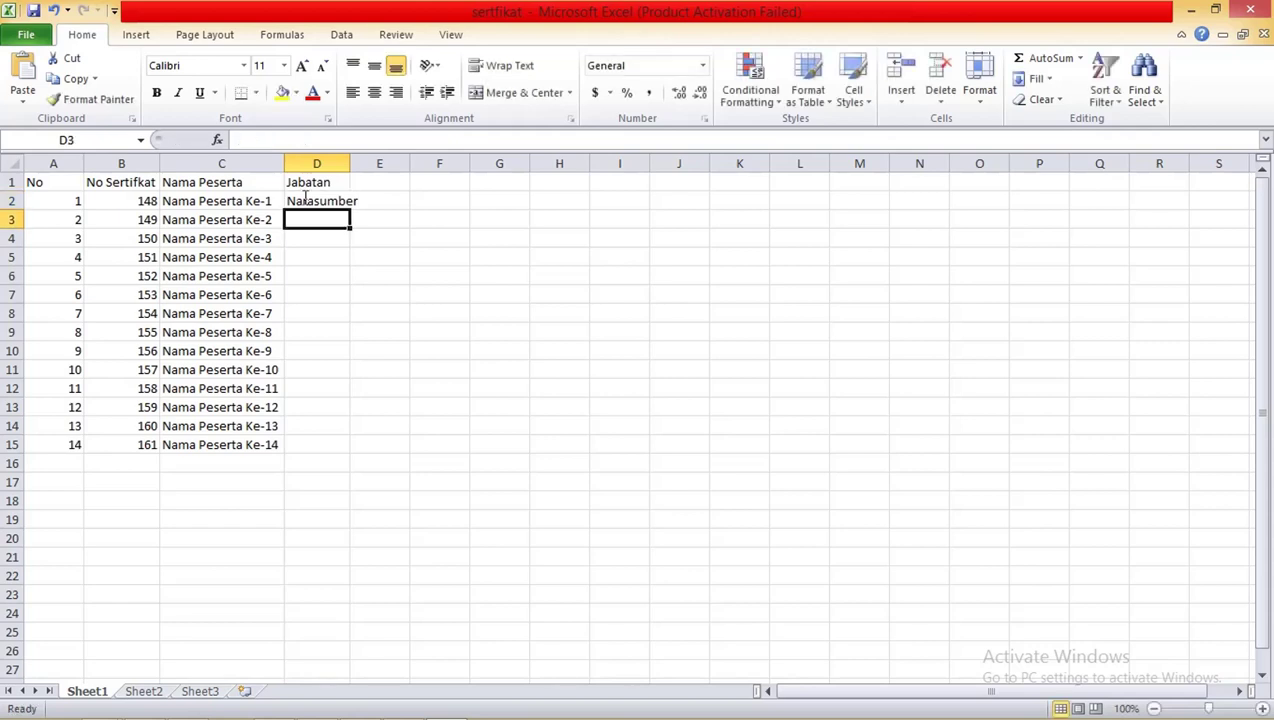
type("Peserta")
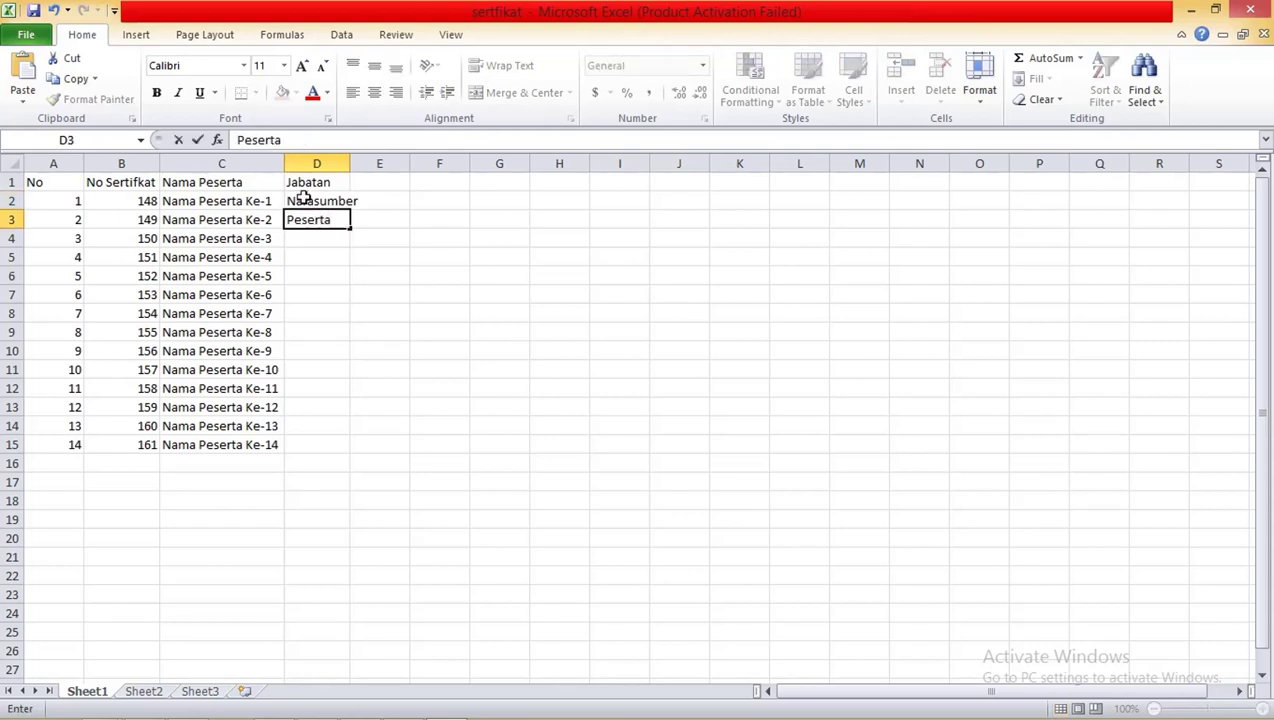
key("Return")
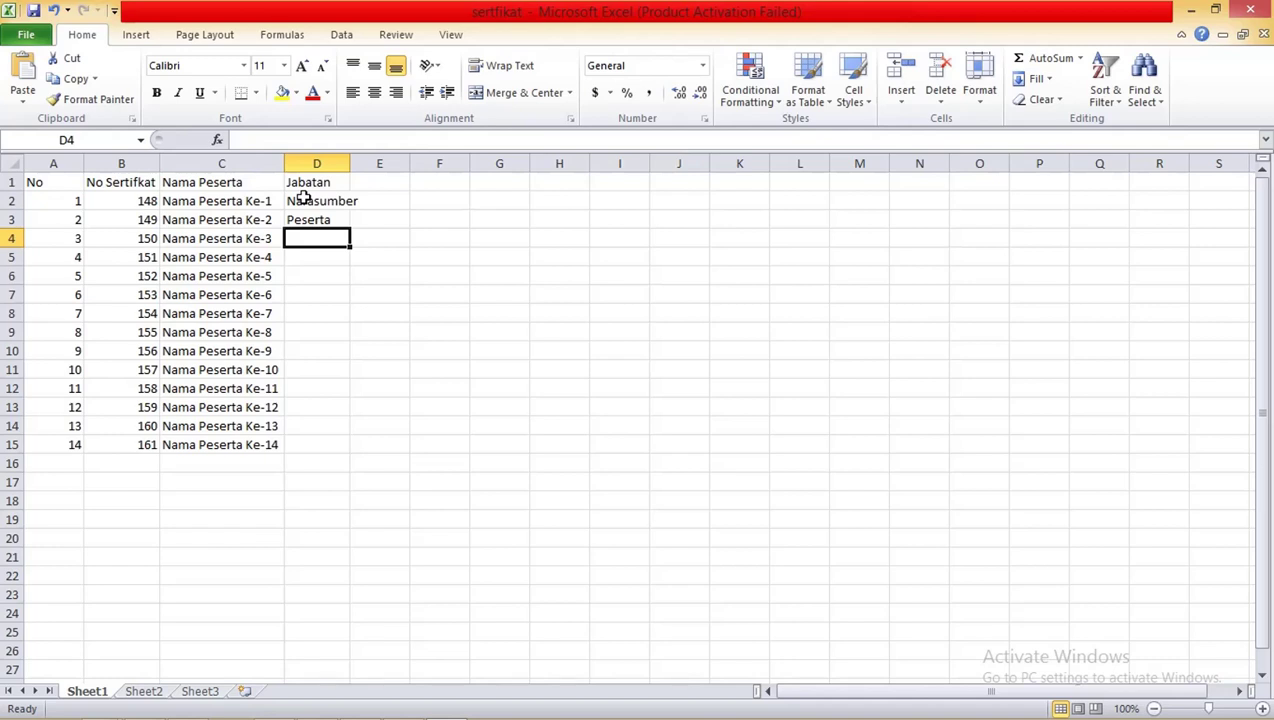
type("Pantia")
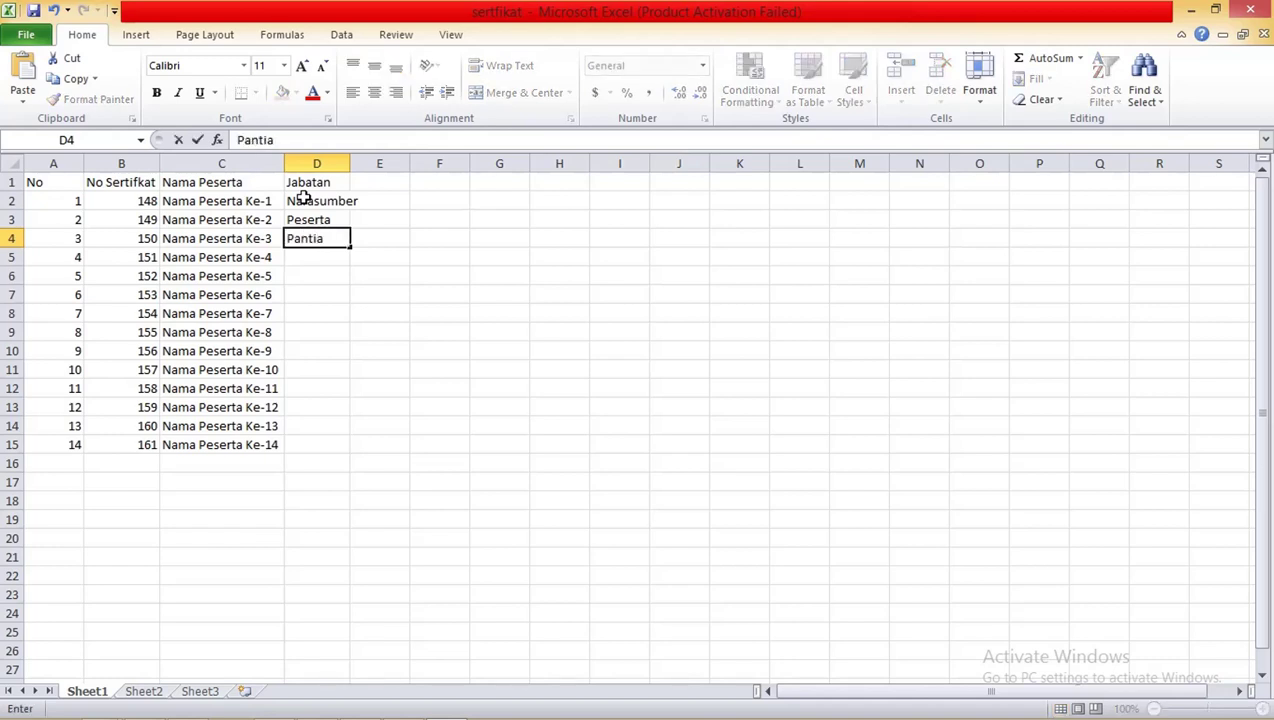
key("Return")
double_click(350, 163)
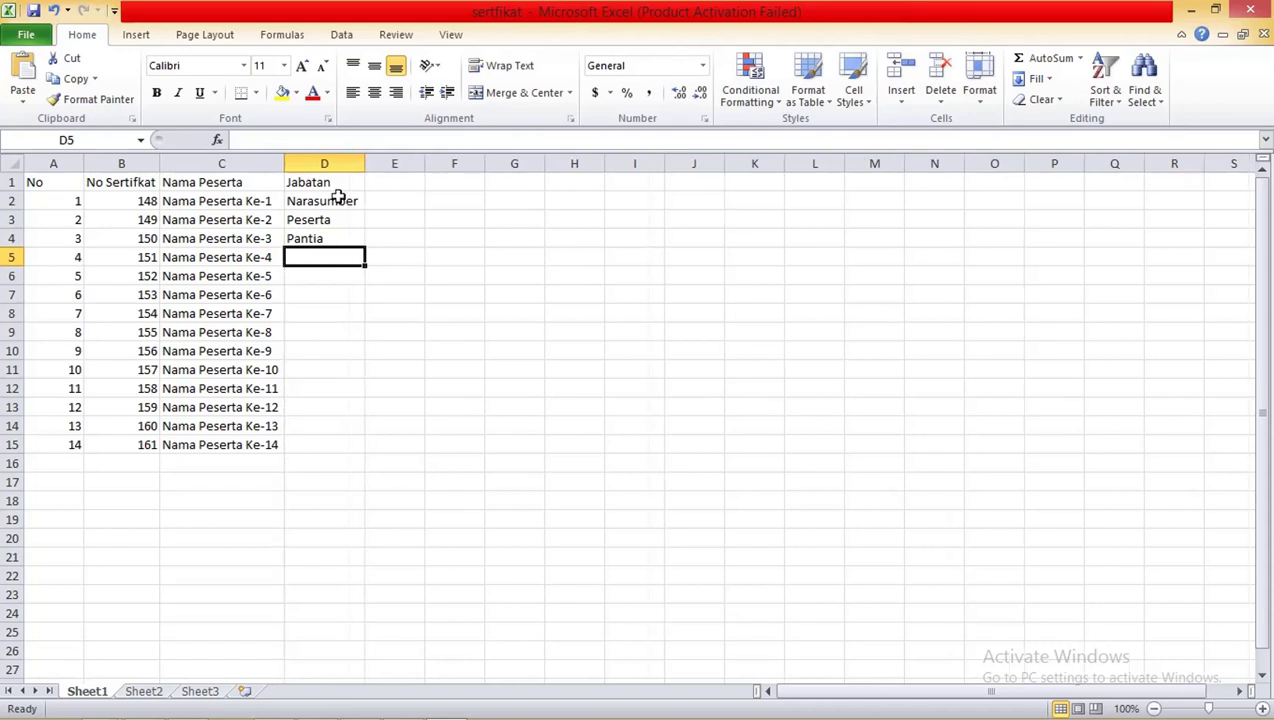
left_click_drag(338, 198, 347, 240)
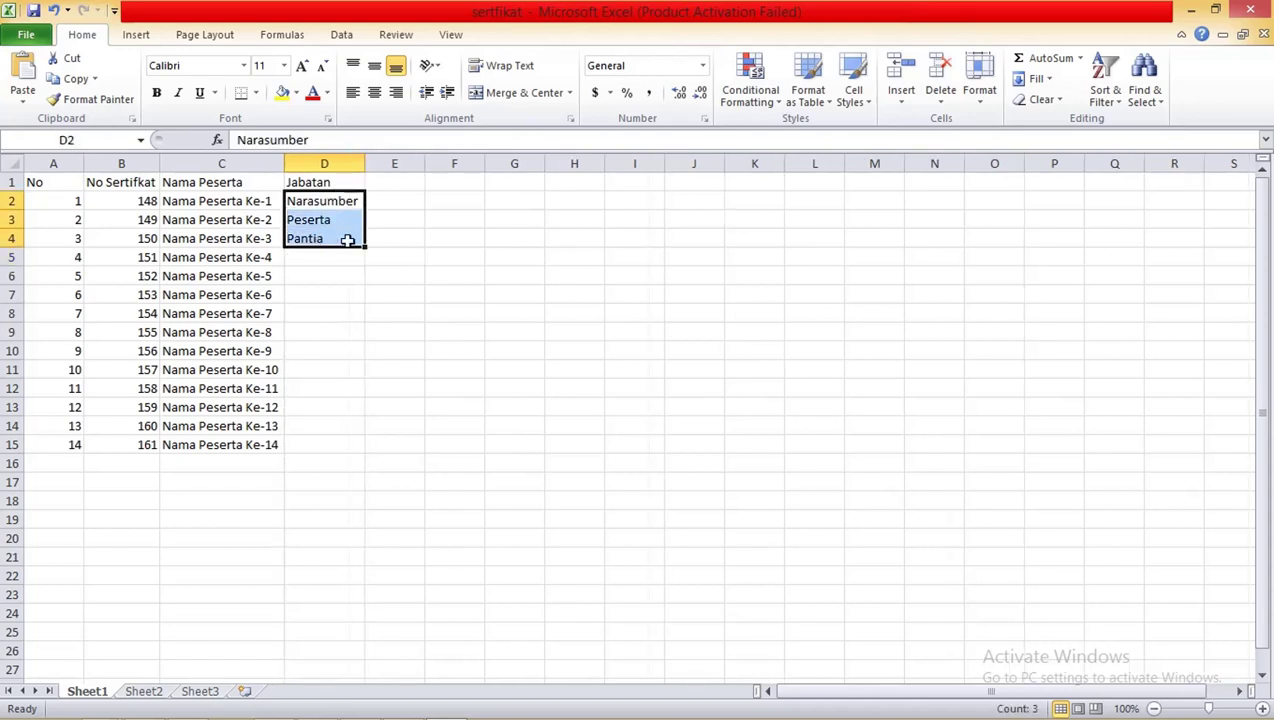
left_click_drag(365, 246, 344, 450)
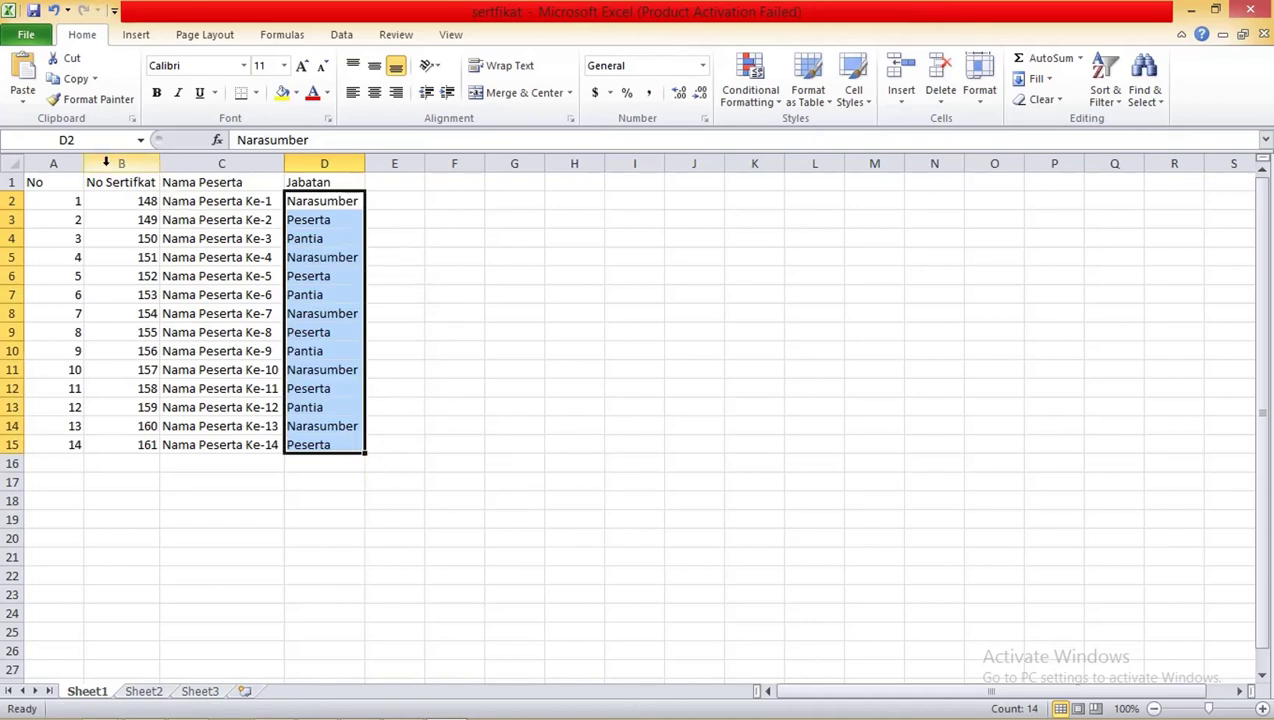
left_click_drag(84, 165, 48, 165)
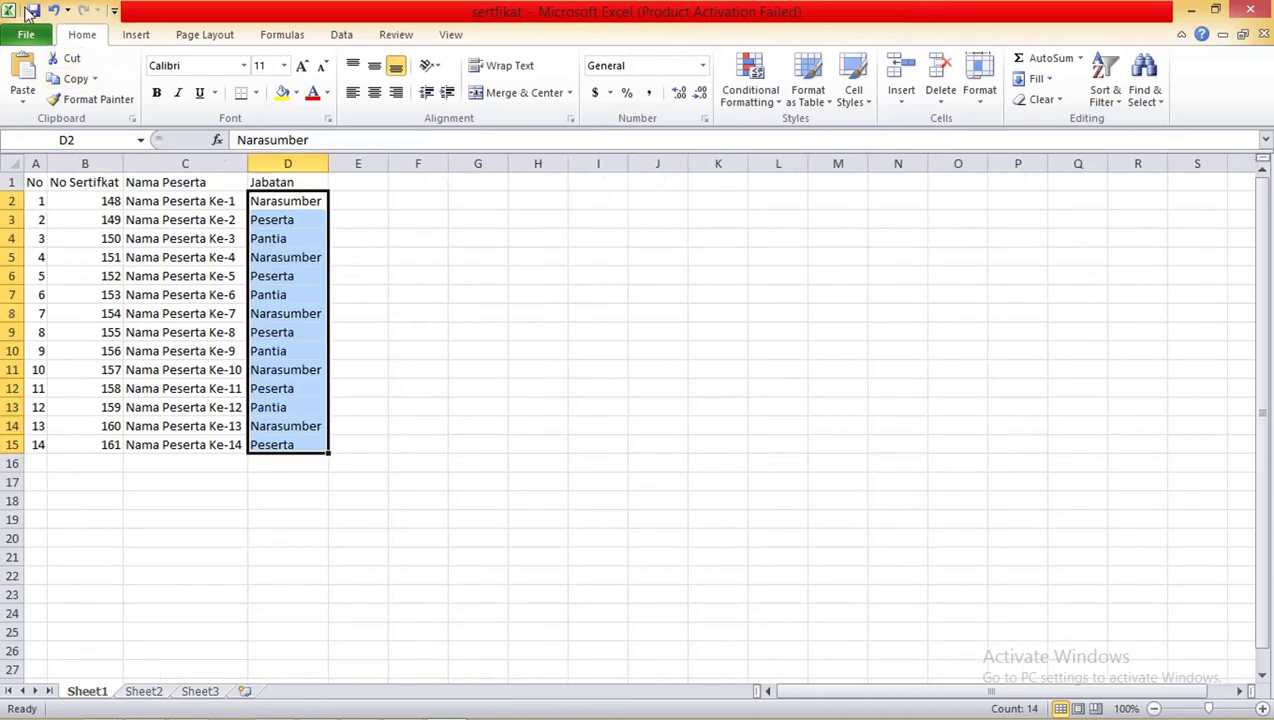
left_click(586, 237)
Close the Excel workbook and return to the Word certificate.
left_click(1250, 9)
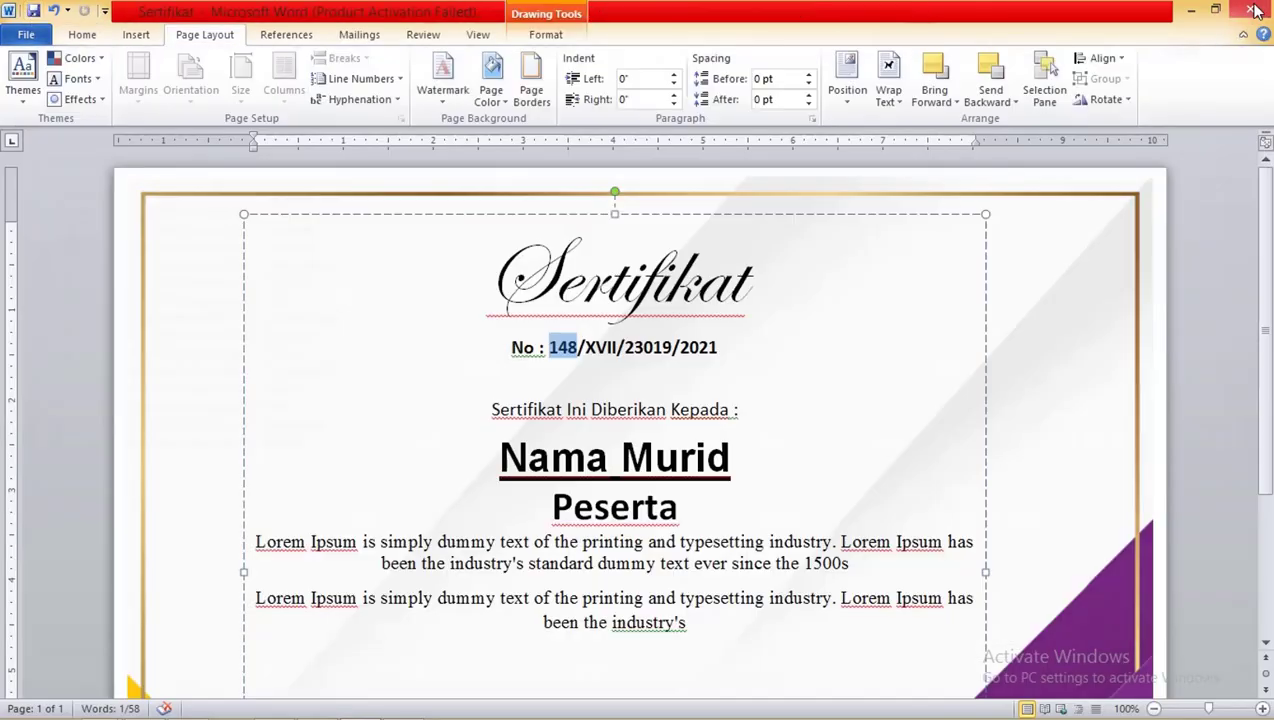
left_click(707, 367)
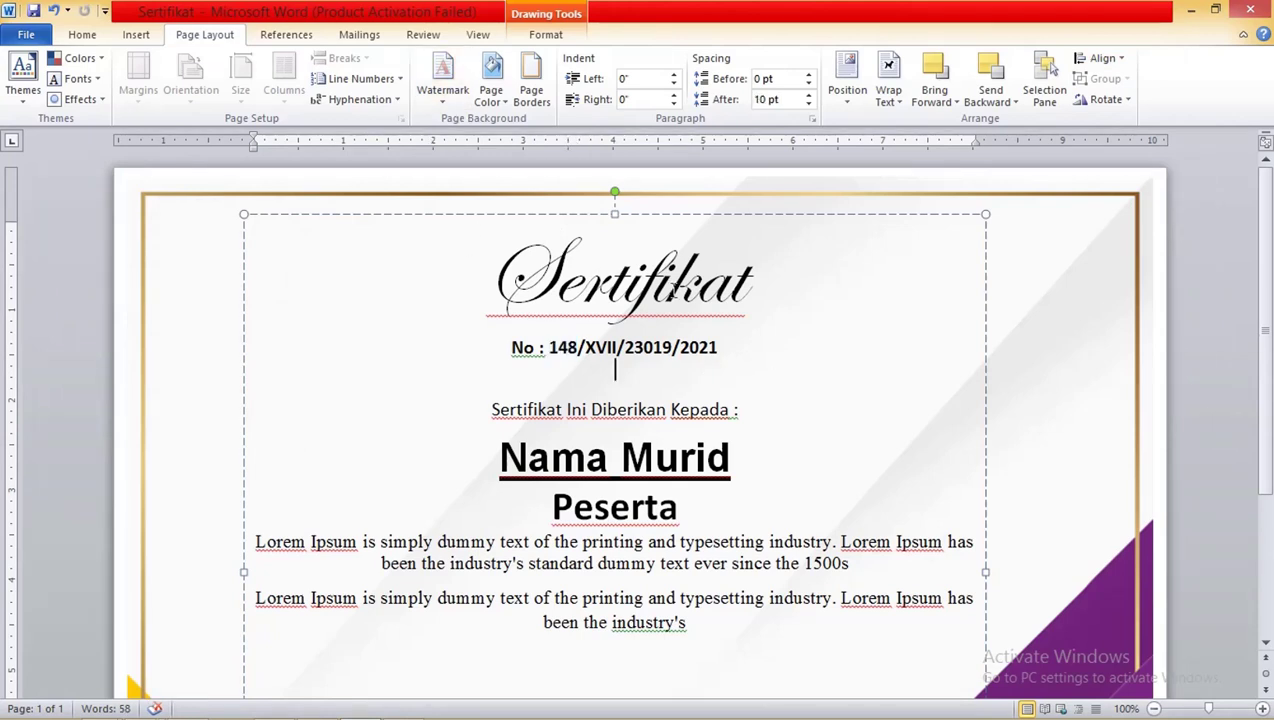
left_click(288, 181)
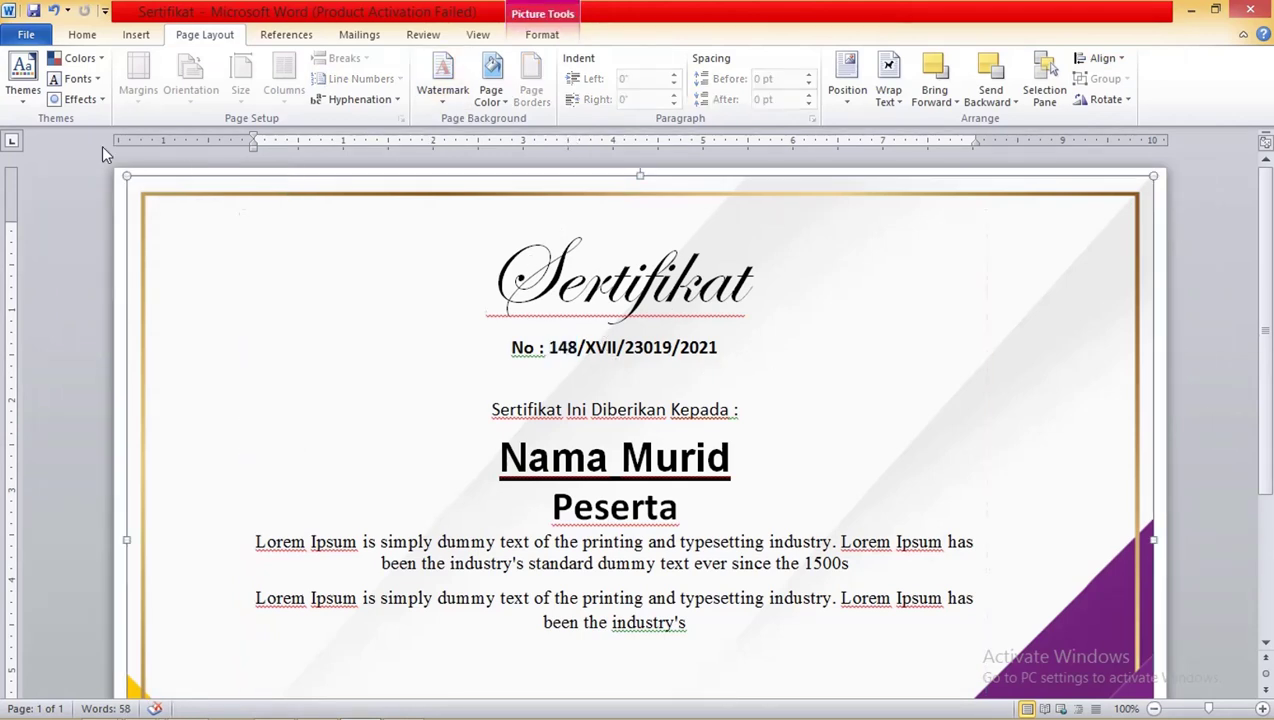
Use Sheet1$ of the sertfikat workbook as the existing mail-merge recipient list.
left_click(352, 42)
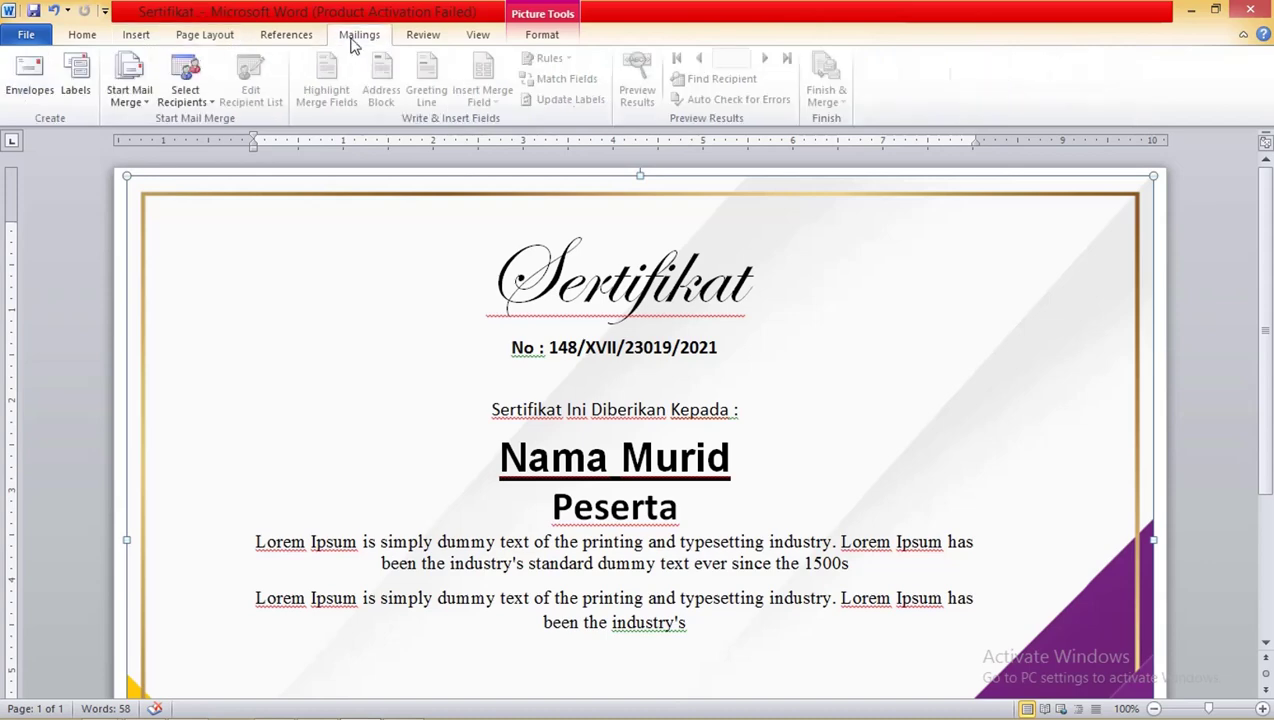
left_click(169, 104)
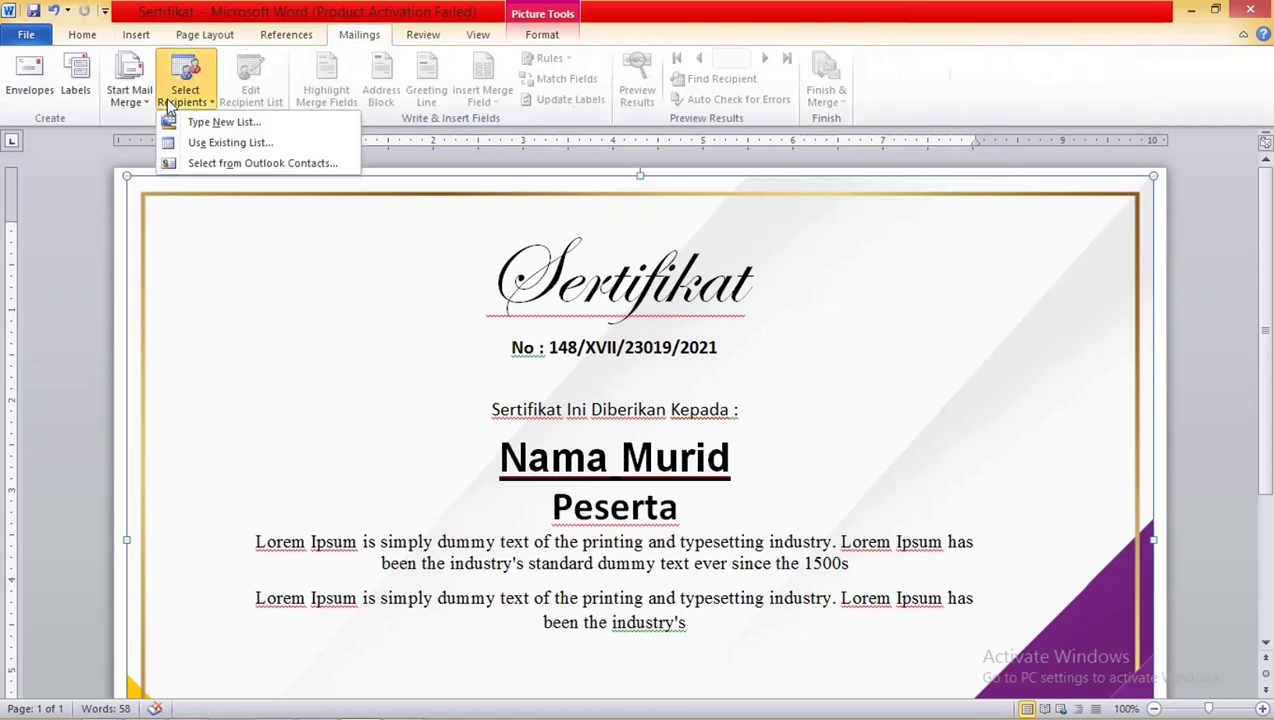
left_click(192, 145)
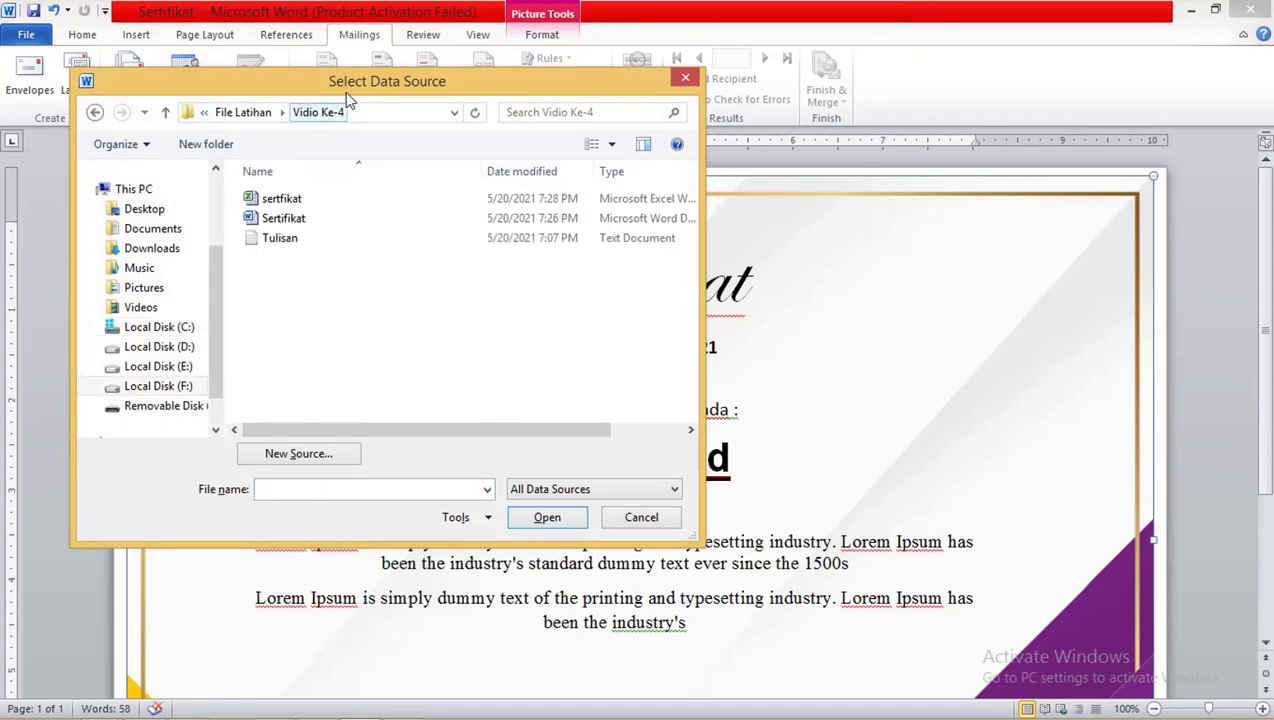
left_click_drag(348, 92, 307, 98)
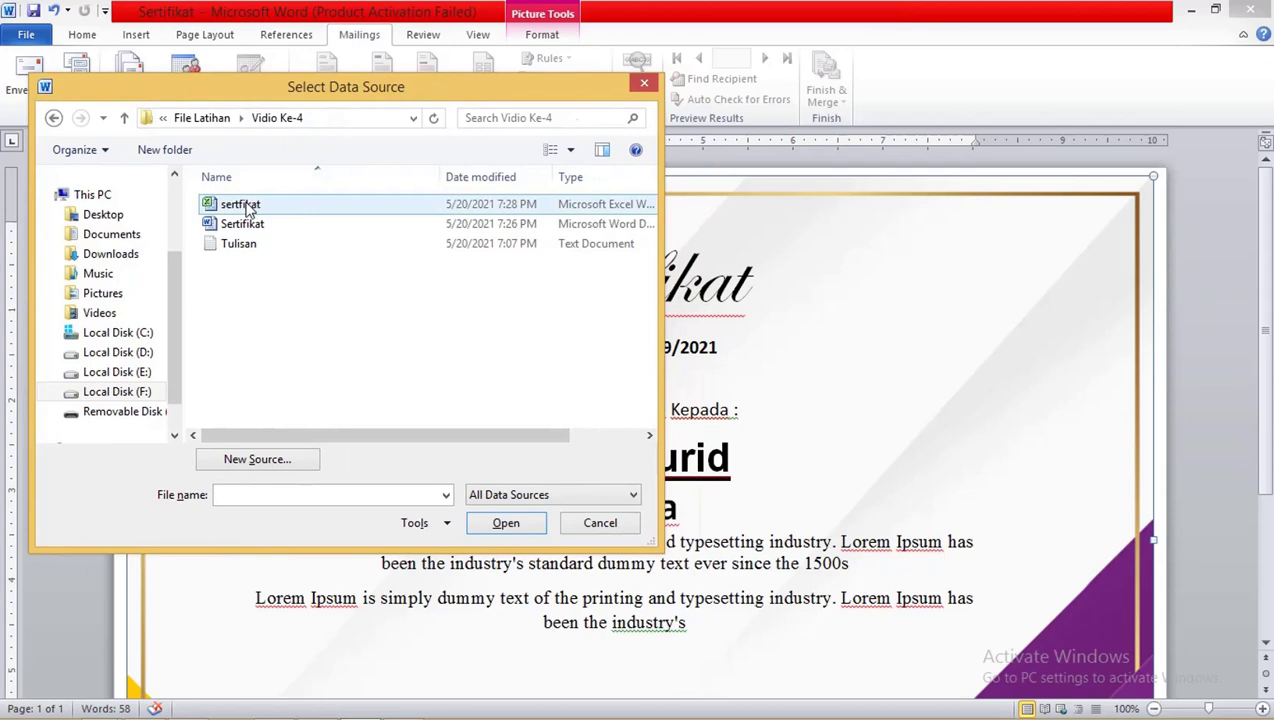
left_click_drag(275, 87, 293, 88)
left_click(257, 207)
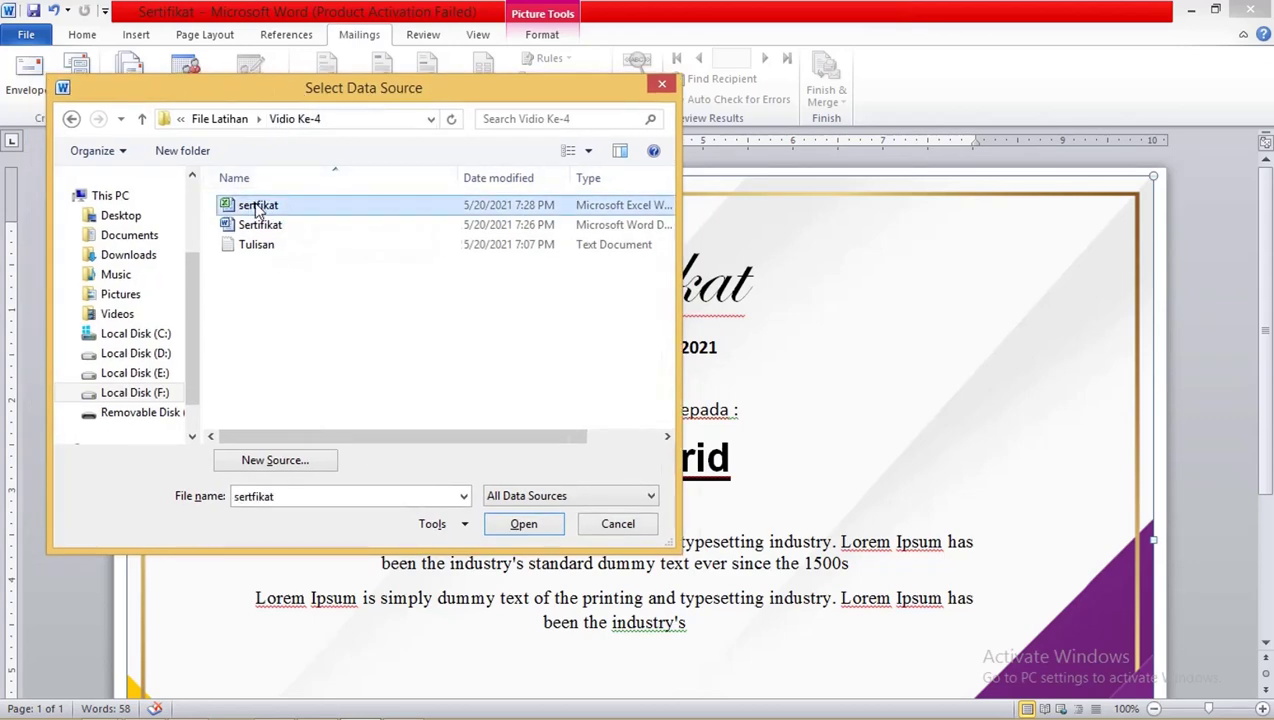
left_click(507, 531)
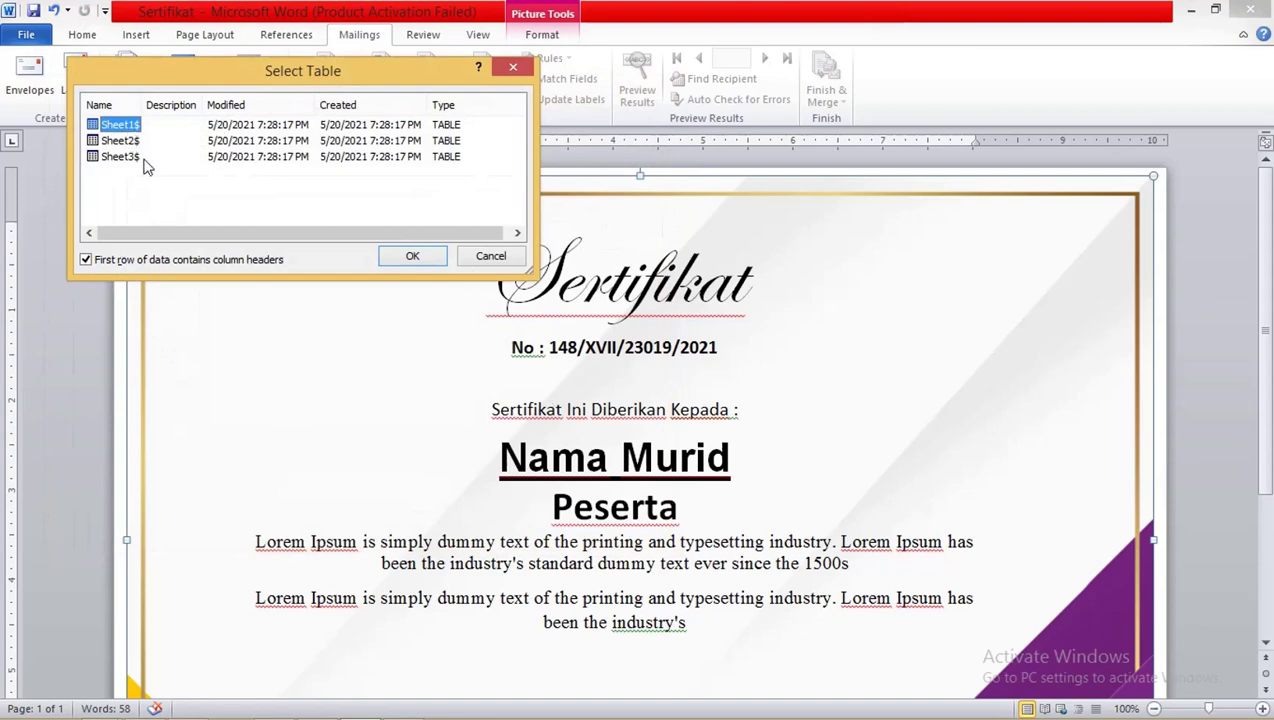
left_click(392, 259)
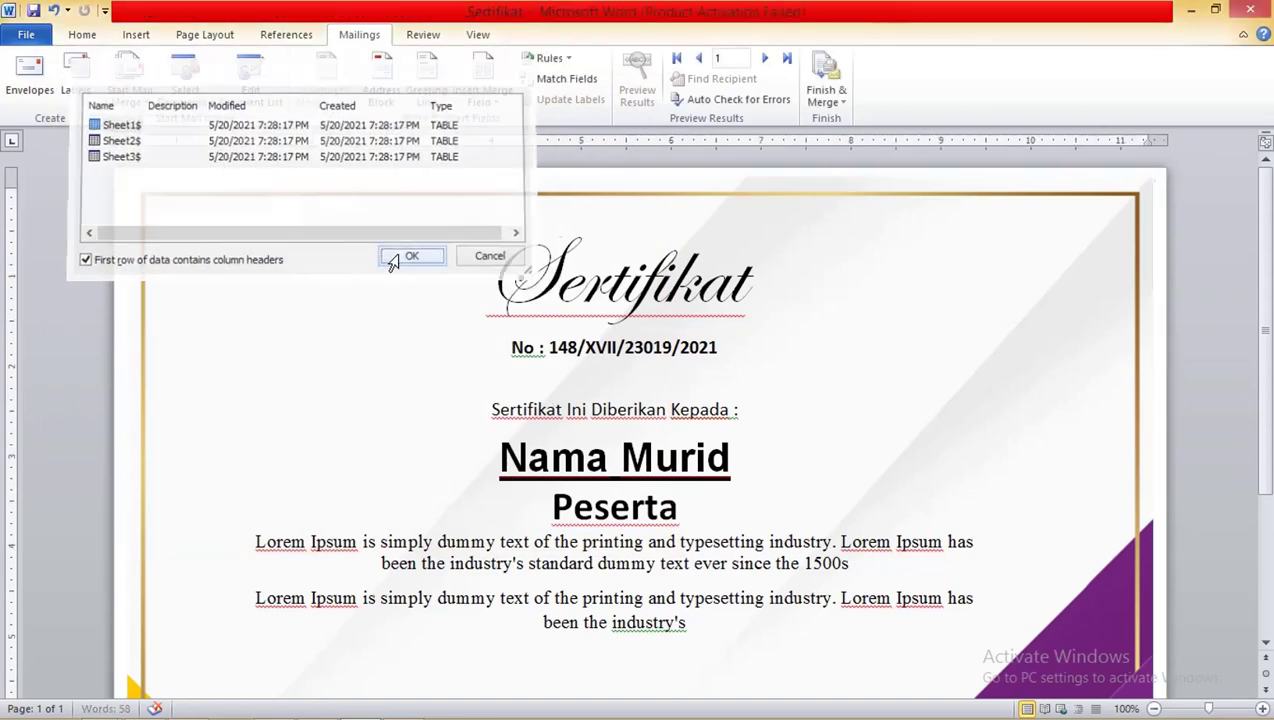
Replace 148 in the certificate number with the No_Sertifikat merge field.
left_click(575, 347)
left_click_drag(549, 347, 573, 350)
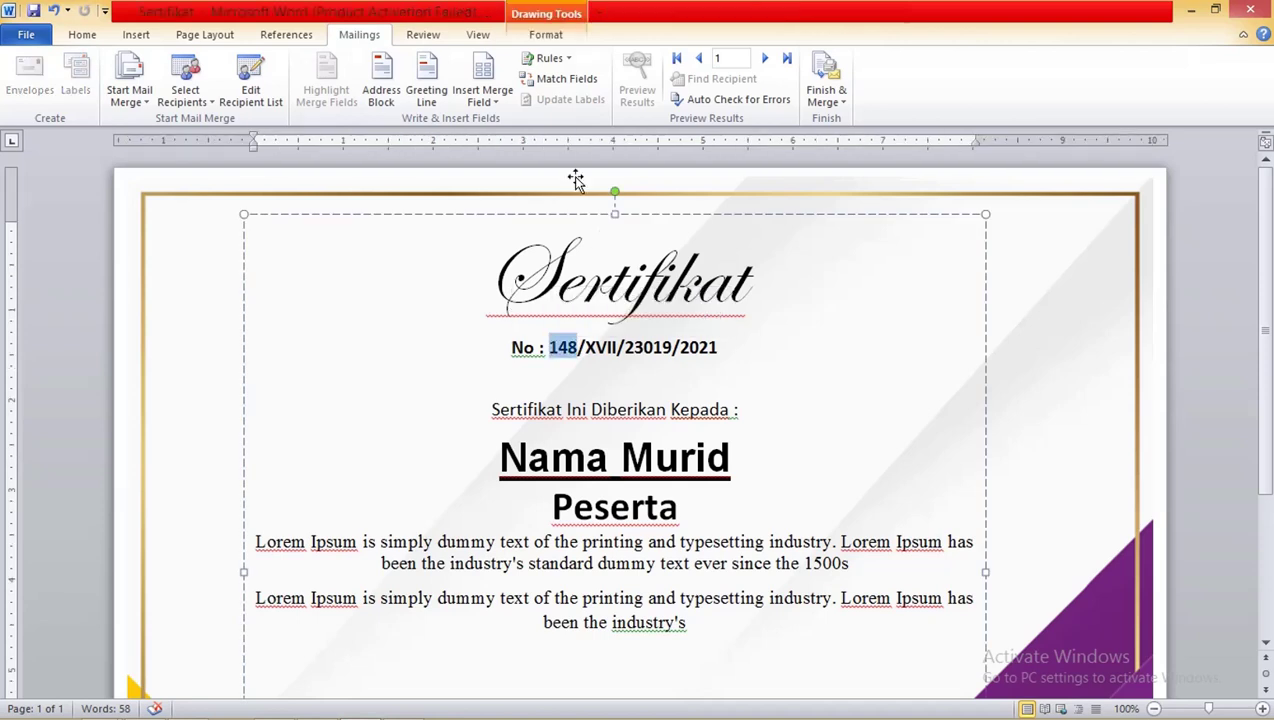
left_click(490, 102)
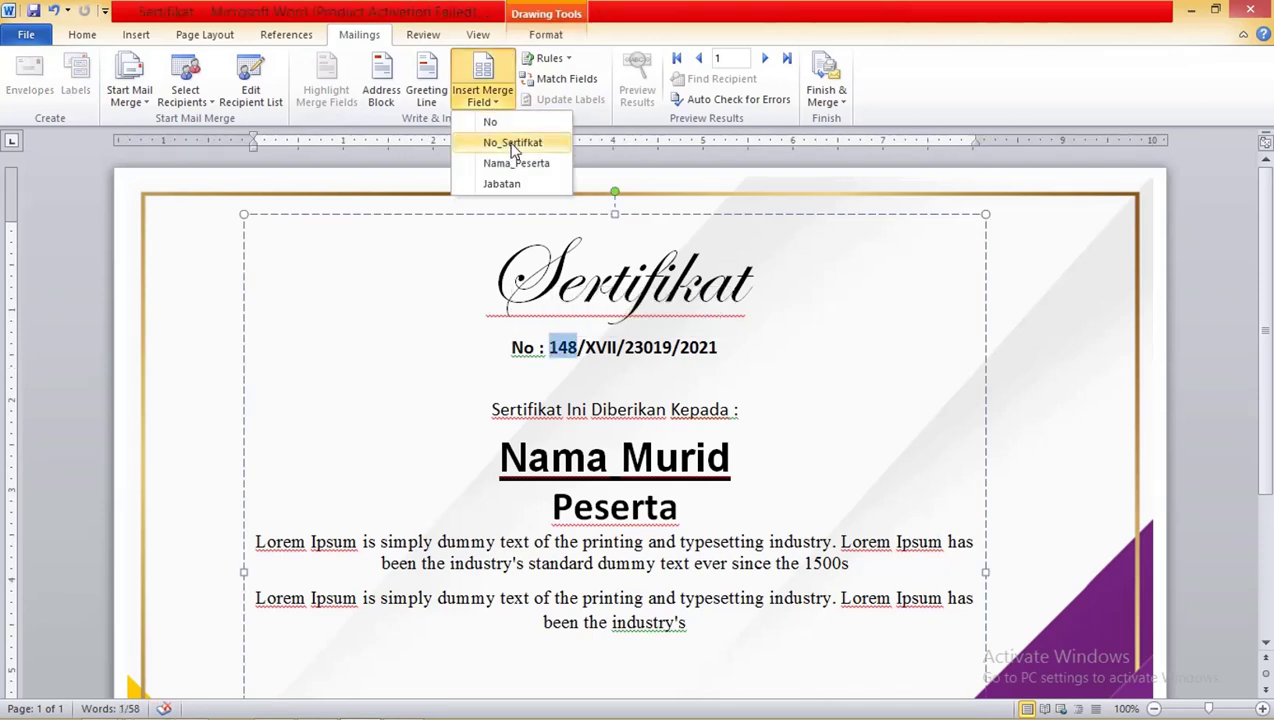
left_click(510, 142)
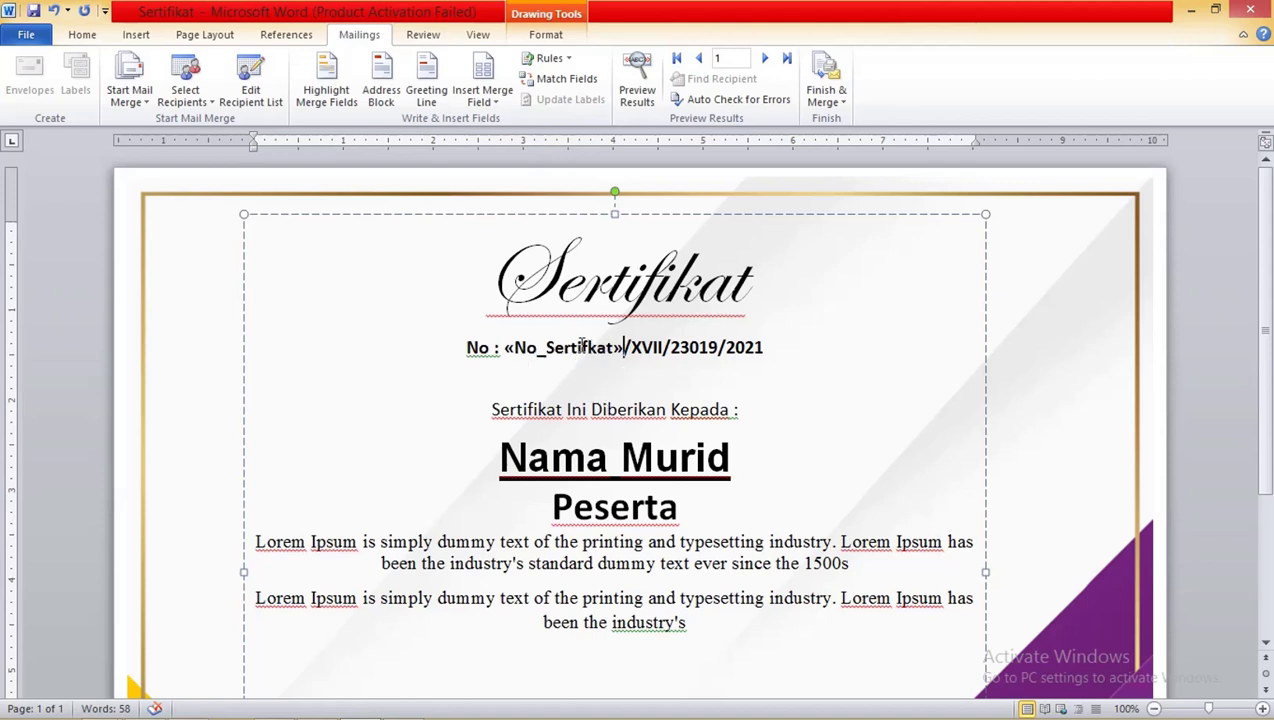
Replace the name placeholder Nama Murid with the Nama_Peserta merge field.
scroll(634, 330, "down", 1)
double_click(600, 425)
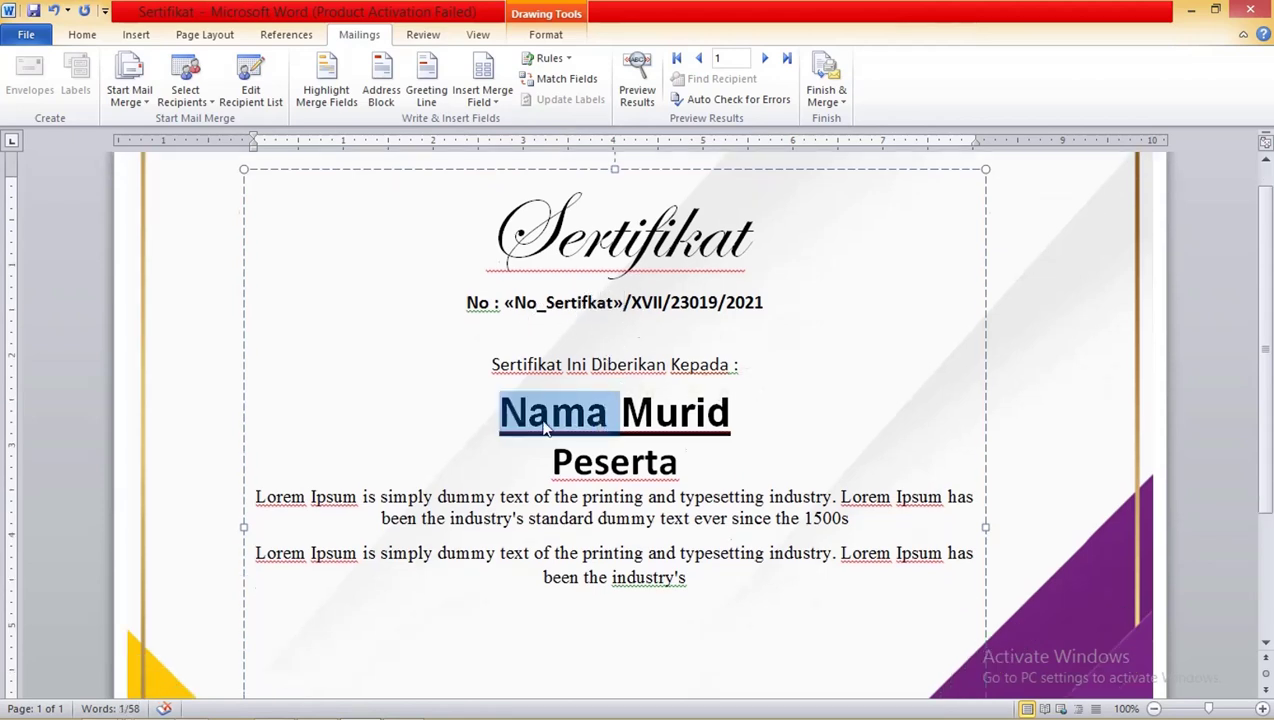
left_click(676, 417)
left_click_drag(729, 410, 505, 412)
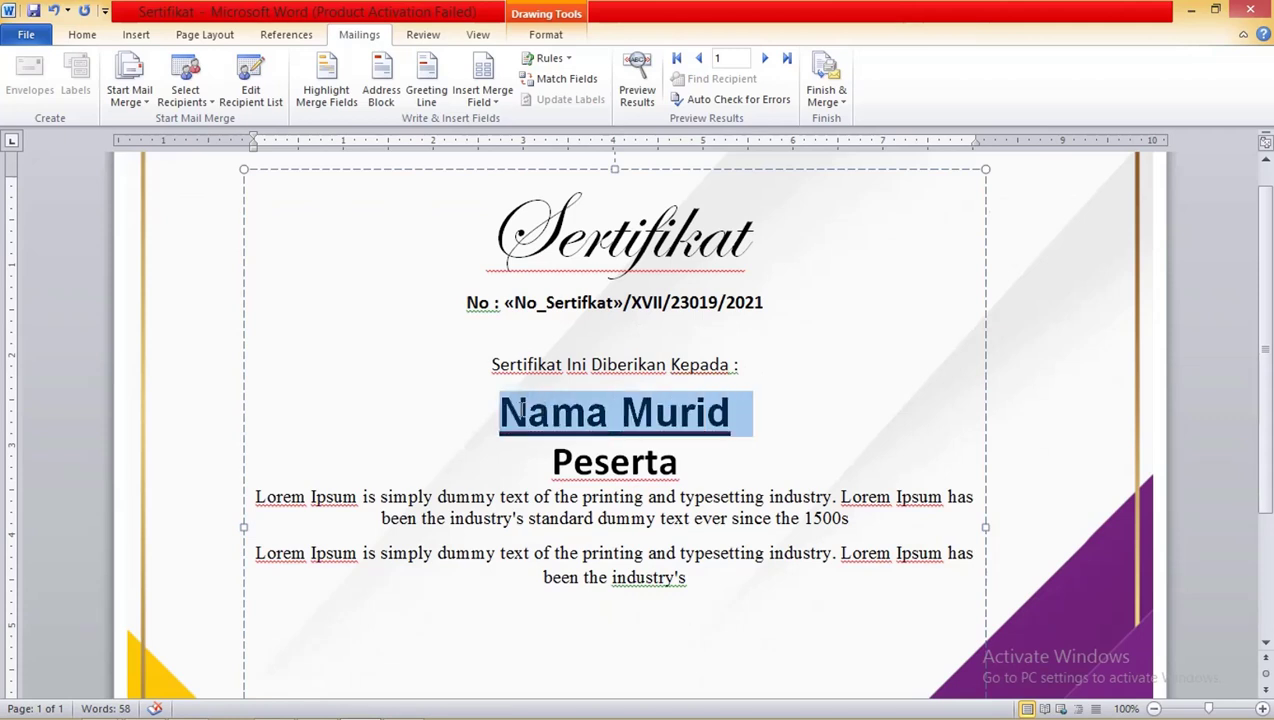
left_click(483, 100)
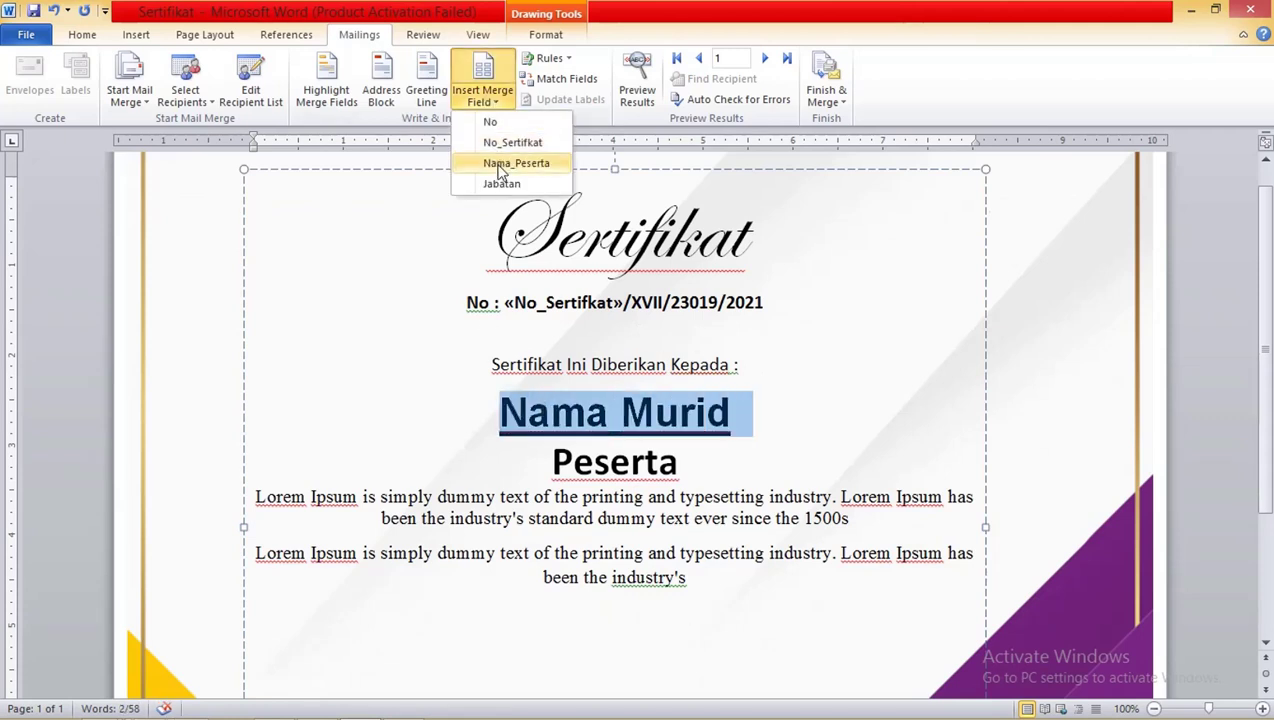
left_click(514, 163)
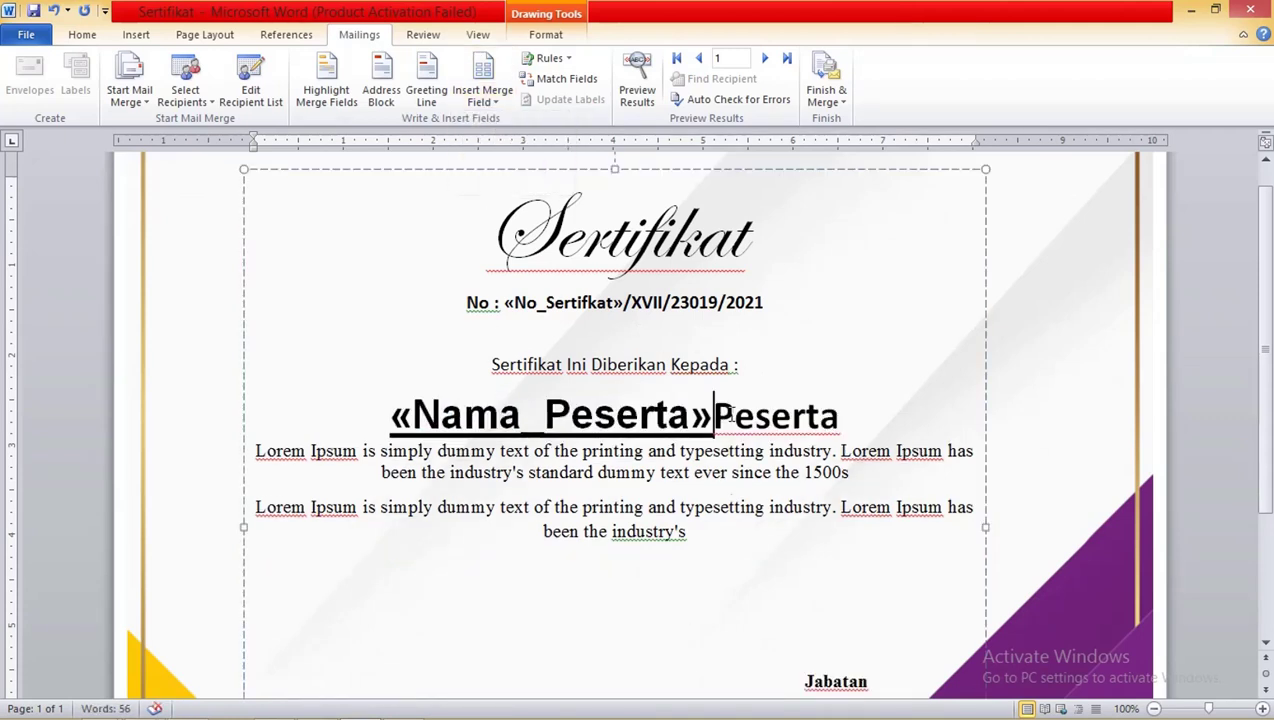
Put Peserta on its own line, swap it for the Jabatan field, and preview results.
key("Return")
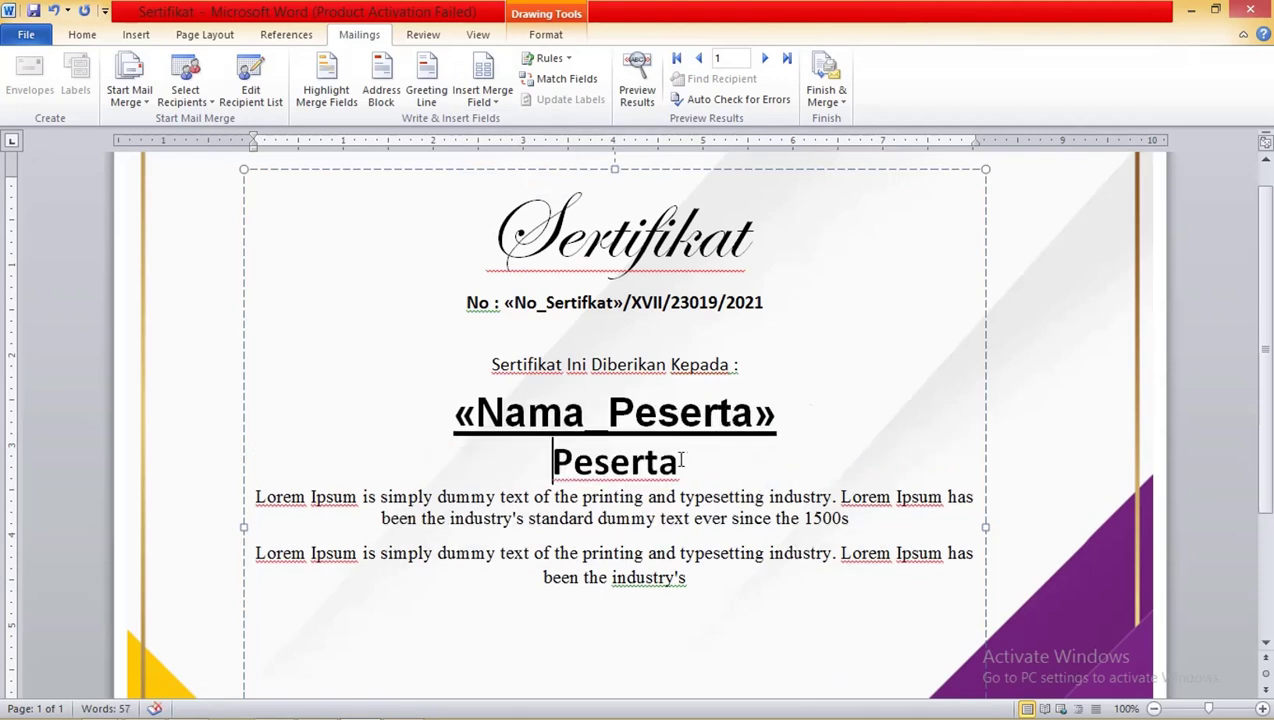
left_click_drag(678, 462, 550, 462)
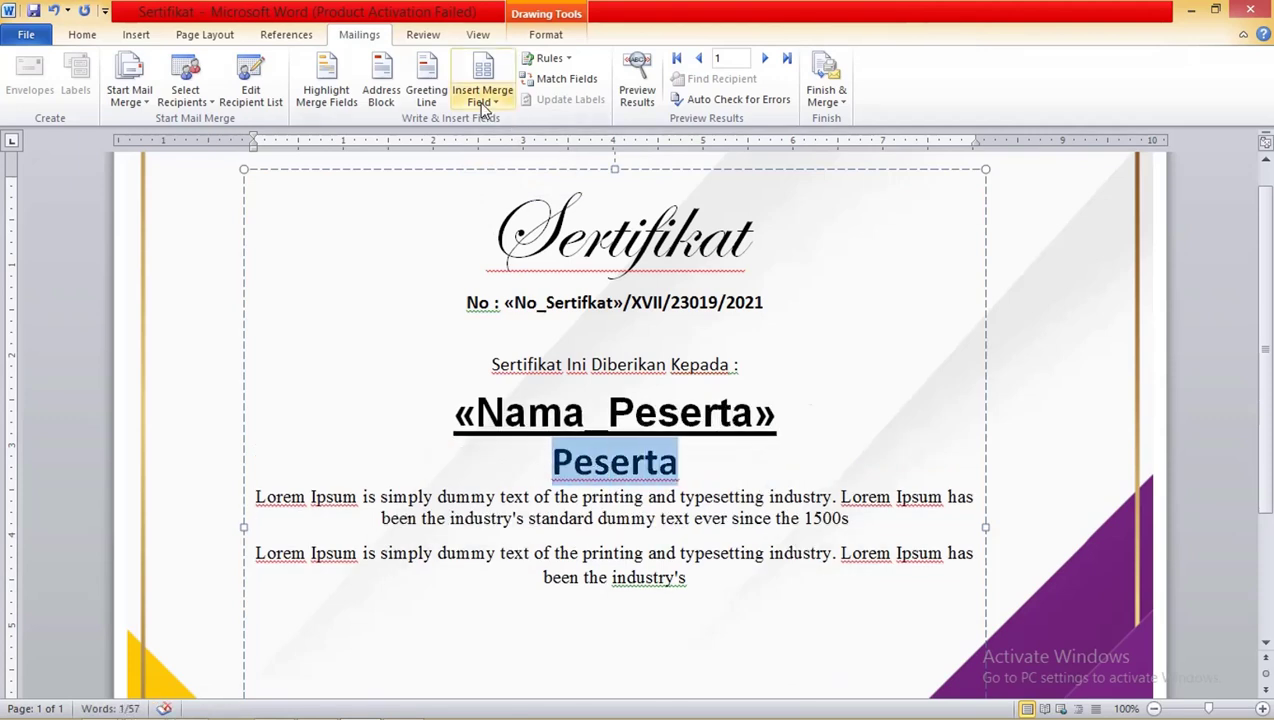
left_click(482, 98)
left_click(502, 184)
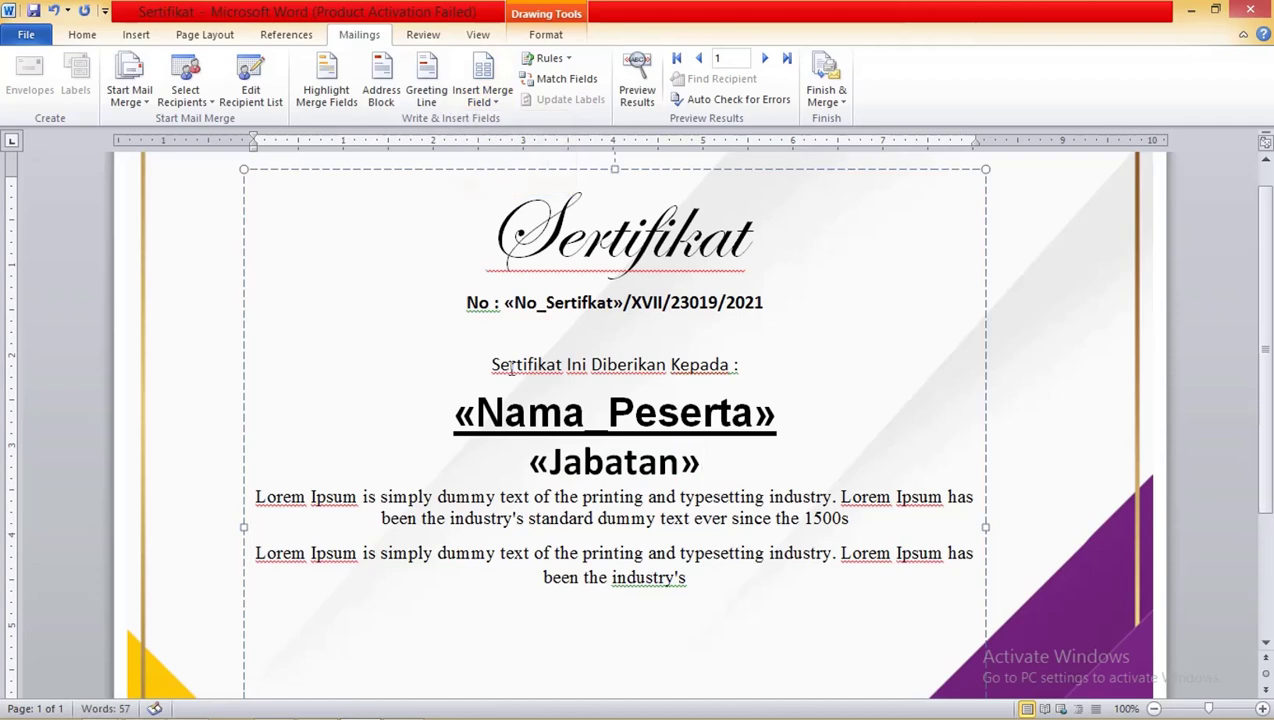
scroll(421, 270, "down", 2, "ctrl")
scroll(558, 342, "down", 1, "ctrl")
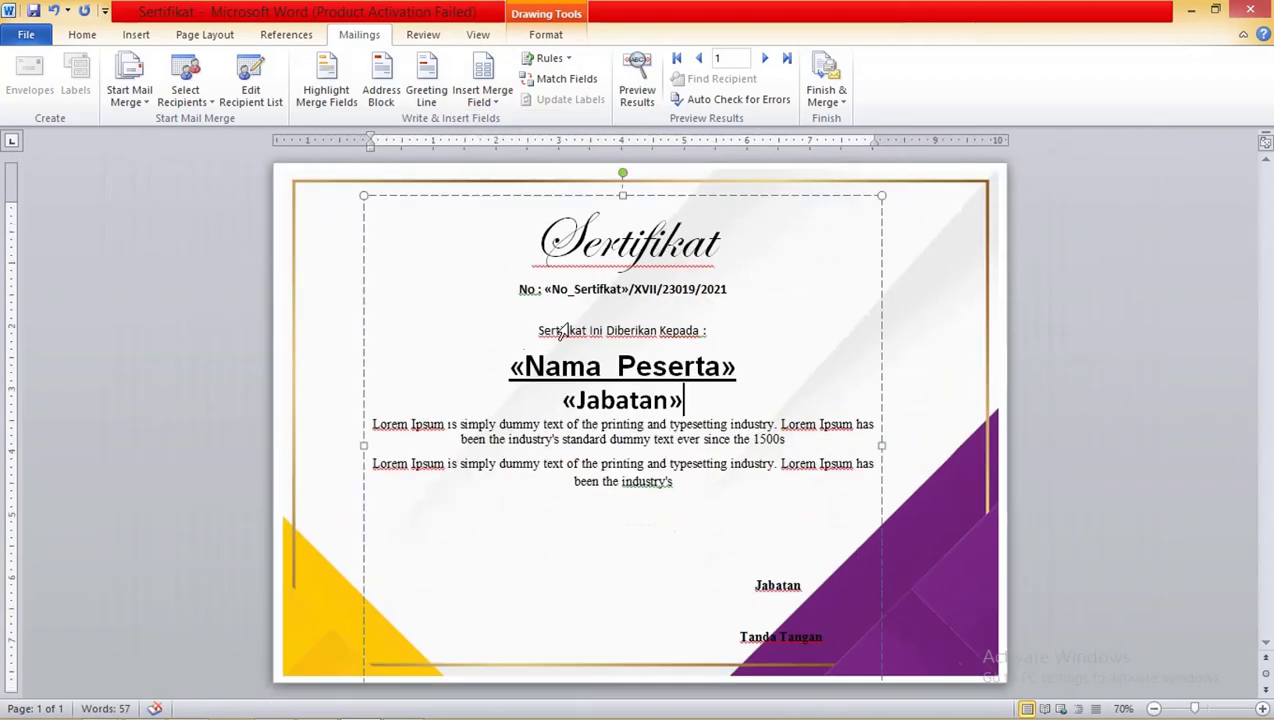
left_click(637, 80)
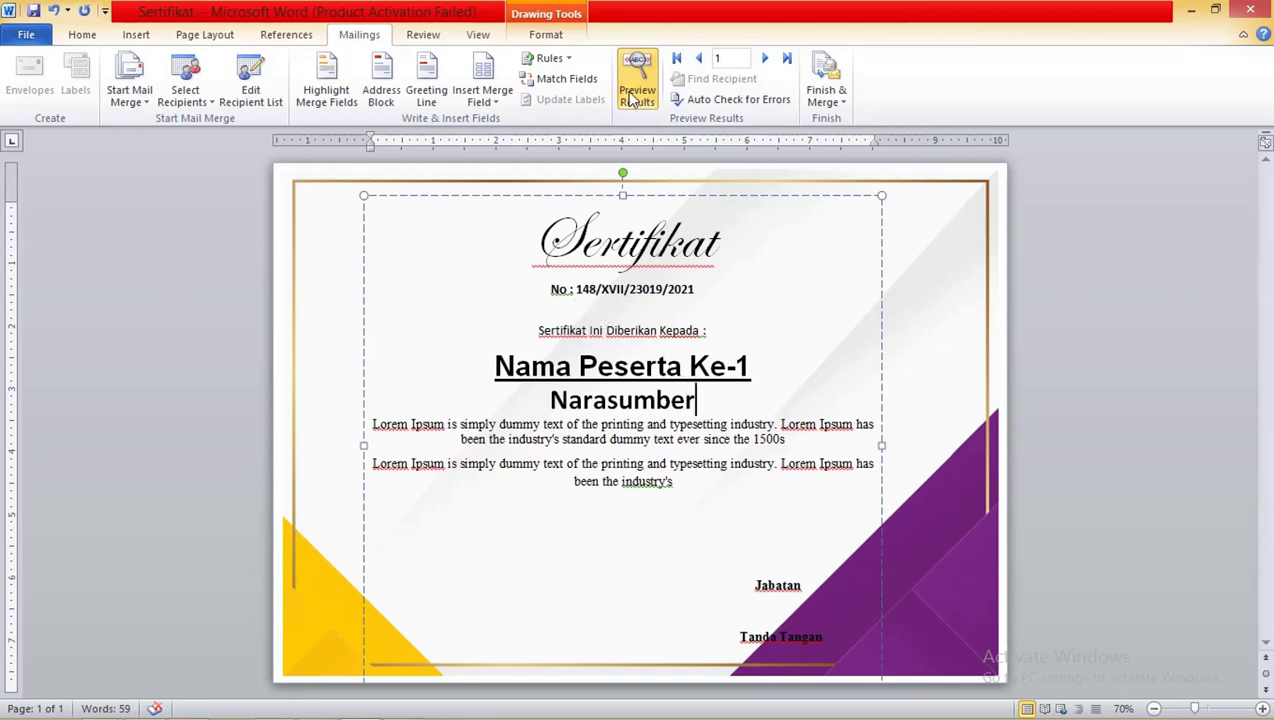
Step through the previewed certificates for participants 2 and 3, then back to 2.
left_click(765, 58)
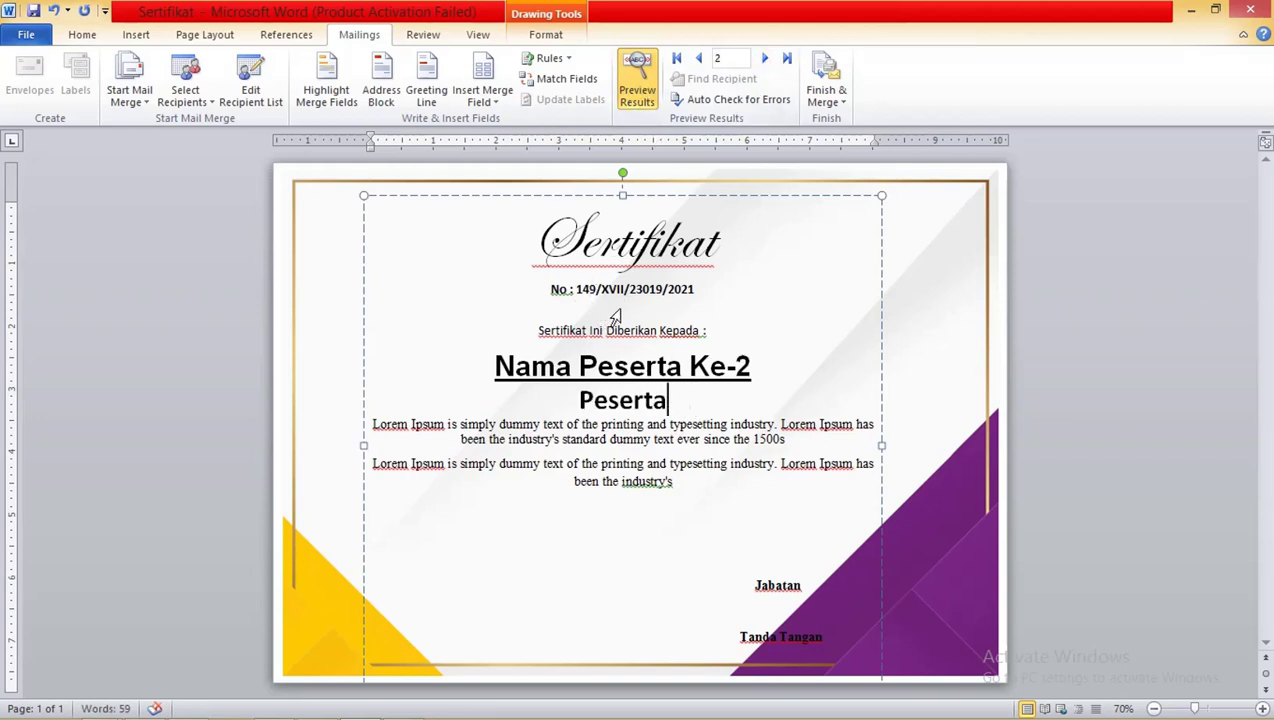
left_click(765, 60)
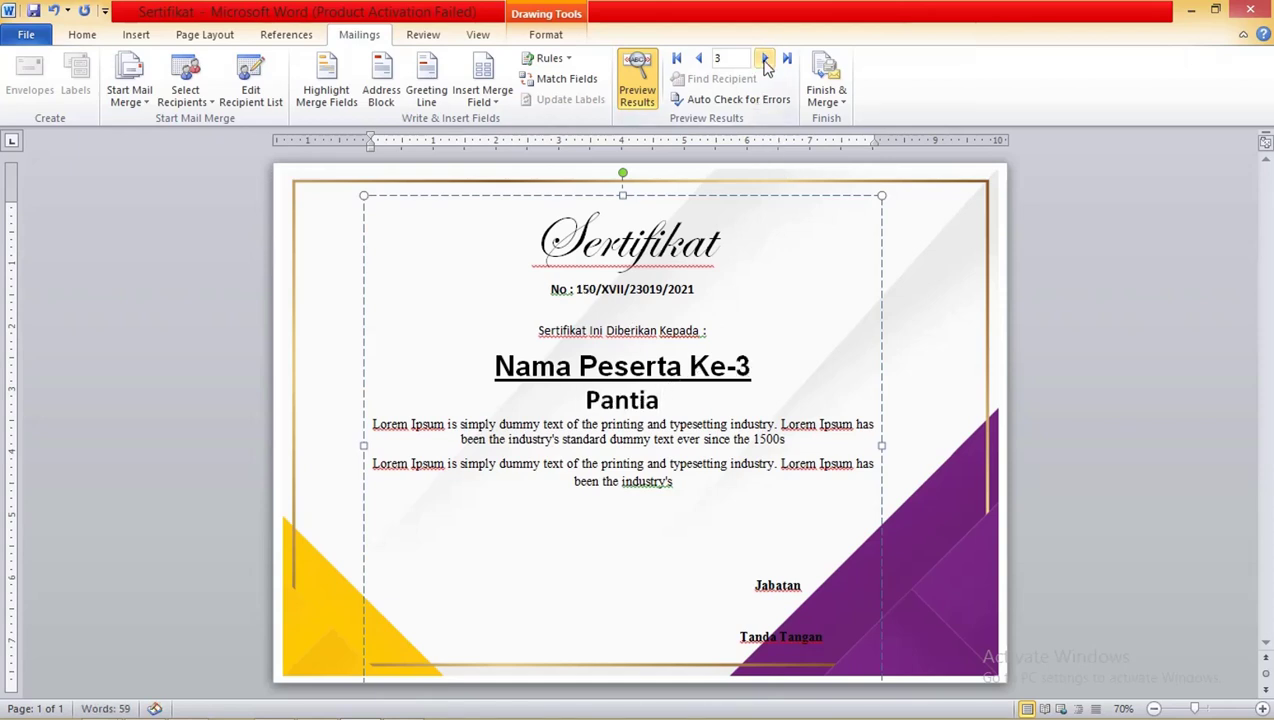
left_click(699, 59)
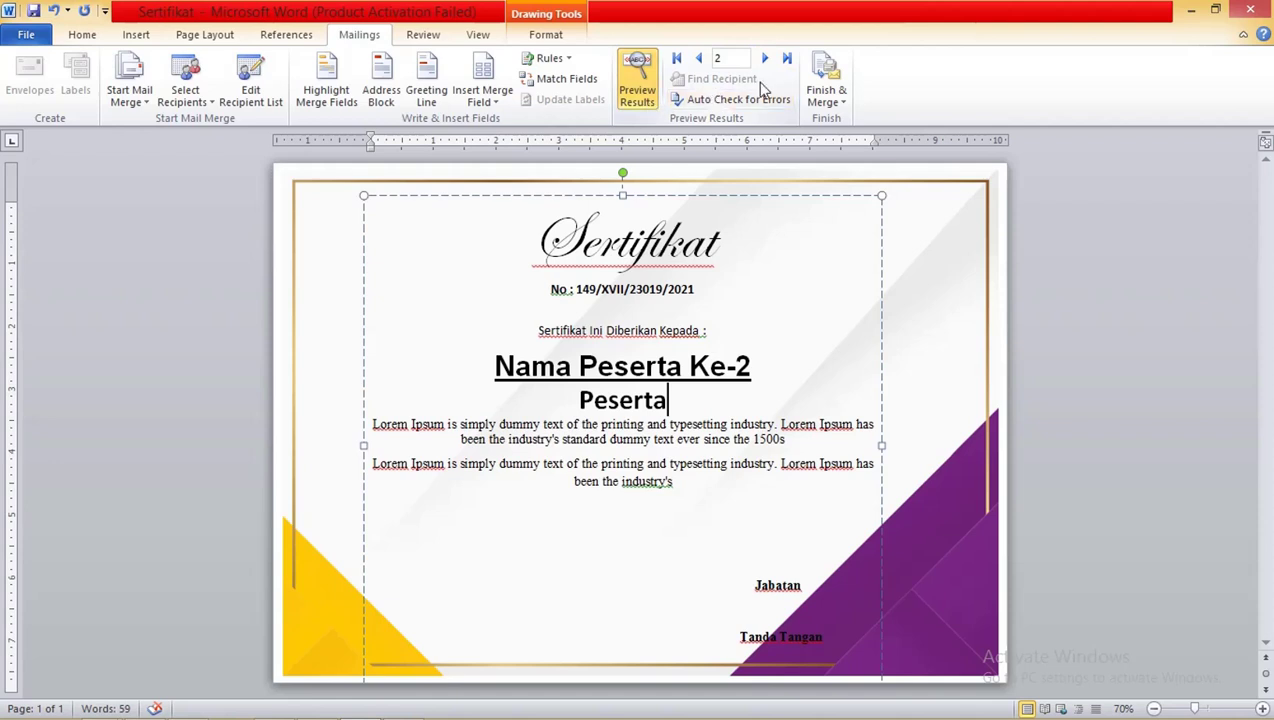
Choose Finish & Merge > Edit Individual Documents to merge into a new document.
left_click(825, 95)
left_click(903, 85)
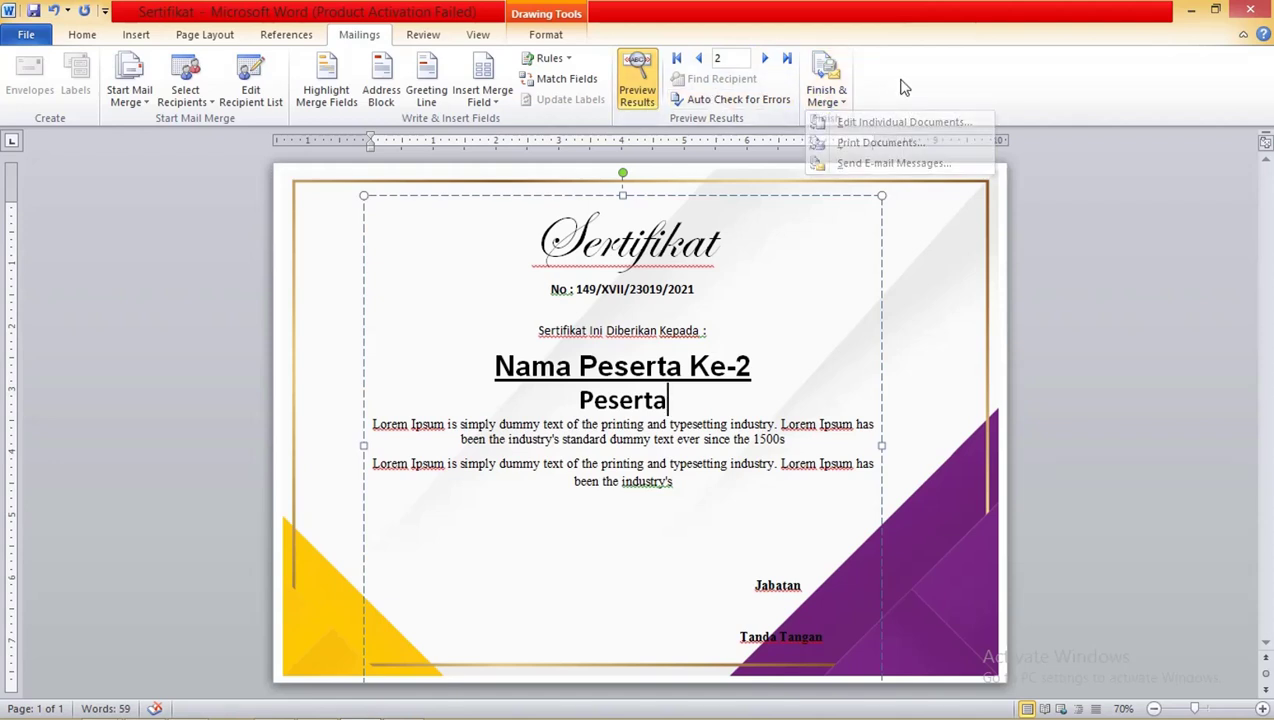
left_click(825, 82)
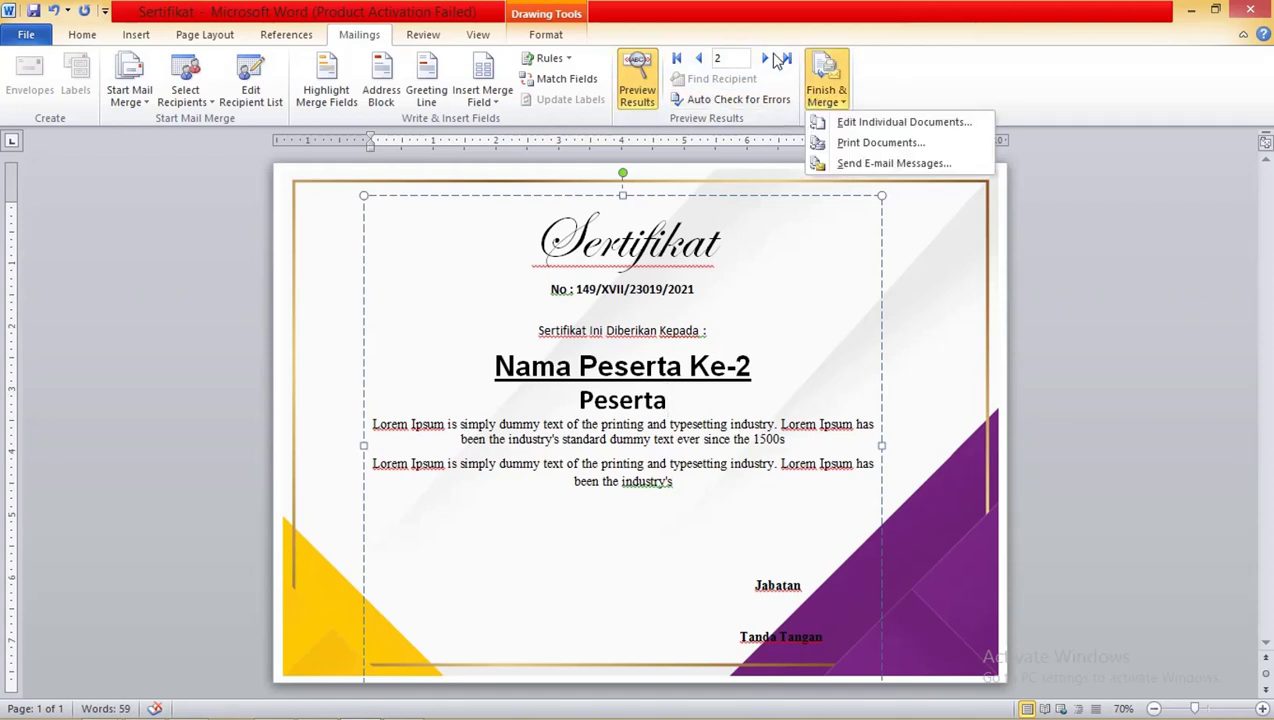
left_click(856, 124)
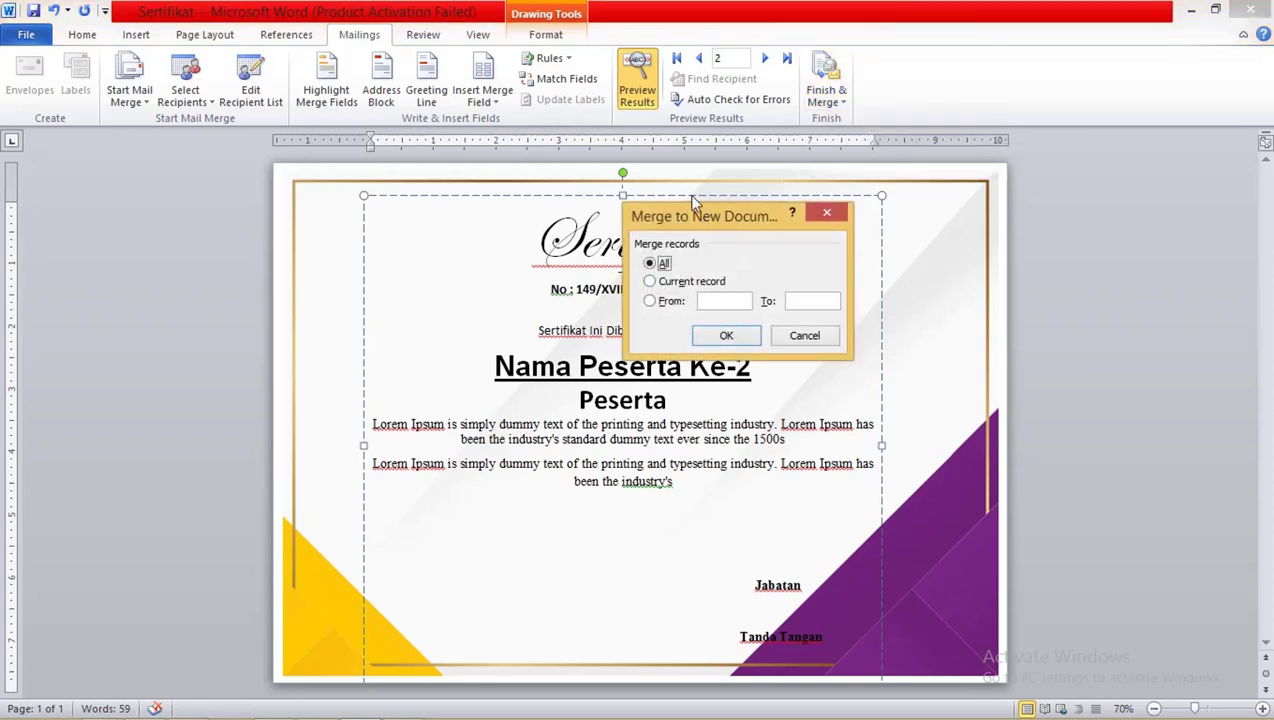
left_click_drag(696, 214, 680, 184)
Merge all records into Letters1 and check page 14 shows 161, Nama Peserta Ke-14, Peserta.
left_click(710, 308)
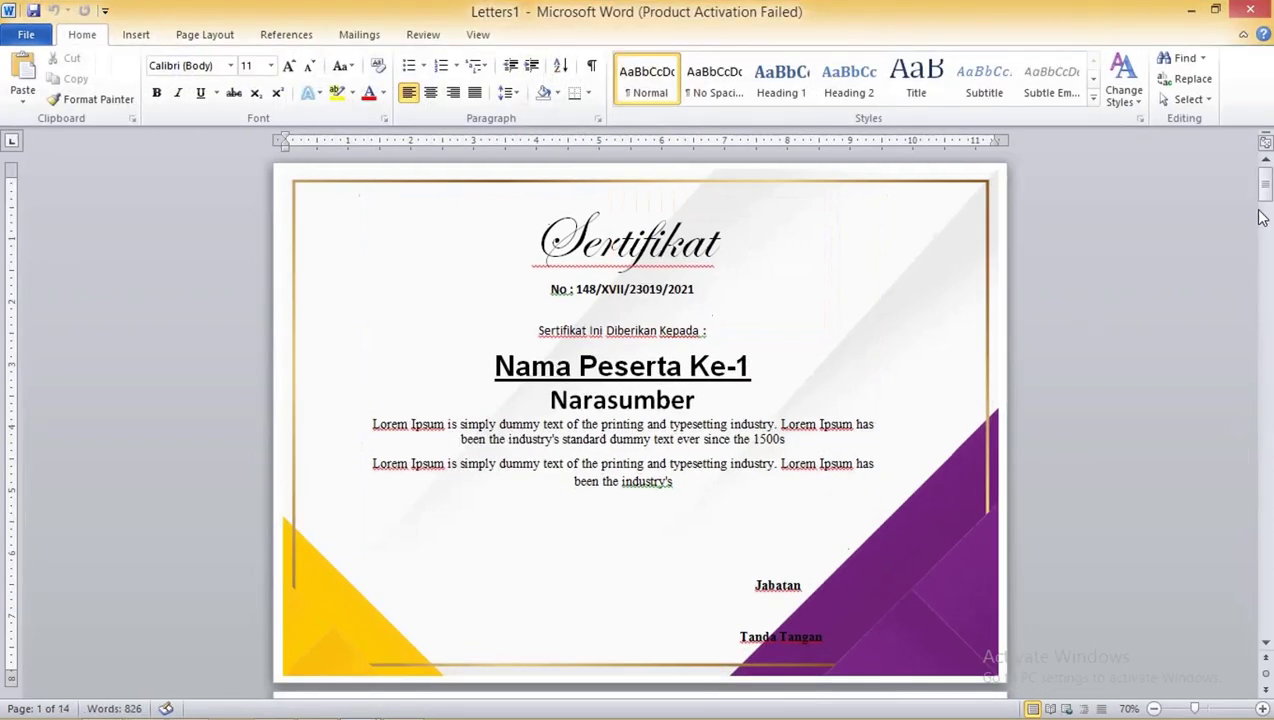
left_click_drag(1265, 194, 1222, 636)
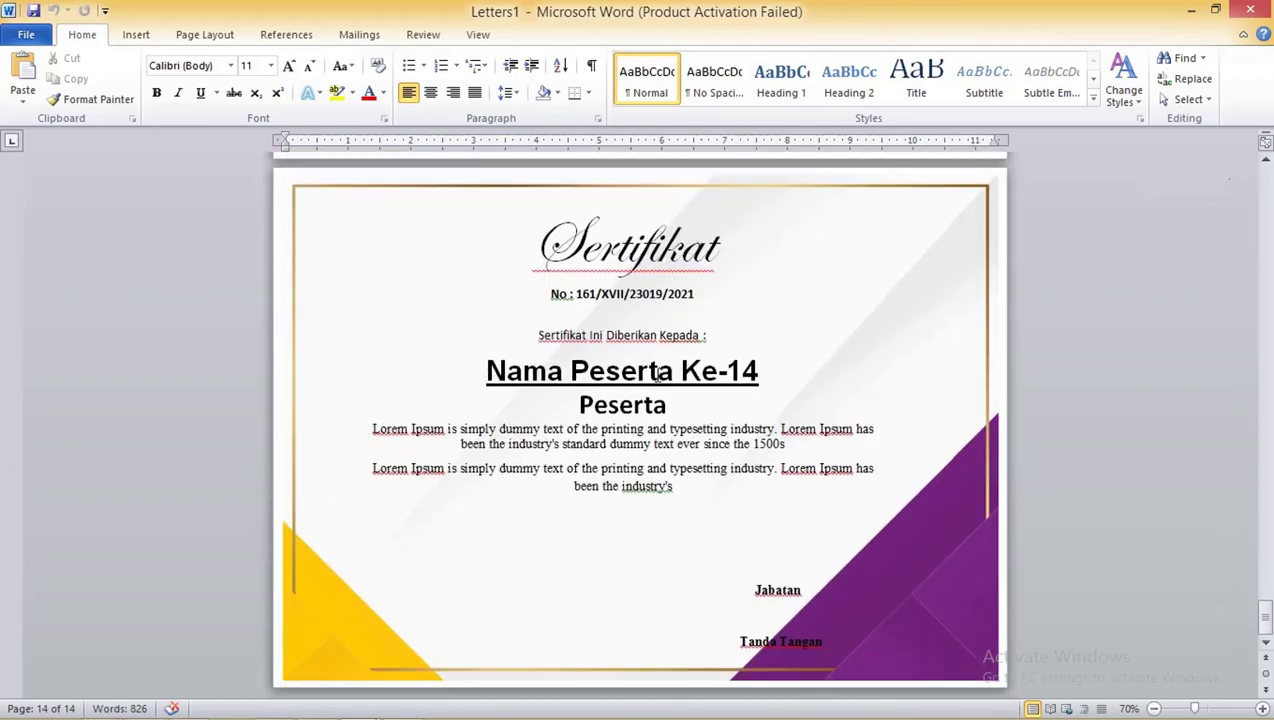
left_click_drag(668, 405, 486, 371)
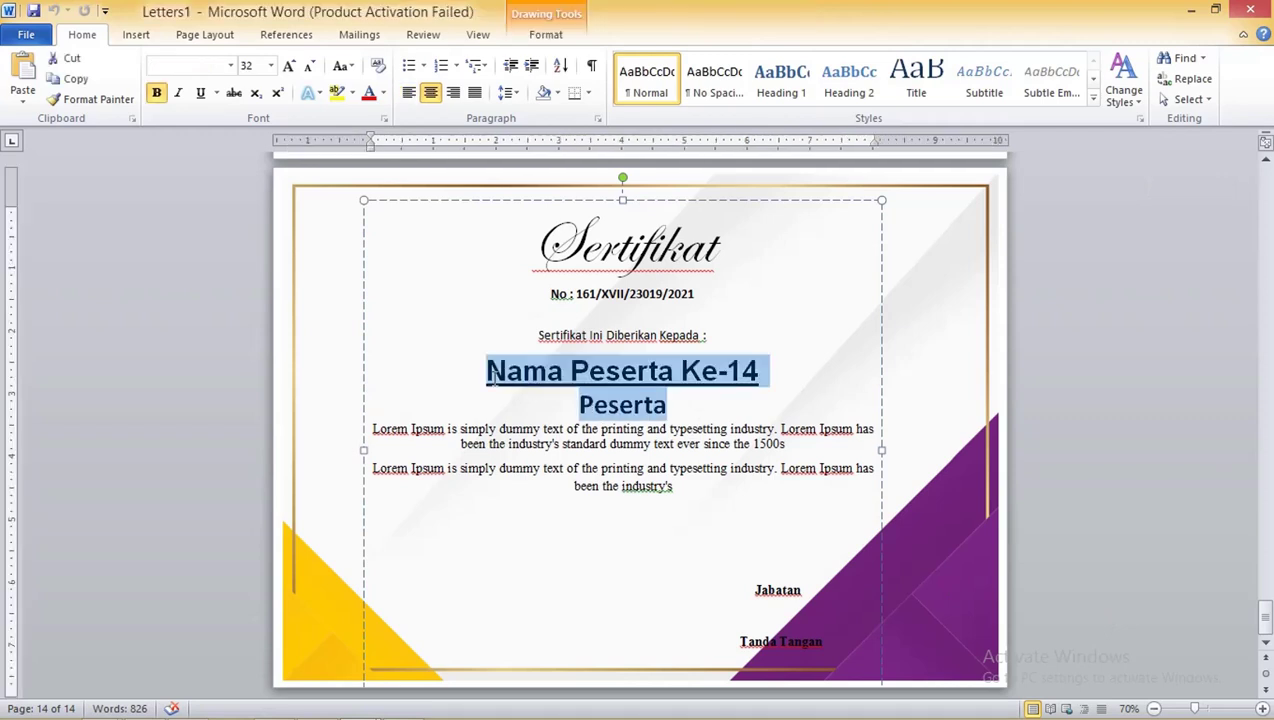
double_click(588, 295)
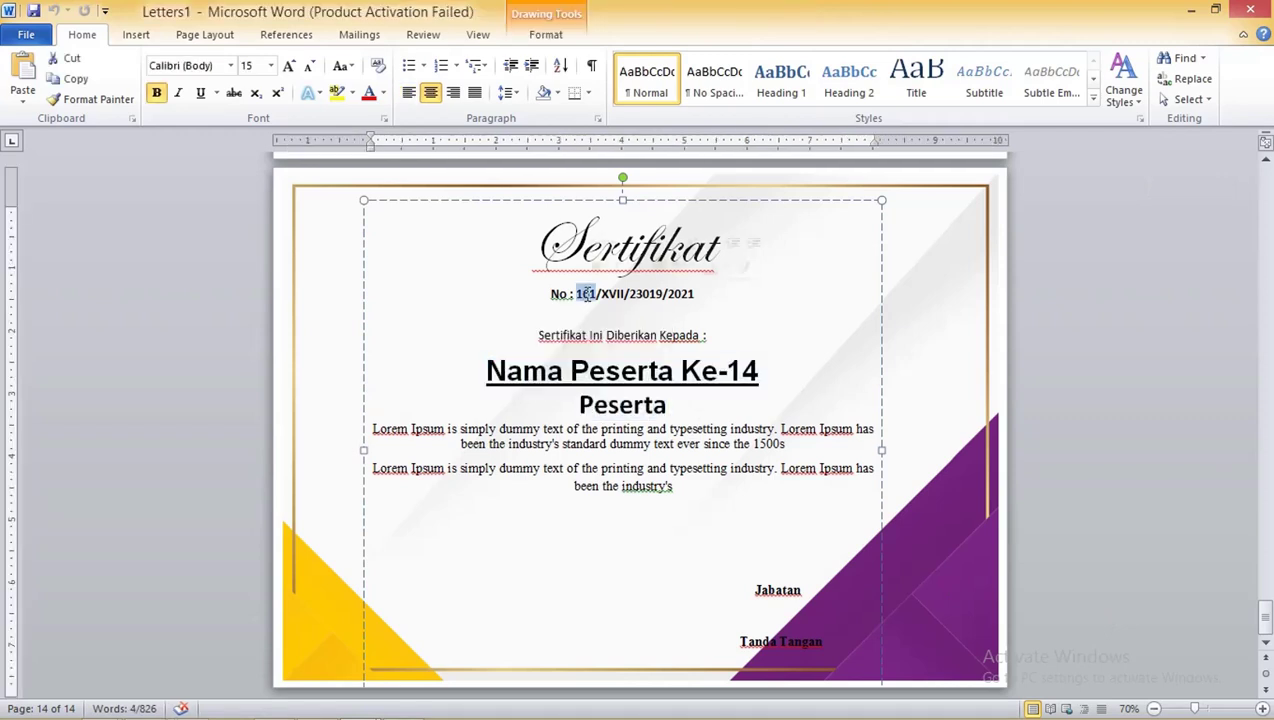
double_click(649, 372)
double_click(642, 404)
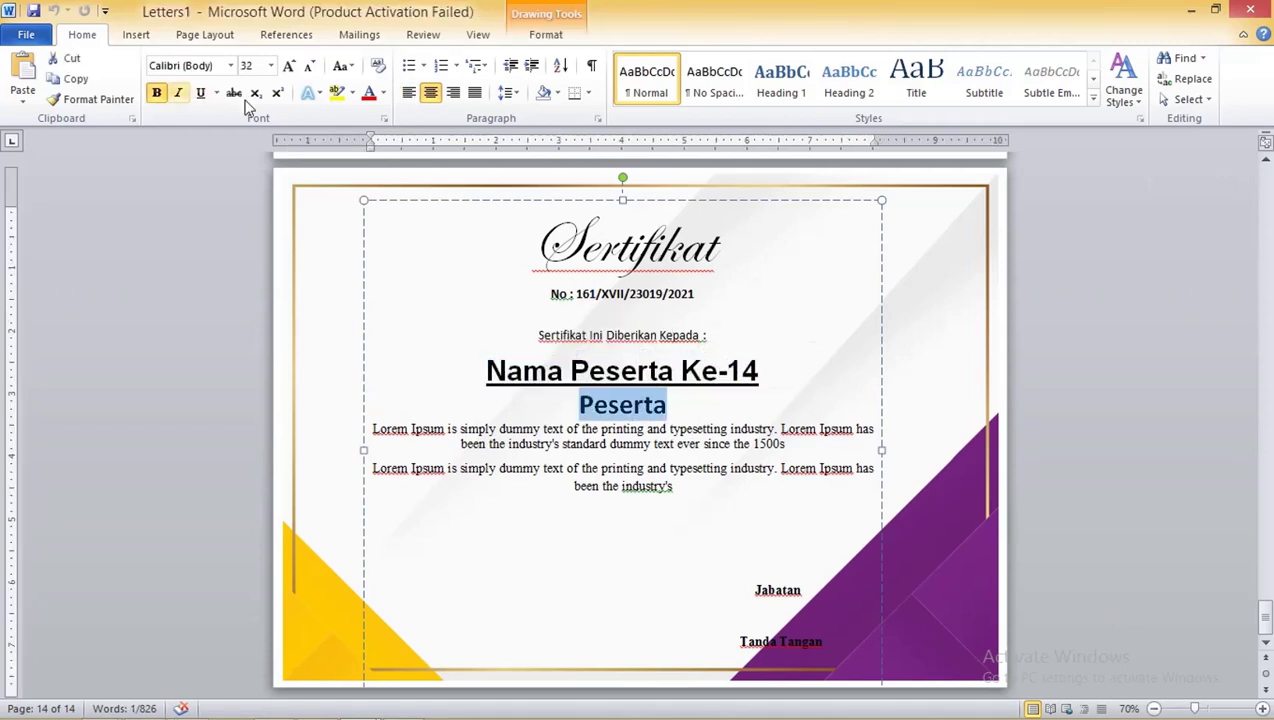
left_click(1081, 233)
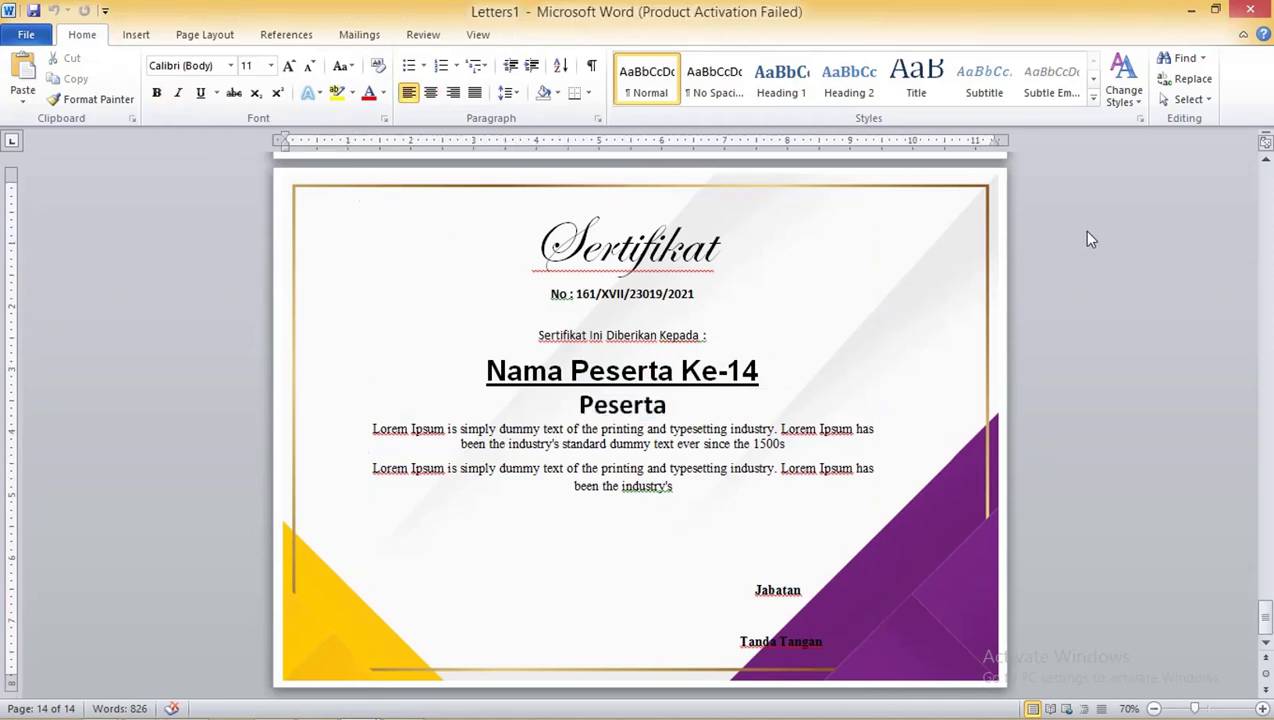